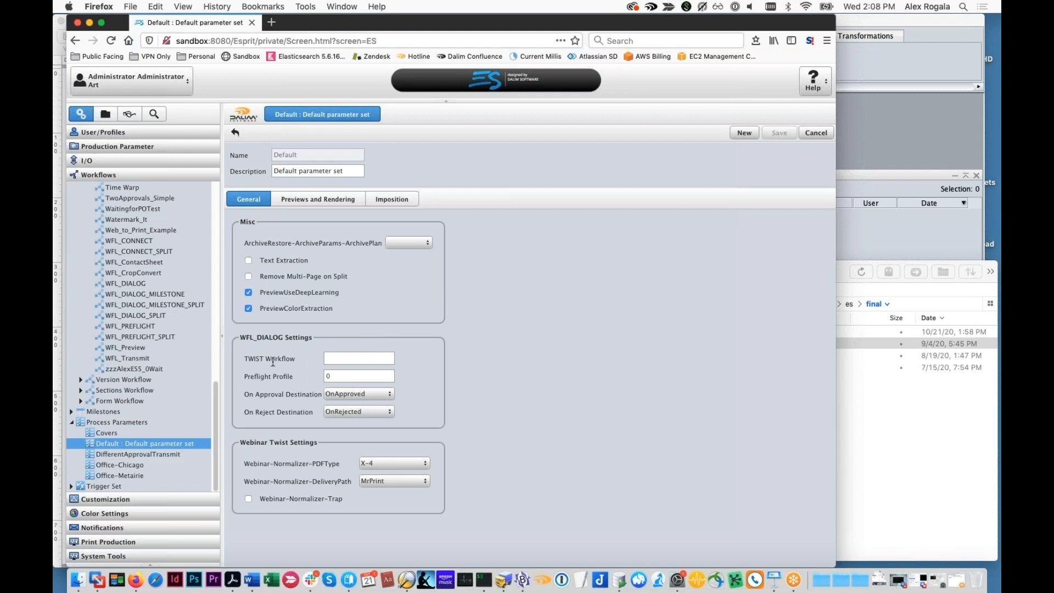
Open the WFL_DIALOG document workflow from the Default parameter set's screen
{"action": "scroll", "coordinate": [169, 417], "scroll_direction": "up", "scroll_amount": 5}
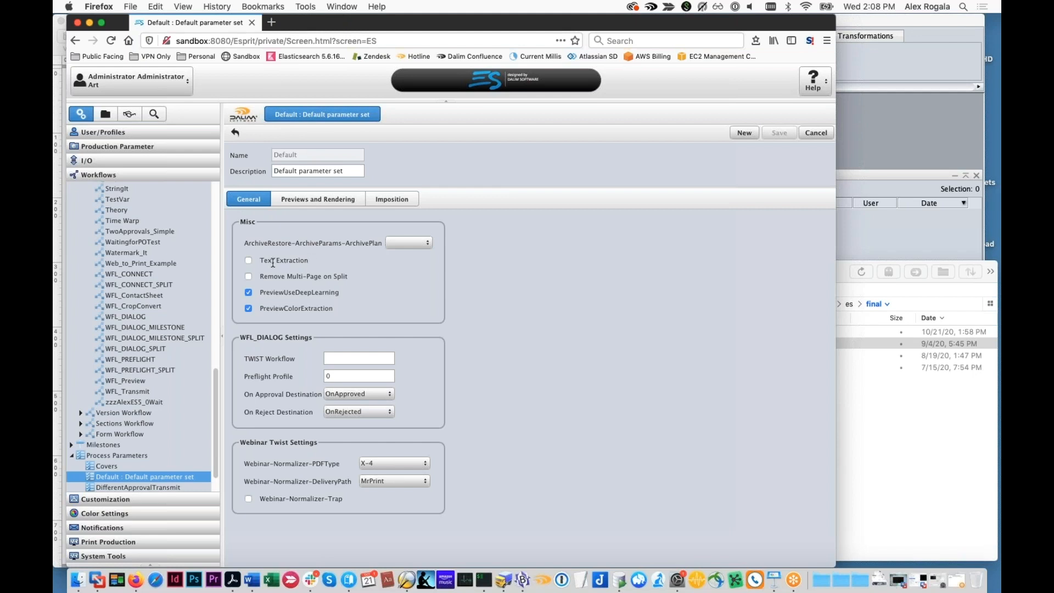
{"action": "double_click", "coordinate": [329, 375]}
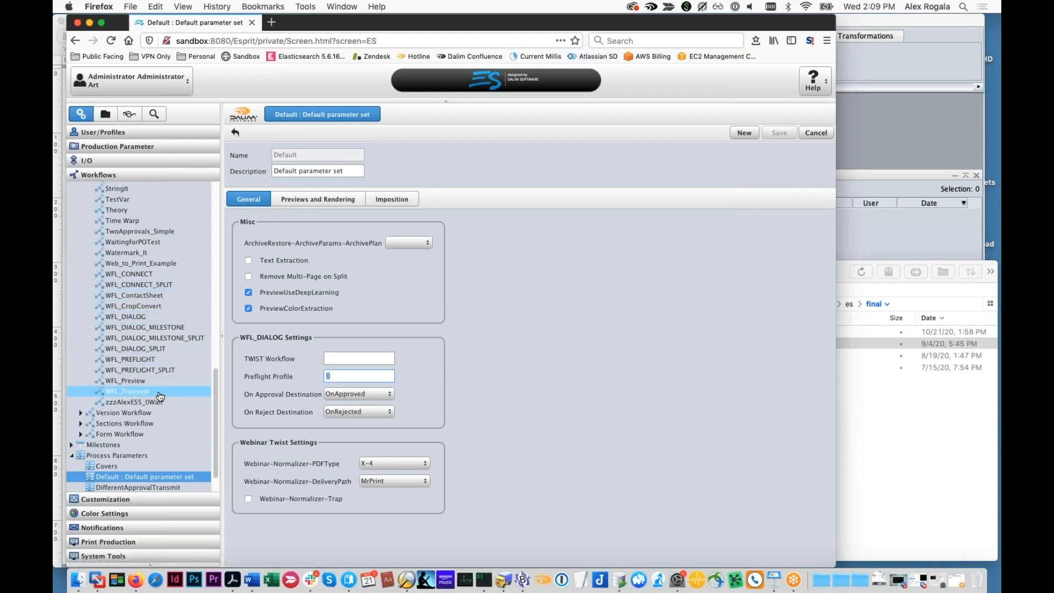
{"action": "left_click", "coordinate": [139, 317]}
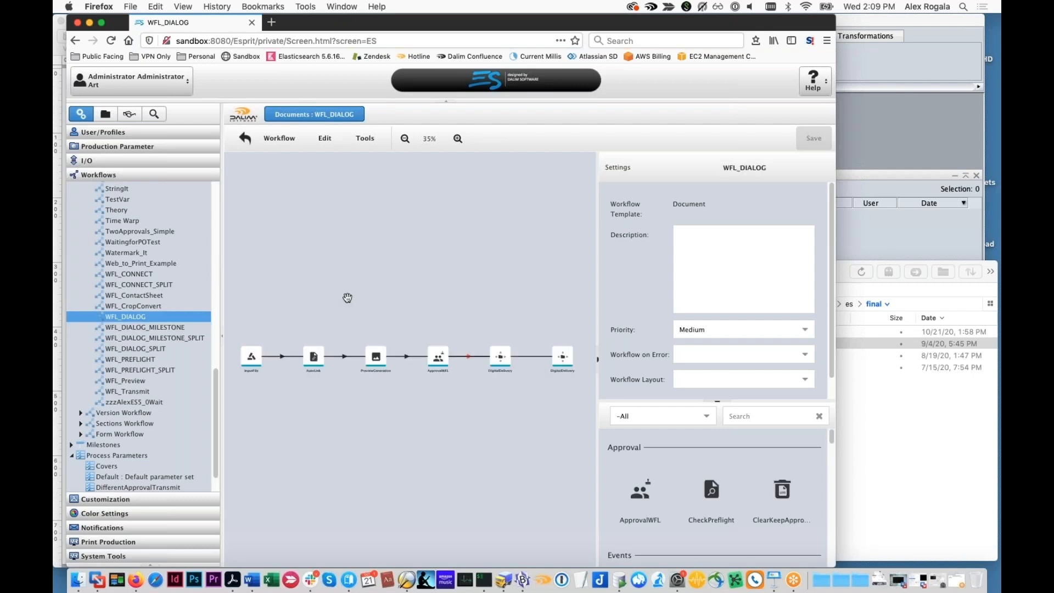
{"action": "left_click_drag", "start_coordinate": [350, 303], "coordinate": [370, 276]}
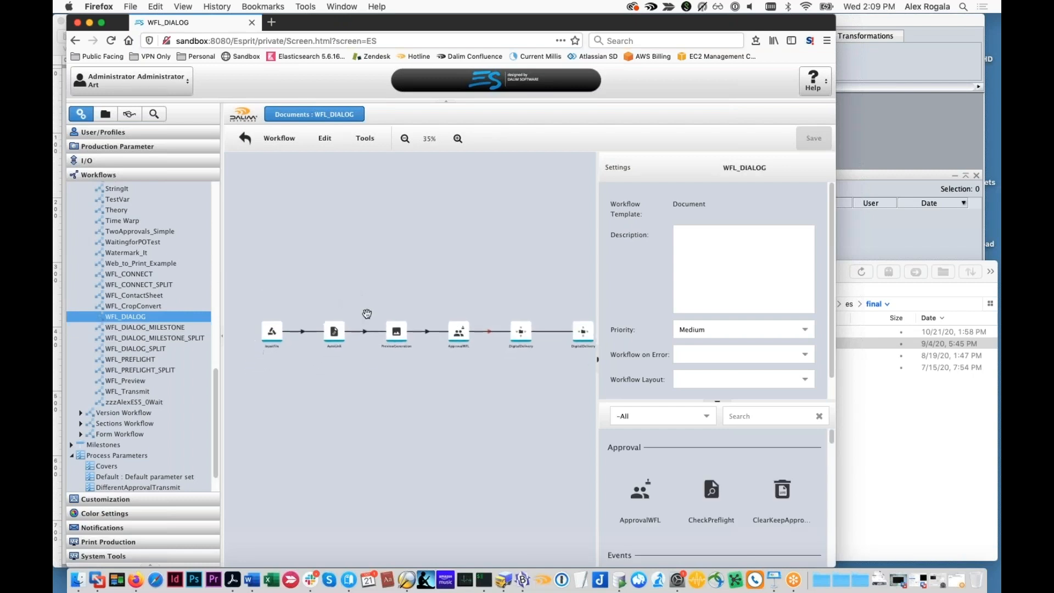
{"action": "left_click_drag", "start_coordinate": [371, 365], "coordinate": [373, 361]}
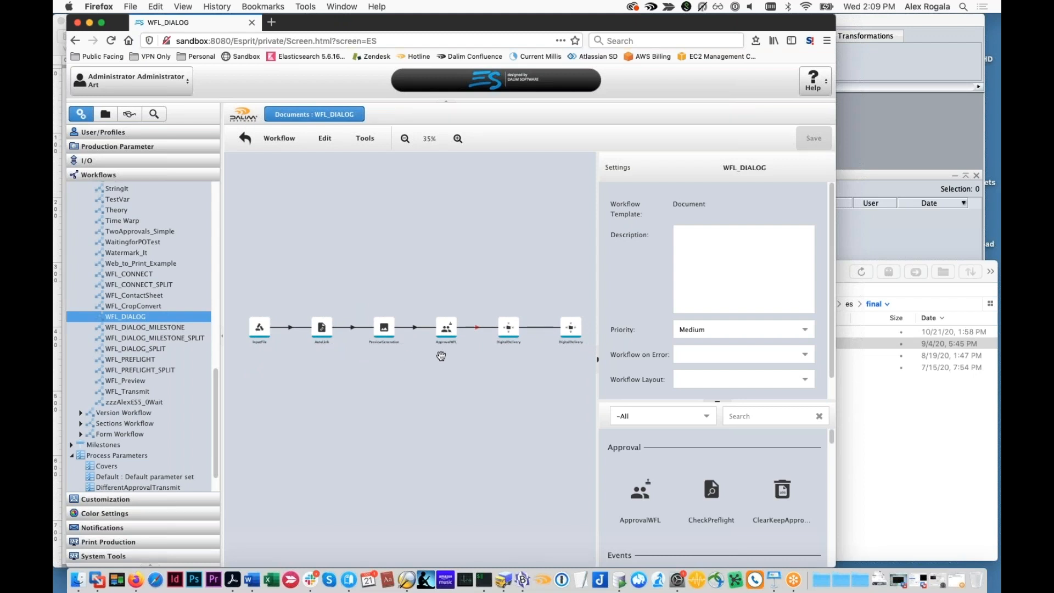
Rearrange the two DigitalDelivery steps so they branch from ApprovalWFL one above the other, with the rejection path below
{"action": "left_click", "coordinate": [510, 330]}
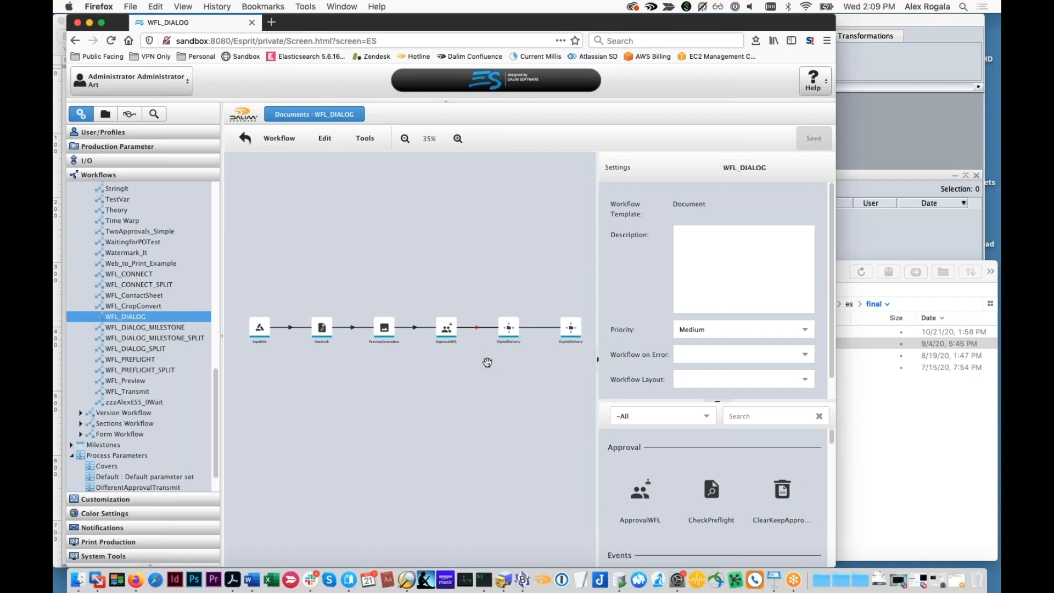
{"action": "left_click_drag", "start_coordinate": [508, 329], "coordinate": [483, 379]}
{"action": "left_click_drag", "start_coordinate": [573, 329], "coordinate": [519, 331]}
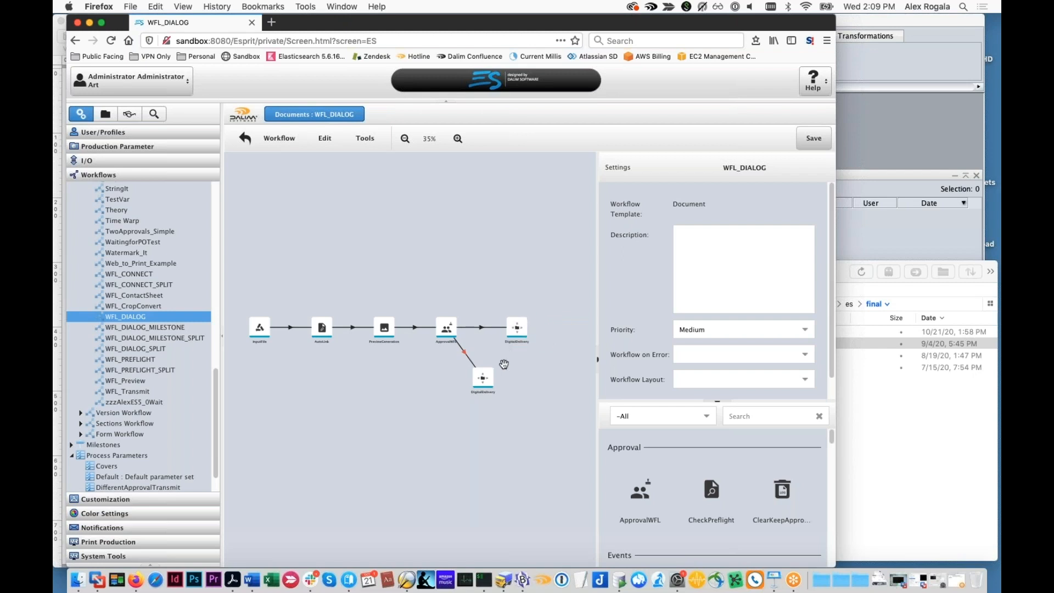
{"action": "left_click_drag", "start_coordinate": [488, 378], "coordinate": [523, 367]}
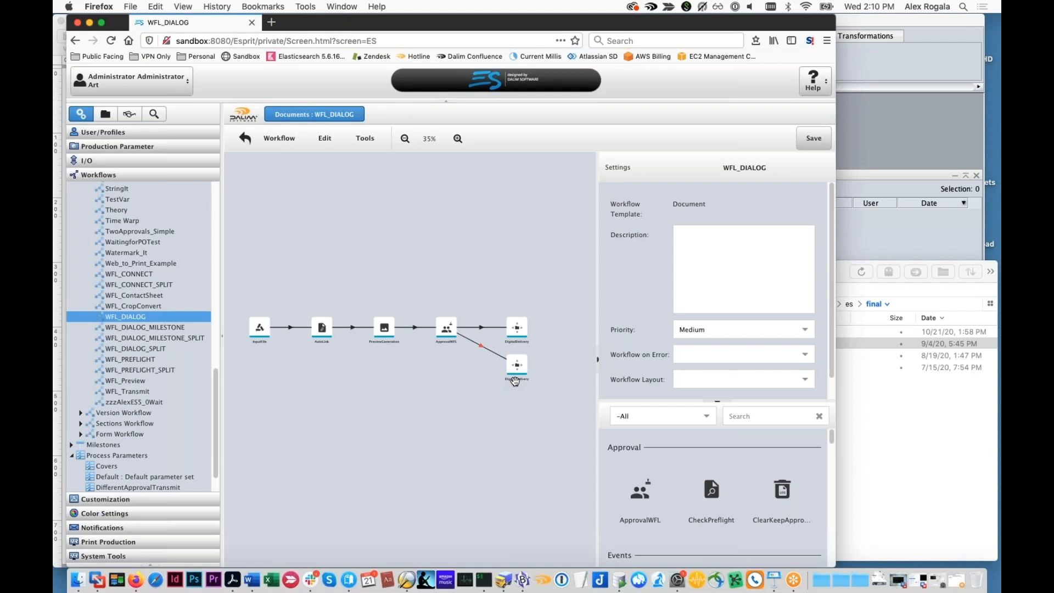
Examine the workflow's chain from InputFile through AutoLink, PreviewGeneration and ApprovalWFL to the two DigitalDelivery steps
{"action": "left_click", "coordinate": [516, 373]}
{"action": "left_click", "coordinate": [517, 373]}
{"action": "left_click", "coordinate": [517, 366]}
{"action": "left_click", "coordinate": [513, 390]}
{"action": "scroll", "coordinate": [279, 349], "scroll_direction": "up", "scroll_amount": 1}
{"action": "scroll", "coordinate": [287, 357], "scroll_direction": "up", "scroll_amount": 1}
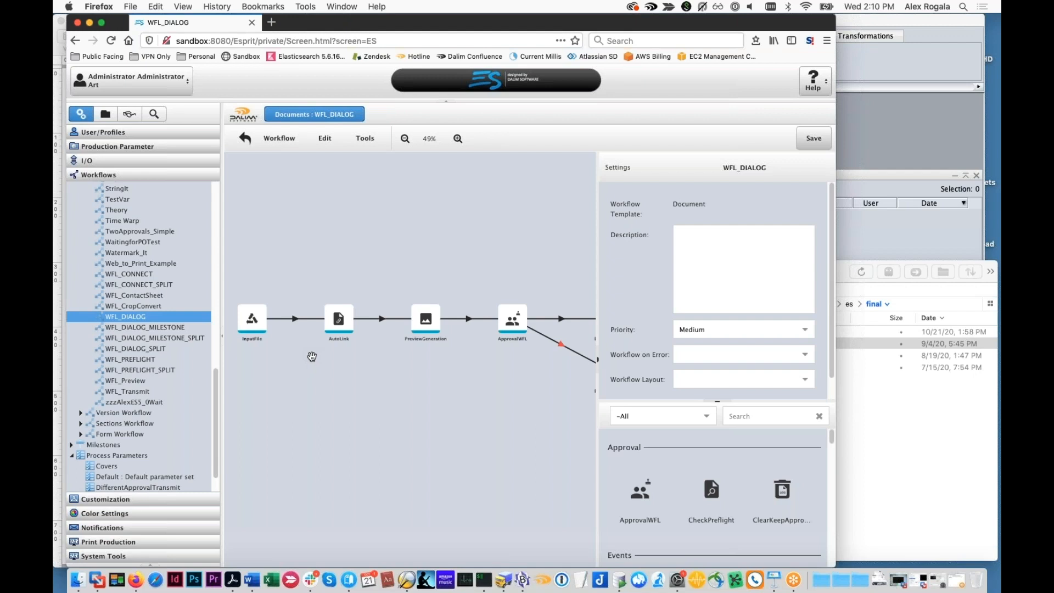
{"action": "left_click_drag", "start_coordinate": [279, 344], "coordinate": [269, 344]}
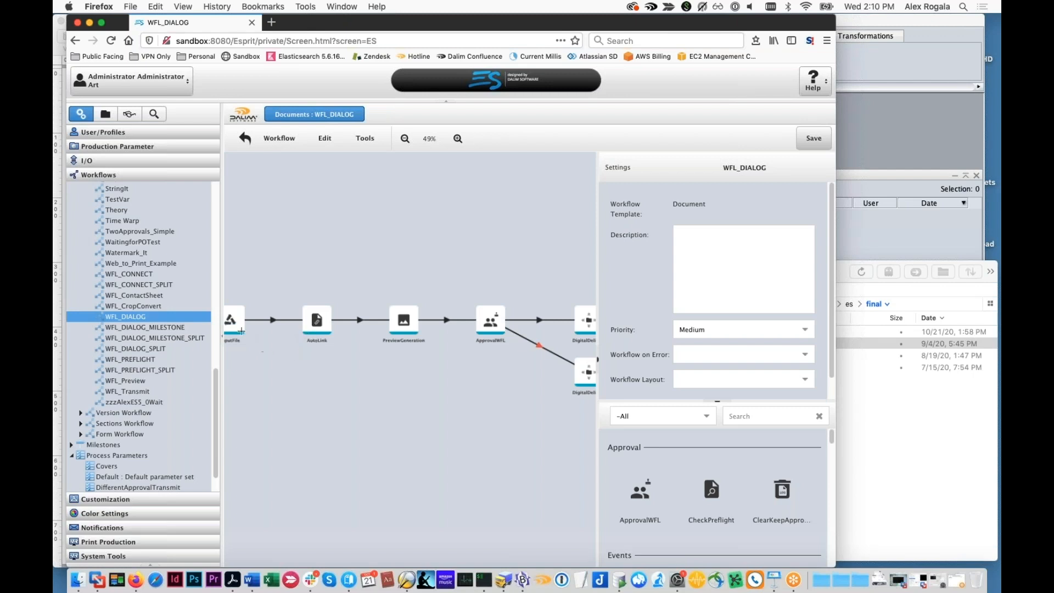
{"action": "left_click", "coordinate": [317, 330]}
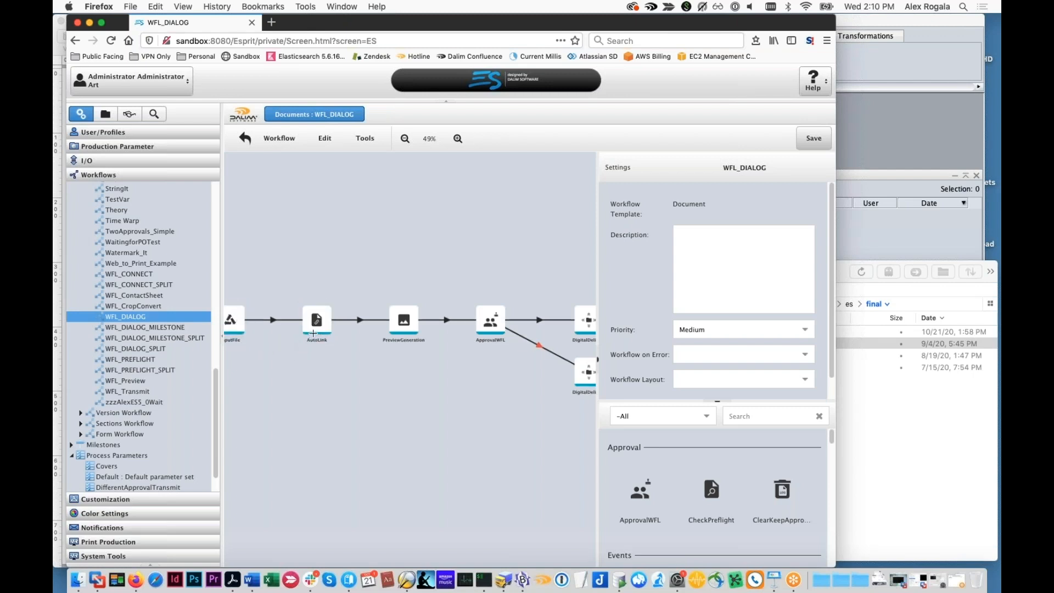
{"action": "left_click_drag", "start_coordinate": [395, 365], "coordinate": [320, 358]}
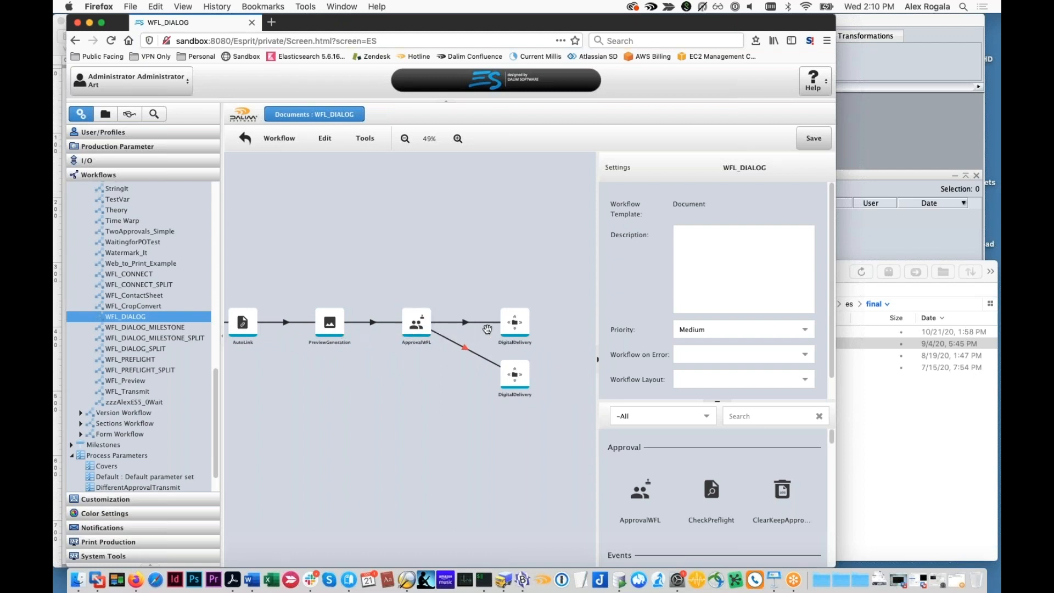
Inspect the upper DigitalDelivery step's destination expression types and the parameter sets that can be assigned to it
{"action": "left_click", "coordinate": [518, 321]}
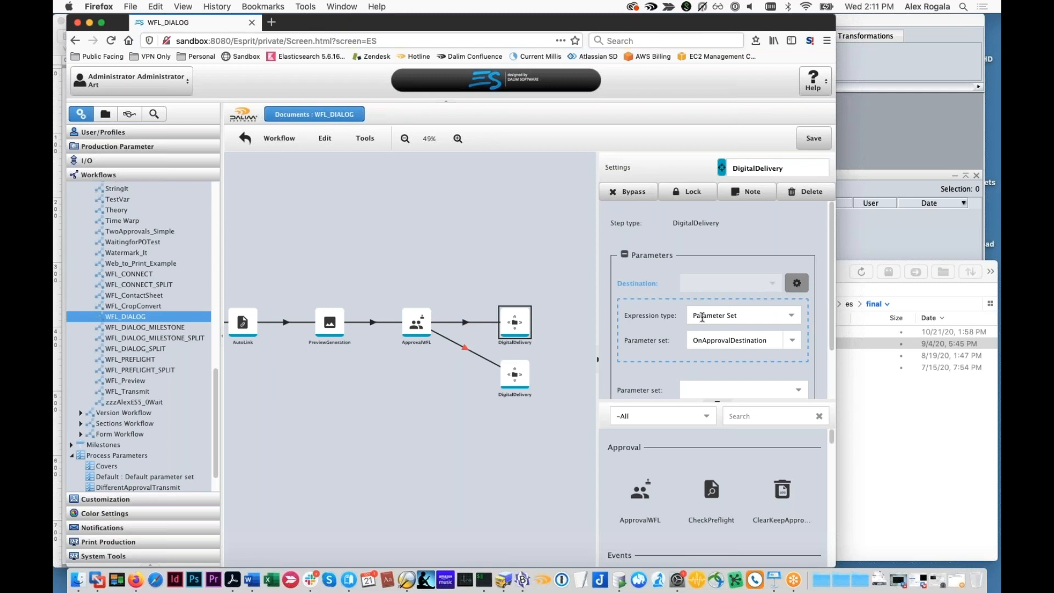
{"action": "left_click", "coordinate": [791, 315]}
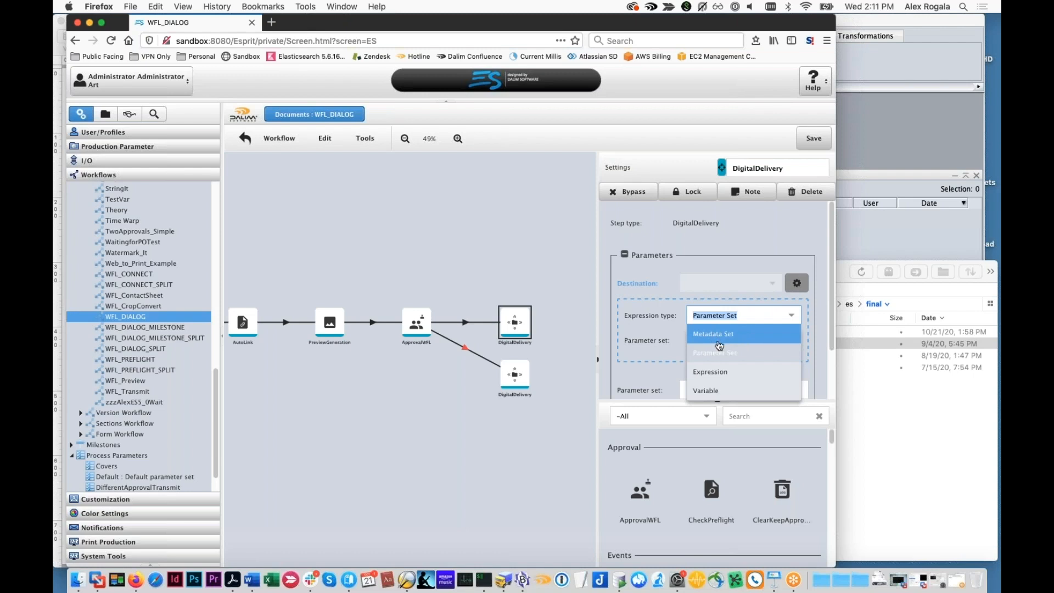
{"action": "left_click", "coordinate": [607, 306]}
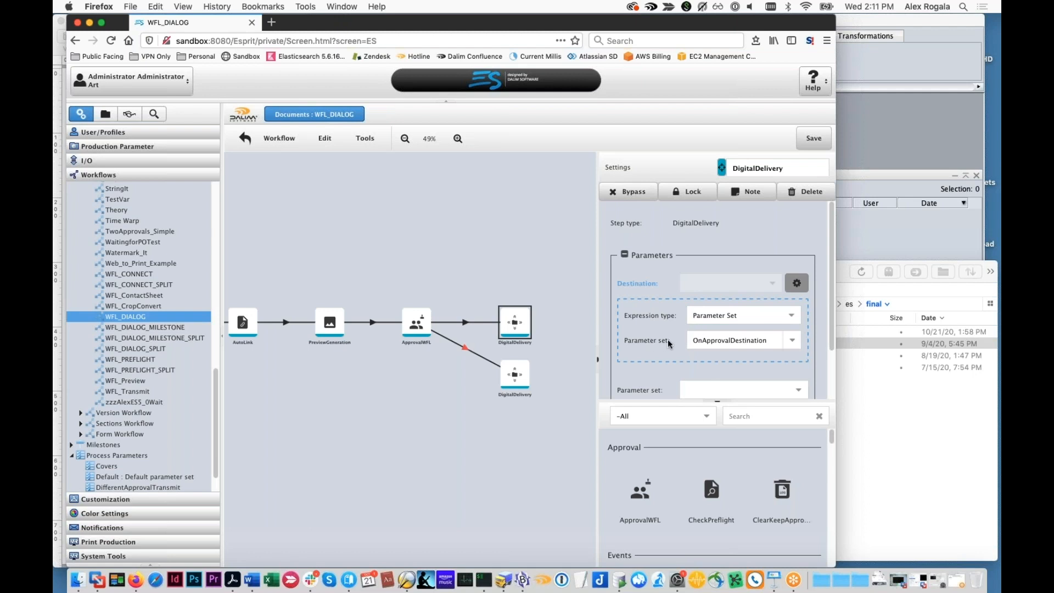
{"action": "double_click", "coordinate": [771, 341]}
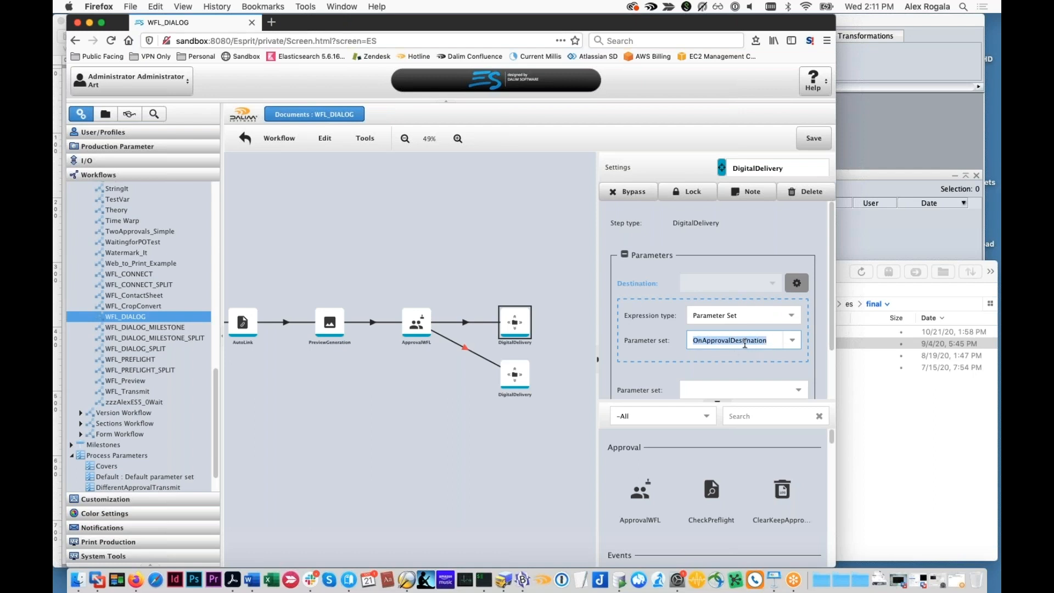
{"action": "scroll", "coordinate": [745, 344], "scroll_direction": "down", "scroll_amount": 1}
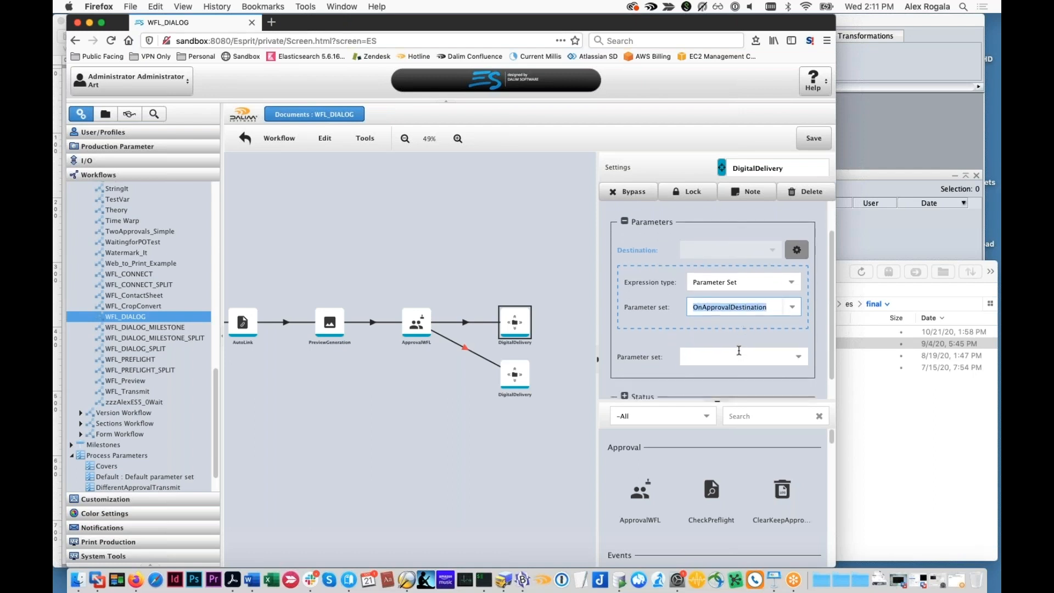
{"action": "left_click", "coordinate": [666, 358]}
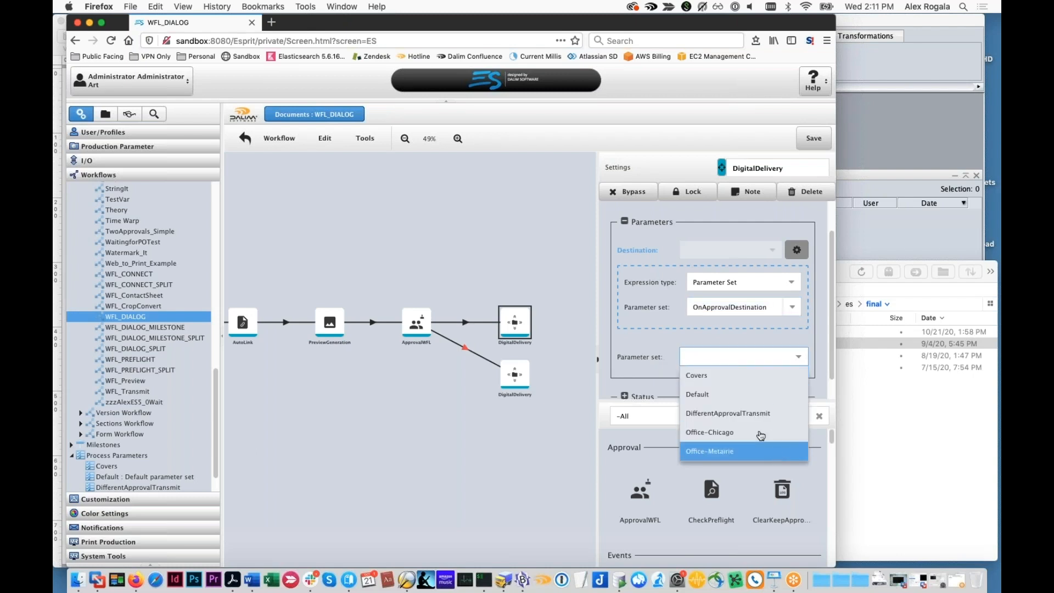
{"action": "left_click", "coordinate": [627, 358]}
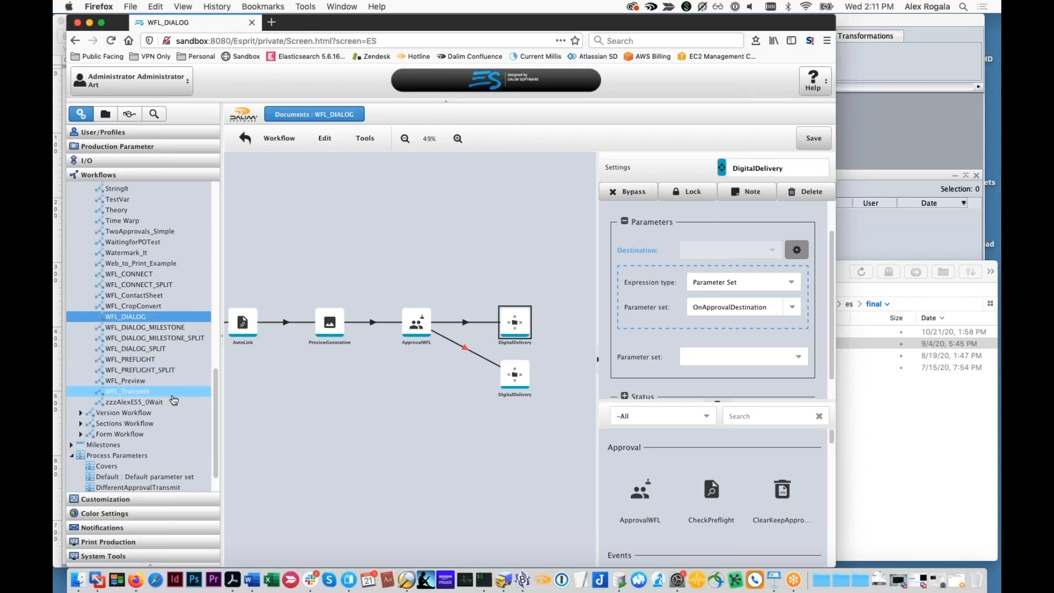
Open the Default process parameter set, discarding the unsaved workflow changes
{"action": "scroll", "coordinate": [165, 417], "scroll_direction": "down", "scroll_amount": 3}
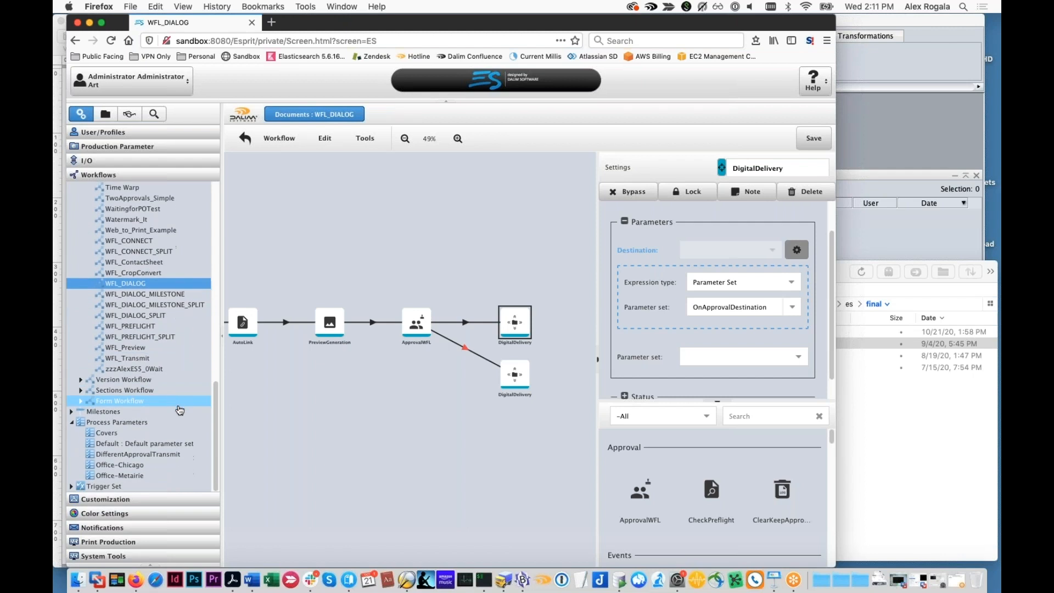
{"action": "left_click", "coordinate": [189, 440]}
{"action": "left_click", "coordinate": [454, 336]}
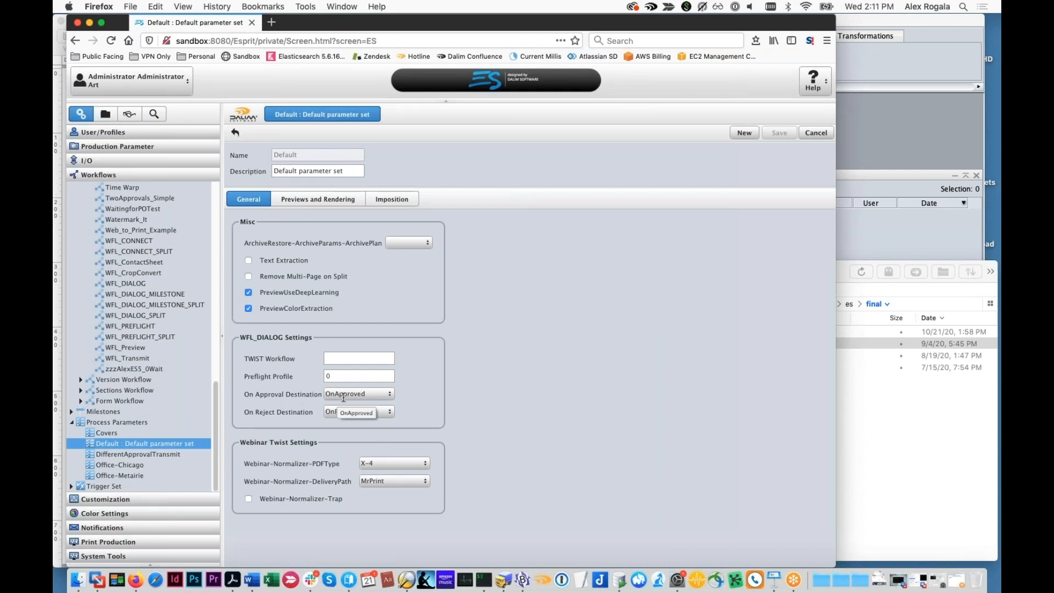
Review the output channels offered for the On Approval Destination, leaving it at OnApproved
{"action": "left_click", "coordinate": [378, 394]}
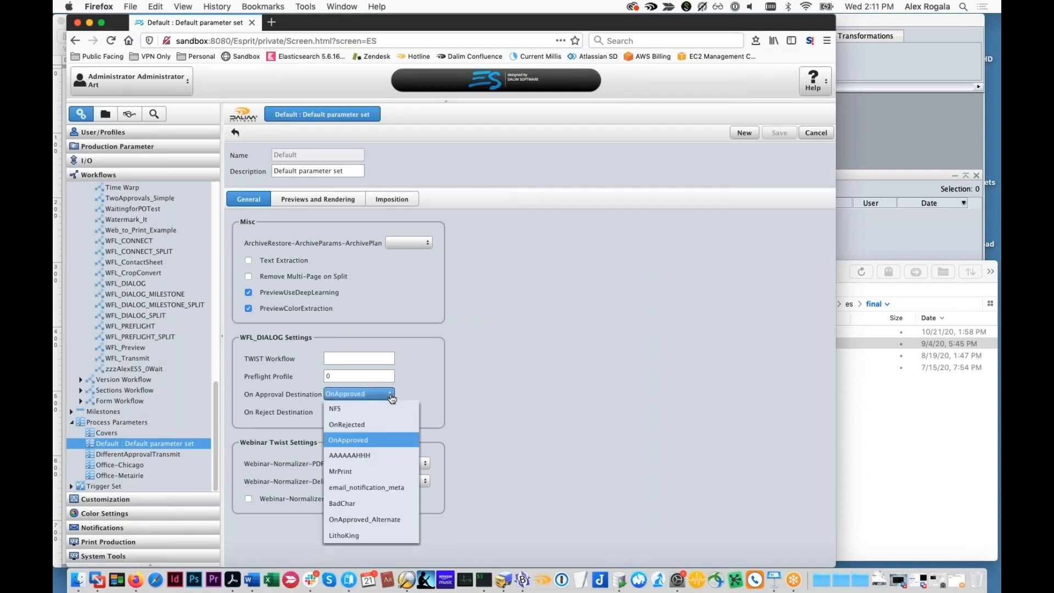
{"action": "left_click", "coordinate": [361, 425]}
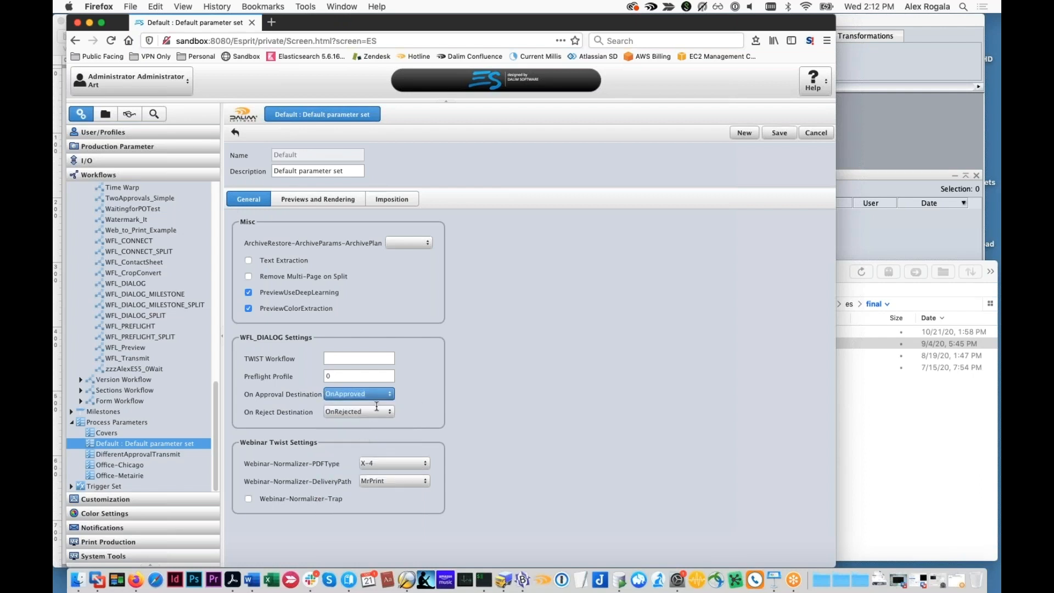
{"action": "left_click", "coordinate": [389, 396]}
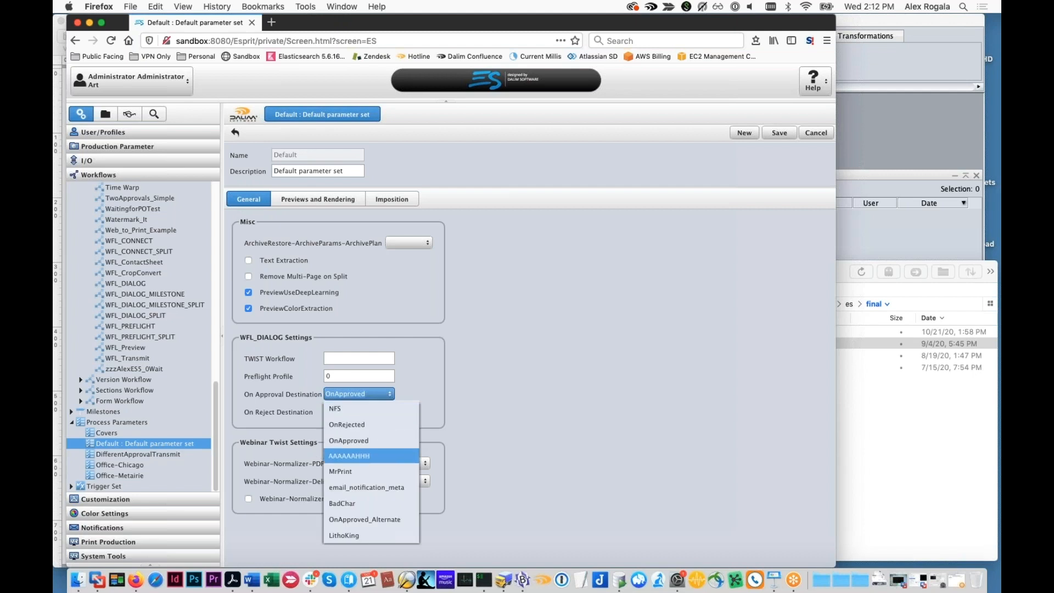
{"action": "left_click", "coordinate": [447, 419]}
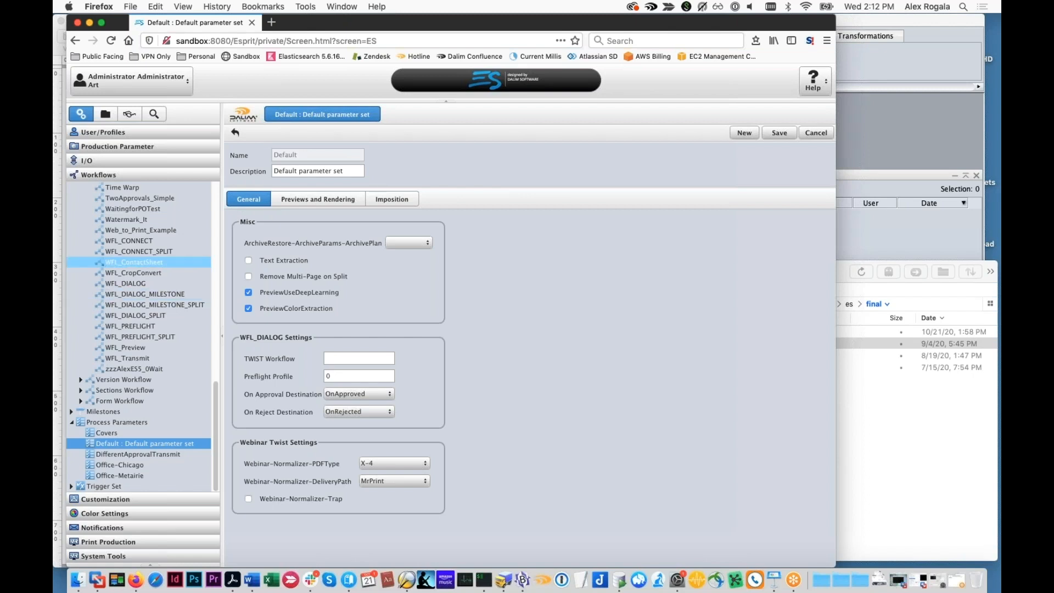
Open the OnApproved output channel, discarding the unsaved parameter set changes
{"action": "left_click", "coordinate": [112, 161]}
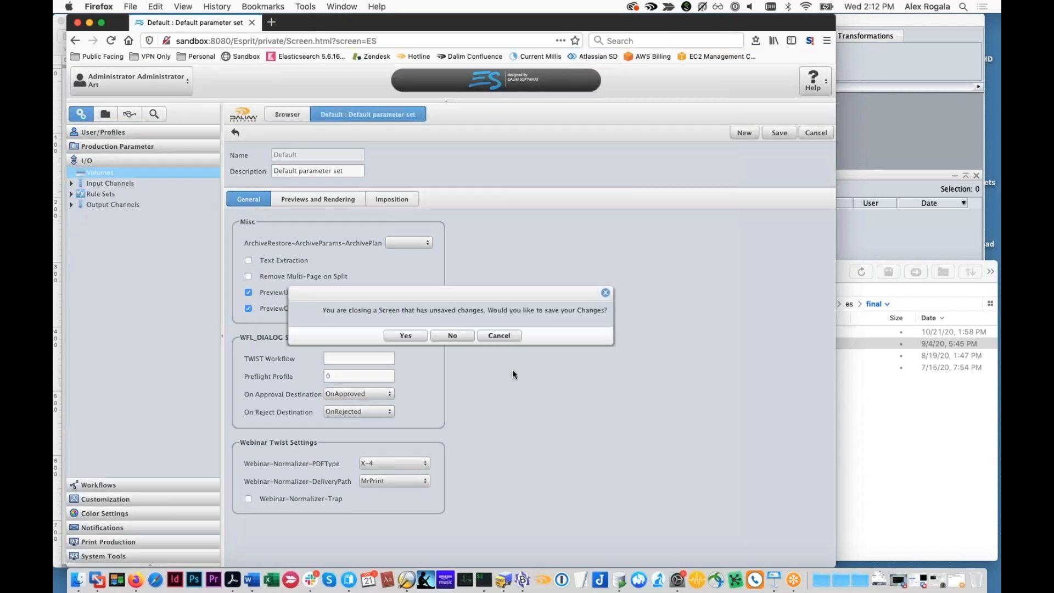
{"action": "left_click", "coordinate": [453, 335]}
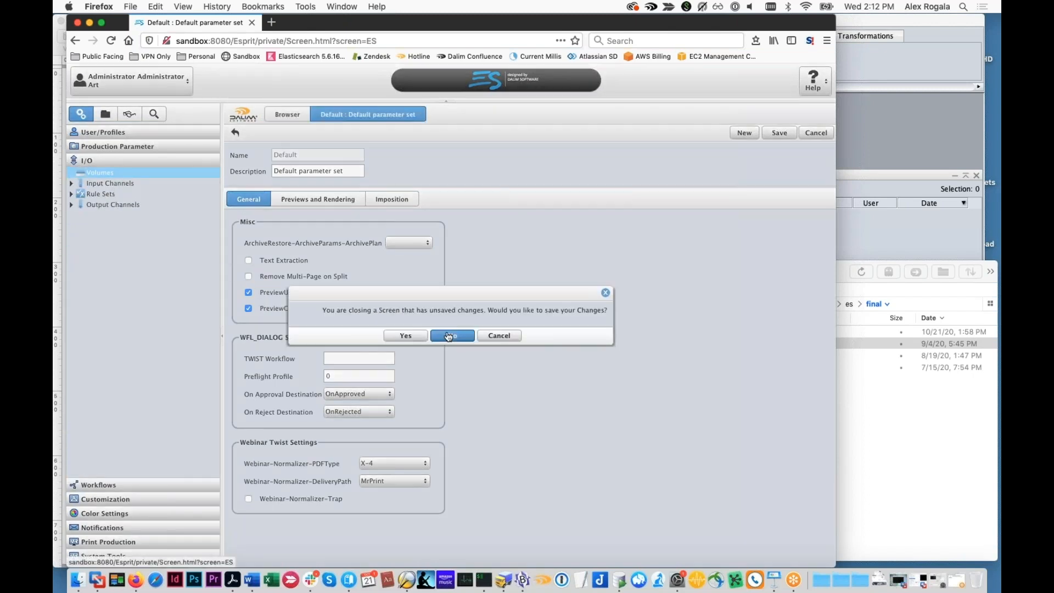
{"action": "left_click", "coordinate": [71, 204]}
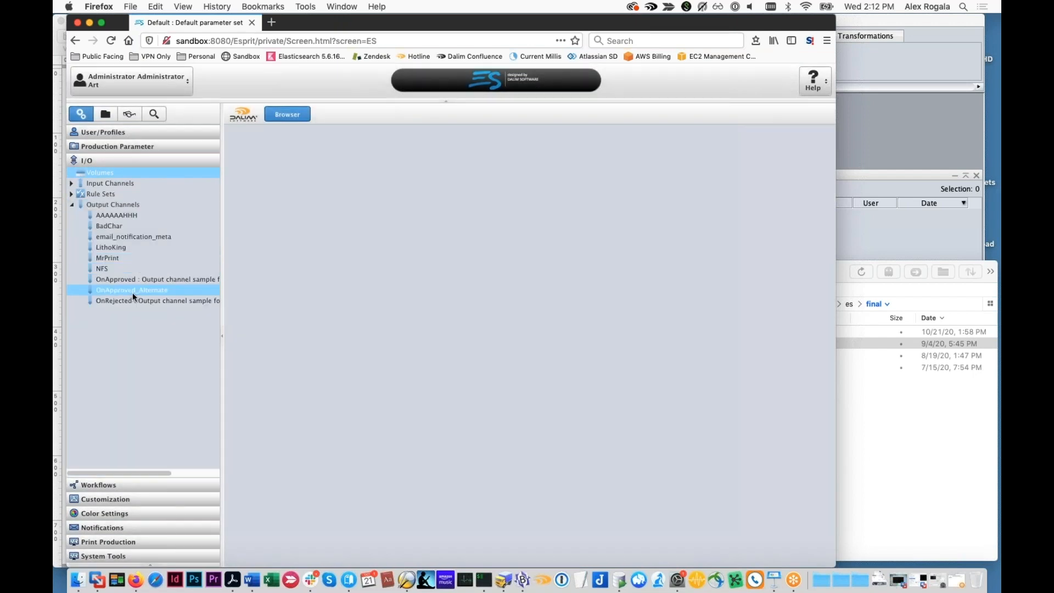
{"action": "left_click", "coordinate": [154, 279]}
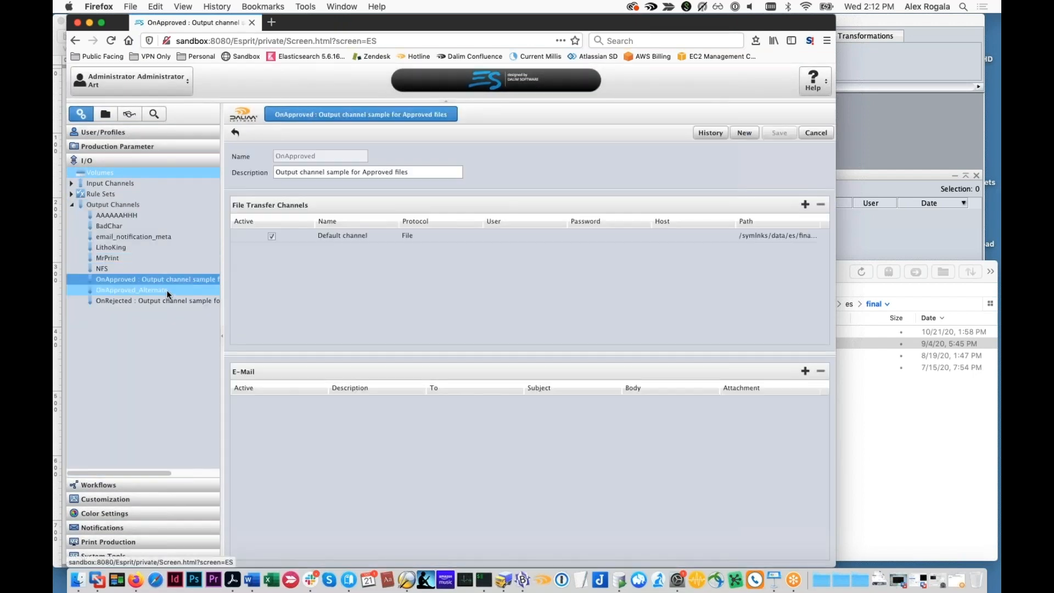
Examine the full target path of the Default channel file transfer, and close its settings without changes
{"action": "double_click", "coordinate": [348, 231]}
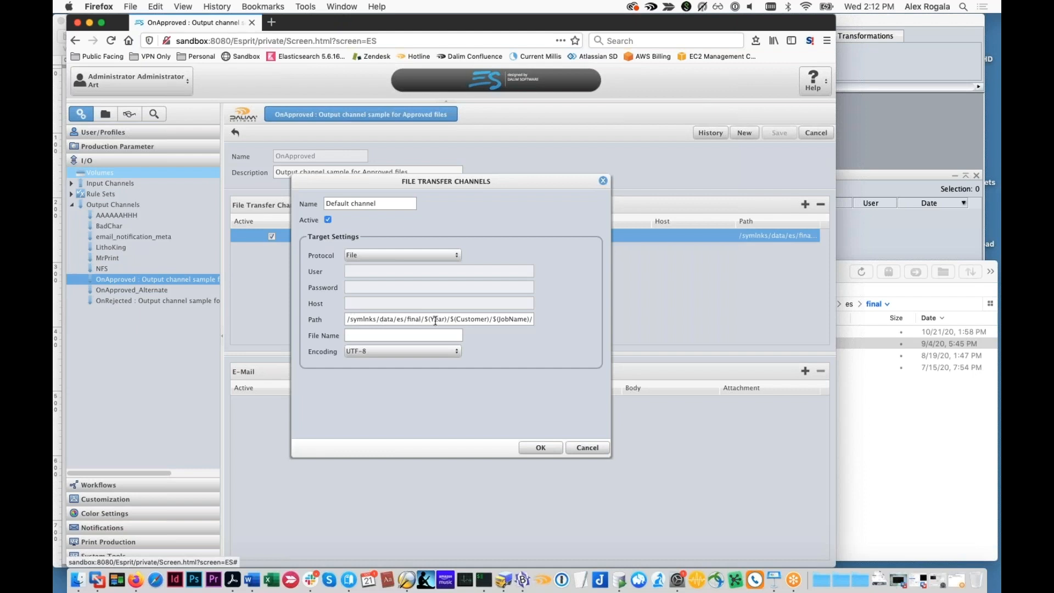
{"action": "left_click_drag", "start_coordinate": [486, 319], "coordinate": [547, 321]}
{"action": "left_click", "coordinate": [528, 320]}
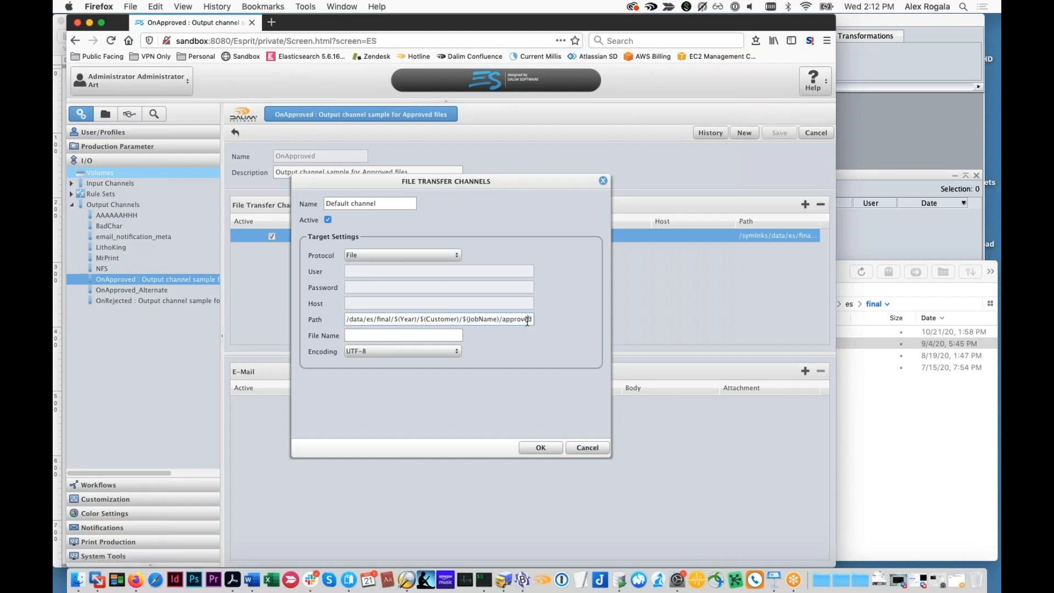
{"action": "left_click", "coordinate": [587, 448]}
Upload DemoMailerR2.pdf to the Summer 2021 Brochure project and close the upload window
{"action": "left_click", "coordinate": [107, 116]}
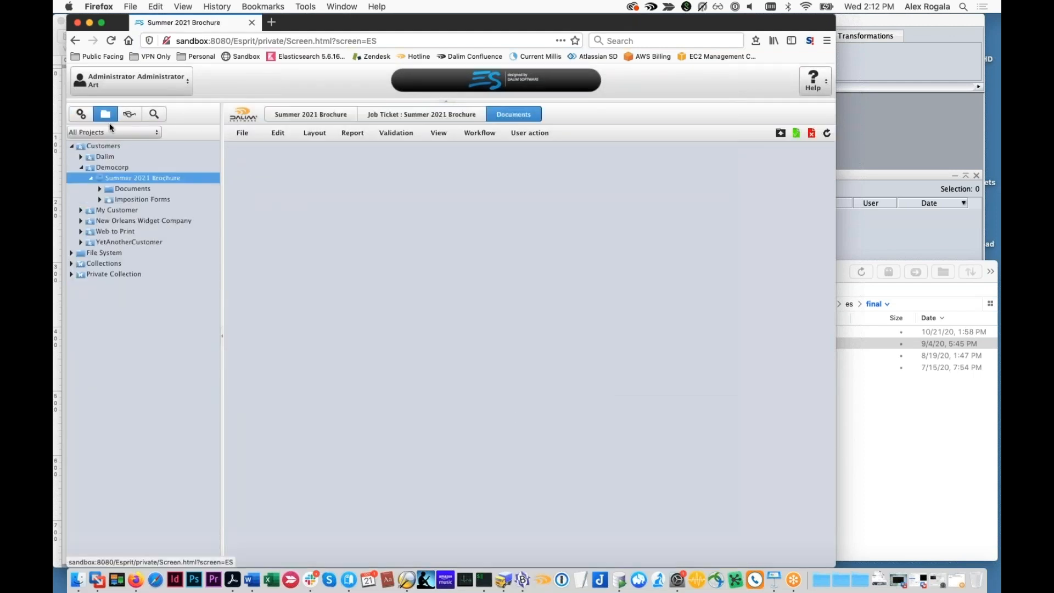
{"action": "left_click", "coordinate": [789, 132]}
{"action": "left_click", "coordinate": [96, 580]}
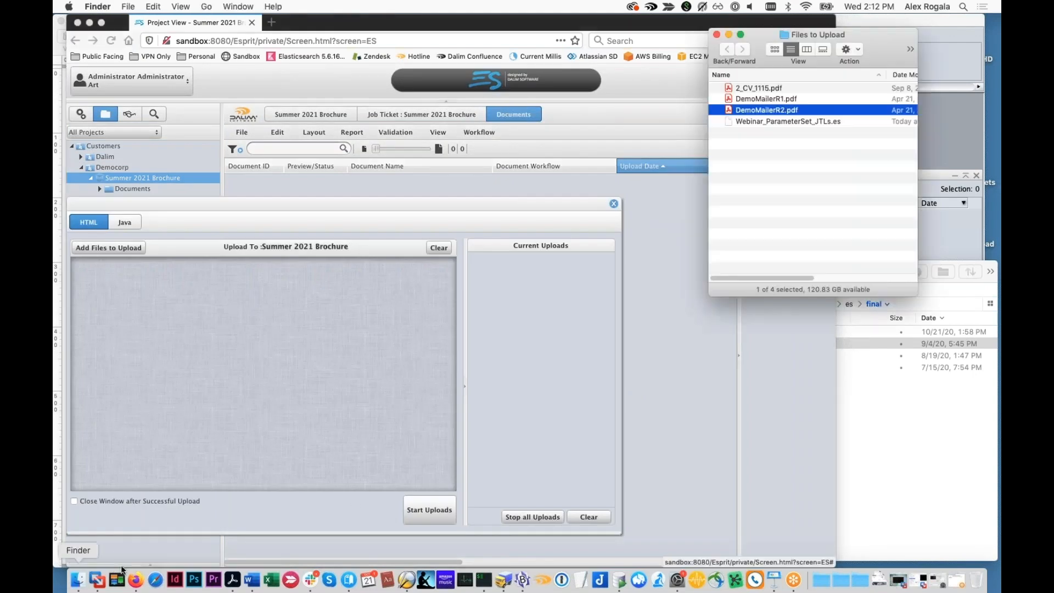
{"action": "left_click_drag", "start_coordinate": [767, 110], "coordinate": [407, 364]}
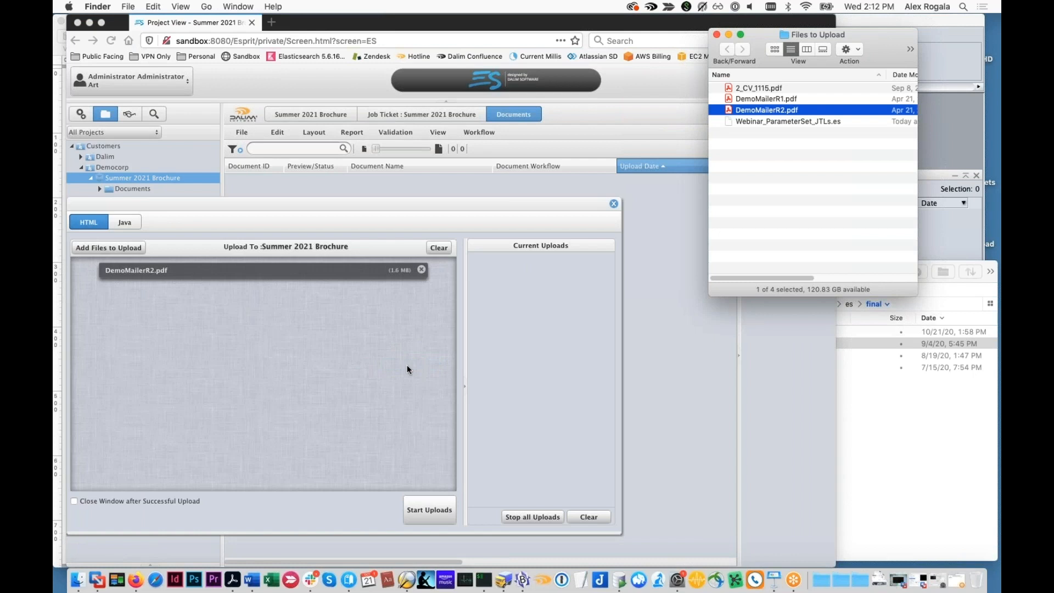
{"action": "left_click", "coordinate": [624, 197]}
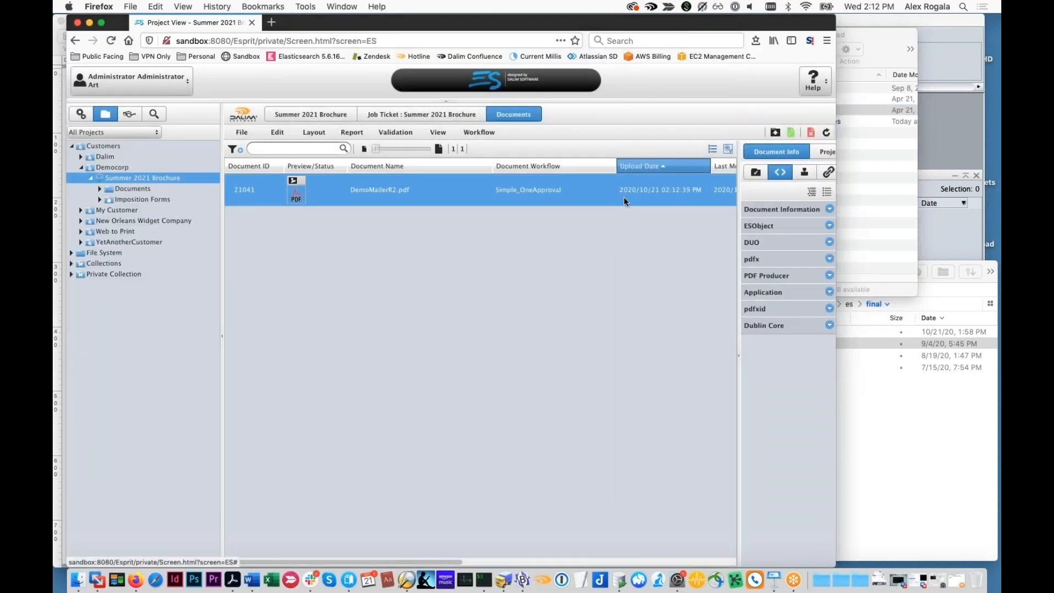
Approve DemoMailerR2.pdf in the Summer 2021 Brochure project without a comment, after viewing the delivery folder in Transmit
{"action": "left_click", "coordinate": [897, 395]}
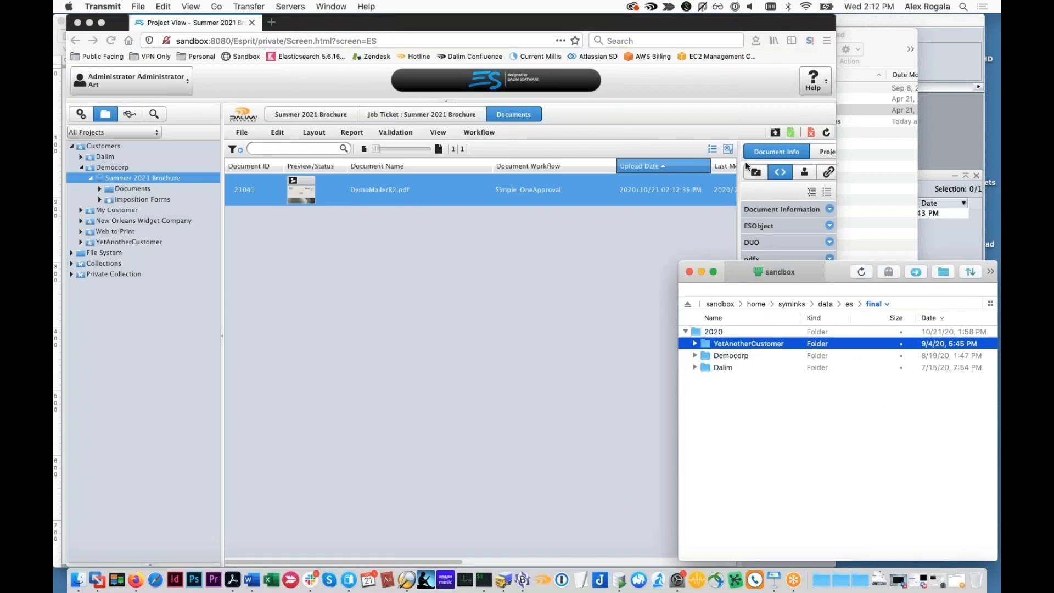
{"action": "left_click", "coordinate": [780, 107]}
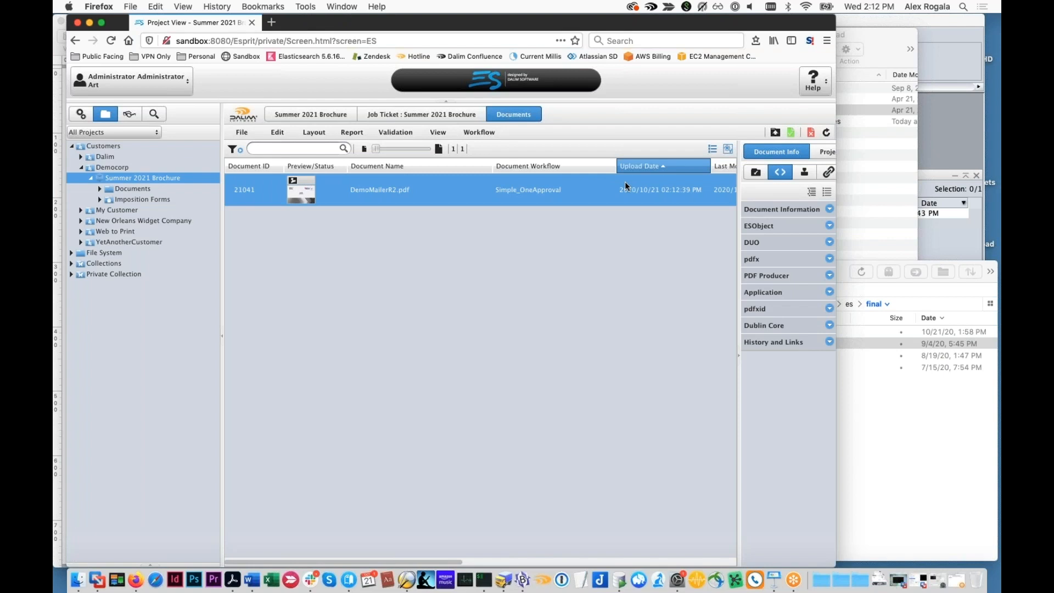
{"action": "left_click", "coordinate": [791, 132]}
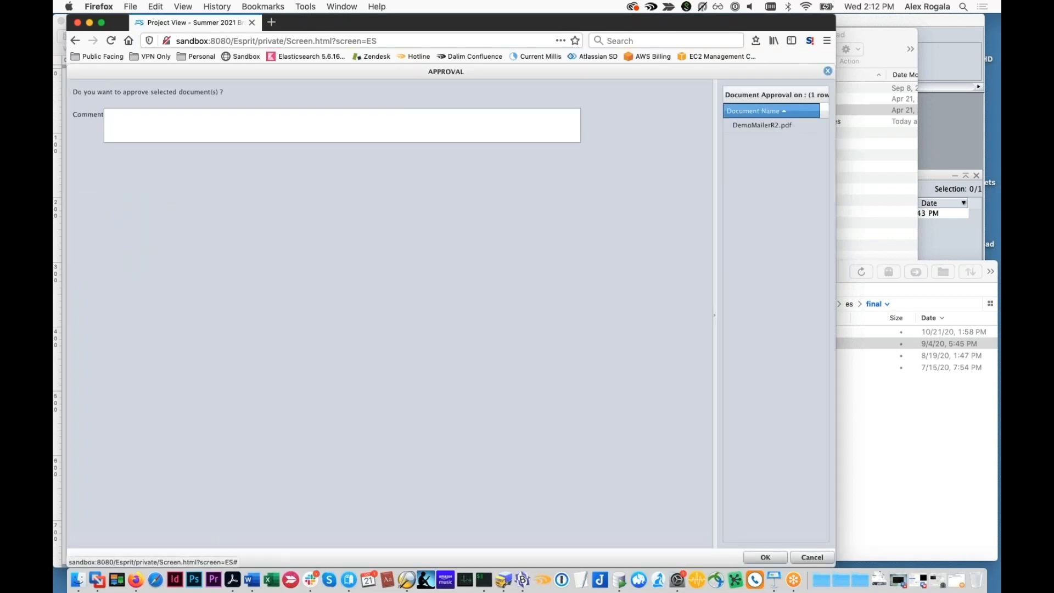
{"action": "left_click", "coordinate": [762, 557]}
Switch to Transmit and refresh the final folder to check for the file delivered after approval
{"action": "left_click", "coordinate": [882, 473]}
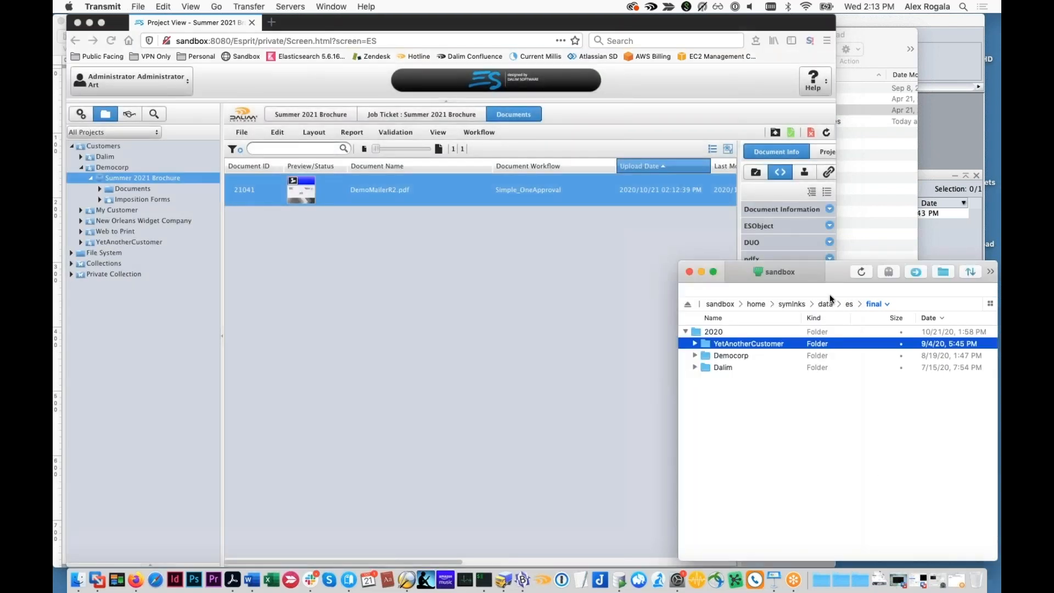
{"action": "left_click", "coordinate": [863, 275]}
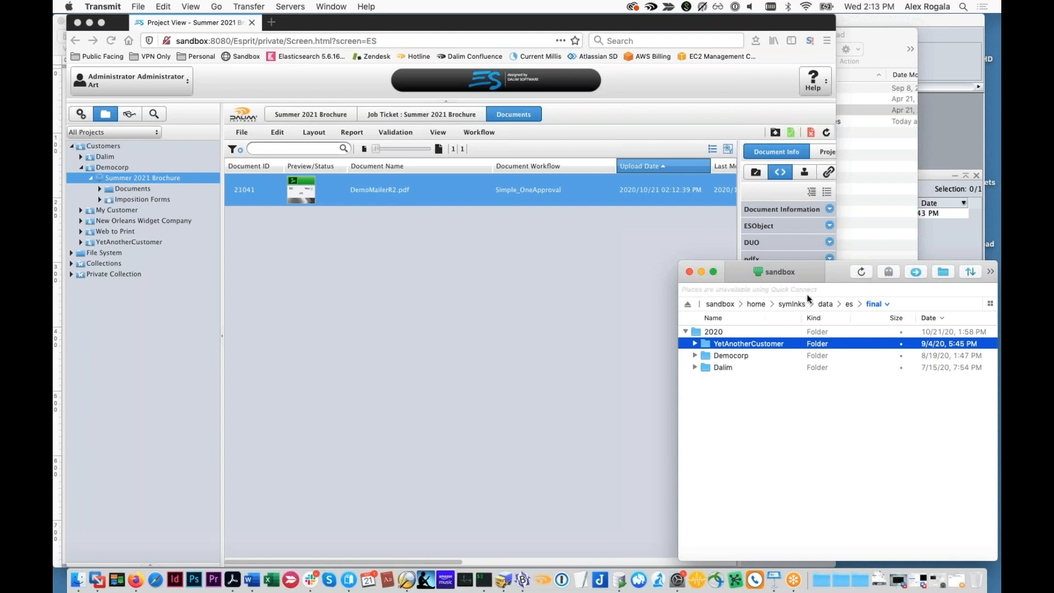
{"action": "left_click", "coordinate": [327, 200]}
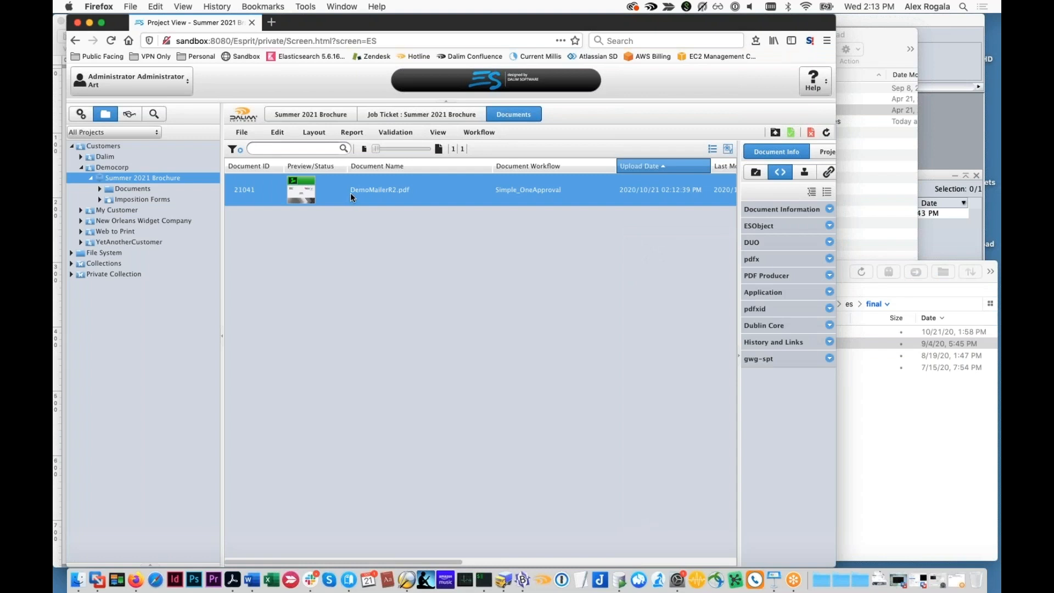
{"action": "left_click", "coordinate": [862, 272]}
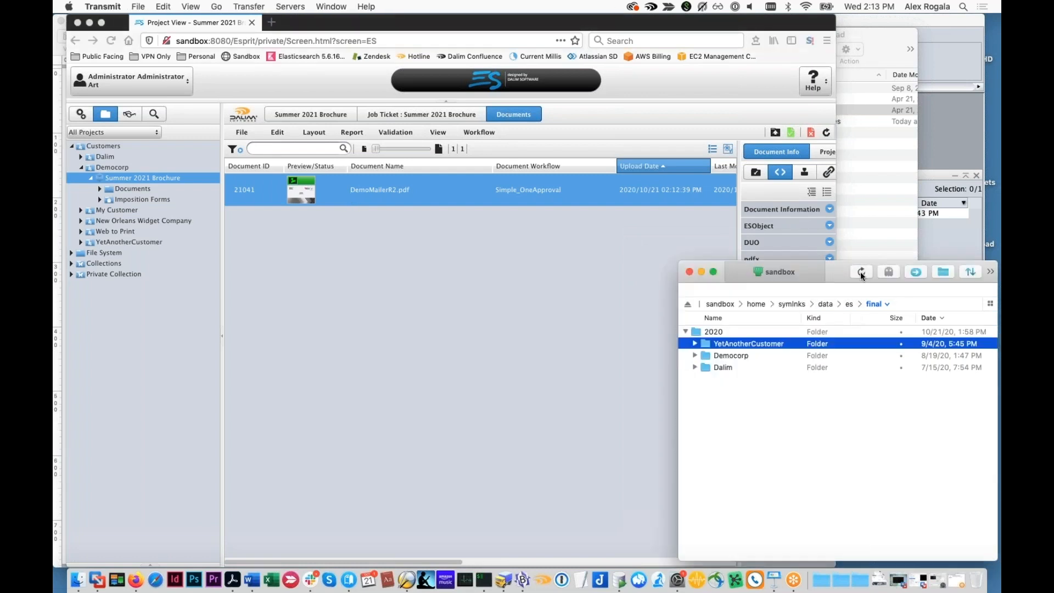
Review the completed workflow and parameter set of DemoMailerR2.pdf in Firefox, and close the workflow view
{"action": "left_click", "coordinate": [375, 190]}
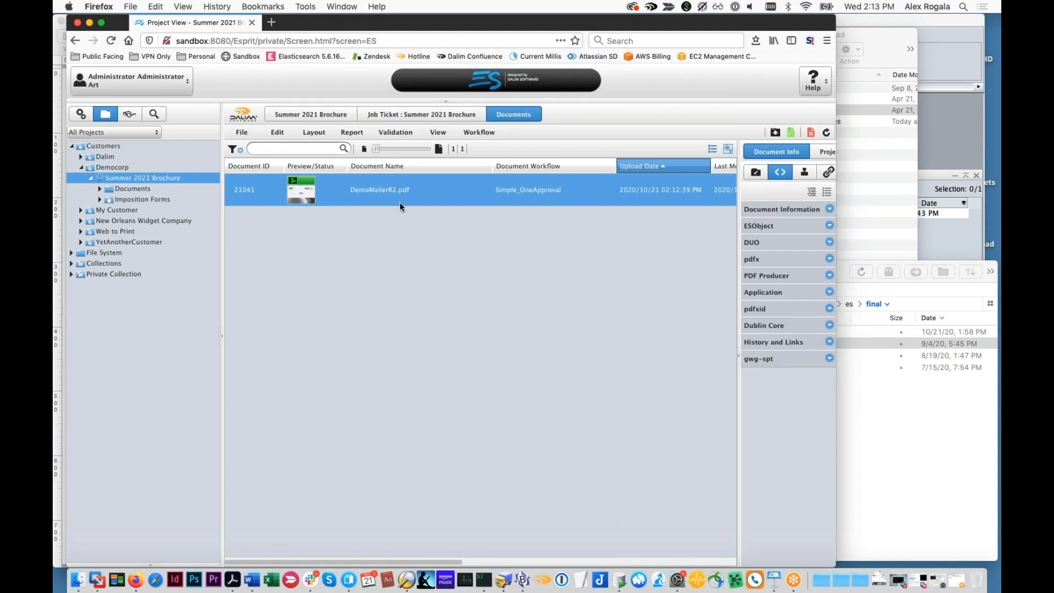
{"action": "double_click", "coordinate": [400, 201]}
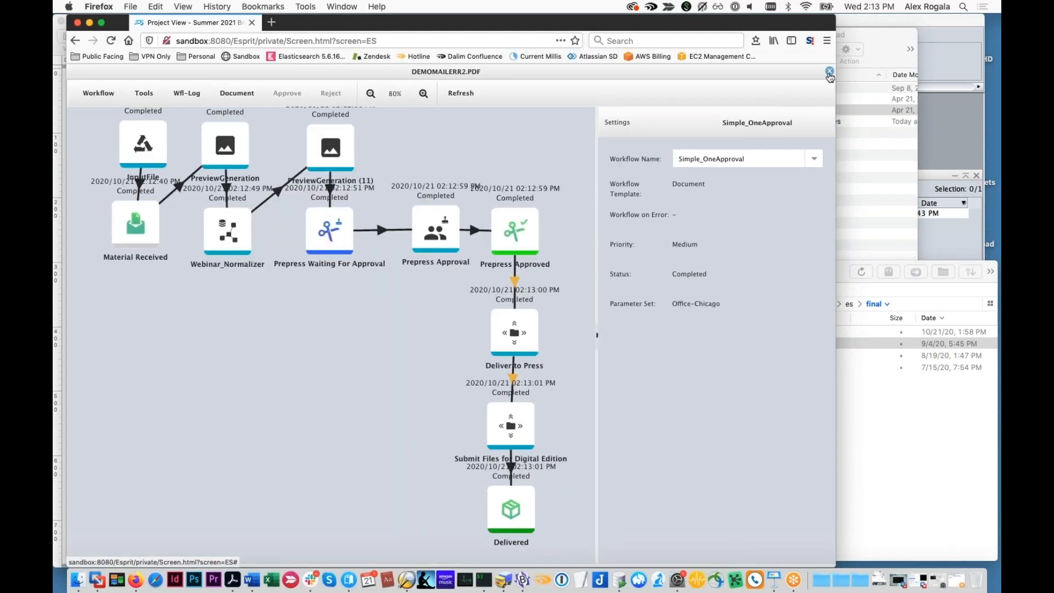
{"action": "left_click", "coordinate": [830, 73]}
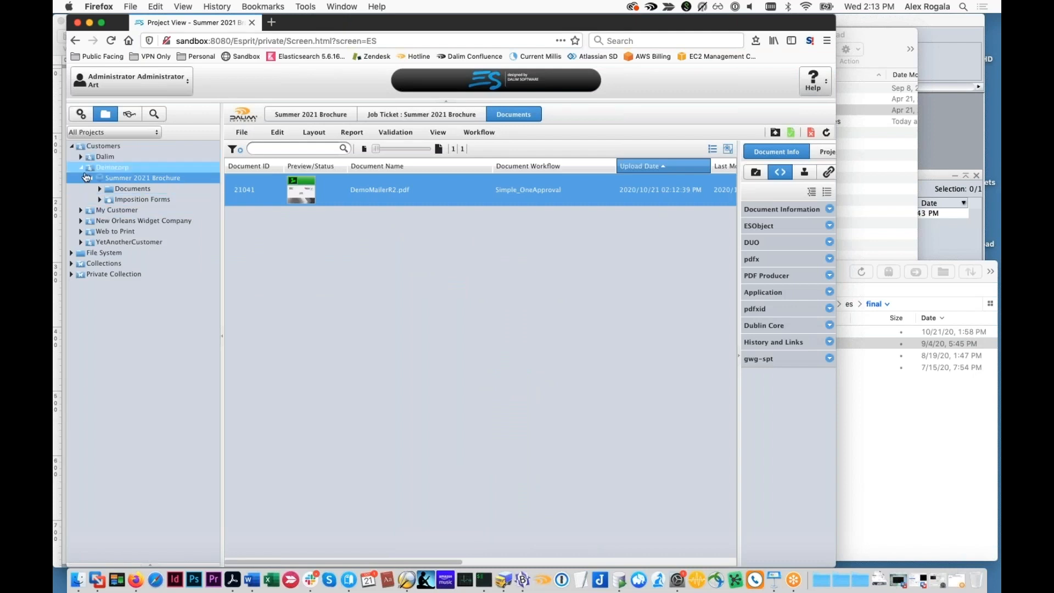
Upload DemoMailerR2.pdf to the DefaultParams_WFLDialog project under My Customer and close the upload window
{"action": "left_click", "coordinate": [81, 209]}
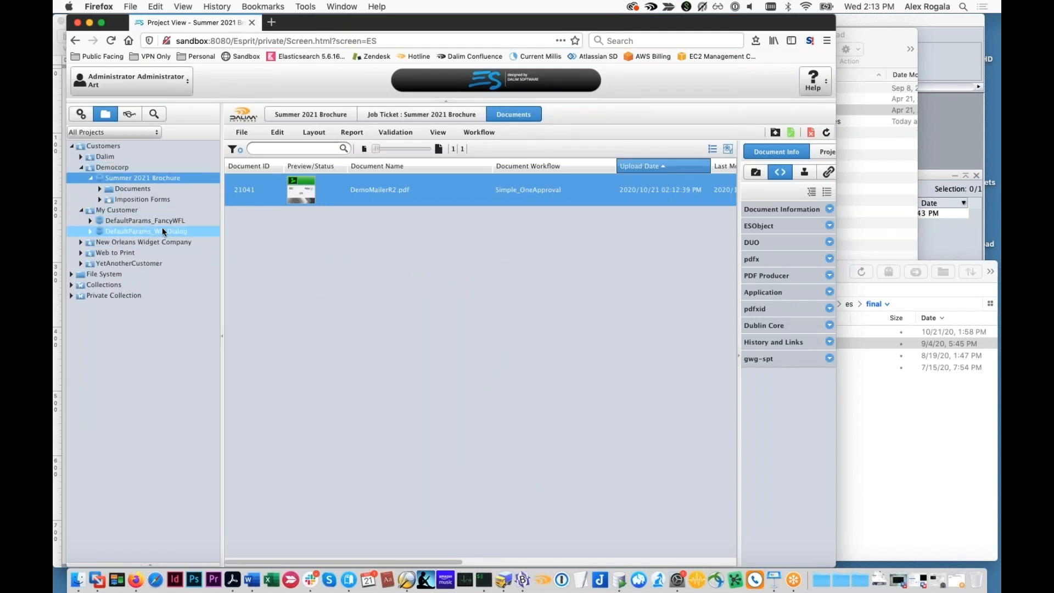
{"action": "left_click", "coordinate": [163, 231]}
{"action": "left_click", "coordinate": [775, 133]}
{"action": "left_click", "coordinate": [865, 132]}
{"action": "left_click_drag", "start_coordinate": [749, 110], "coordinate": [319, 333]}
{"action": "left_click", "coordinate": [394, 472]}
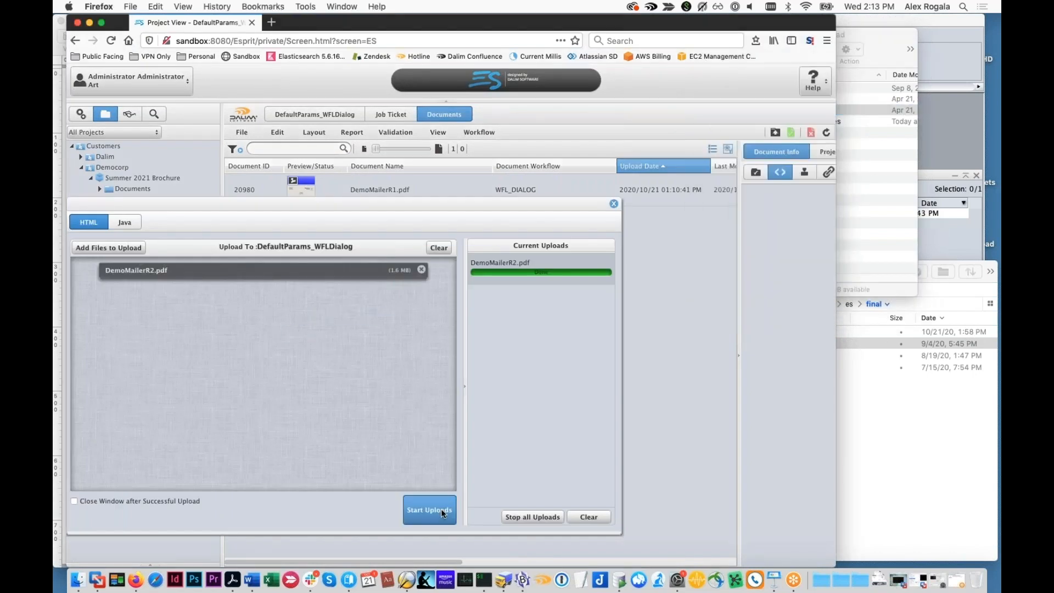
{"action": "left_click", "coordinate": [614, 205]}
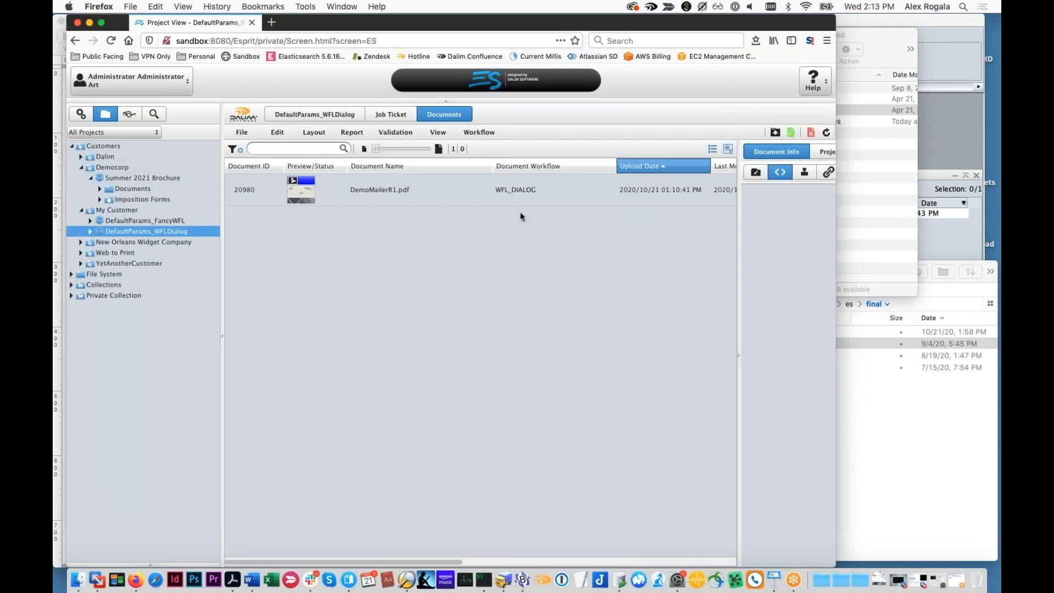
Refresh the DefaultParams_WFLDialog document list and approve DemoMailerR2.pdf without a comment
{"action": "left_click", "coordinate": [663, 197]}
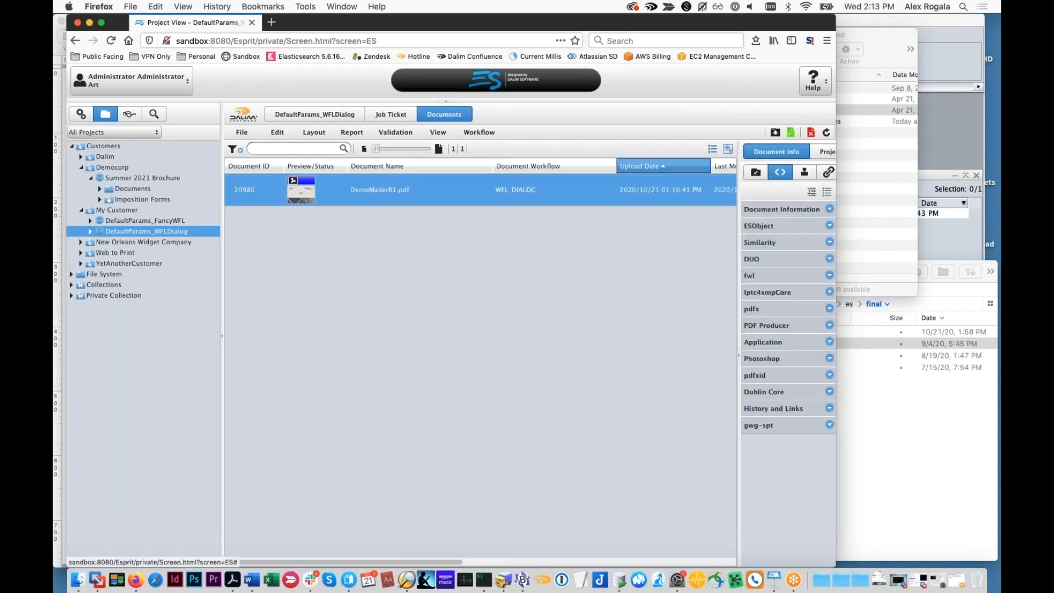
{"action": "left_click", "coordinate": [827, 135]}
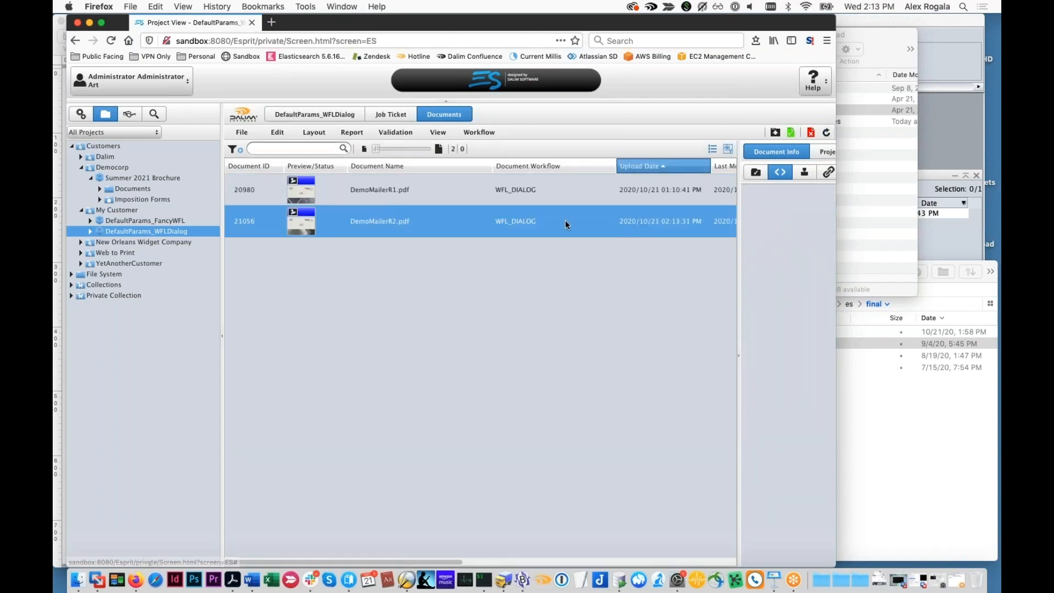
{"action": "left_click", "coordinate": [790, 132]}
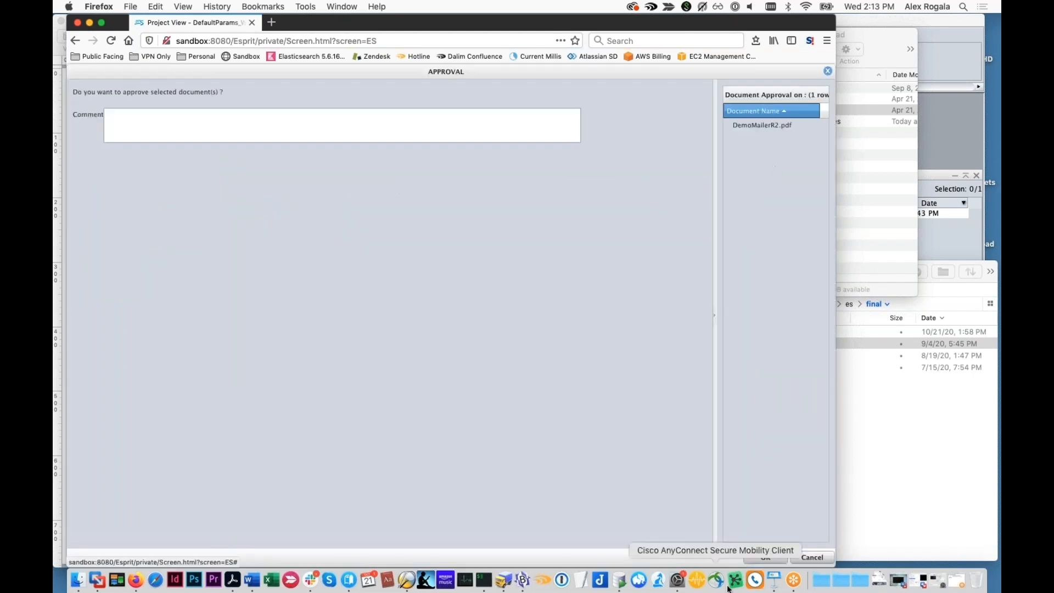
{"action": "left_click", "coordinate": [766, 558]}
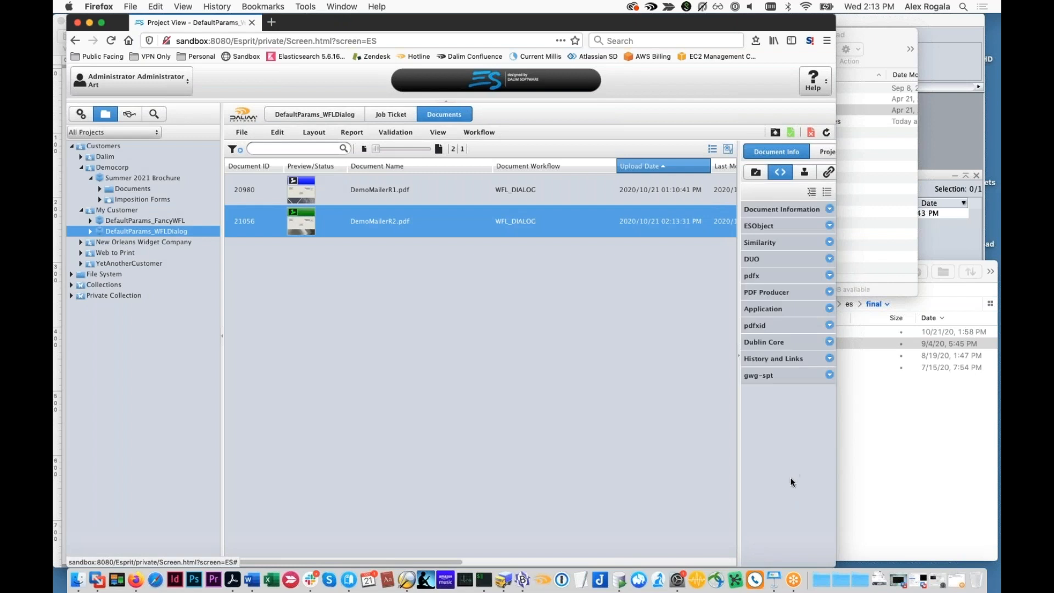
In Transmit, refresh the final folder, expand My Customer down to its approved folder, and widen the Name column to read the delivered file name
{"action": "left_click", "coordinate": [884, 410]}
{"action": "left_click", "coordinate": [862, 271]}
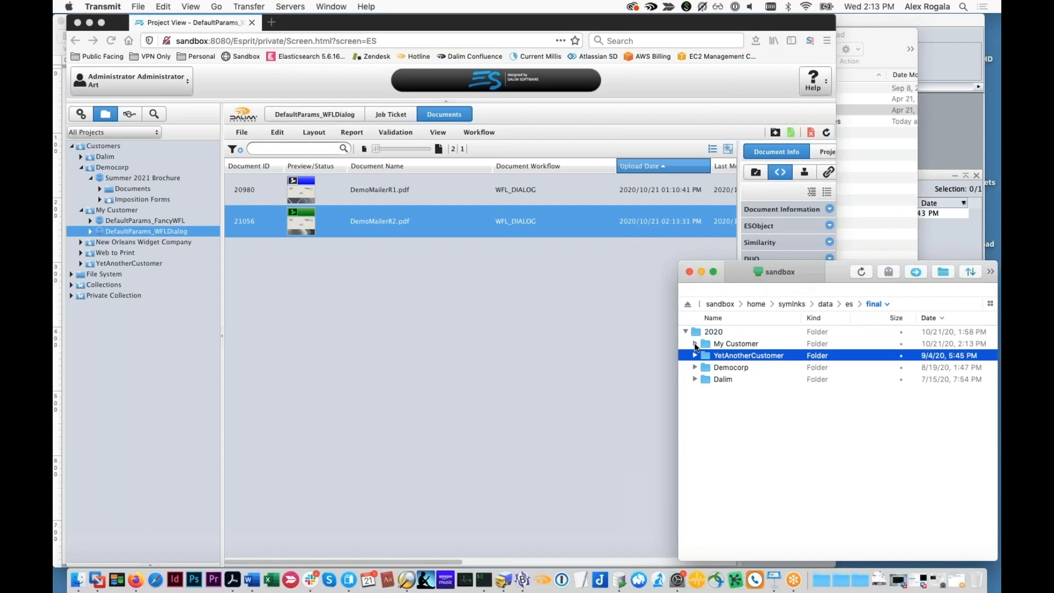
{"action": "left_click", "coordinate": [695, 344]}
{"action": "left_click", "coordinate": [705, 356]}
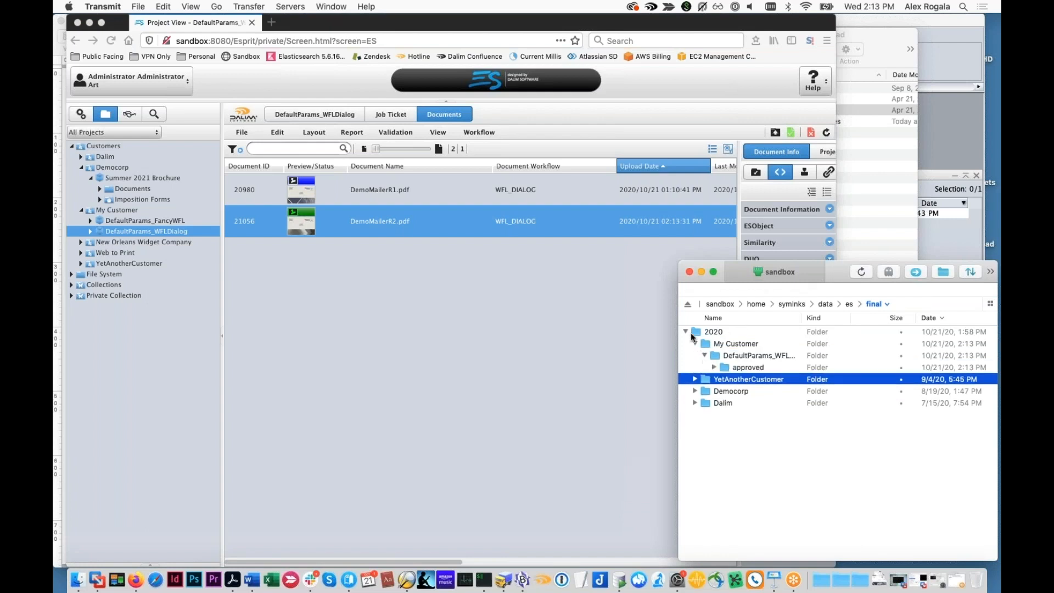
{"action": "left_click", "coordinate": [714, 367]}
{"action": "left_click", "coordinate": [745, 368]}
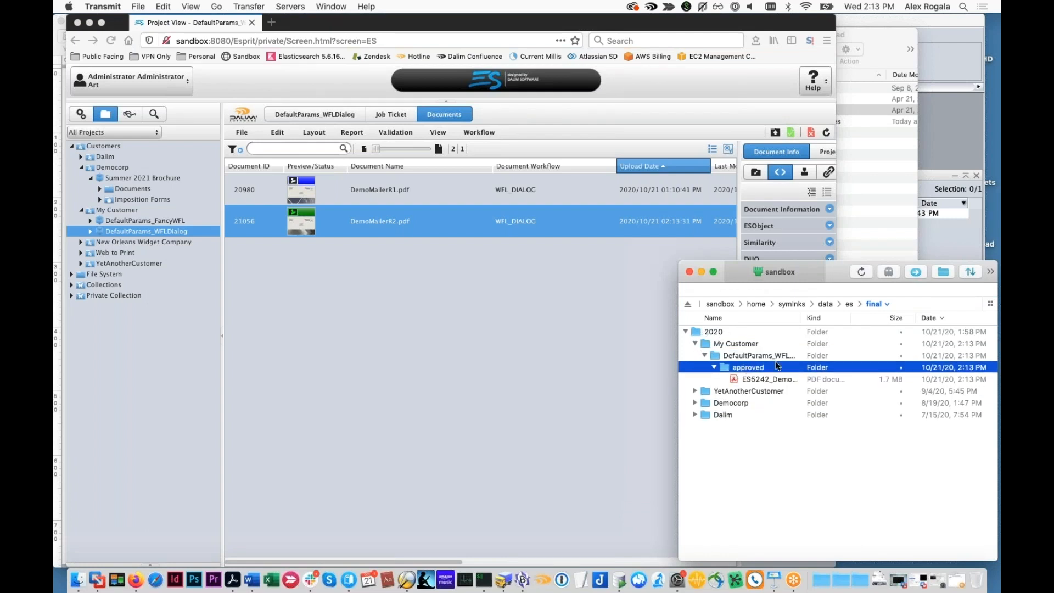
{"action": "left_click_drag", "start_coordinate": [802, 318], "coordinate": [852, 320]}
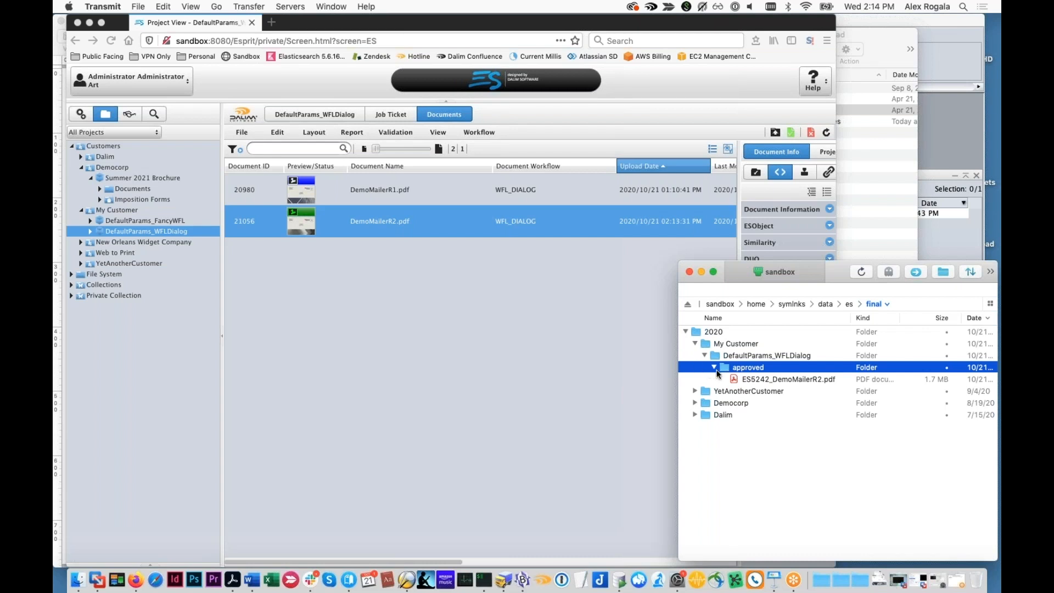
Compare the WFL_DIALOG workflow and parameter set of DemoMailerR2.pdf with the delivered file's folder path, and close the workflow view
{"action": "left_click", "coordinate": [404, 221]}
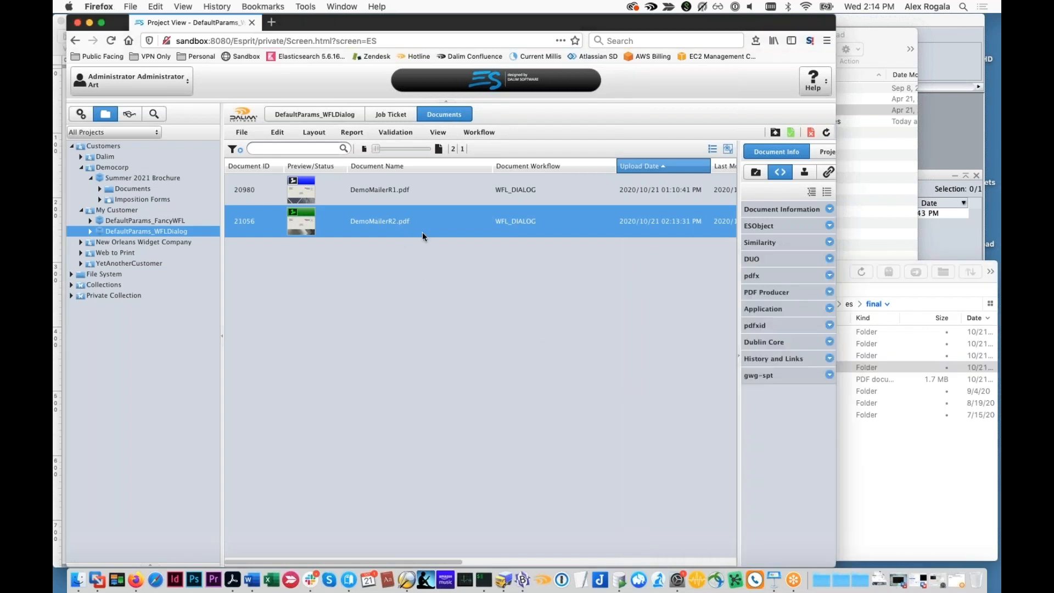
{"action": "double_click", "coordinate": [423, 232]}
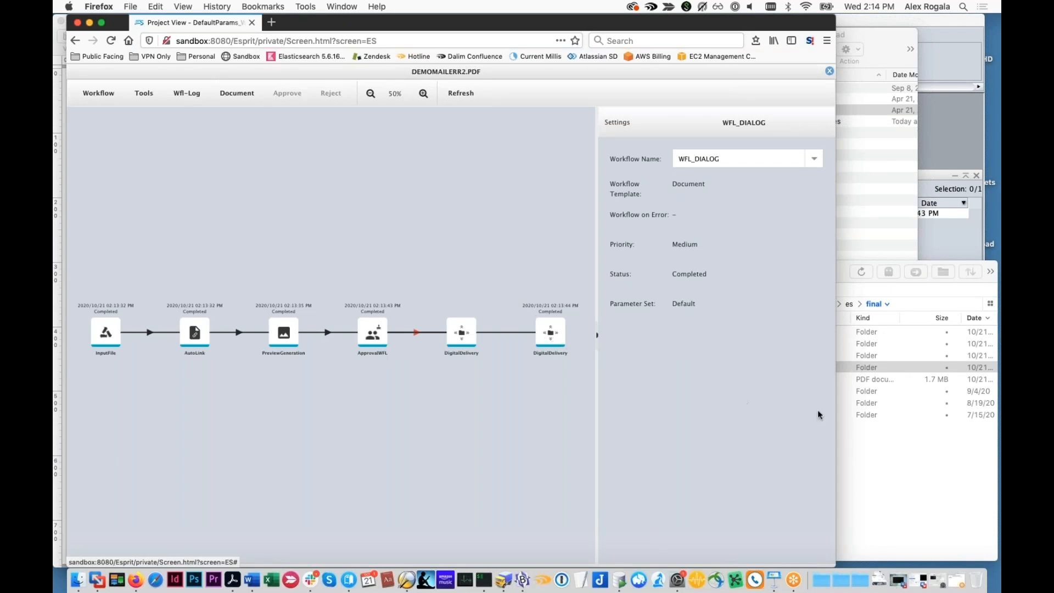
{"action": "left_click", "coordinate": [890, 429]}
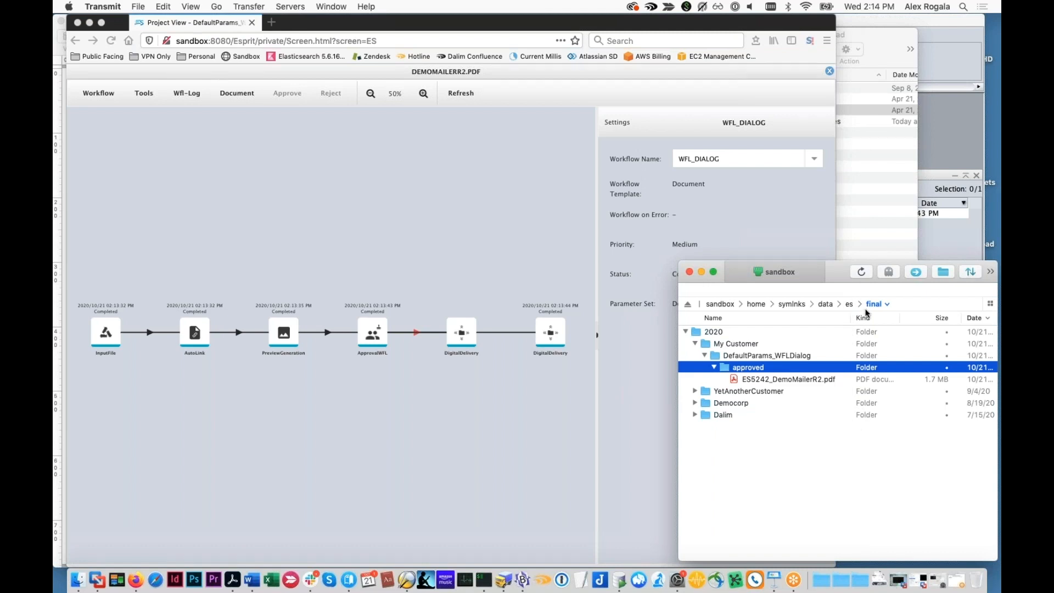
{"action": "left_click", "coordinate": [498, 386]}
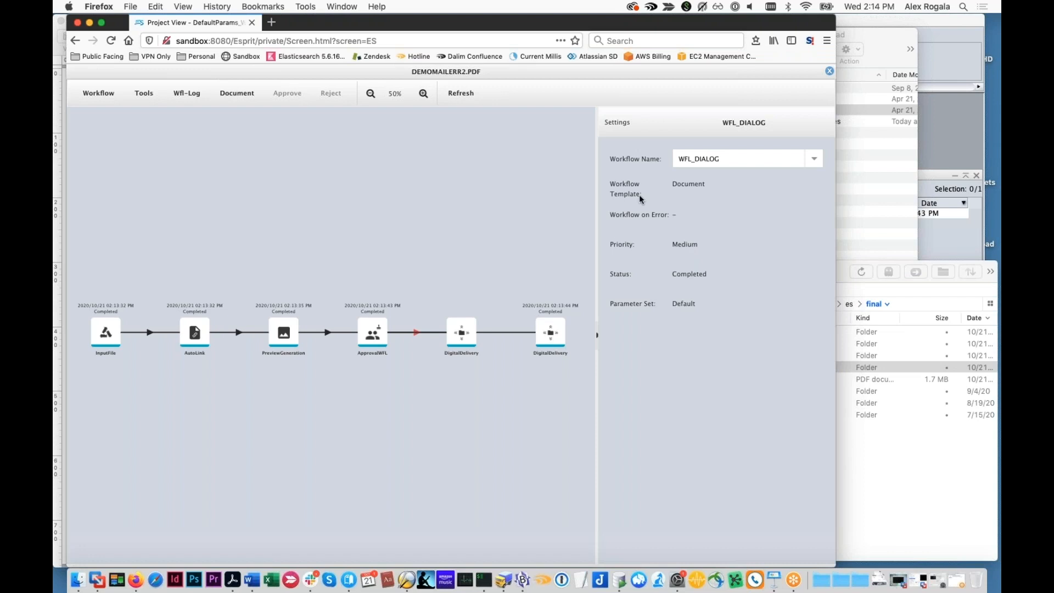
{"action": "left_click", "coordinate": [829, 71]}
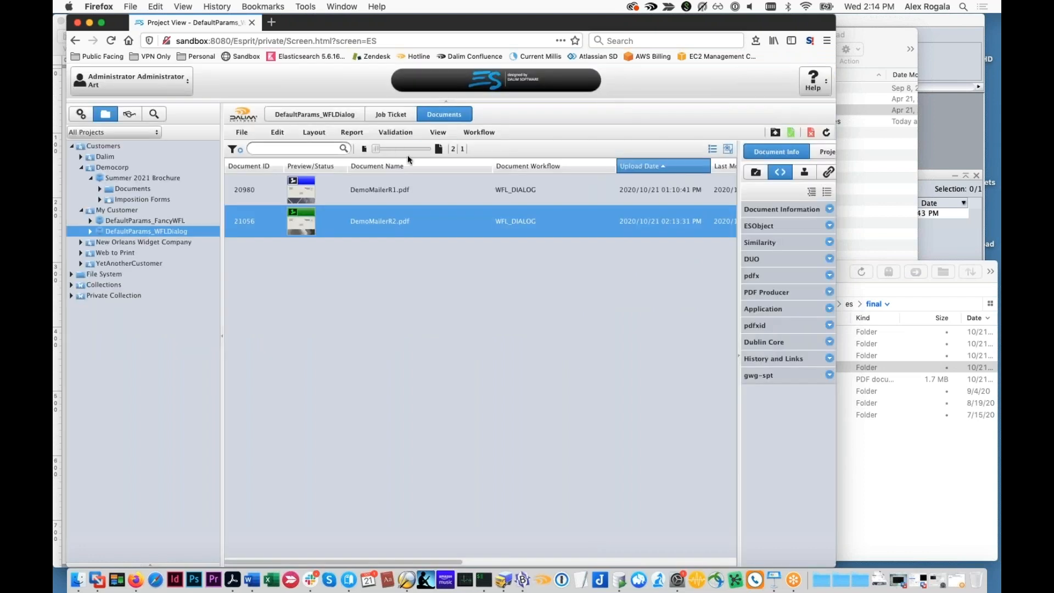
Review the OnApproved output channel's file transfer entry in the administration area
{"action": "left_click", "coordinate": [81, 113]}
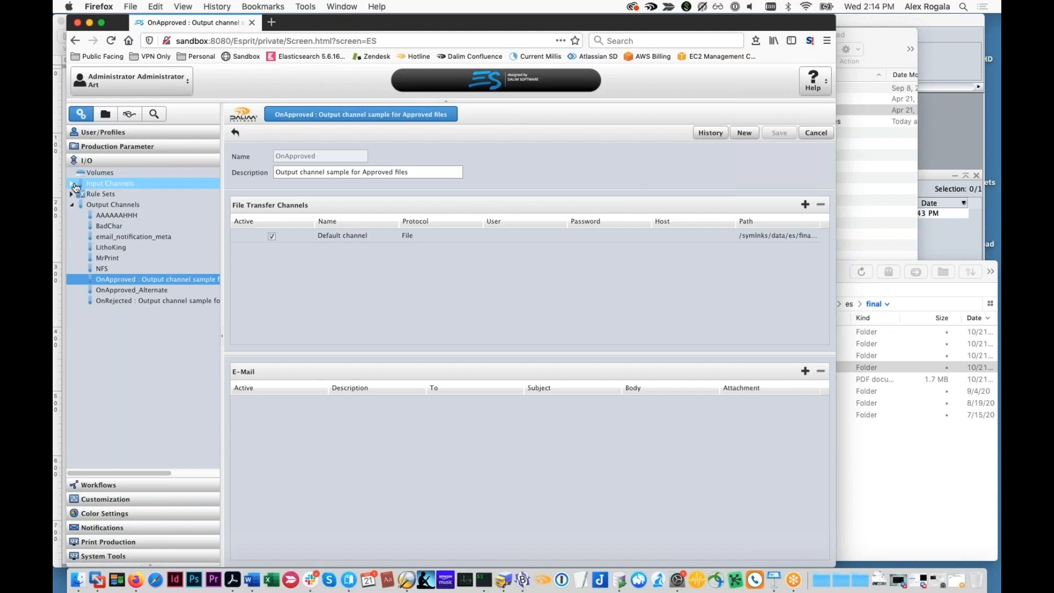
{"action": "left_click", "coordinate": [273, 237]}
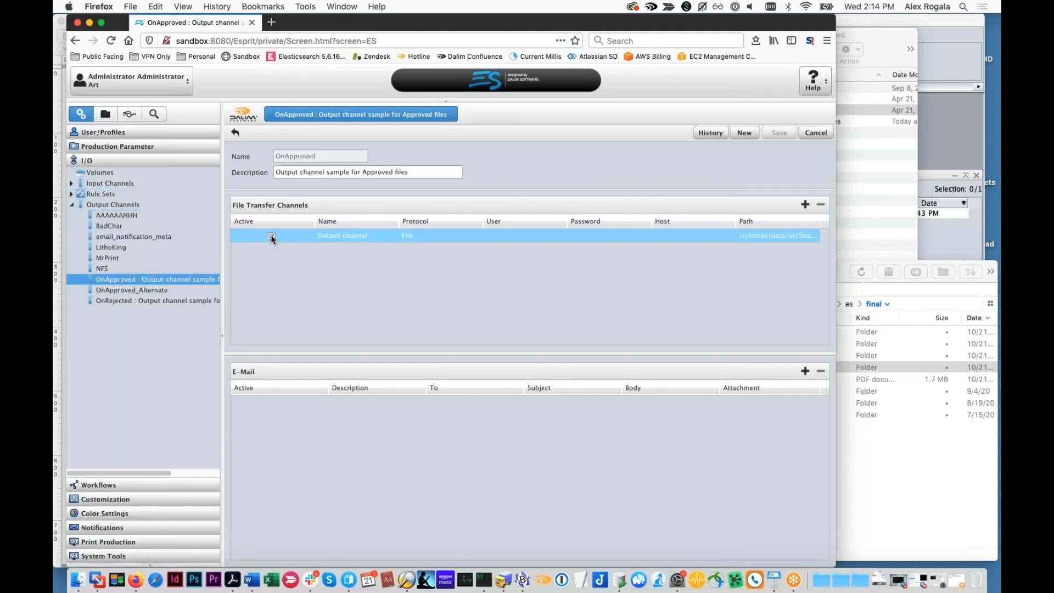
{"action": "left_click", "coordinate": [106, 113]}
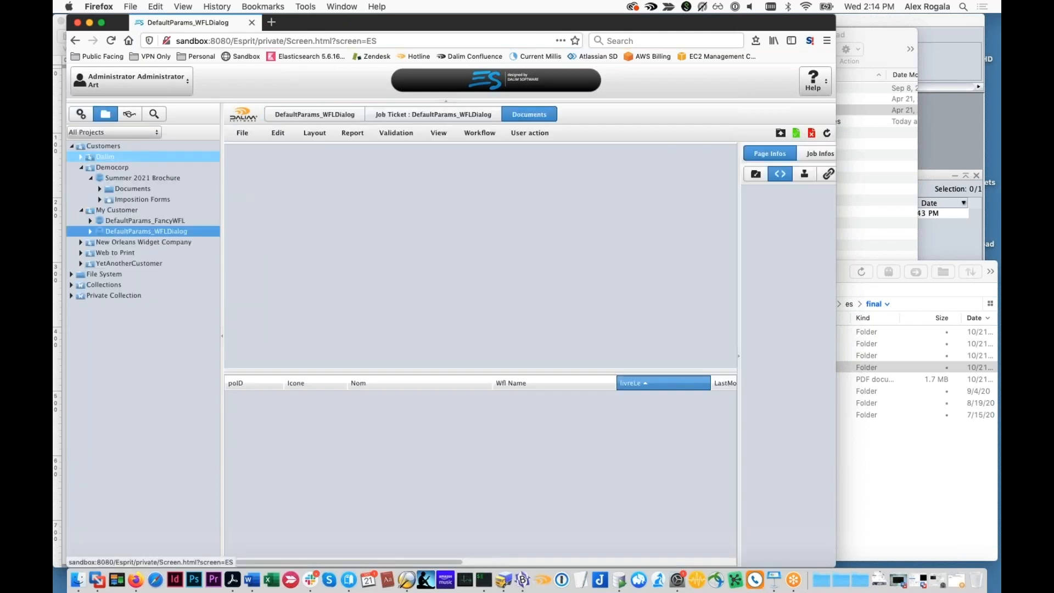
{"action": "left_click", "coordinate": [81, 114]}
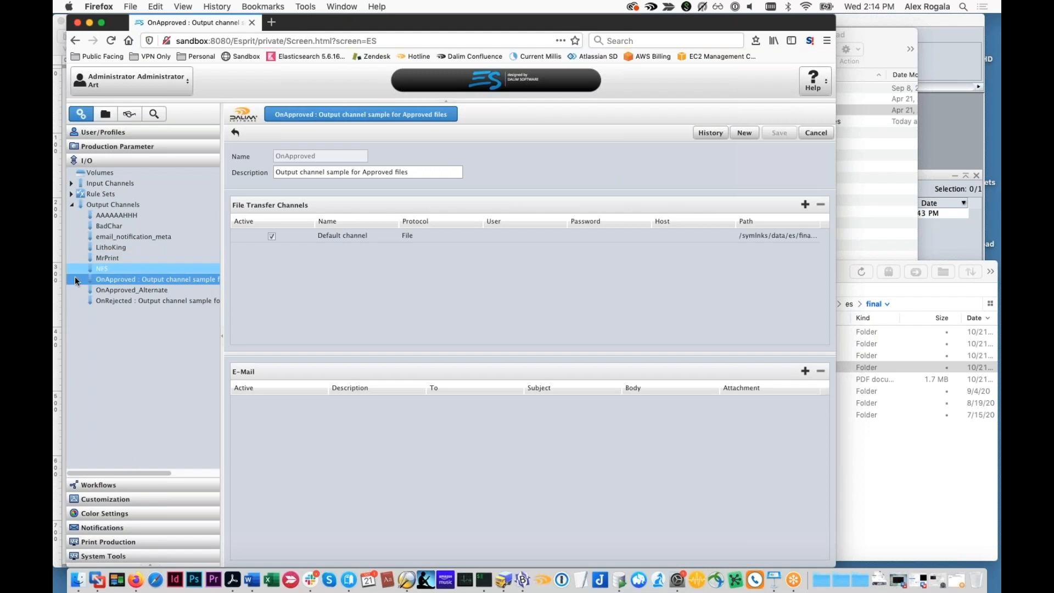
Examine the On Approval Destination and Preview Resolution settings of the DifferentApprovalTransmit process parameter set
{"action": "left_click", "coordinate": [103, 485]}
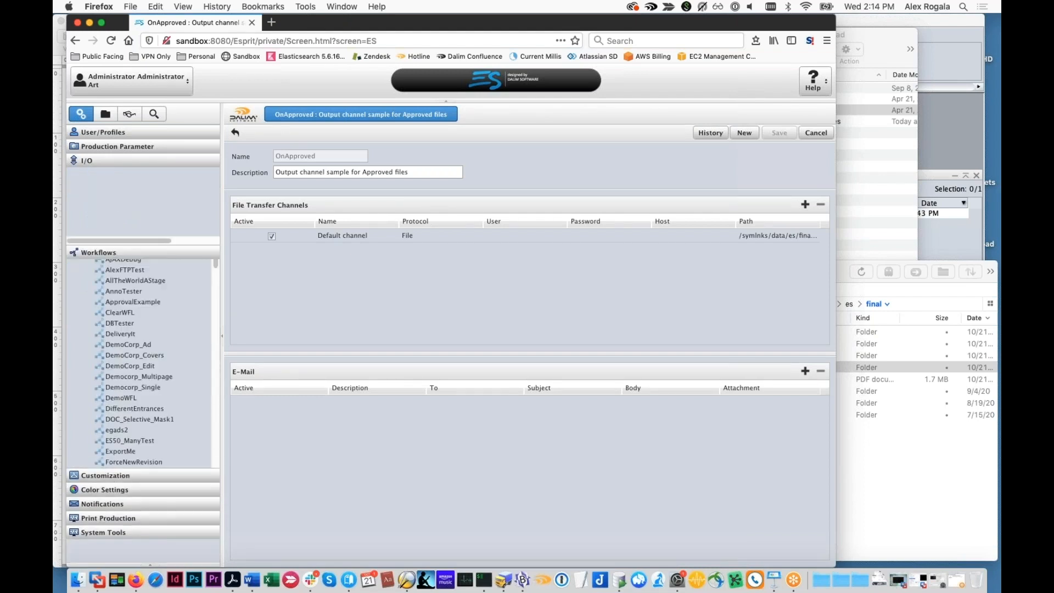
{"action": "scroll", "coordinate": [127, 385], "scroll_direction": "down", "scroll_amount": 10}
{"action": "left_click", "coordinate": [126, 455]}
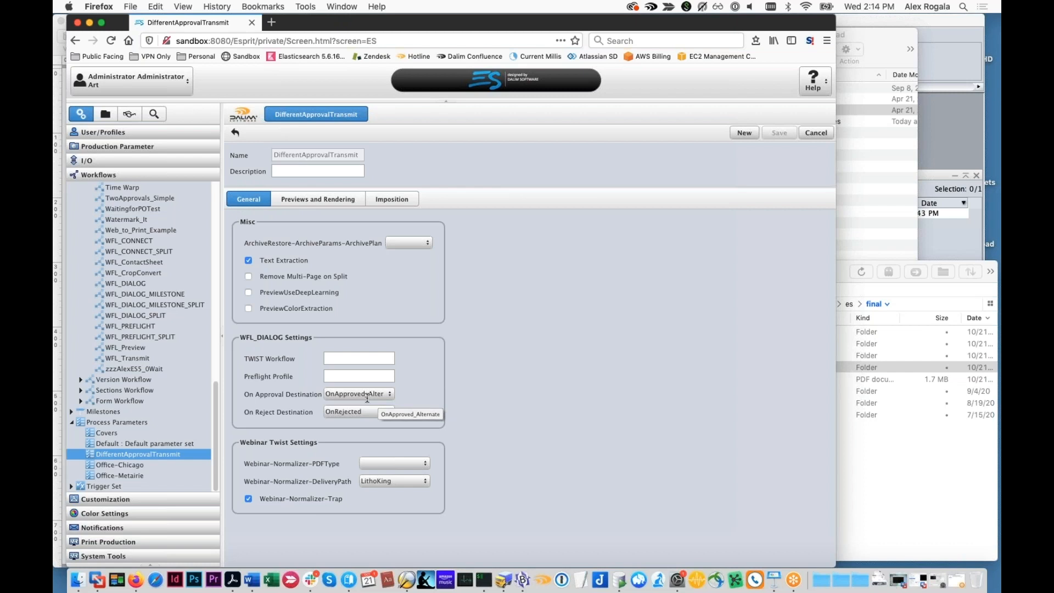
{"action": "left_click", "coordinate": [305, 203]}
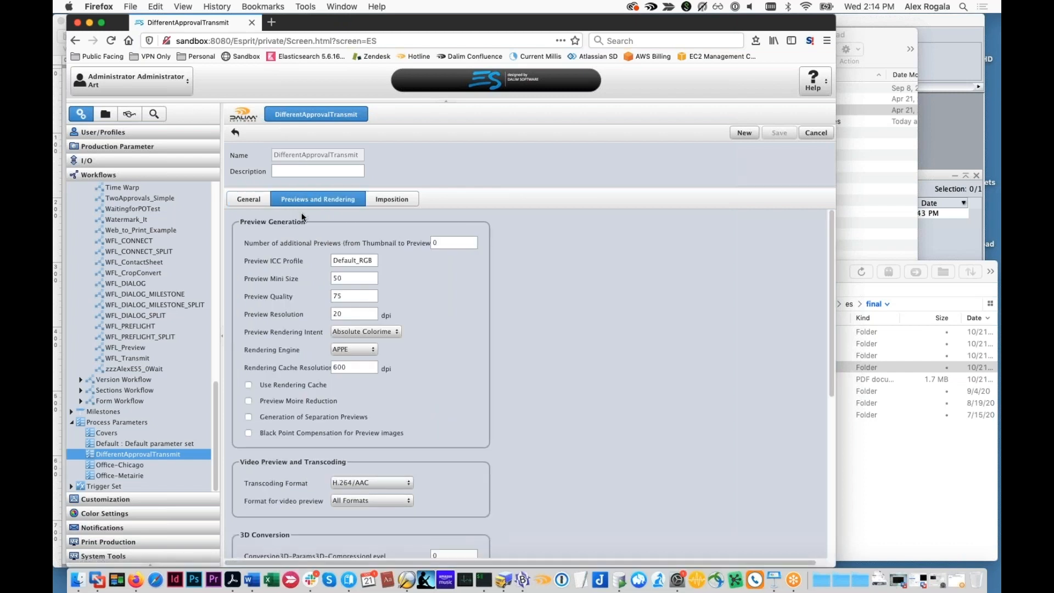
{"action": "double_click", "coordinate": [359, 314]}
Return to the DefaultParams_WFLDialog documents and show the enlarged preview of DemoMailerR2.pdf
{"action": "left_click", "coordinate": [104, 115]}
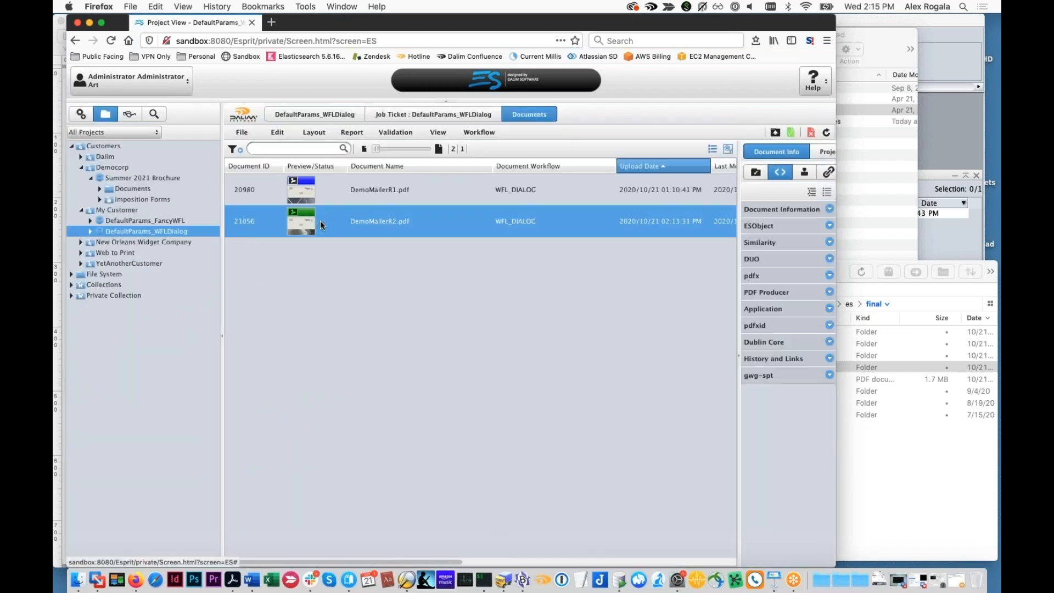
{"action": "mouse_move", "coordinate": [321, 222]}
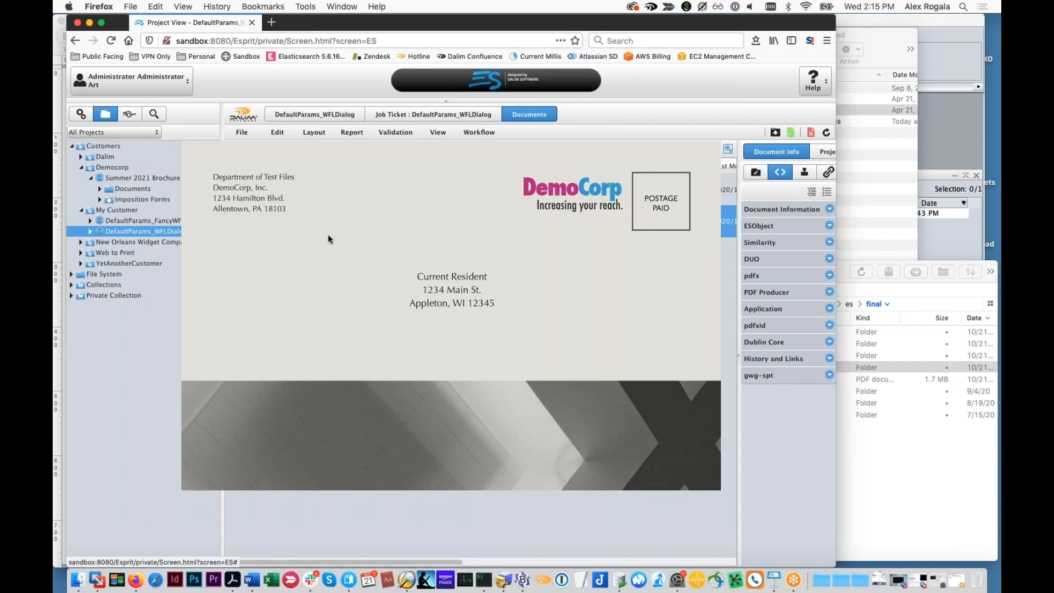
Close the enlarged preview and set the process parameters of DemoMailerR2.pdf to DifferentApprovalTransmit in its document properties
{"action": "left_click", "coordinate": [329, 236]}
{"action": "right_click", "coordinate": [334, 230]}
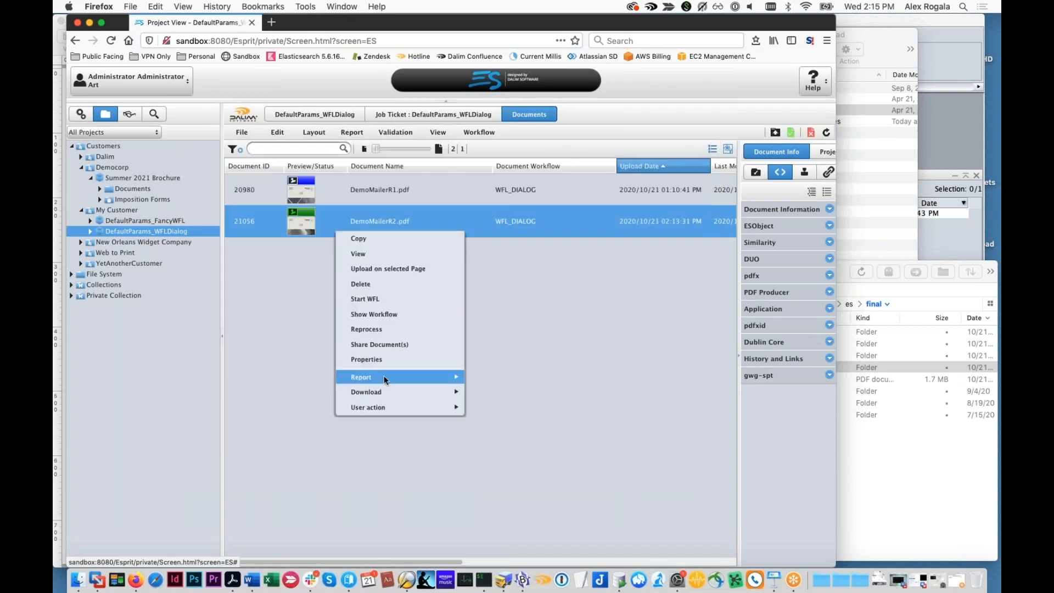
{"action": "left_click", "coordinate": [387, 359]}
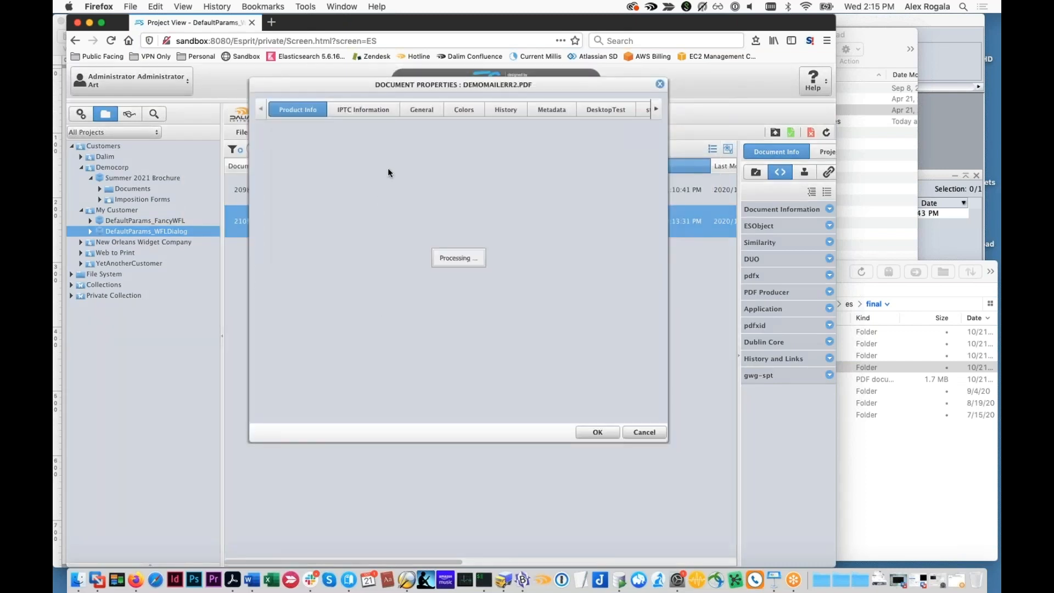
{"action": "left_click", "coordinate": [410, 112]}
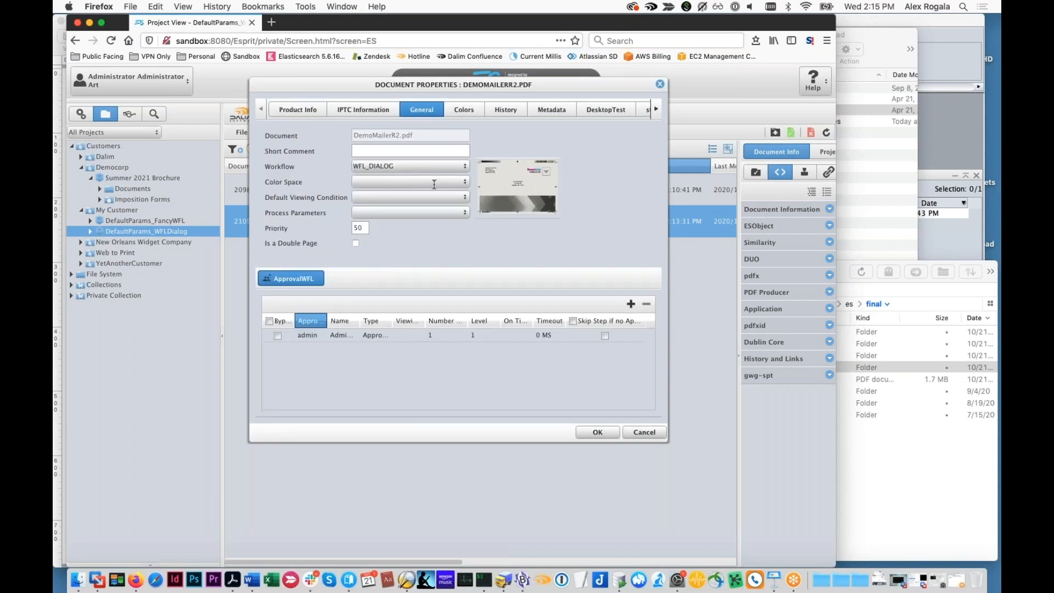
{"action": "left_click", "coordinate": [463, 212]}
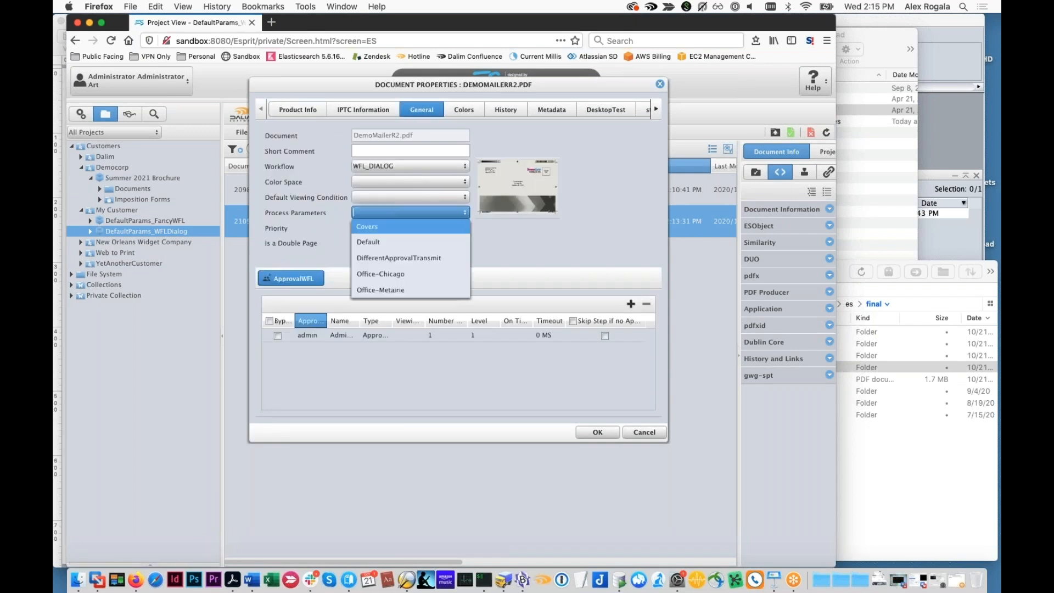
{"action": "left_click", "coordinate": [431, 260]}
{"action": "left_click", "coordinate": [598, 432]}
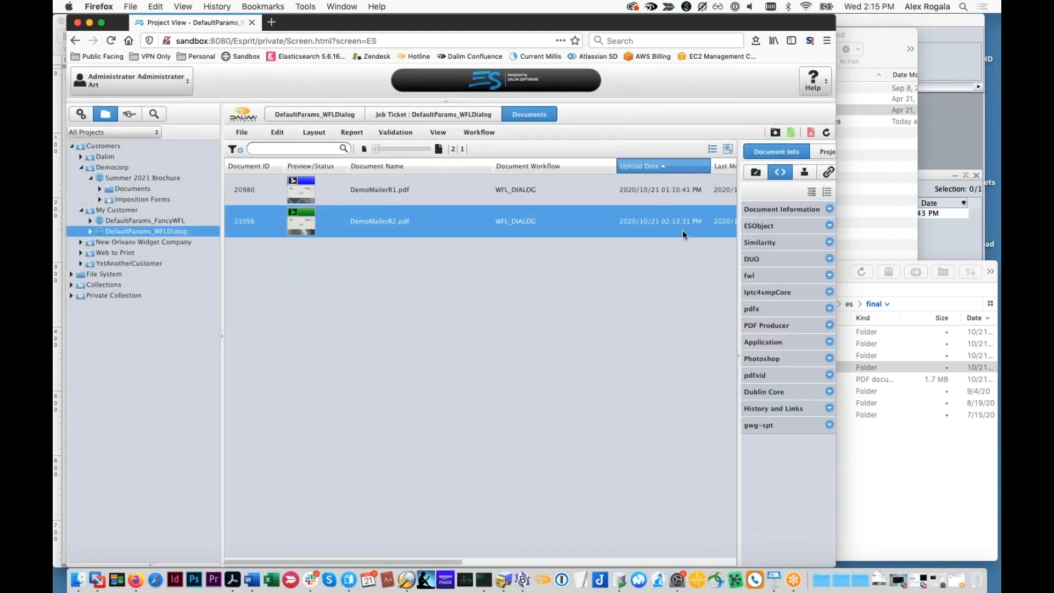
Reprocess DemoMailerR2.pdf and check its enlarged preview
{"action": "right_click", "coordinate": [514, 217]}
{"action": "left_click", "coordinate": [541, 311]}
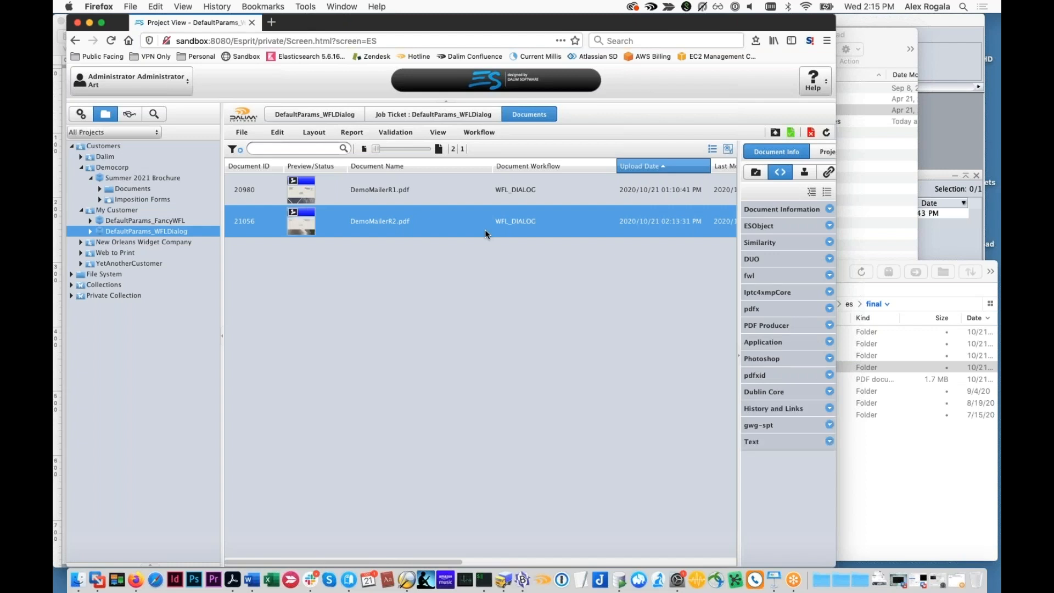
{"action": "key", "text": "space"}
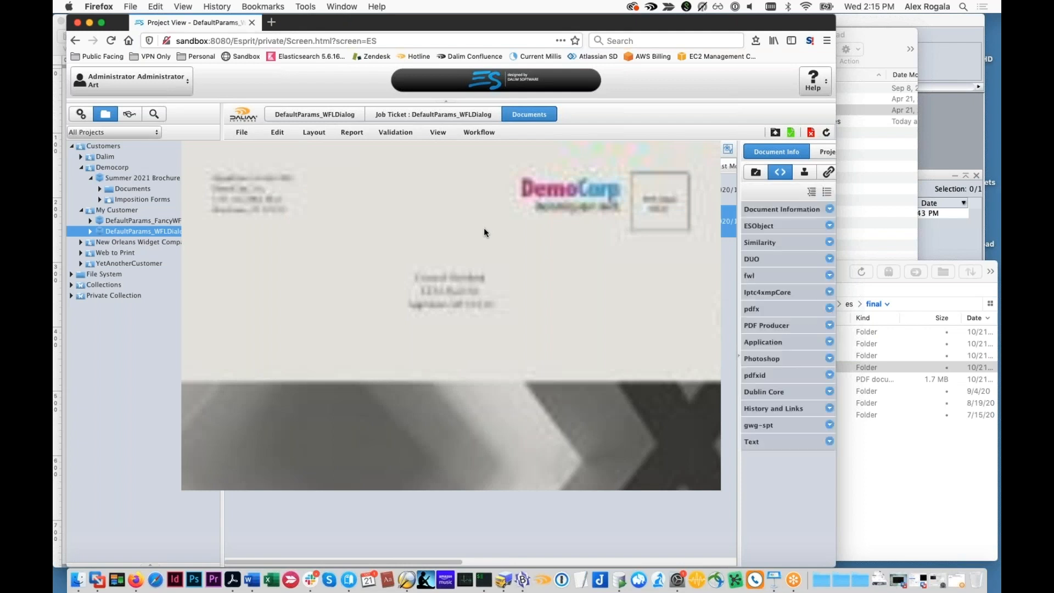
{"action": "key", "text": "space"}
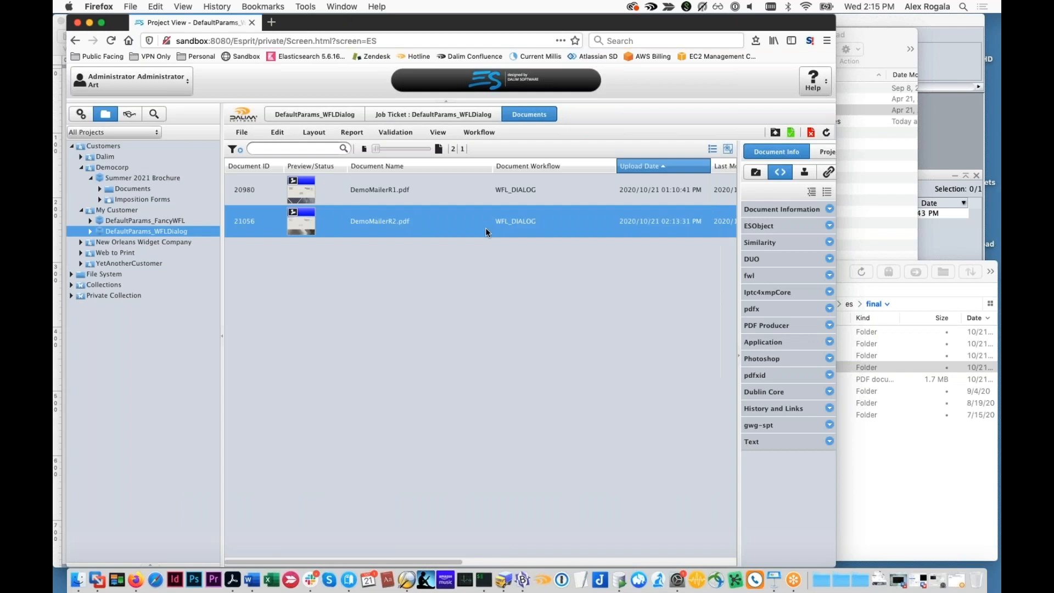
Approve DemoMailerR2.pdf, switch to Transmit, and refresh the final folder to expand AlternateFromOtherParam and its My Customer subfolder
{"action": "left_click", "coordinate": [792, 134]}
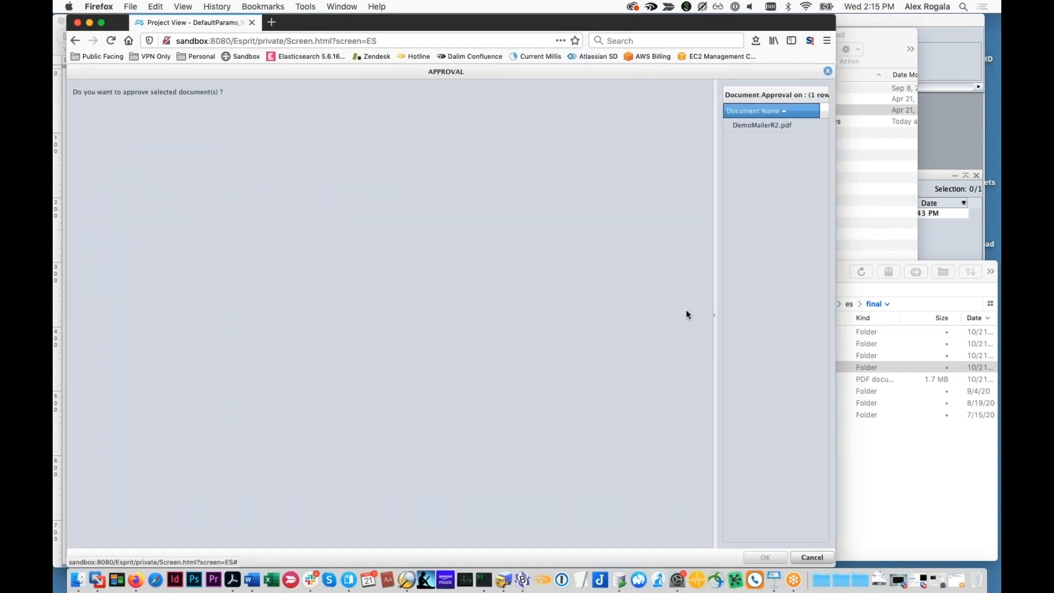
{"action": "left_click", "coordinate": [765, 557]}
{"action": "left_click", "coordinate": [874, 497]}
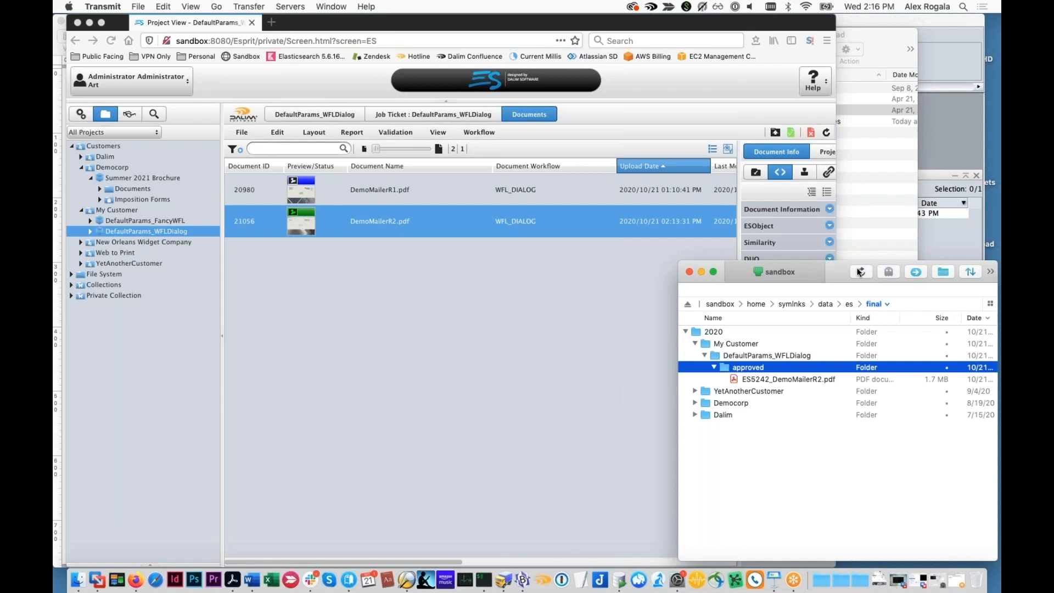
{"action": "left_click", "coordinate": [860, 273]}
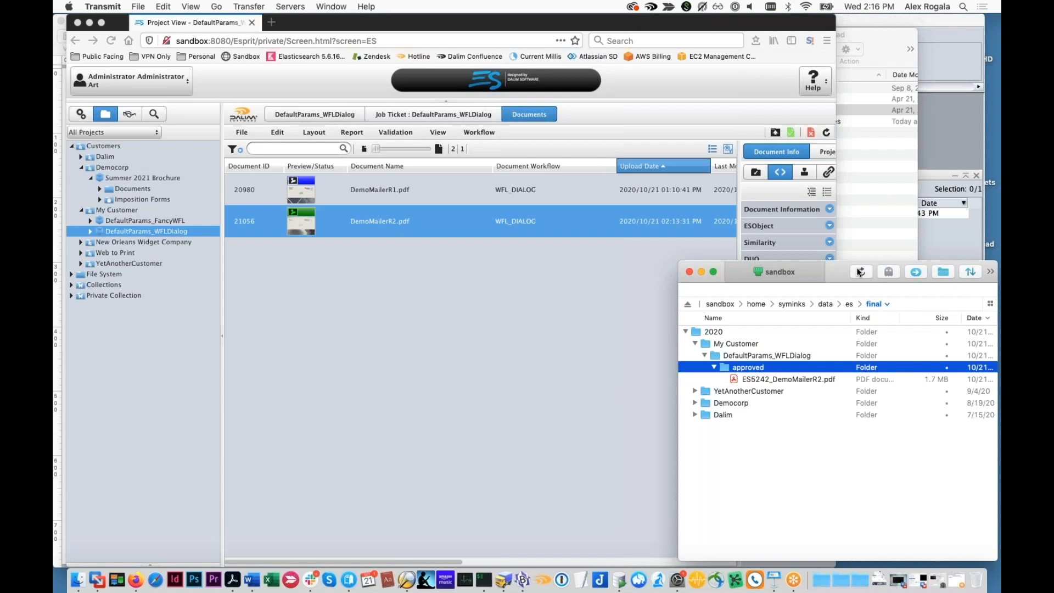
{"action": "left_click", "coordinate": [686, 332]}
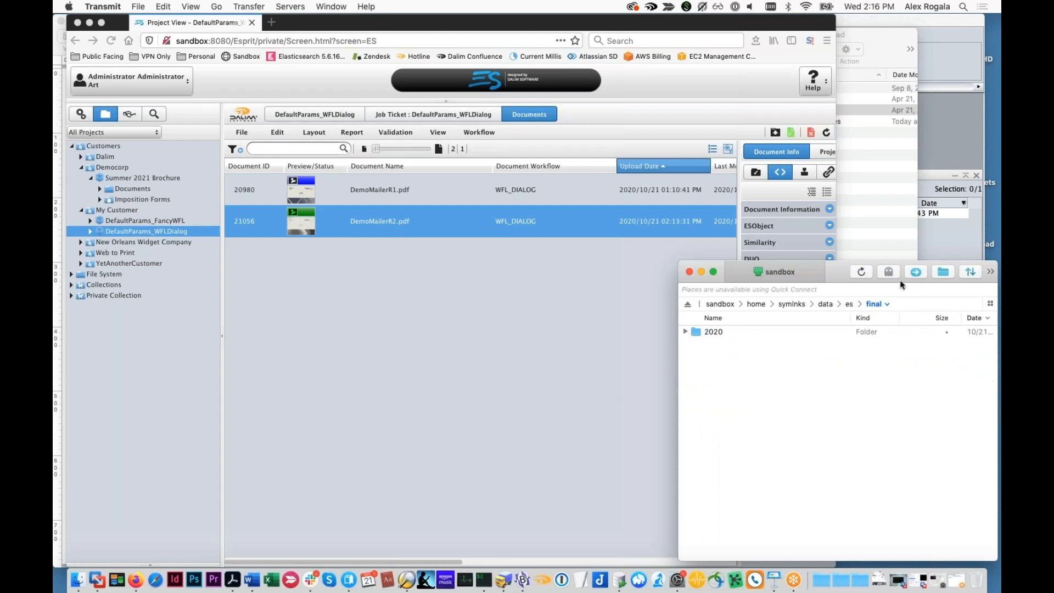
{"action": "left_click", "coordinate": [860, 272]}
{"action": "left_click", "coordinate": [686, 331]}
{"action": "left_click", "coordinate": [695, 344]}
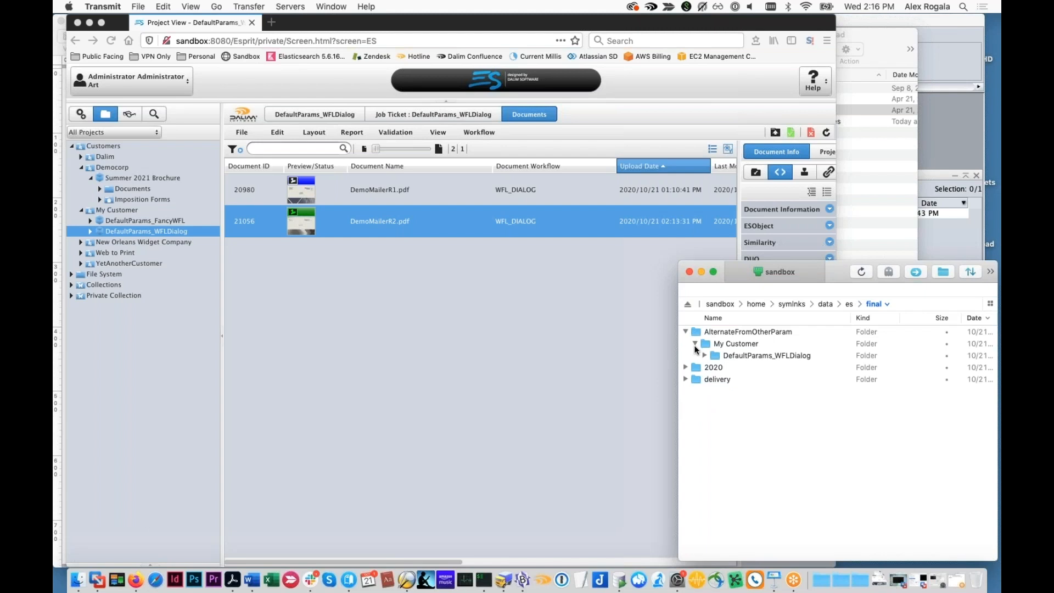
Delete the delivery folder from the final directory and expand DefaultParams_WFLDialog under AlternateFromOtherParam
{"action": "right_click", "coordinate": [708, 380]}
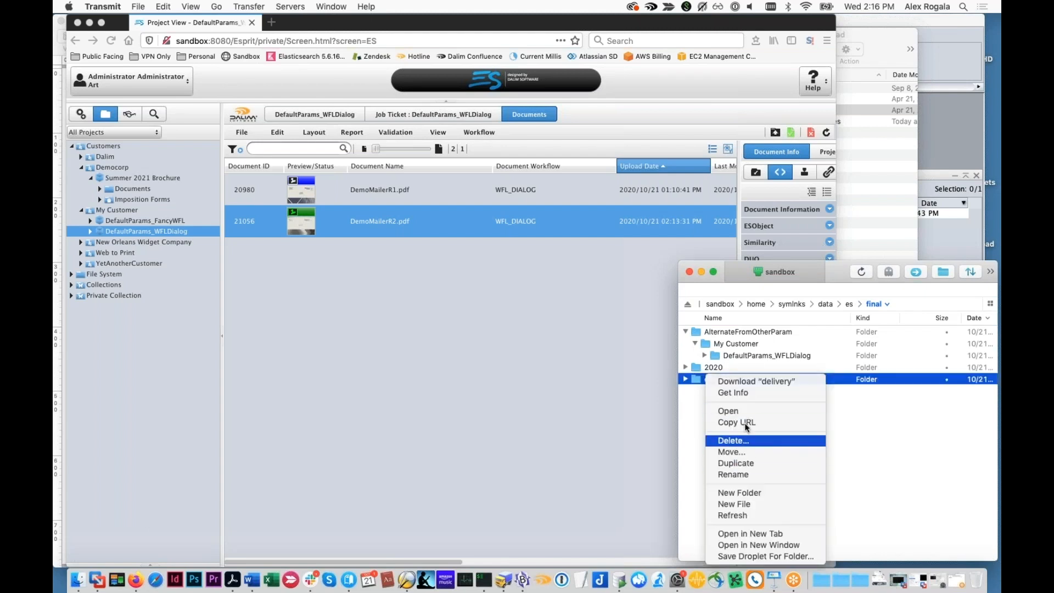
{"action": "left_click", "coordinate": [735, 441]}
{"action": "left_click", "coordinate": [917, 342]}
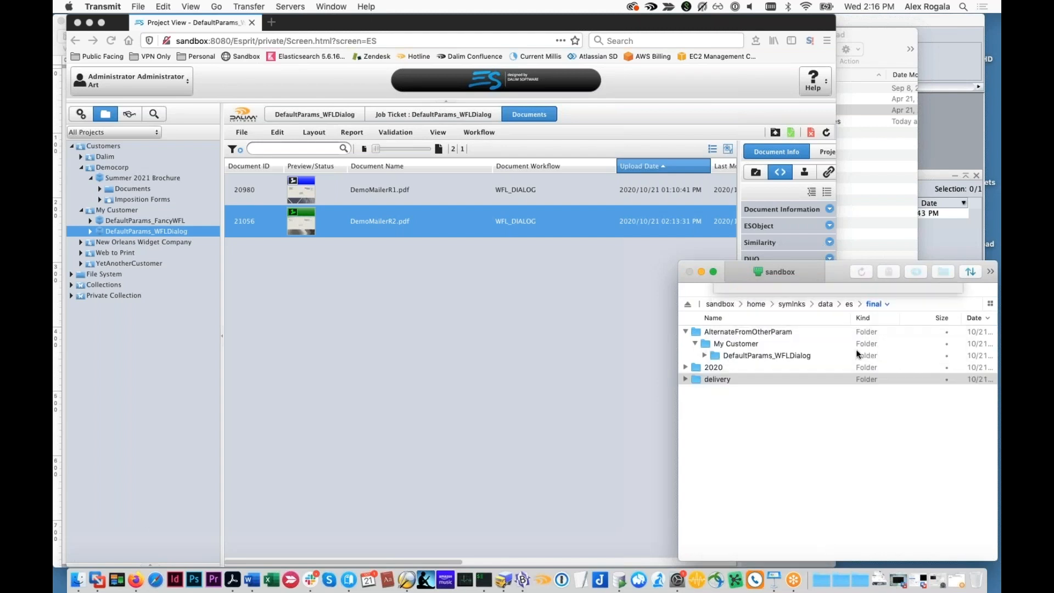
{"action": "left_click", "coordinate": [703, 356]}
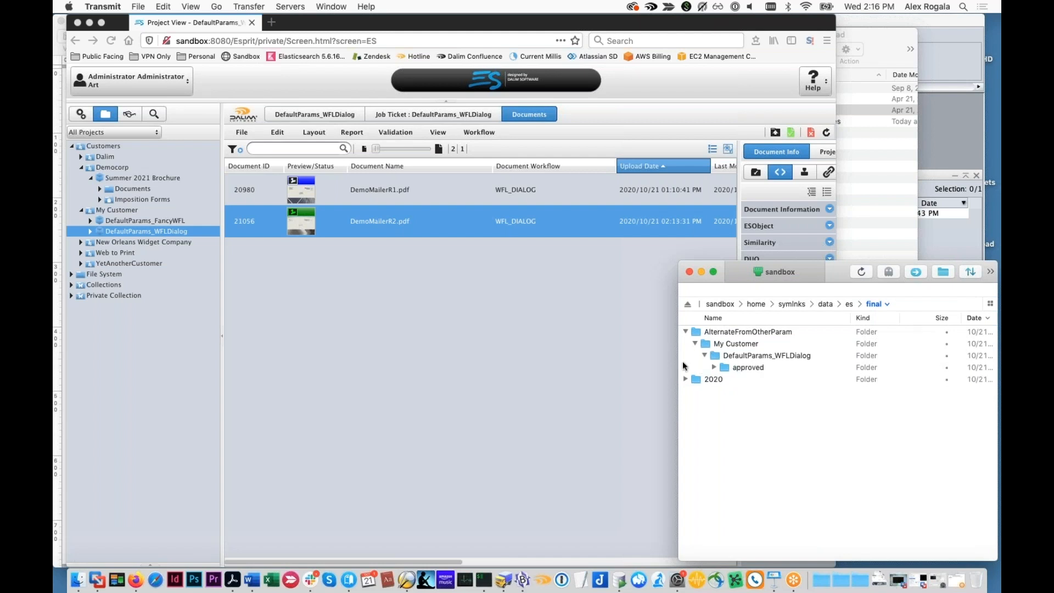
Switch back to Firefox, review the PreviewGeneration and last DigitalDelivery steps in the workflow of DemoMailerR2.pdf, and close the view
{"action": "left_click", "coordinate": [611, 373]}
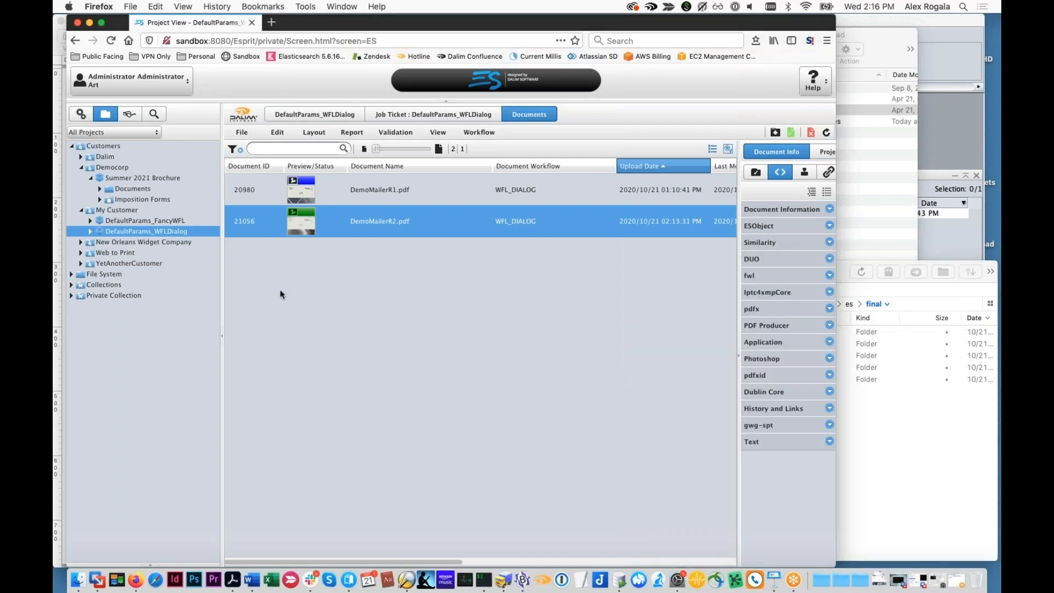
{"action": "double_click", "coordinate": [354, 223]}
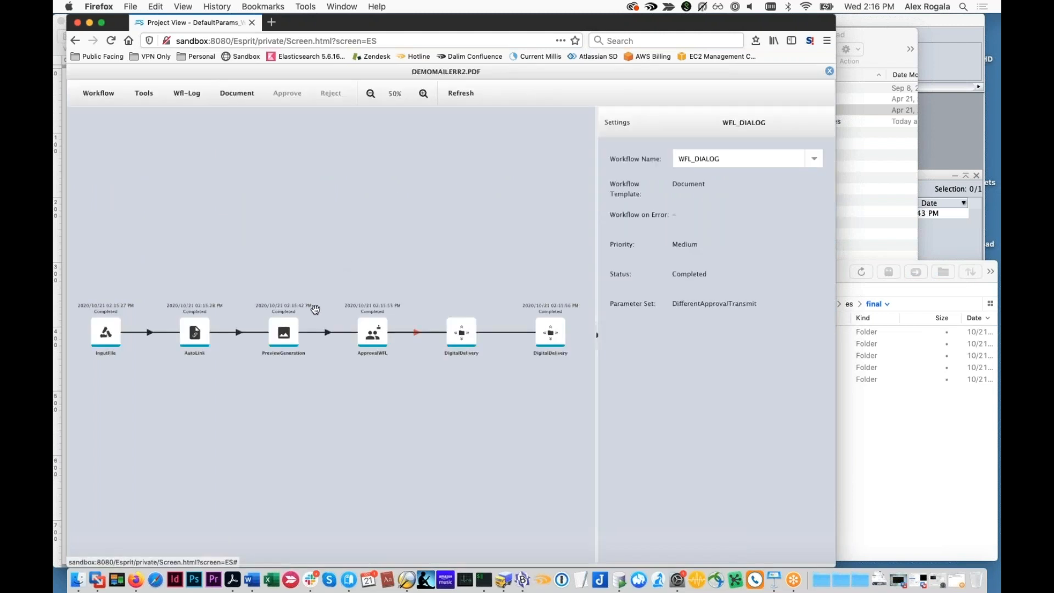
{"action": "left_click", "coordinate": [289, 337]}
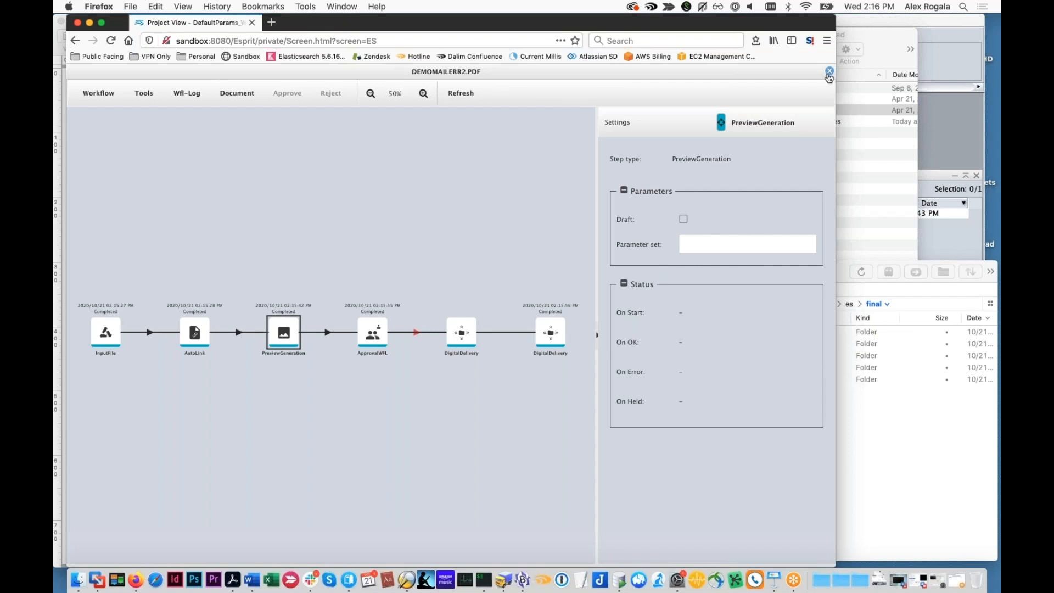
{"action": "left_click", "coordinate": [554, 333]}
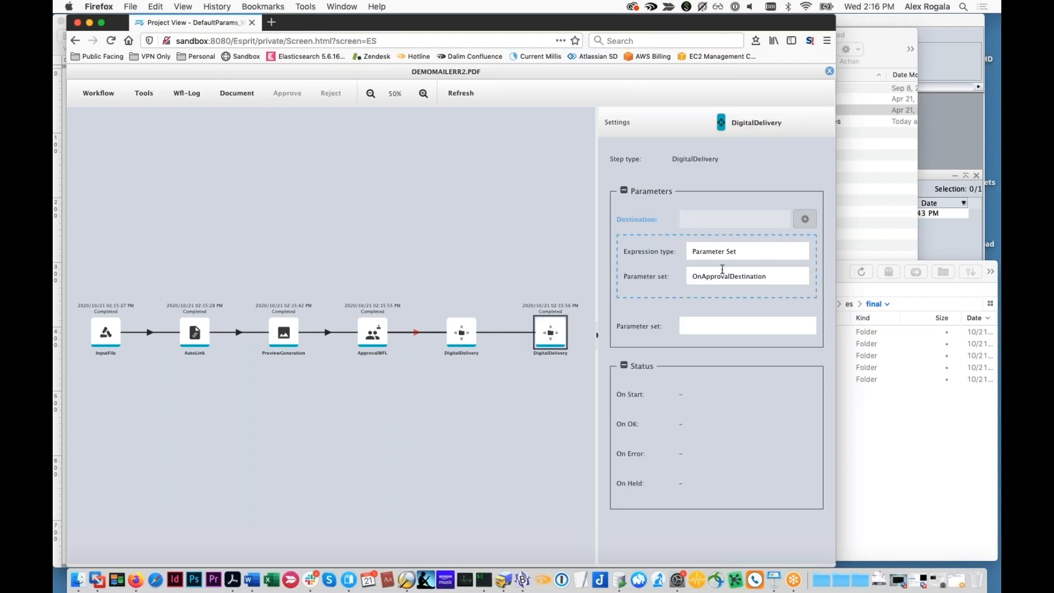
{"action": "left_click", "coordinate": [830, 73]}
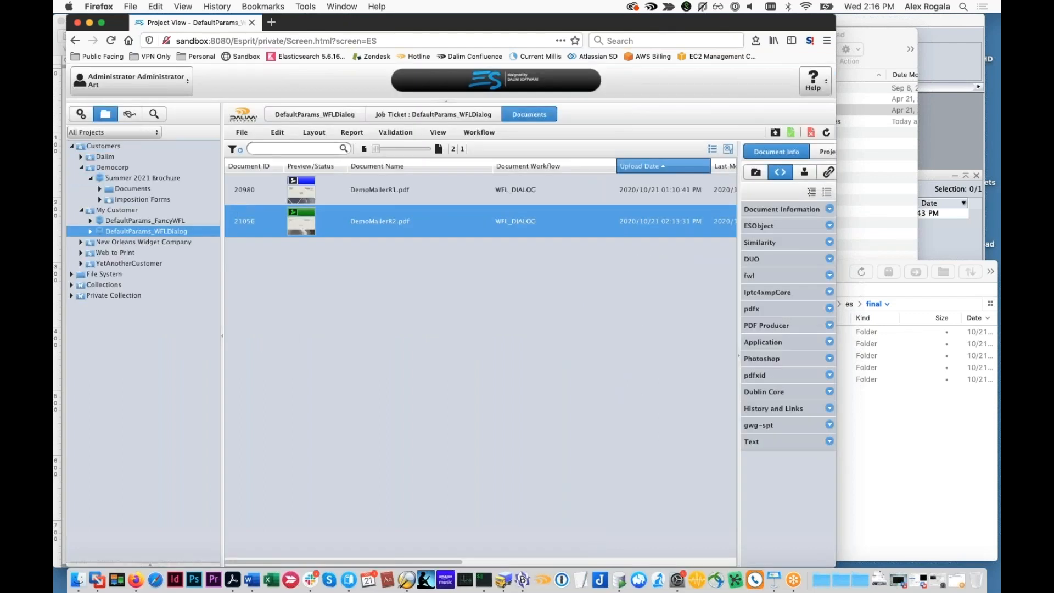
Return to the administration area and examine the general settings of the DifferentApprovalTransmit process parameter set
{"action": "left_click", "coordinate": [80, 114]}
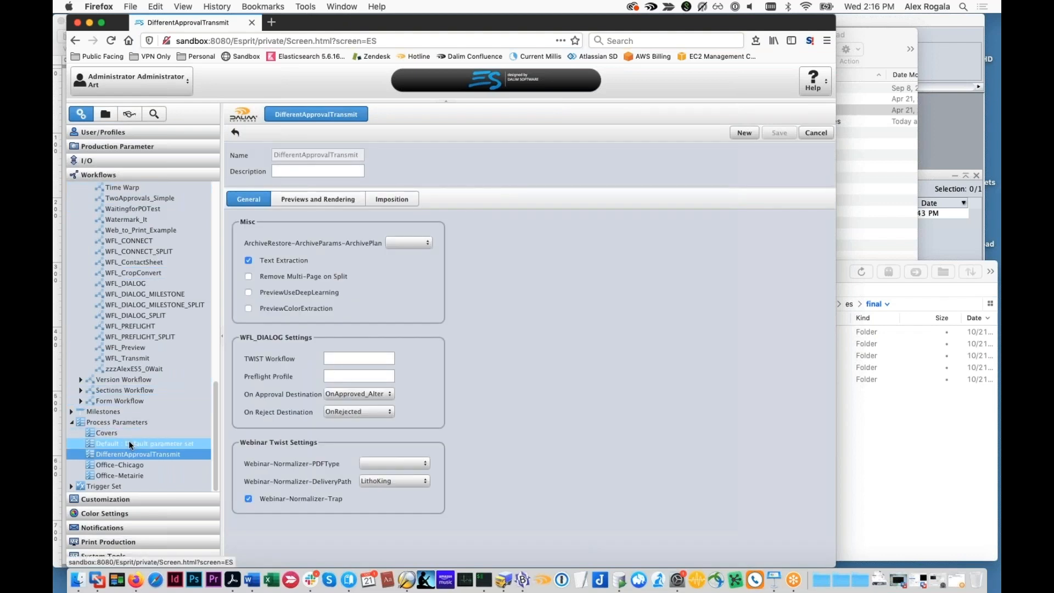
{"action": "scroll", "coordinate": [124, 446], "scroll_direction": "up", "scroll_amount": 3}
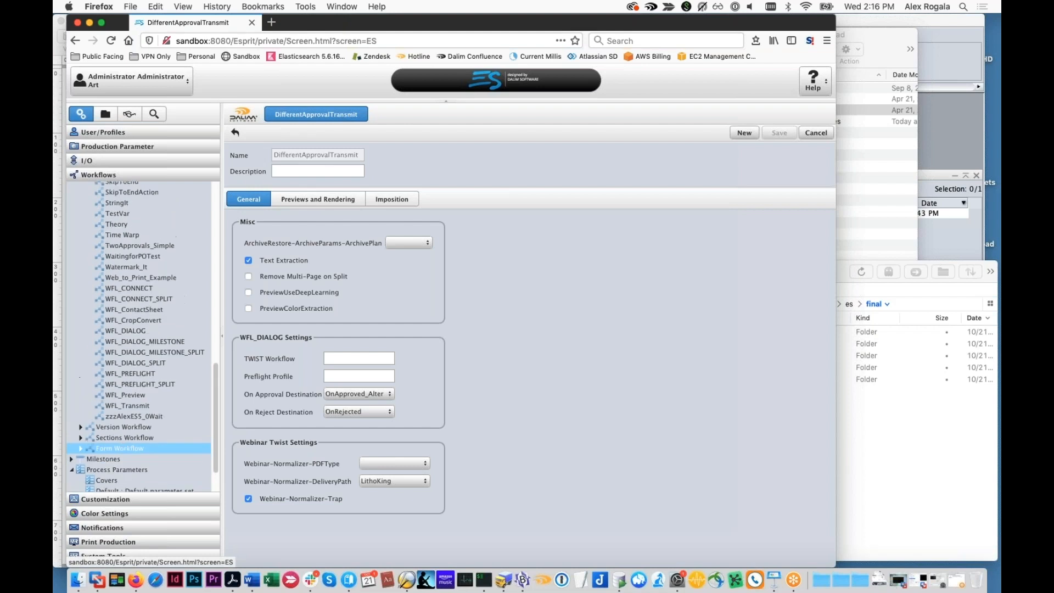
{"action": "scroll", "coordinate": [118, 446], "scroll_direction": "down", "scroll_amount": 3}
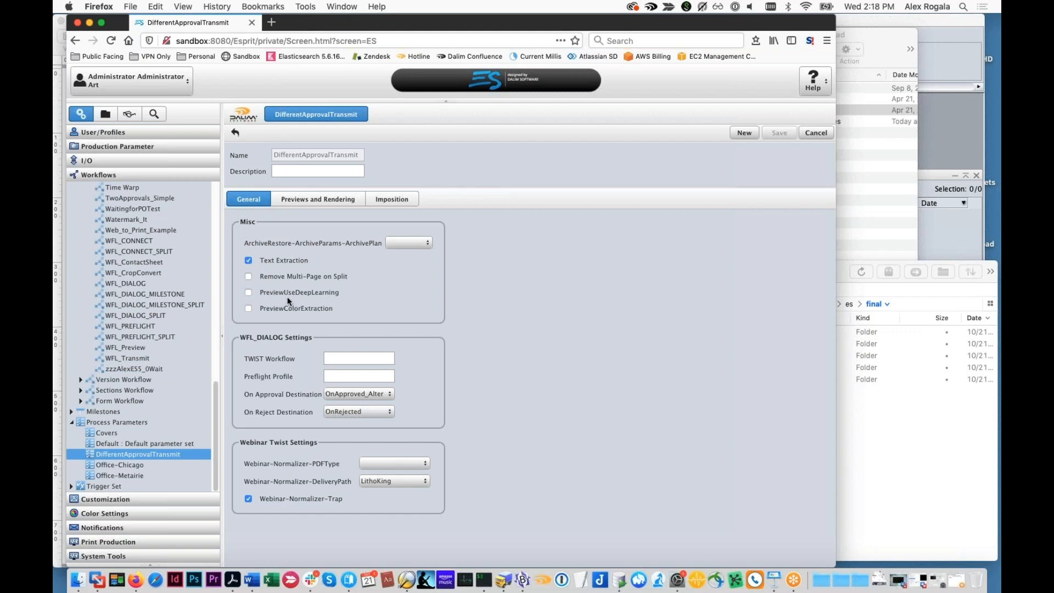
Run a document search without a search term and show the Colors search criteria
{"action": "left_click", "coordinate": [159, 114]}
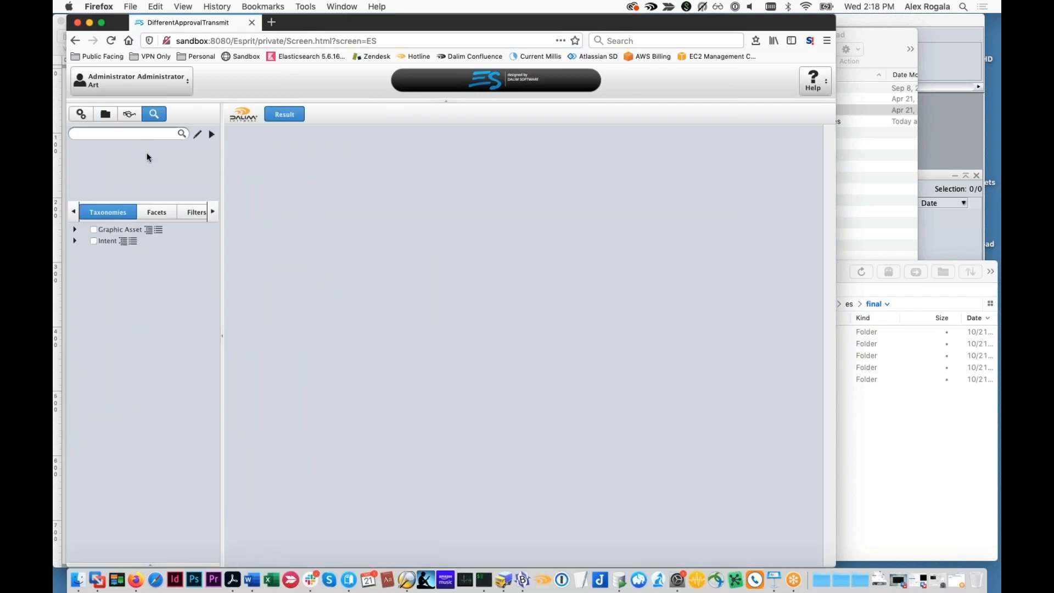
{"action": "left_click", "coordinate": [182, 134]}
{"action": "left_click", "coordinate": [212, 211]}
{"action": "left_click", "coordinate": [211, 212]}
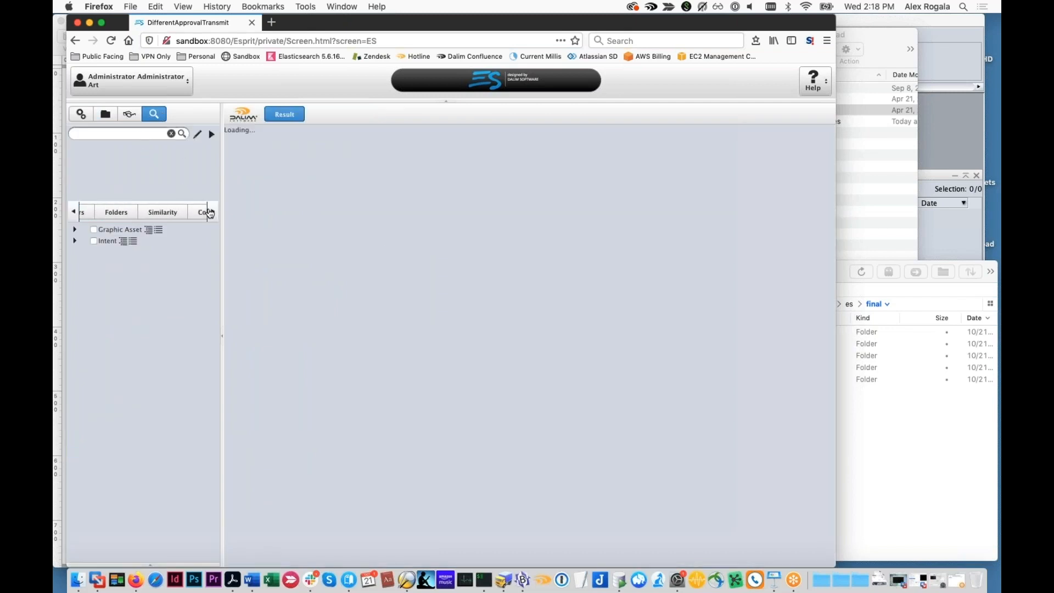
{"action": "left_click", "coordinate": [191, 216]}
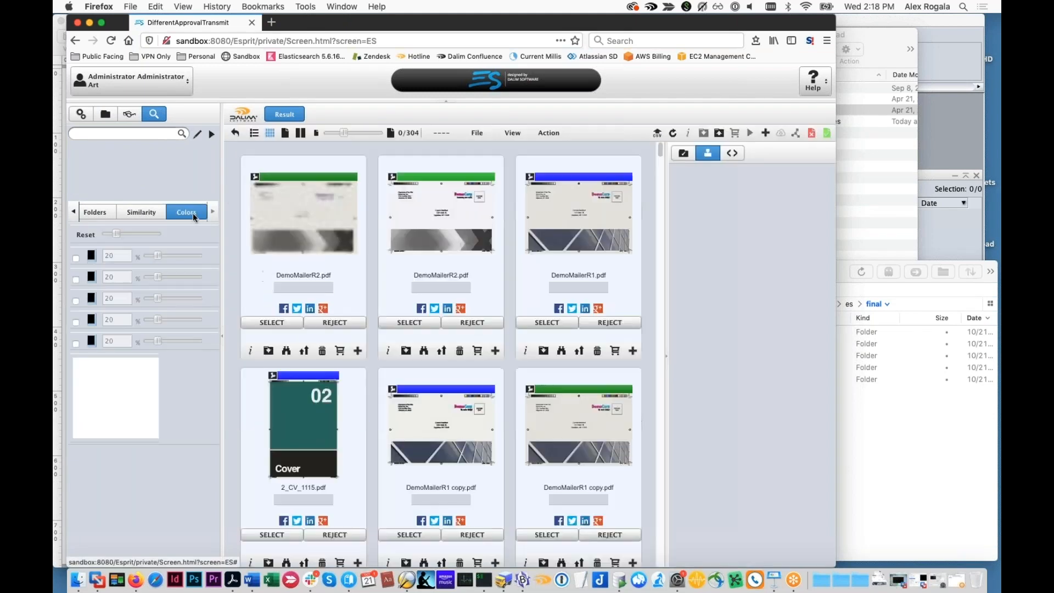
Search for documents with colors matching 10_Body_1115.pdf, and clear the color filter again
{"action": "scroll", "coordinate": [407, 423], "scroll_direction": "down", "scroll_amount": 2}
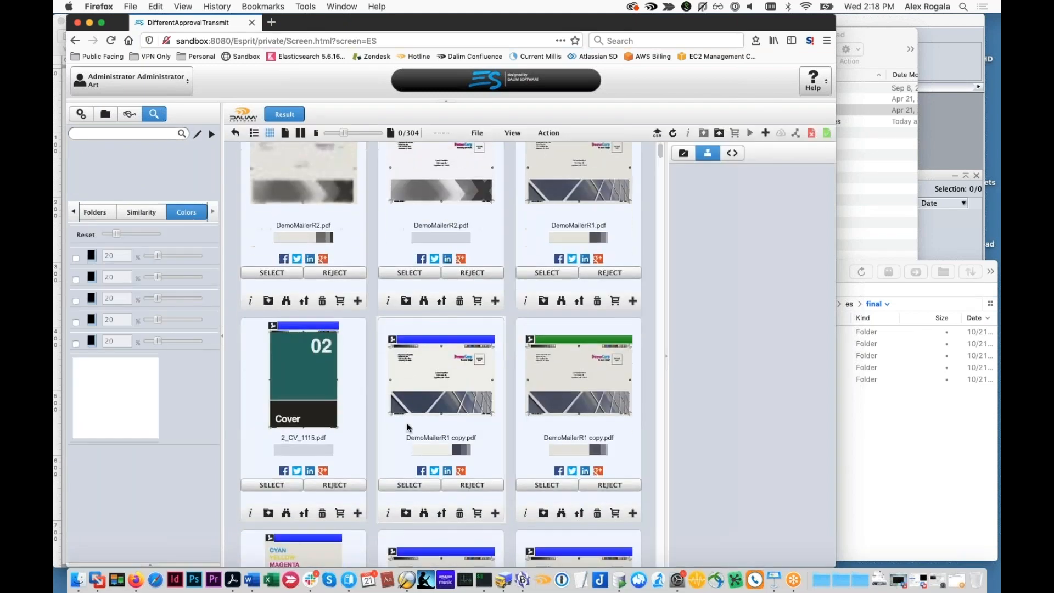
{"action": "scroll", "coordinate": [407, 428], "scroll_direction": "down", "scroll_amount": 6}
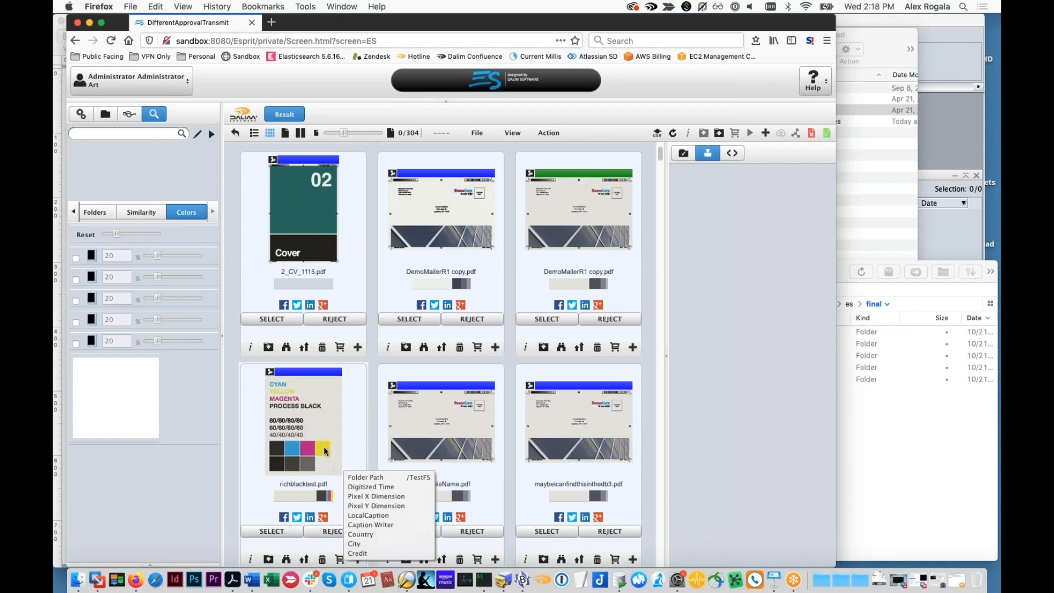
{"action": "scroll", "coordinate": [352, 417], "scroll_direction": "down", "scroll_amount": 10}
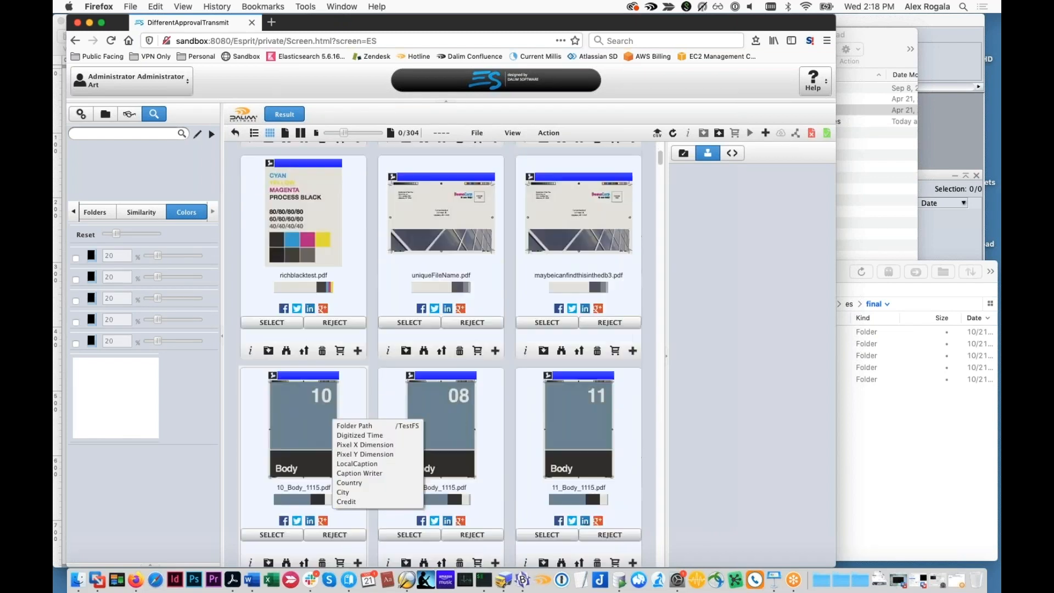
{"action": "left_click_drag", "start_coordinate": [303, 348], "coordinate": [105, 374]}
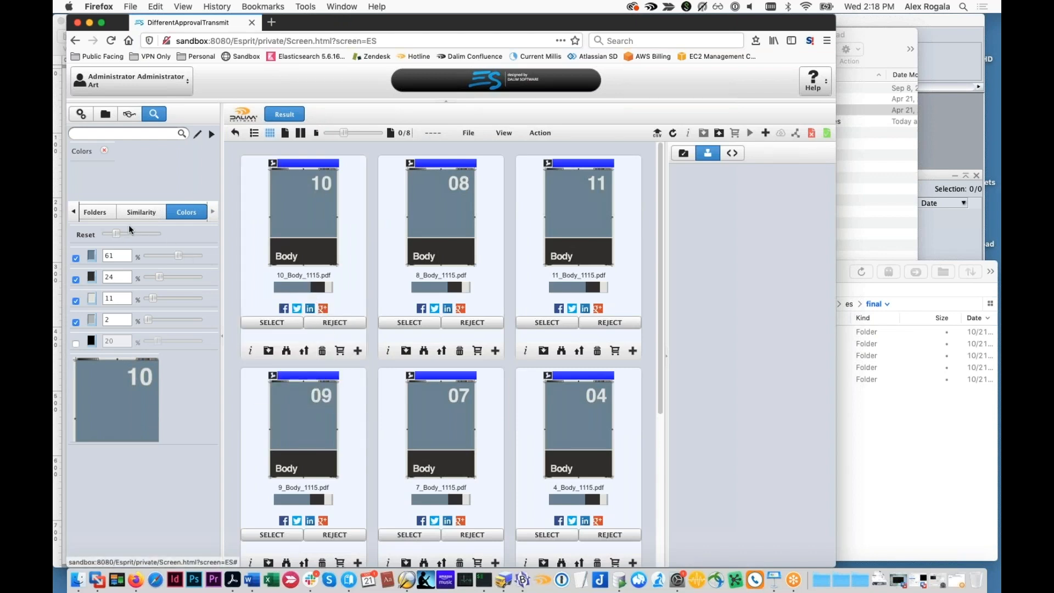
{"action": "left_click", "coordinate": [104, 149]}
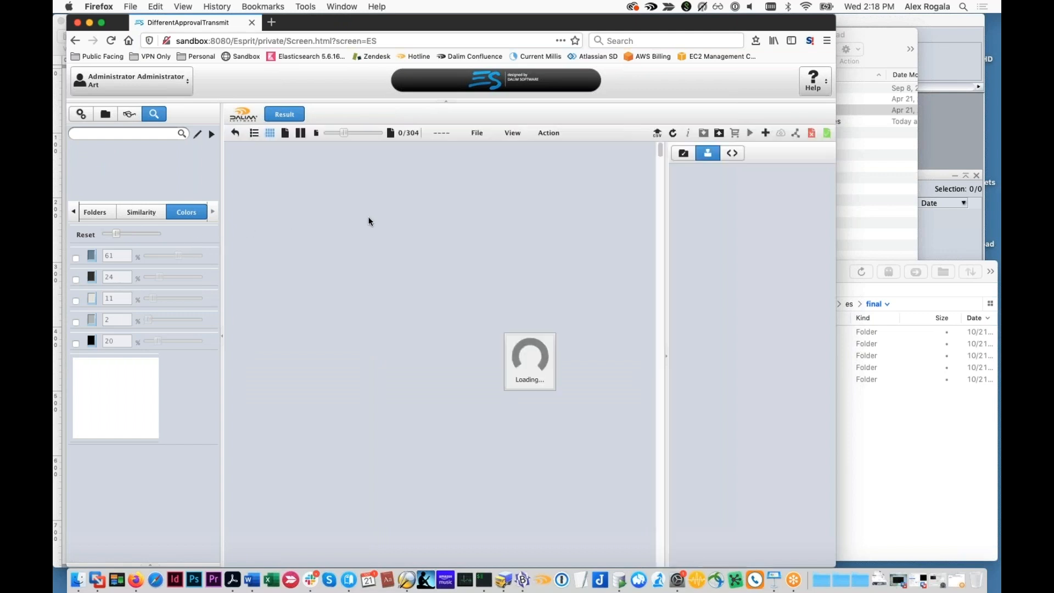
{"action": "scroll", "coordinate": [369, 222], "scroll_direction": "down", "scroll_amount": 7}
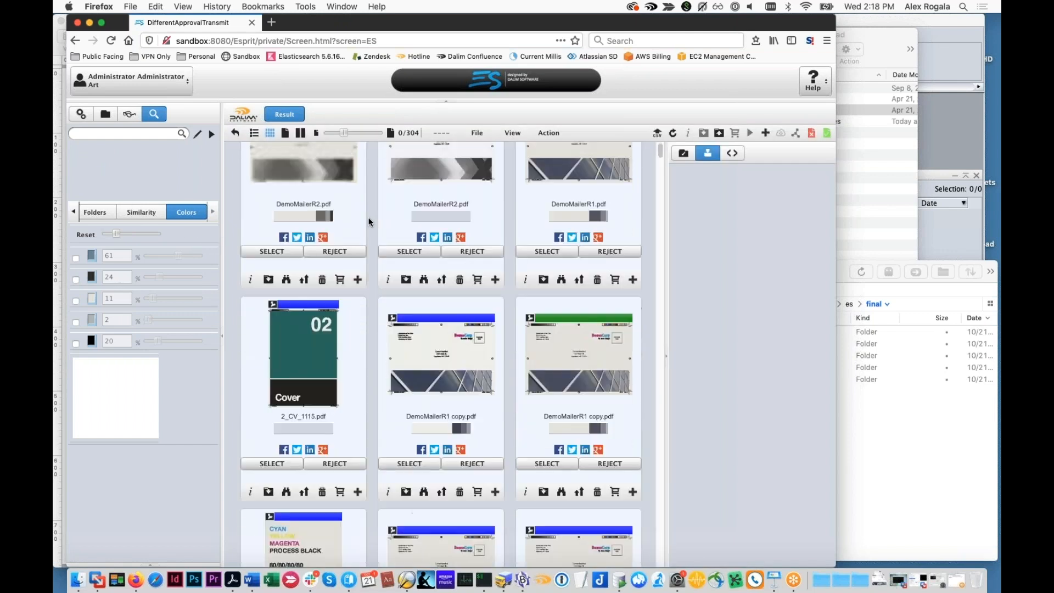
Return to the DifferentApprovalTransmit parameter set and toggle PreviewUseDeepLearning on and back off
{"action": "left_click", "coordinate": [81, 115]}
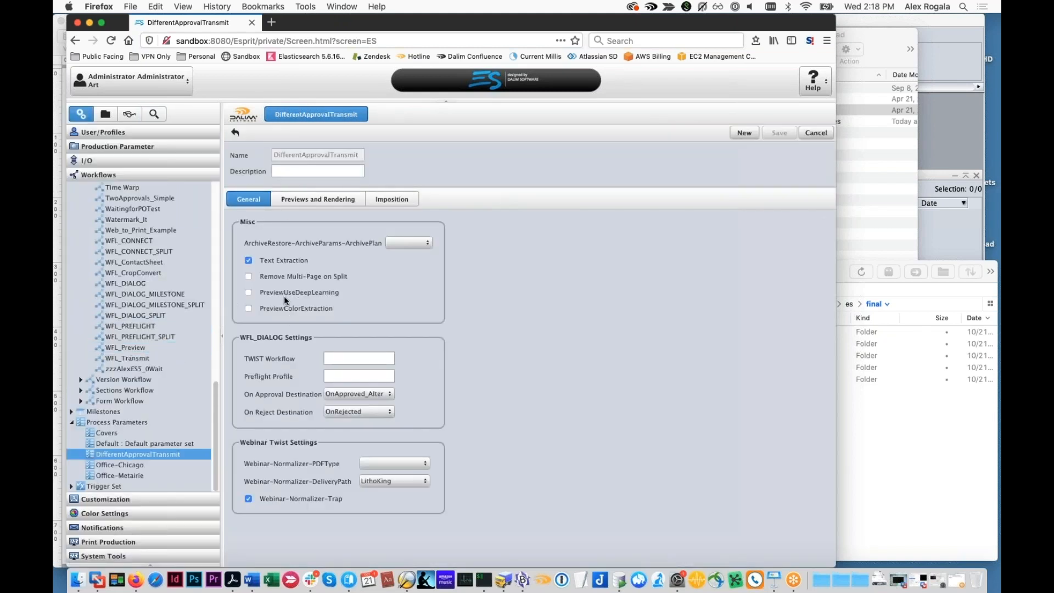
{"action": "left_click", "coordinate": [246, 293]}
{"action": "left_click", "coordinate": [246, 293]}
Leave the parameter set and launch Kibana from the Statistics section of the system tools
{"action": "left_click", "coordinate": [170, 556]}
{"action": "left_click", "coordinate": [451, 336]}
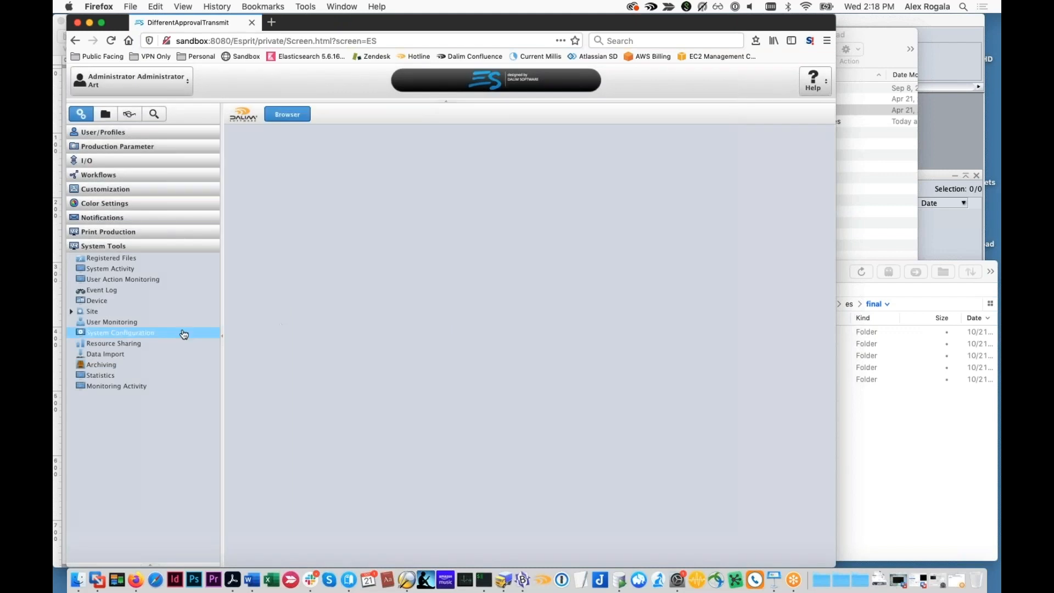
{"action": "left_click", "coordinate": [111, 373]}
{"action": "left_click", "coordinate": [795, 133]}
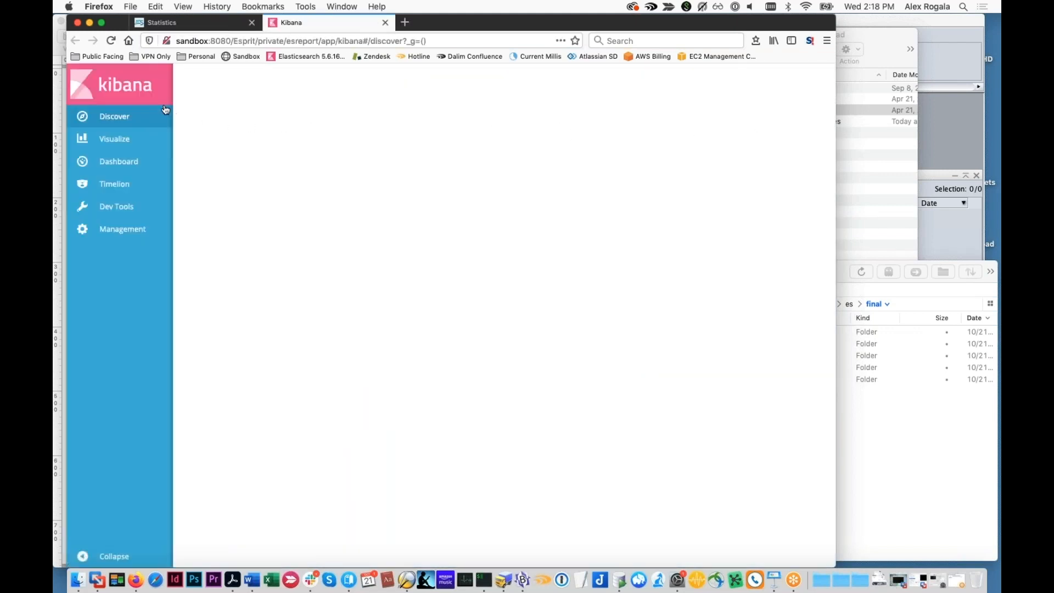
Select the es_object_index index in Kibana Discover and examine the sm:similarity values of the most recent entry
{"action": "left_click", "coordinate": [215, 137]}
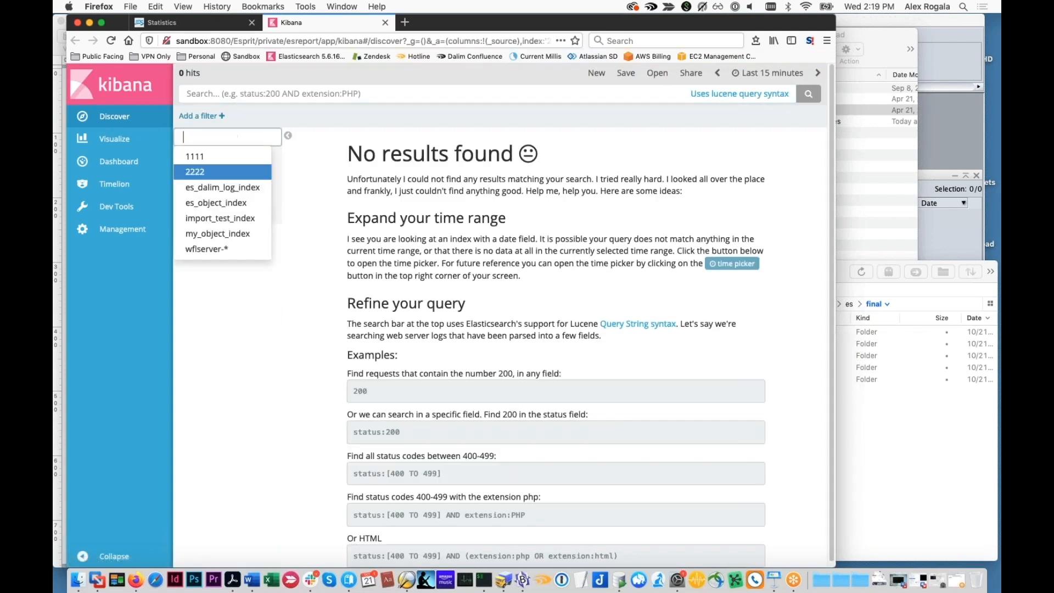
{"action": "left_click", "coordinate": [228, 203]}
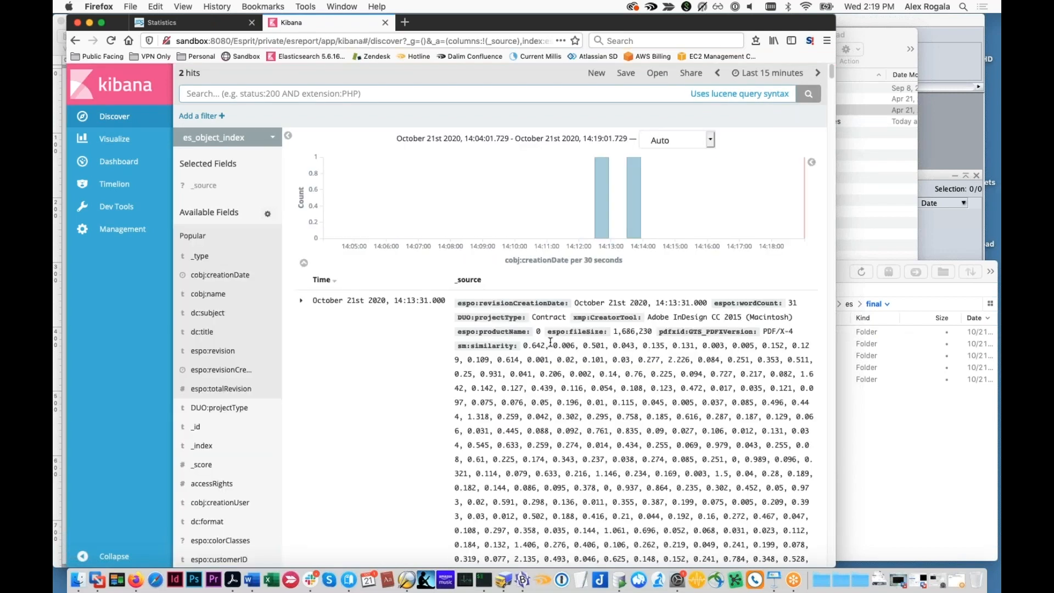
{"action": "scroll", "coordinate": [551, 342], "scroll_direction": "down", "scroll_amount": 1}
{"action": "left_click_drag", "start_coordinate": [523, 327], "coordinate": [642, 351]}
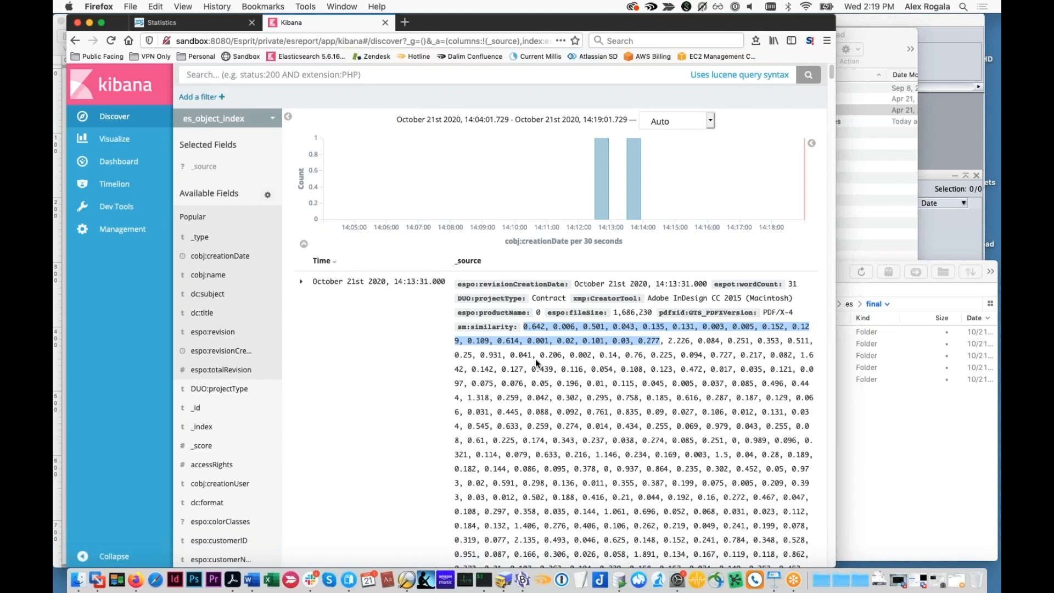
{"action": "scroll", "coordinate": [535, 358], "scroll_direction": "down", "scroll_amount": 10}
{"action": "scroll", "coordinate": [535, 357], "scroll_direction": "down", "scroll_amount": 15}
{"action": "scroll", "coordinate": [532, 353], "scroll_direction": "down", "scroll_amount": 6}
{"action": "scroll", "coordinate": [532, 353], "scroll_direction": "up", "scroll_amount": 20}
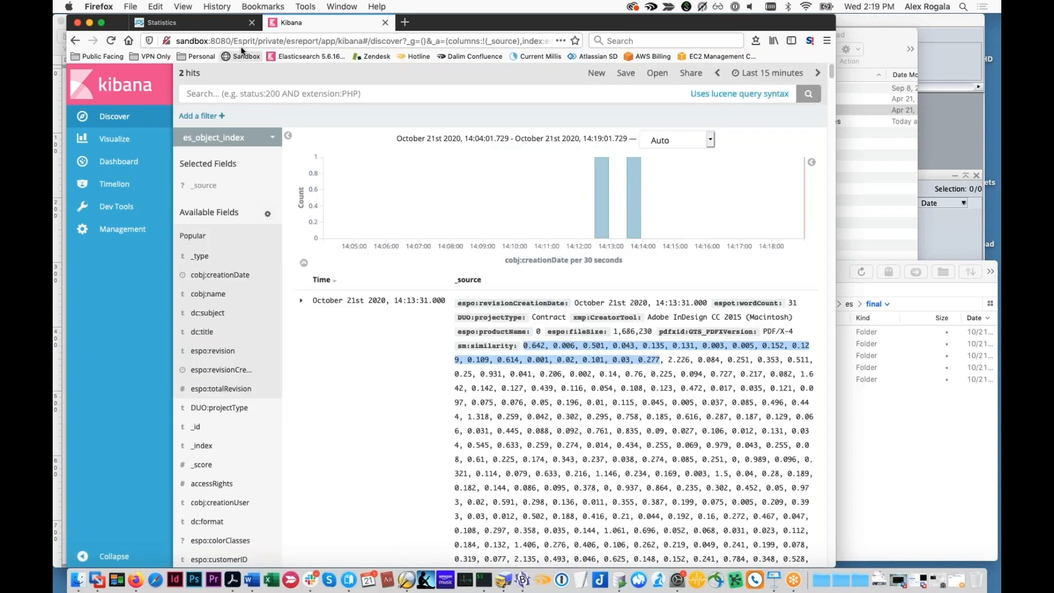
Switch to the DALIM ES page, search the documents for 4798, and bring the Kibana results back up
{"action": "left_click", "coordinate": [162, 22]}
{"action": "left_click", "coordinate": [159, 112]}
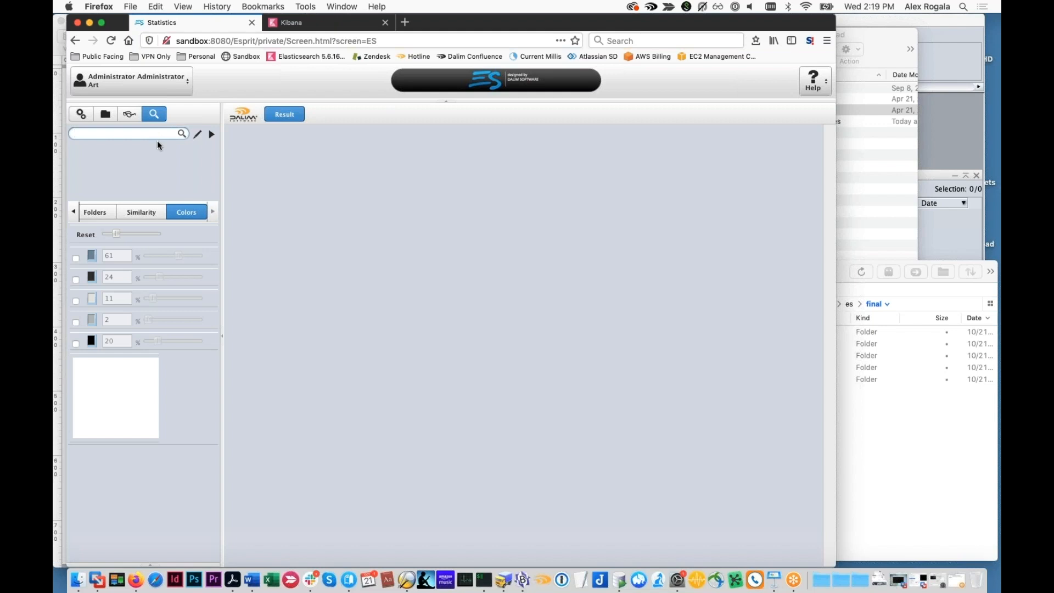
{"action": "type", "text": "4798"}
{"action": "left_click", "coordinate": [182, 134]}
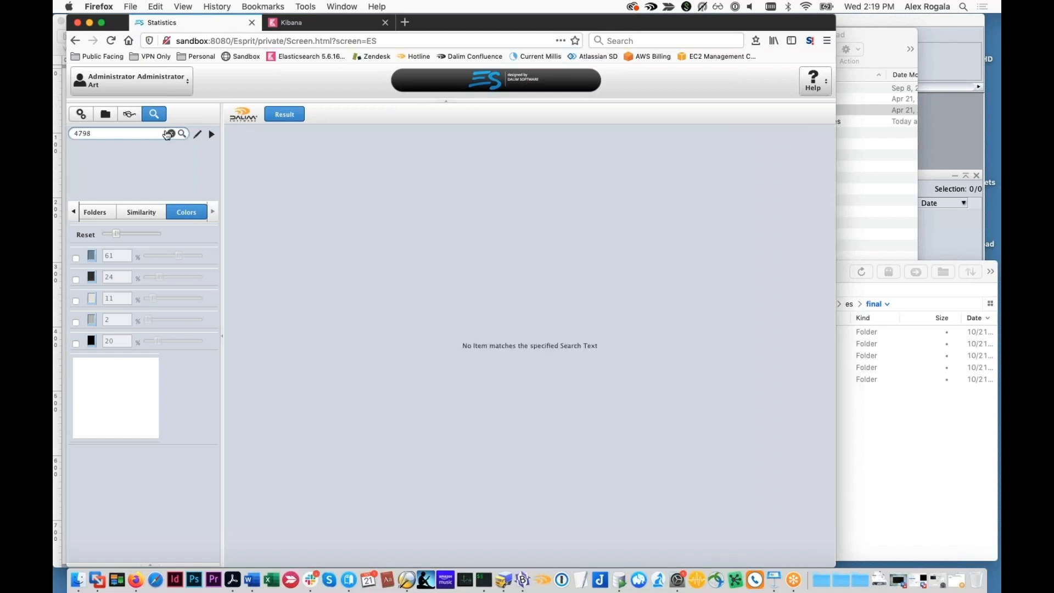
{"action": "left_click", "coordinate": [298, 21]}
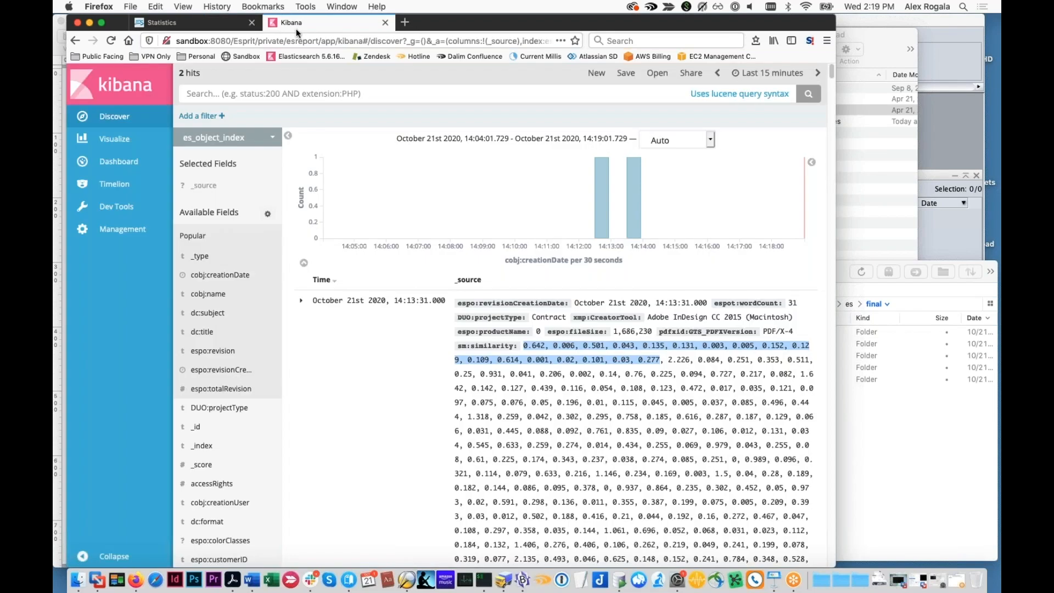
Search the DALIM ES documents for 642, check the Kibana entry again, and return to the DALIM ES page
{"action": "left_click", "coordinate": [191, 22]}
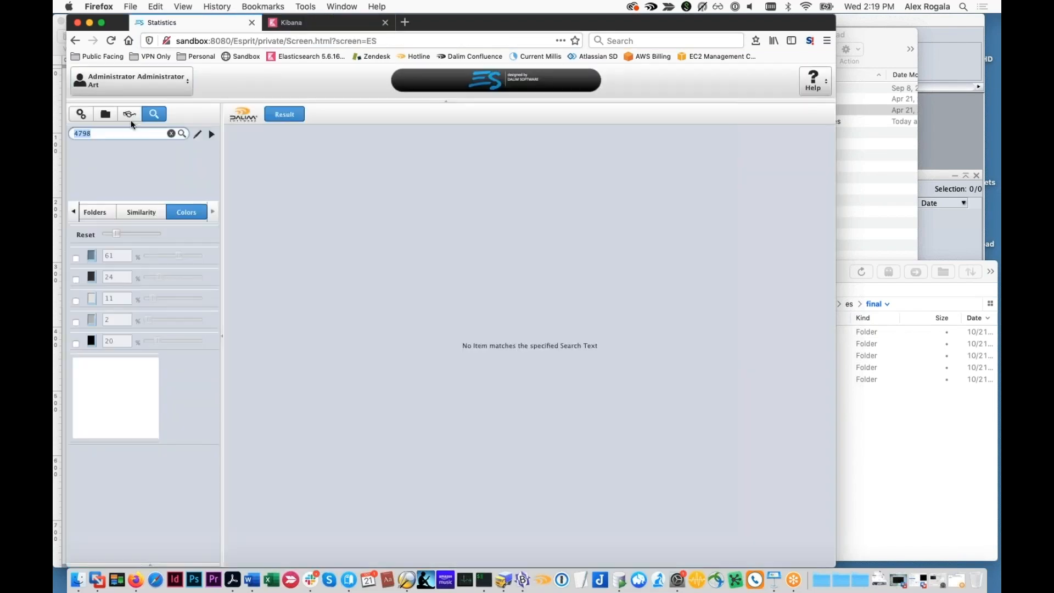
{"action": "type", "text": "642"}
{"action": "left_click", "coordinate": [180, 134]}
{"action": "left_click", "coordinate": [304, 22]}
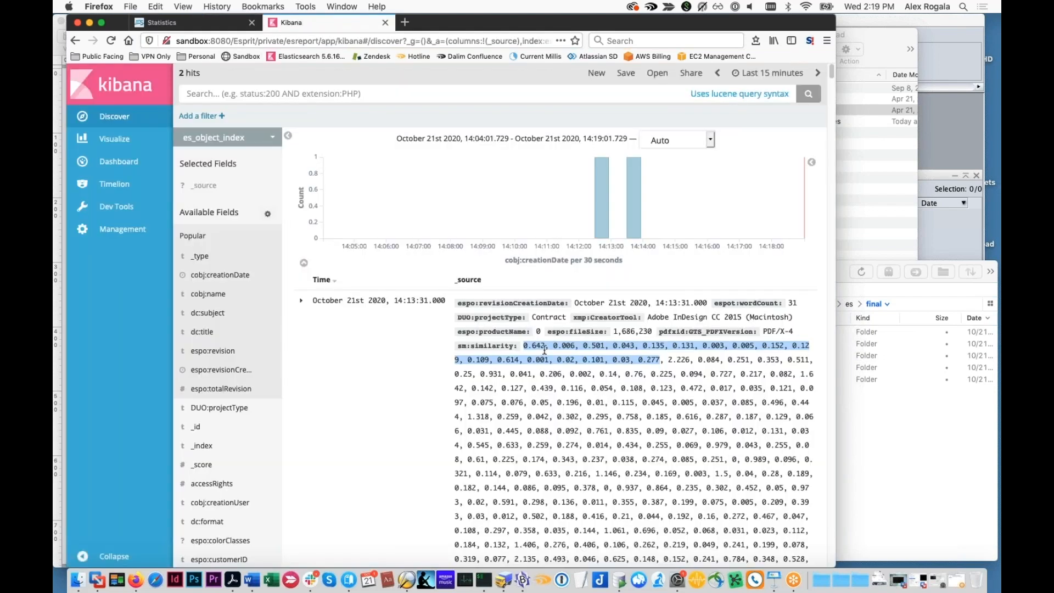
{"action": "left_click", "coordinate": [206, 25]}
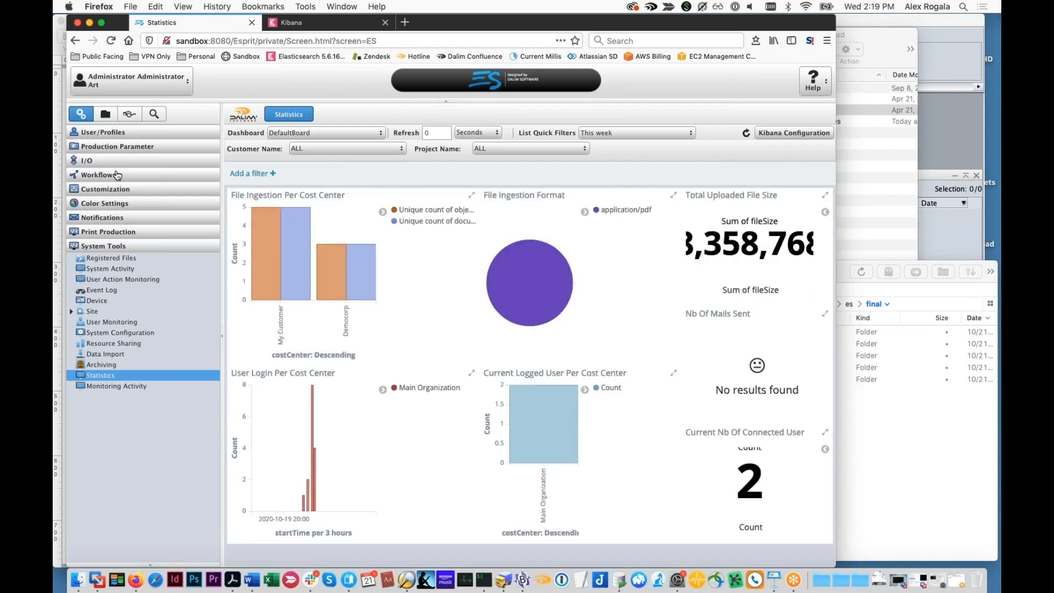
Reopen the DifferentApprovalTransmit process parameter set and show the TWIST Workflow field of its WFL_DIALOG settings
{"action": "left_click", "coordinate": [113, 174]}
{"action": "scroll", "coordinate": [111, 258], "scroll_direction": "down", "scroll_amount": 15}
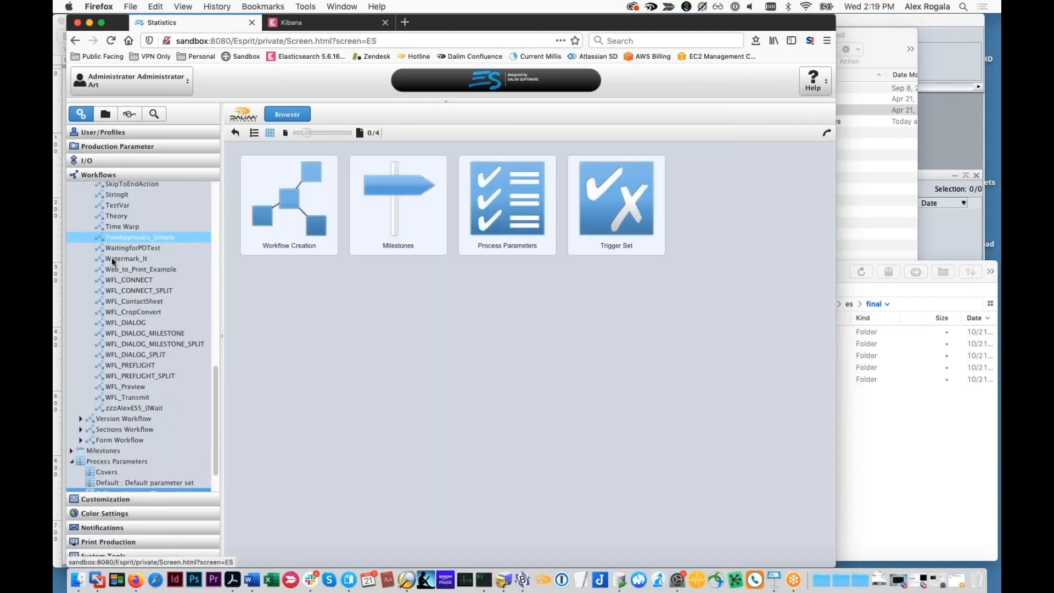
{"action": "left_click", "coordinate": [156, 453]}
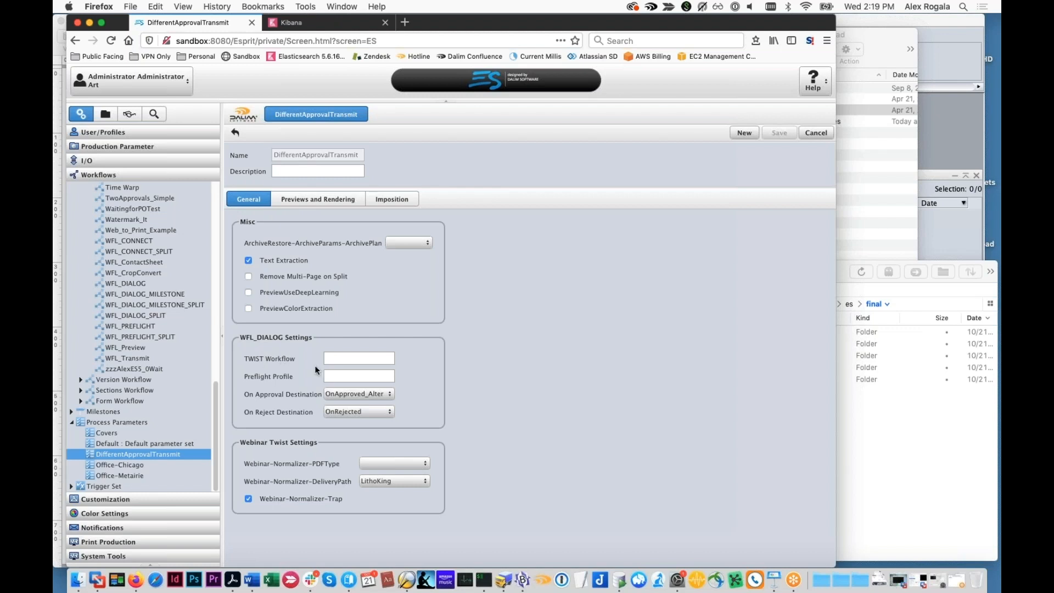
{"action": "left_click", "coordinate": [338, 359]}
Show the Previews and Rendering parameters of DifferentApprovalTransmit and the available rendering engines, keeping APPE
{"action": "left_click", "coordinate": [291, 202]}
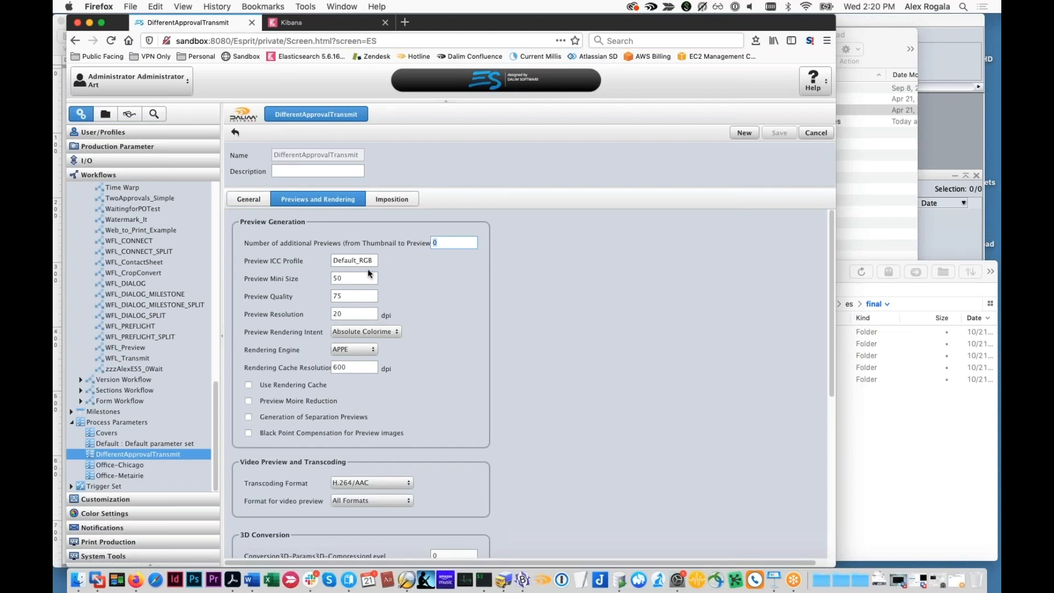
{"action": "left_click", "coordinate": [377, 353]}
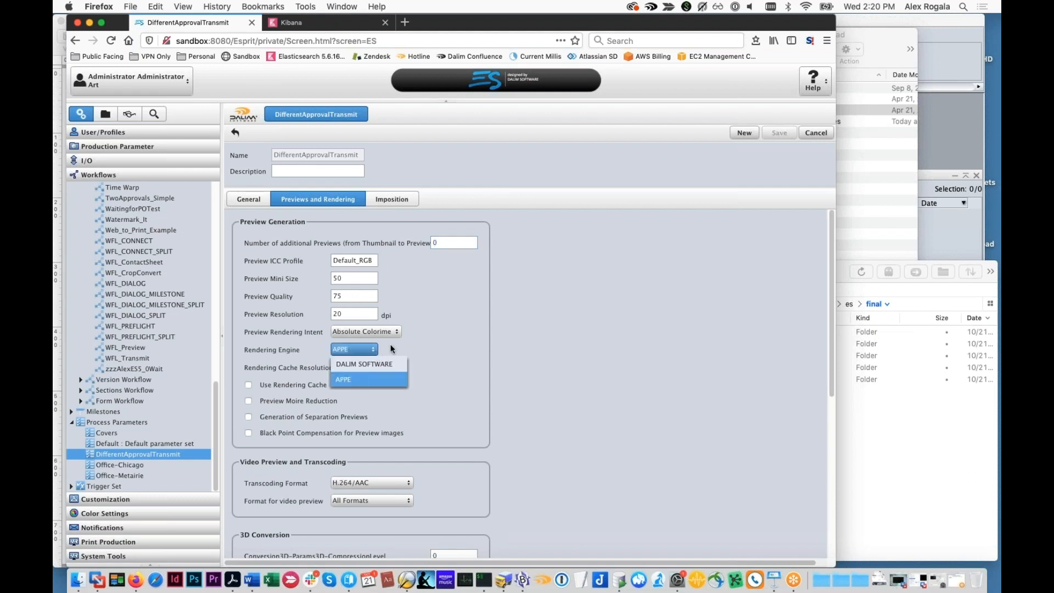
{"action": "left_click", "coordinate": [339, 384]}
{"action": "scroll", "coordinate": [329, 381], "scroll_direction": "down", "scroll_amount": 2}
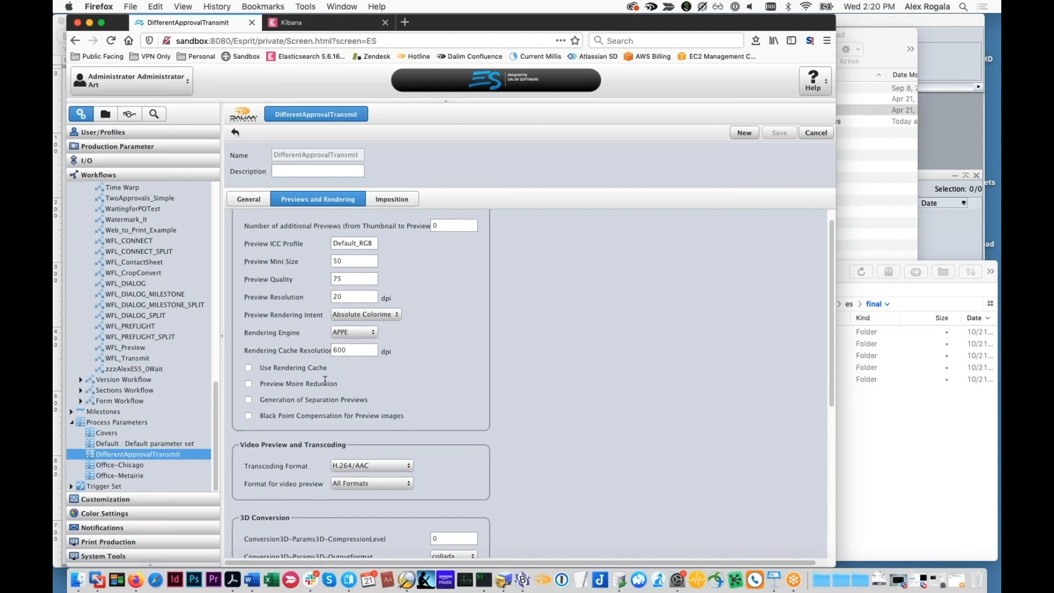
{"action": "scroll", "coordinate": [319, 379], "scroll_direction": "down", "scroll_amount": 2}
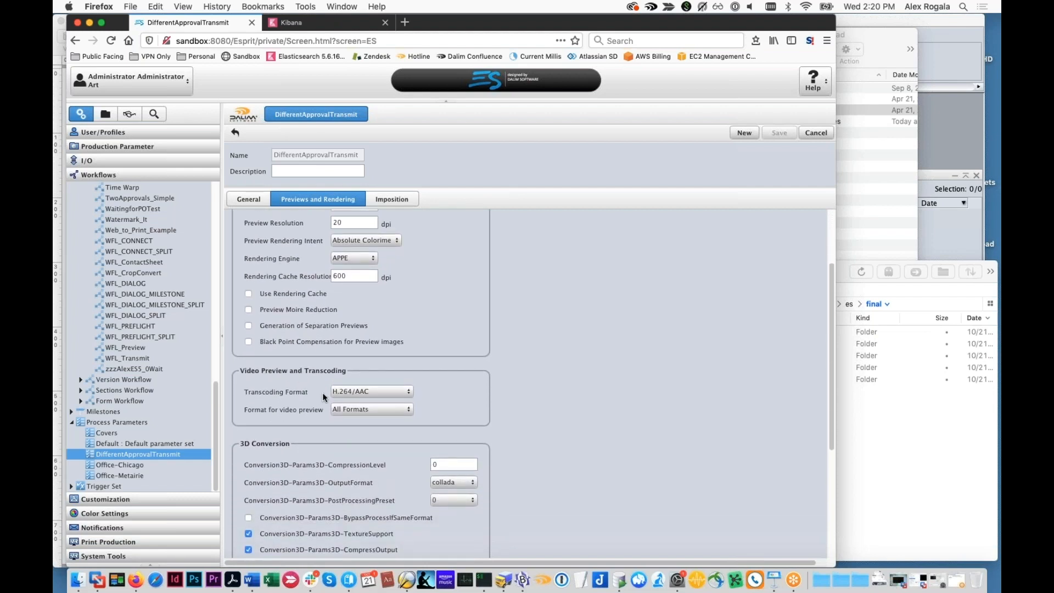
Review the video transcoding formats, 3D parameters and Imposition parameters, and return to the General parameters
{"action": "left_click", "coordinate": [341, 392]}
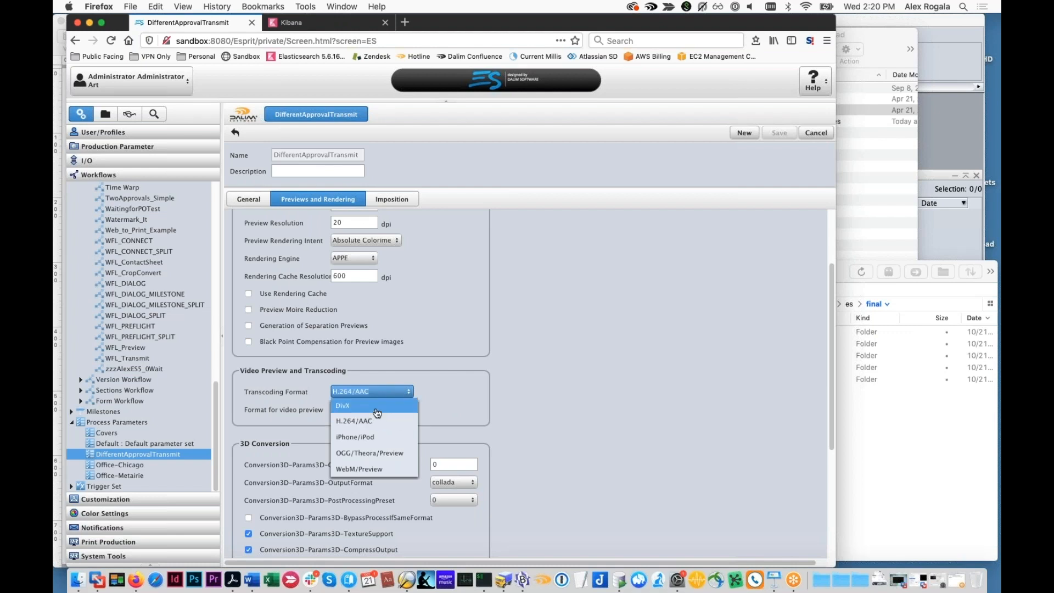
{"action": "left_click", "coordinate": [416, 399]}
{"action": "scroll", "coordinate": [399, 409], "scroll_direction": "down", "scroll_amount": 3}
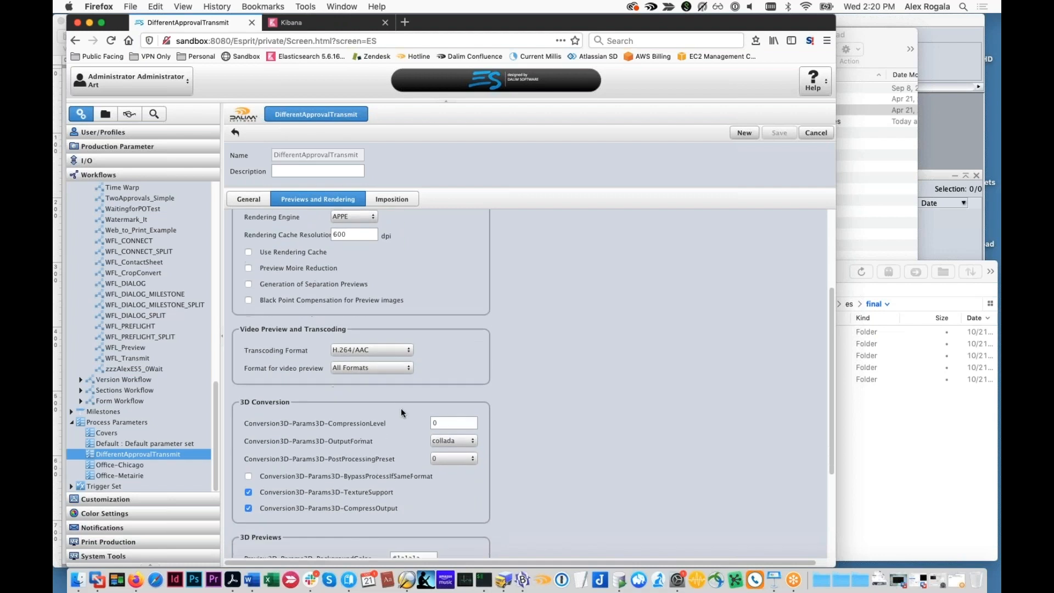
{"action": "scroll", "coordinate": [383, 411], "scroll_direction": "down", "scroll_amount": 4}
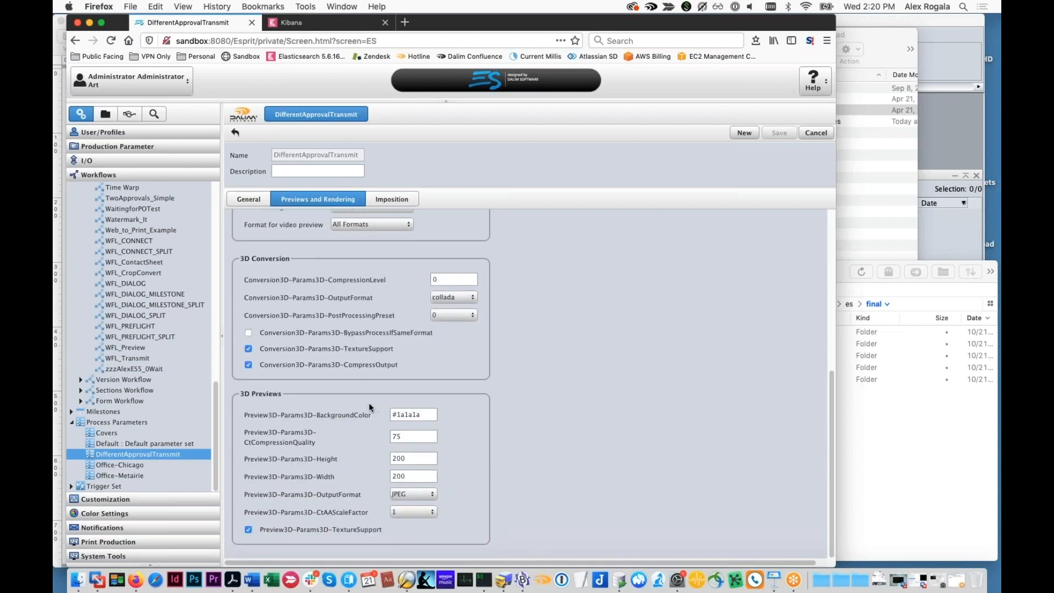
{"action": "left_click", "coordinate": [391, 200]}
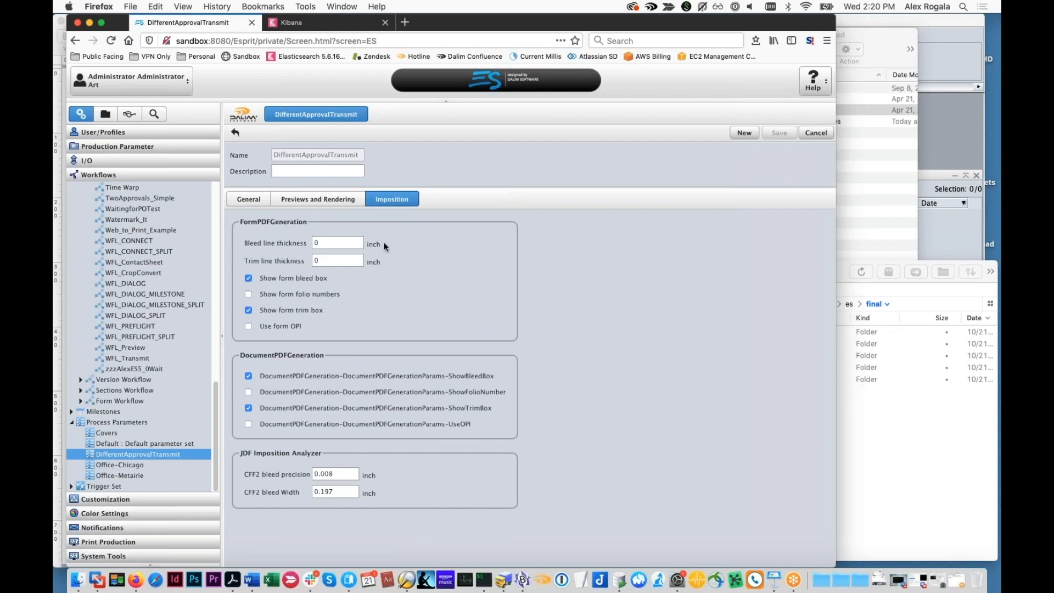
{"action": "left_click", "coordinate": [244, 203]}
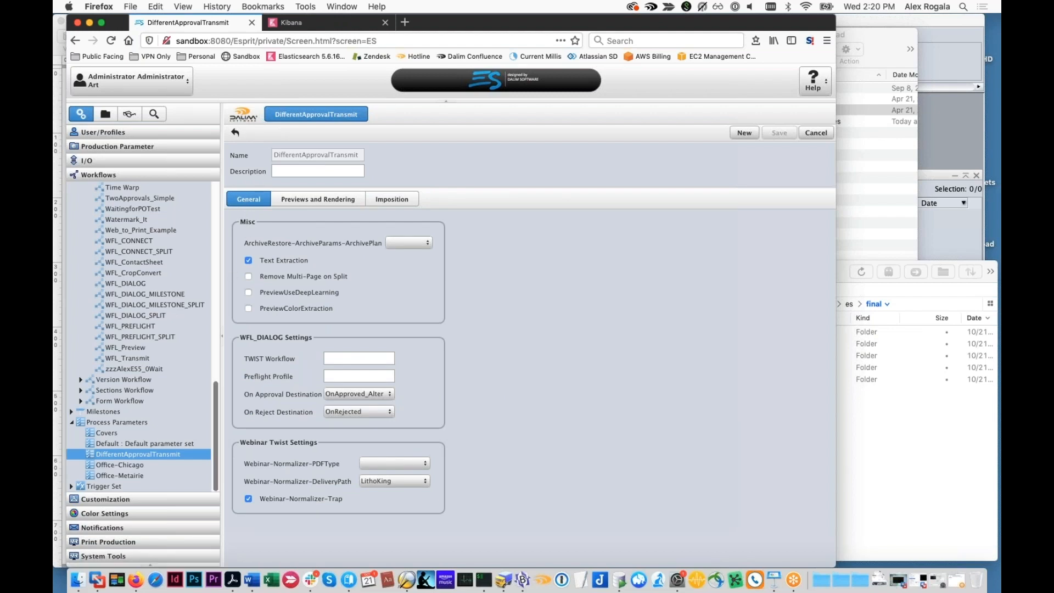
Start a new parameter template under Customization, with the type Enumeration and the name pdfType
{"action": "scroll", "coordinate": [163, 326], "scroll_direction": "up", "scroll_amount": 1}
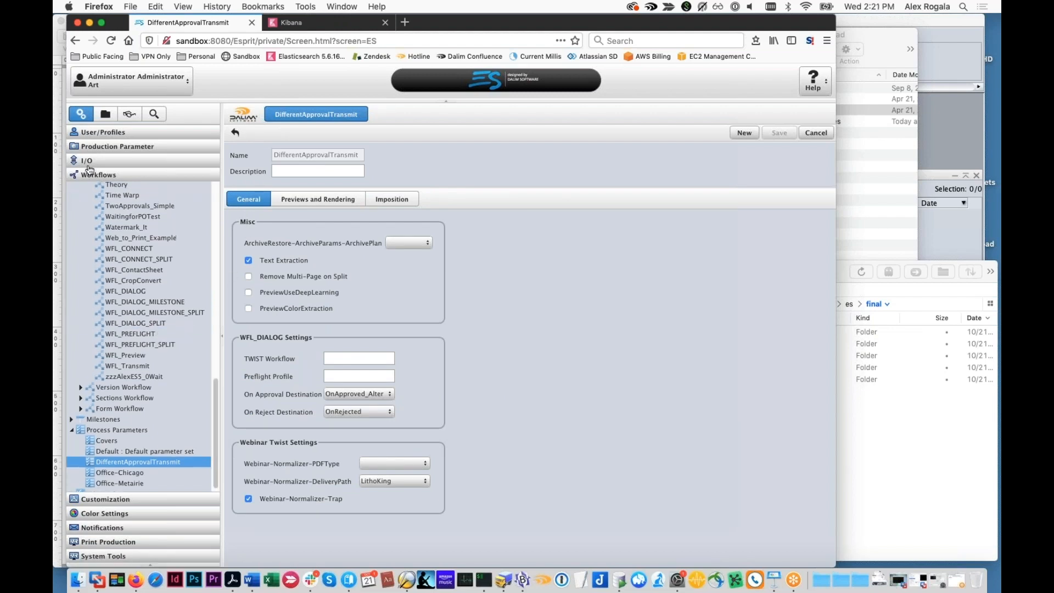
{"action": "left_click", "coordinate": [88, 163]}
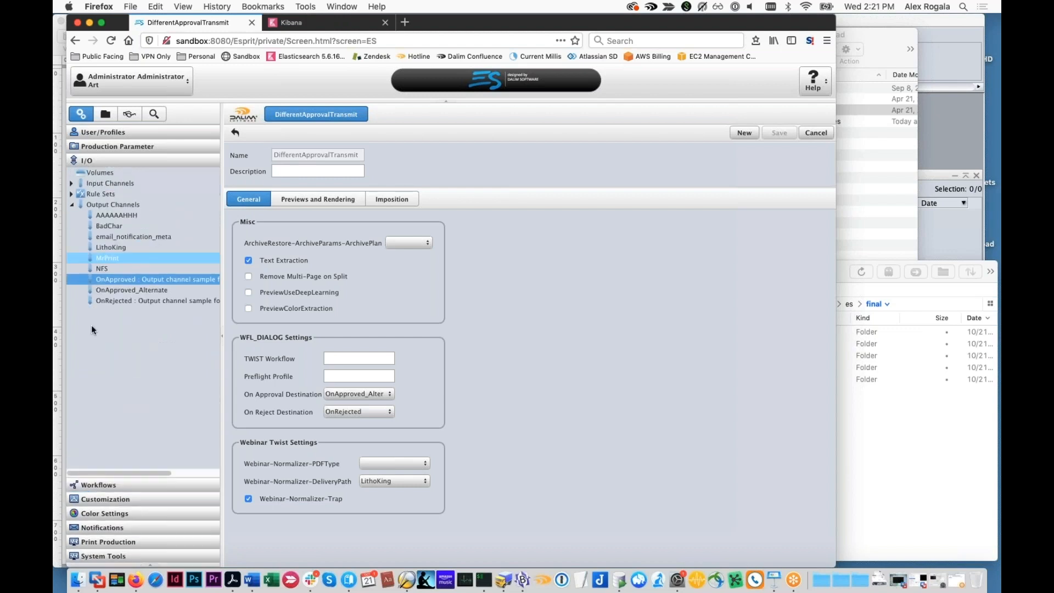
{"action": "left_click", "coordinate": [84, 497]}
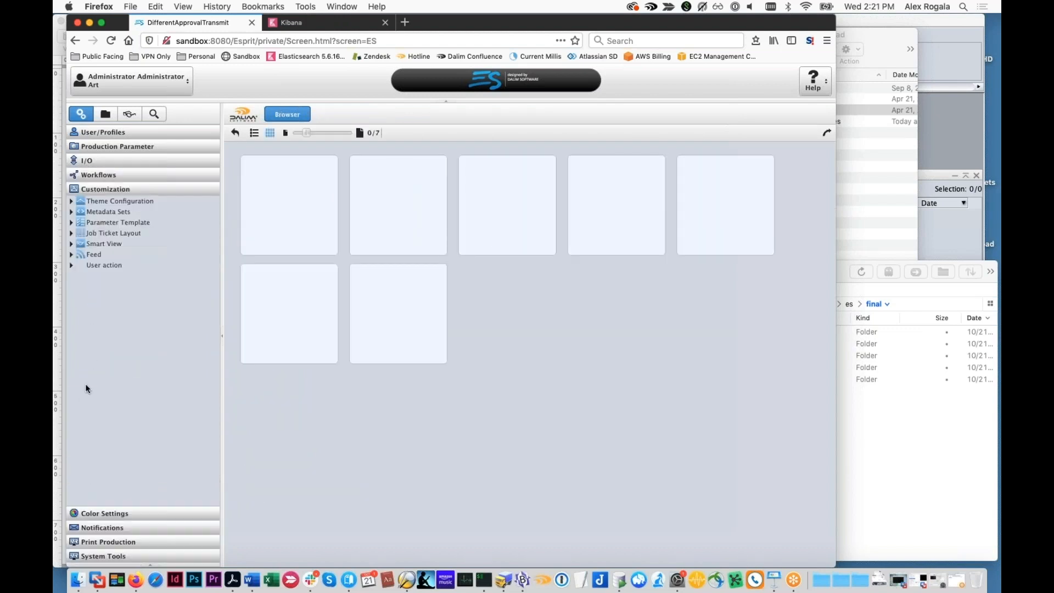
{"action": "left_click", "coordinate": [72, 222]}
{"action": "left_click", "coordinate": [92, 223]}
{"action": "left_click", "coordinate": [797, 133]}
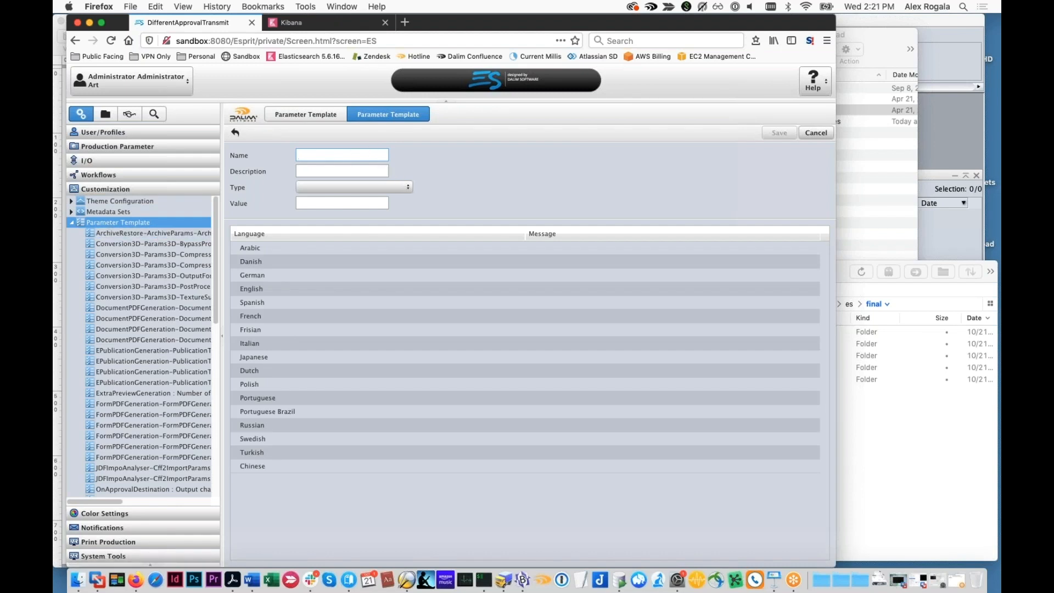
{"action": "left_click", "coordinate": [410, 188]}
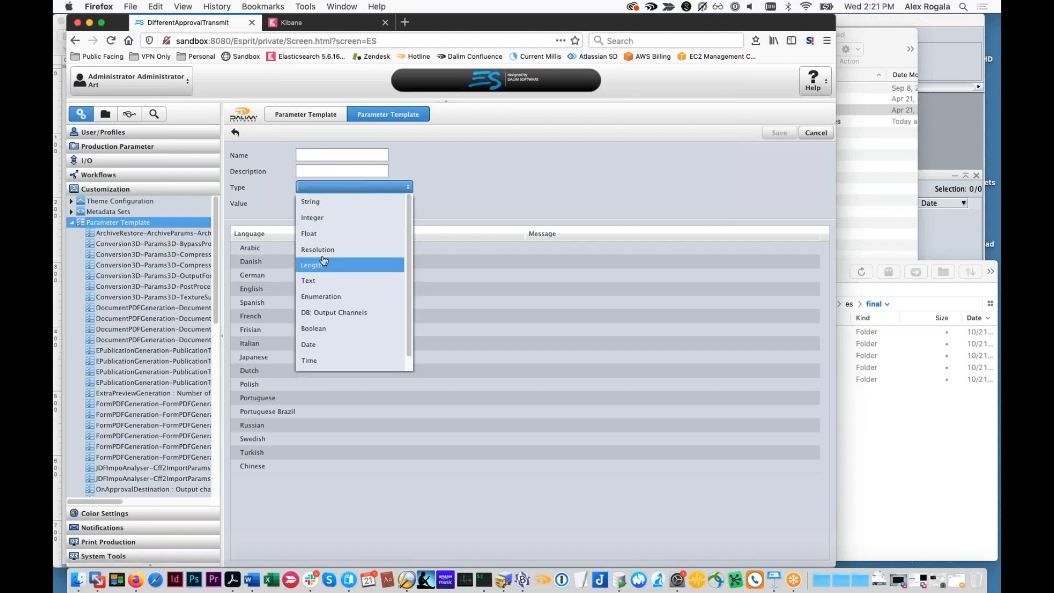
{"action": "left_click", "coordinate": [339, 299]}
{"action": "type", "text": "Type"}
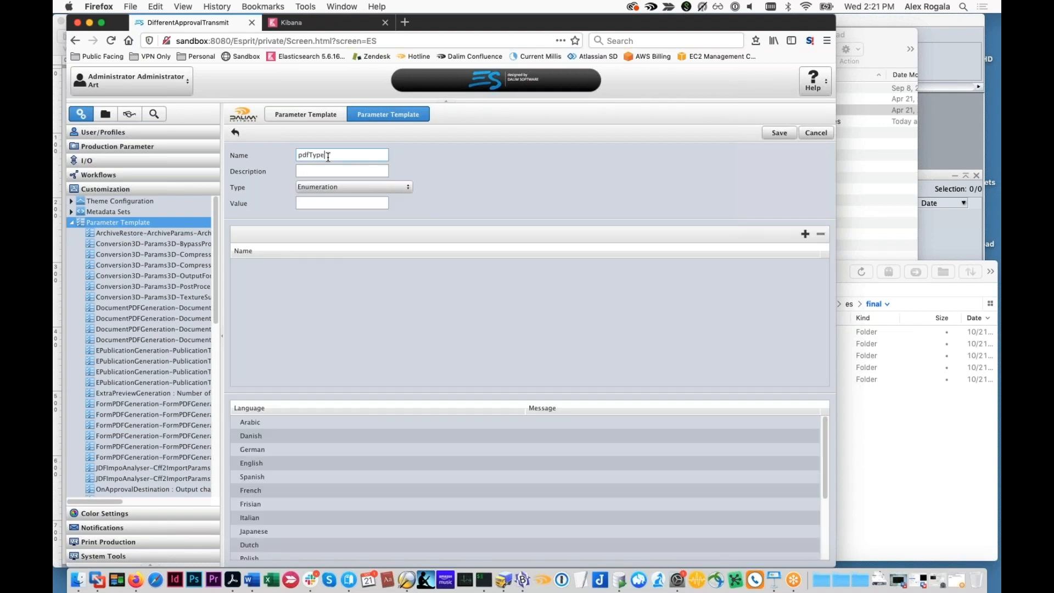
Add an enumeration item named X1A to the pdfType parameter template
{"action": "double_click", "coordinate": [412, 261]}
{"action": "key", "text": "super+a"}
{"action": "type", "text": "X1A"}
{"action": "left_click", "coordinate": [505, 448]}
Add a second enumeration item named X4 to the pdfType parameter template
{"action": "left_click", "coordinate": [805, 234]}
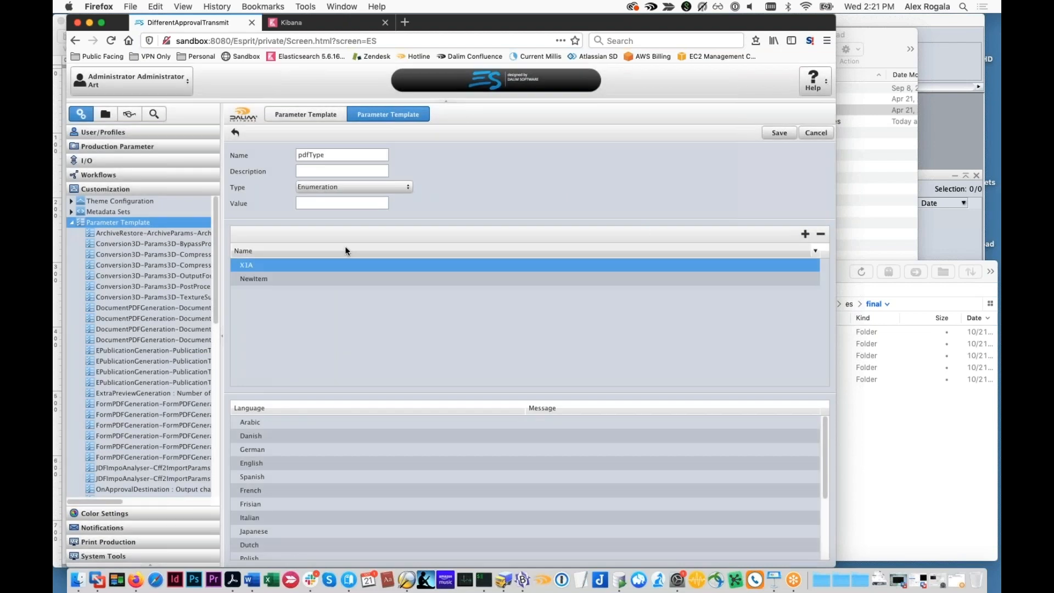
{"action": "double_click", "coordinate": [292, 279]}
{"action": "key", "text": "super+a"}
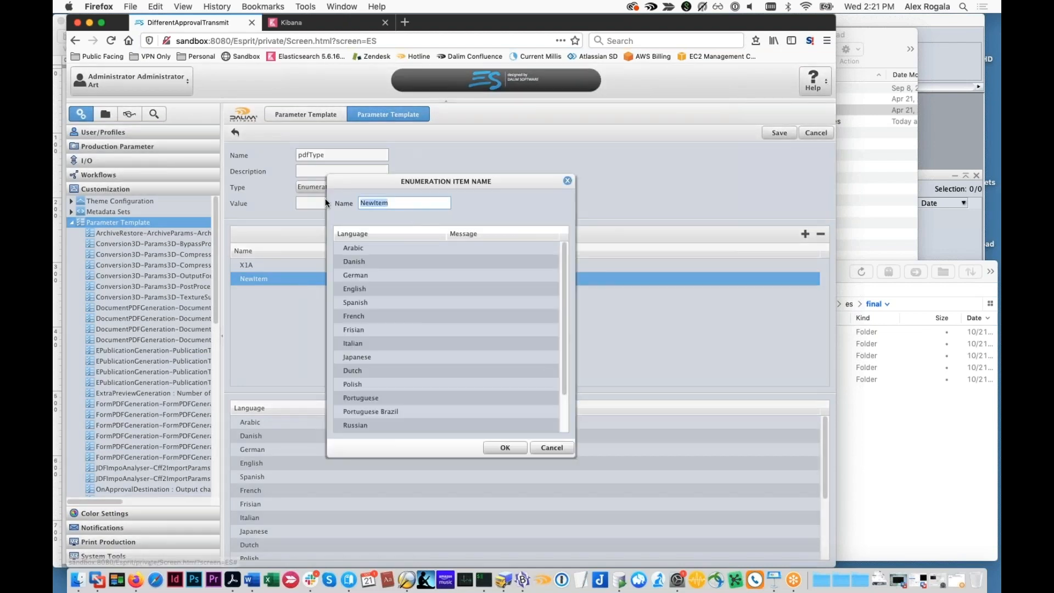
{"action": "type", "text": "X4"}
{"action": "key", "text": "Return"}
Set the value of the pdfType parameter template to X4
{"action": "left_click", "coordinate": [339, 201]}
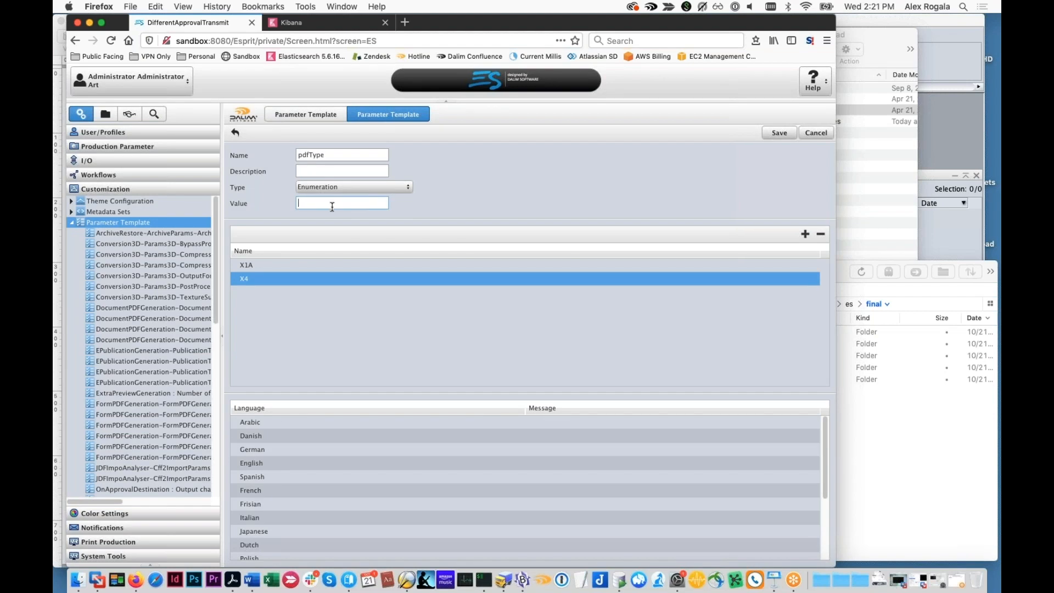
{"action": "left_click_drag", "start_coordinate": [315, 200], "coordinate": [278, 200]}
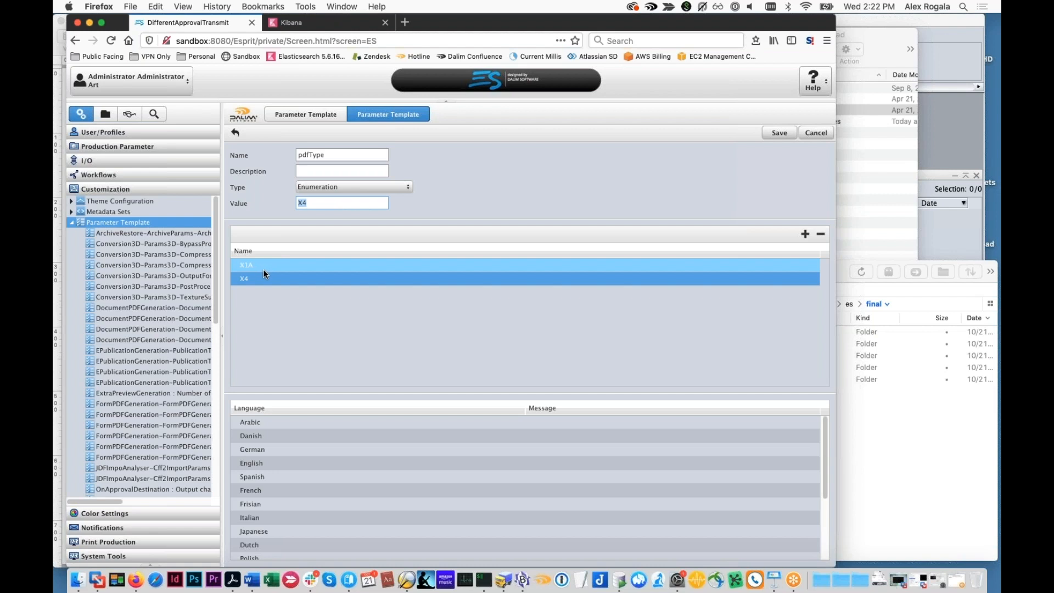
{"action": "left_click", "coordinate": [303, 199]}
{"action": "double_click", "coordinate": [303, 199]}
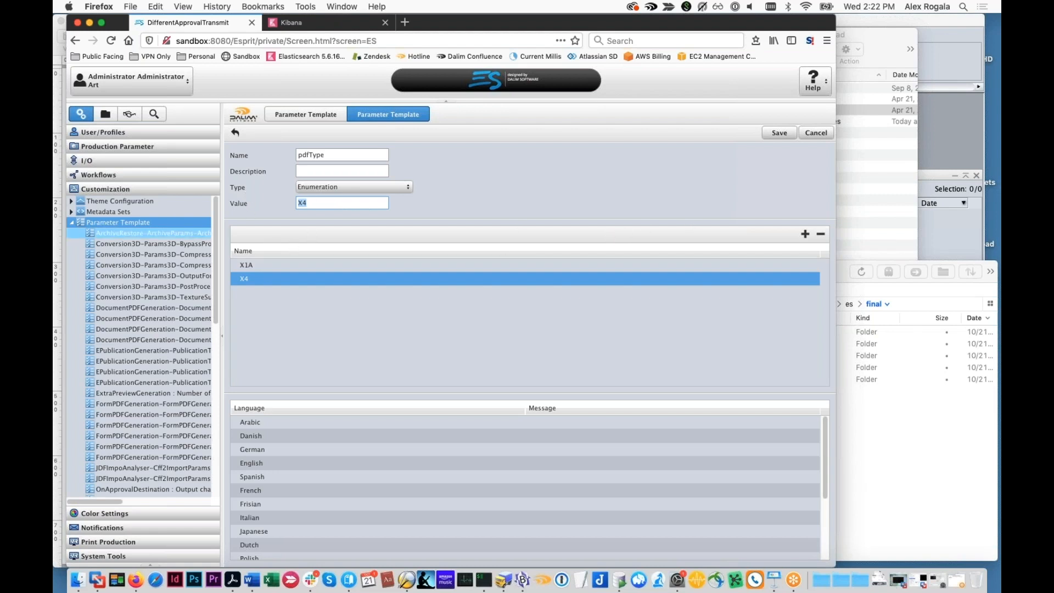
Look through the existing parameter templates, leave the pdfType template form, and go back to the process parameter sets under Workflows
{"action": "scroll", "coordinate": [175, 223], "scroll_direction": "down", "scroll_amount": 15}
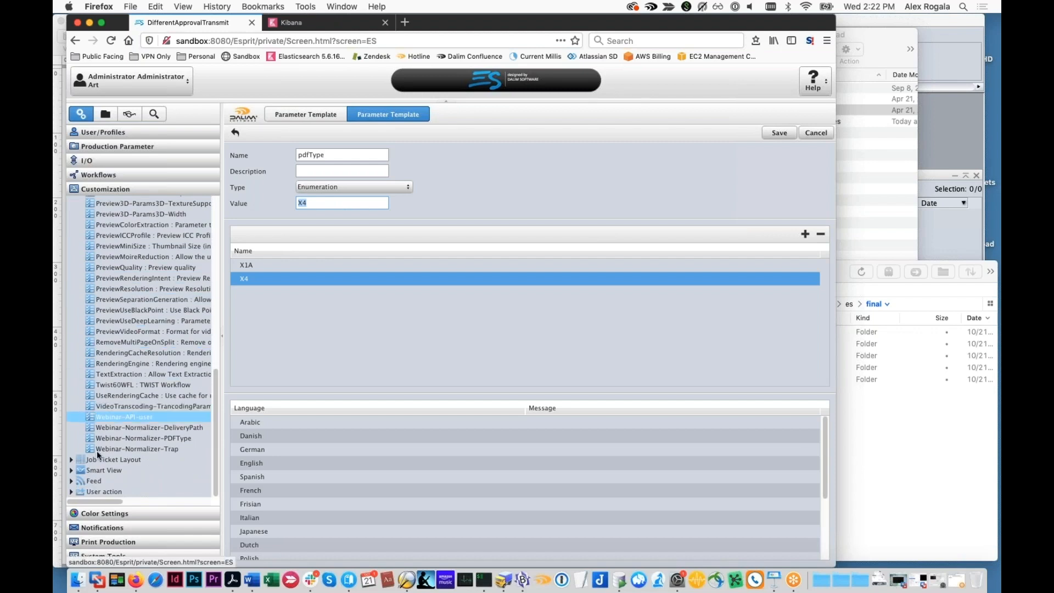
{"action": "left_click", "coordinate": [100, 175]}
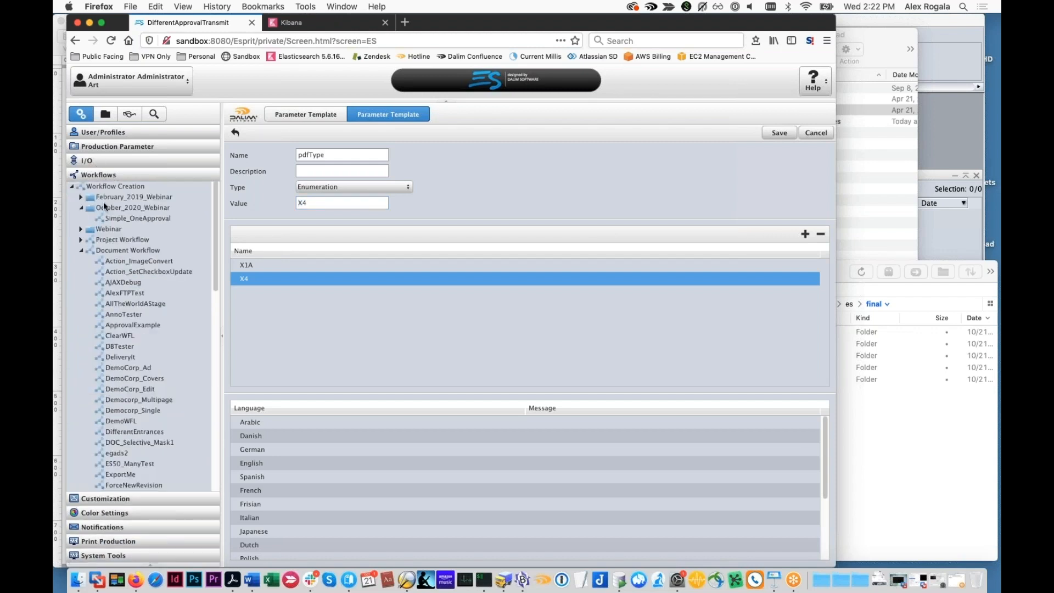
{"action": "left_click", "coordinate": [104, 207]}
{"action": "left_click", "coordinate": [452, 335]}
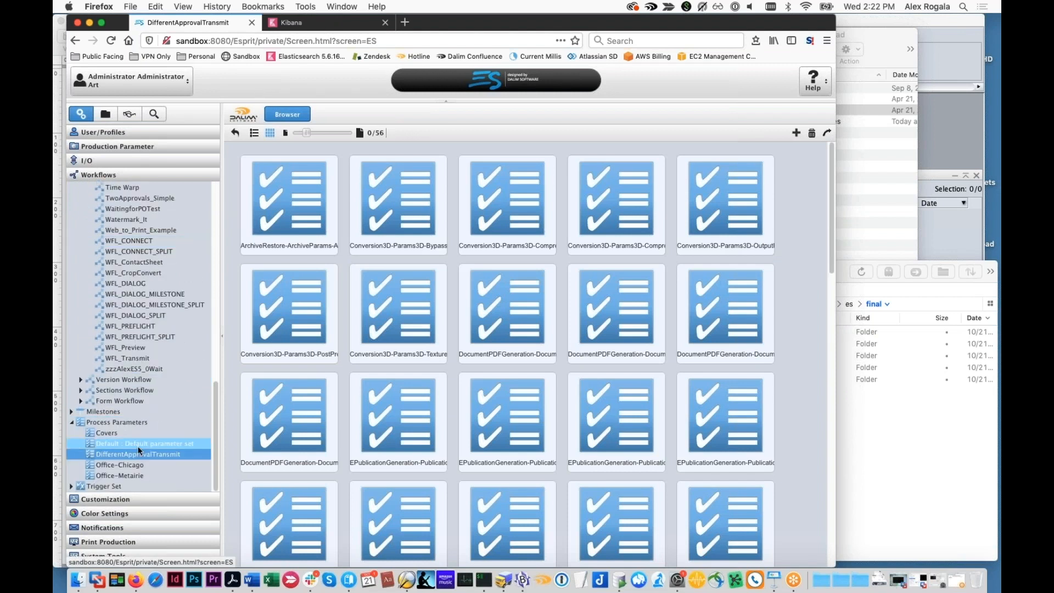
Open the DifferentApprovalTransmit parameter set and examine its Webinar-Normalizer PDFType and DeliveryPath choices and the Trap option
{"action": "left_click", "coordinate": [137, 454]}
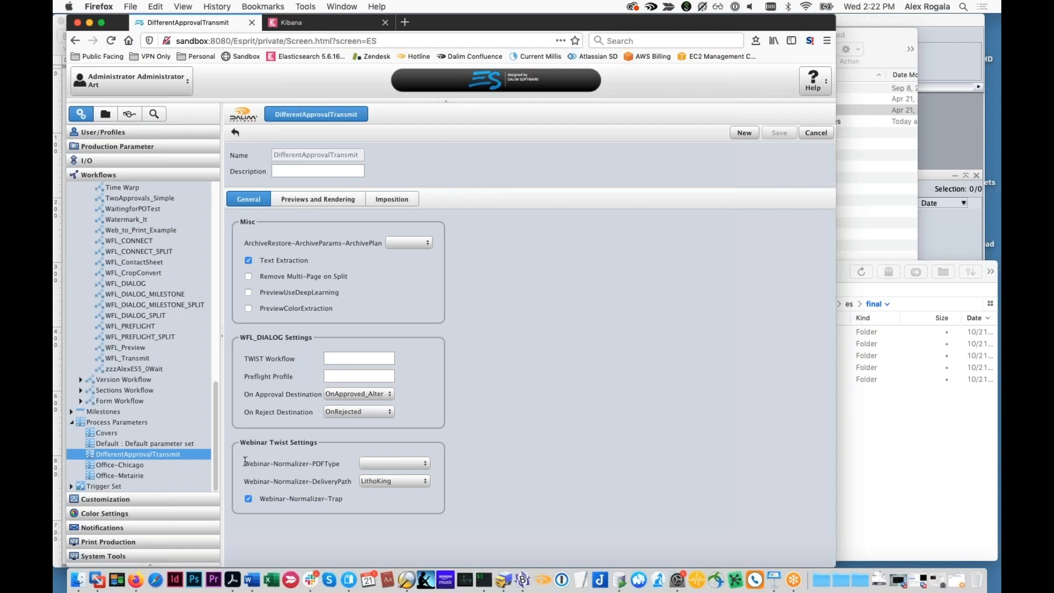
{"action": "left_click", "coordinate": [424, 463]}
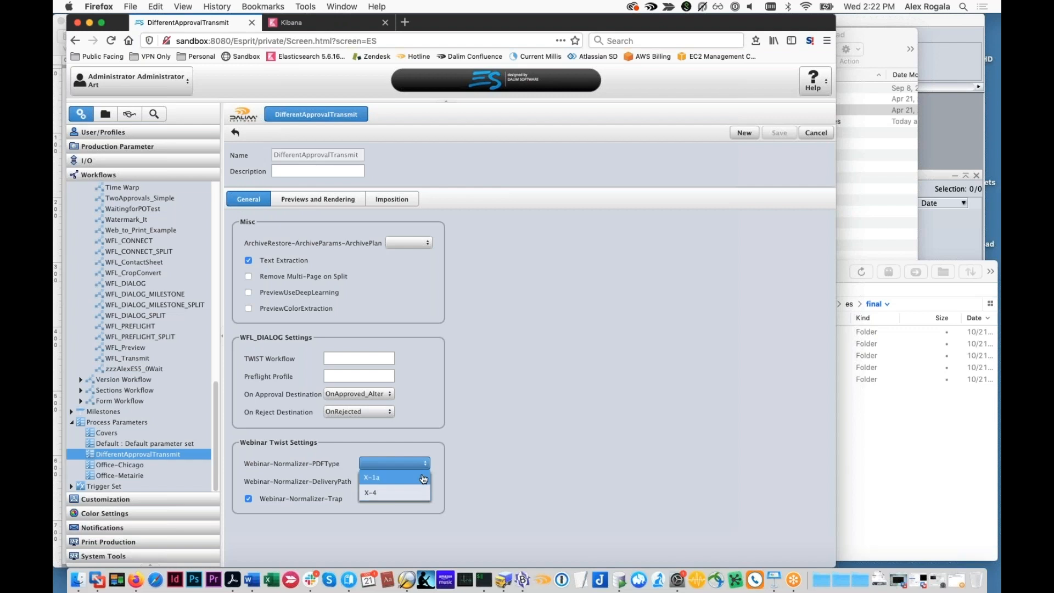
{"action": "left_click", "coordinate": [452, 473]}
{"action": "left_click", "coordinate": [420, 482]}
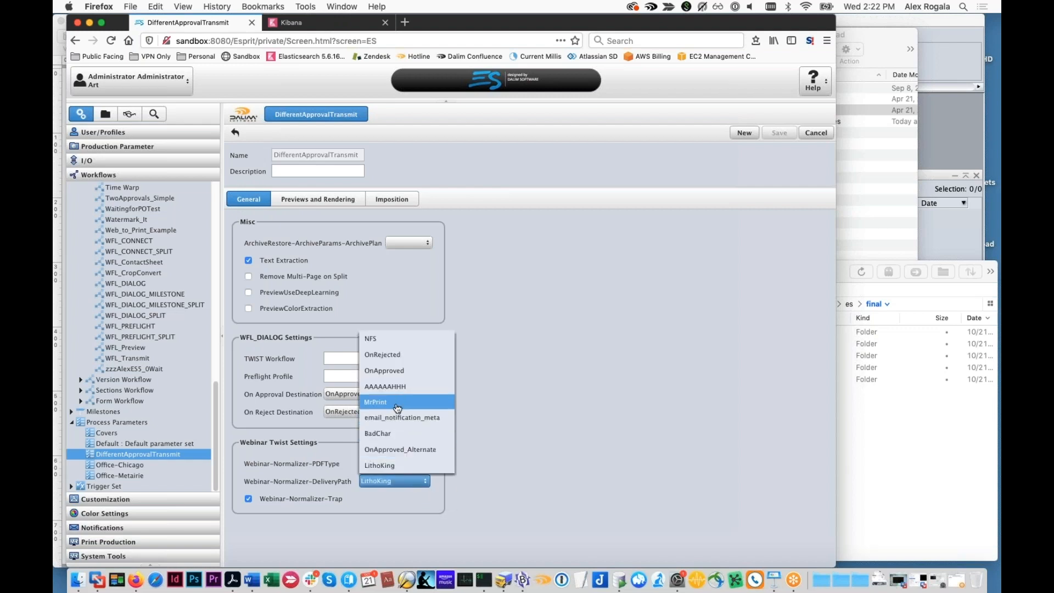
{"action": "left_click", "coordinate": [404, 470]}
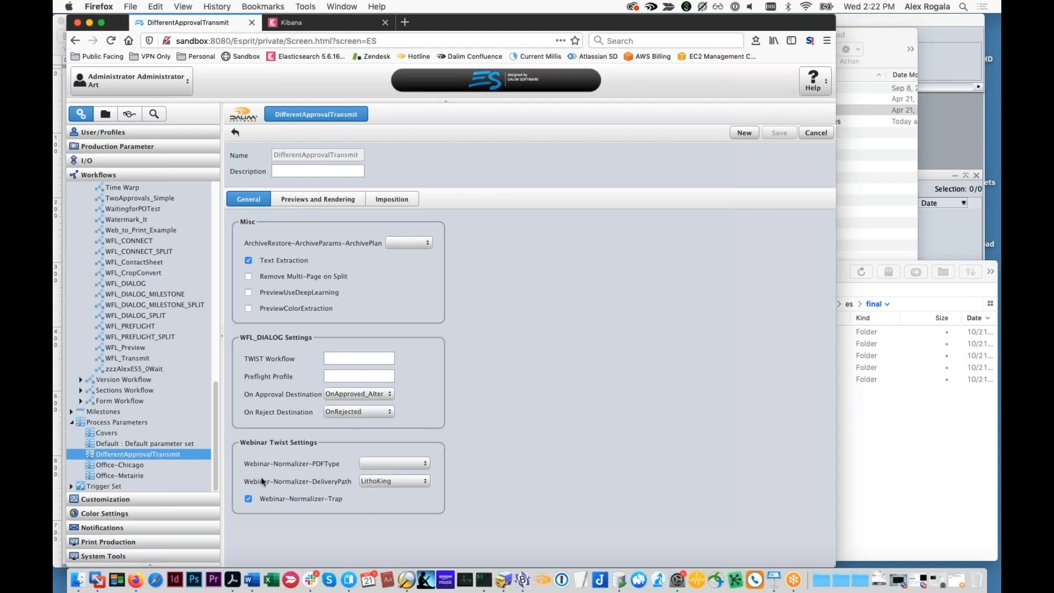
{"action": "left_click", "coordinate": [249, 499]}
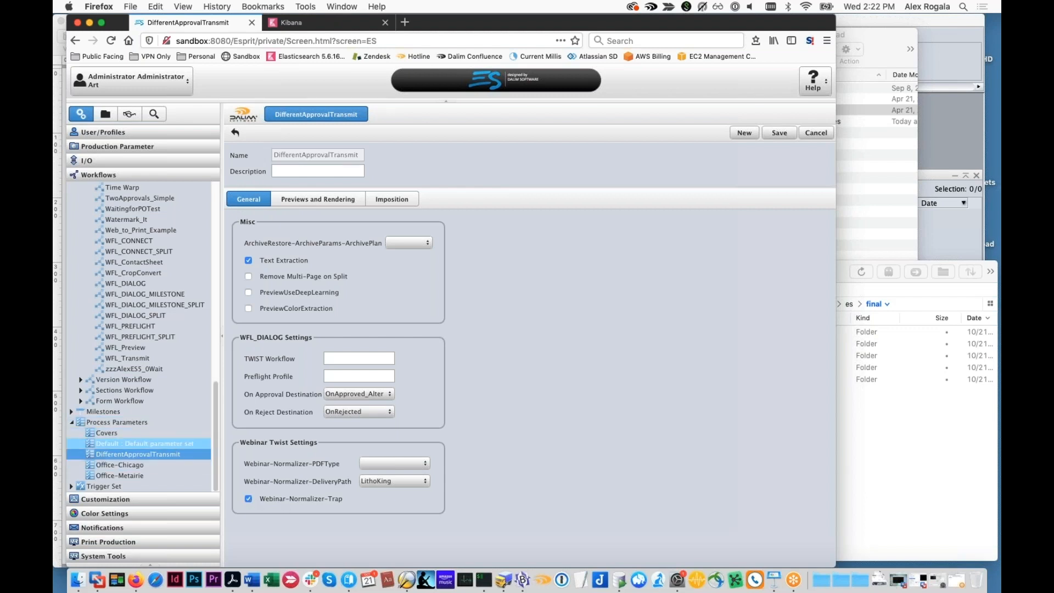
Compare the Webinar Twist settings of the Office-Chicago and Office-Metairie process parameter sets
{"action": "scroll", "coordinate": [181, 454], "scroll_direction": "up", "scroll_amount": 3}
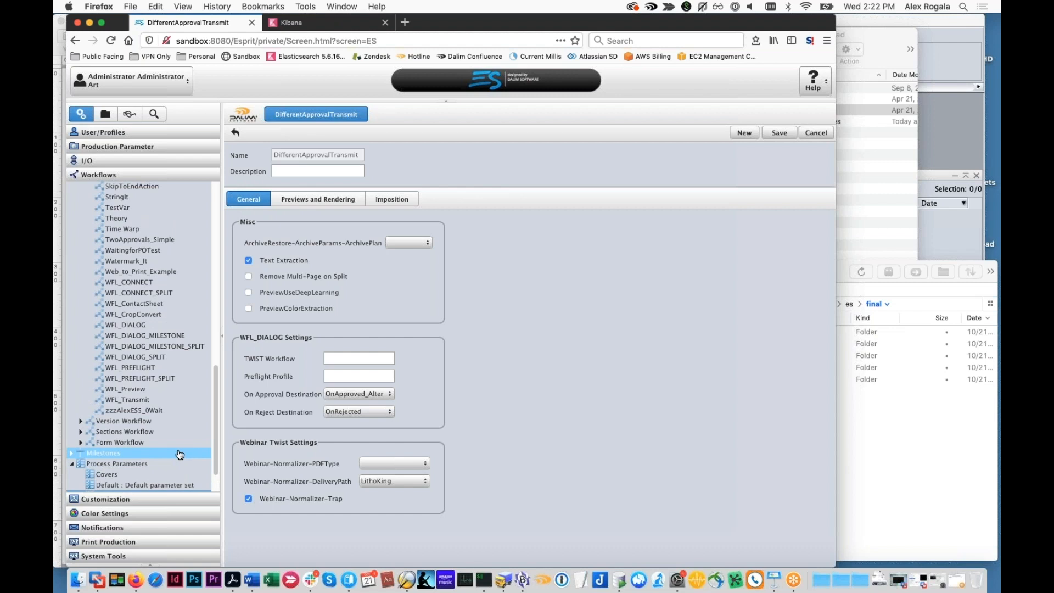
{"action": "scroll", "coordinate": [181, 454], "scroll_direction": "down", "scroll_amount": 3}
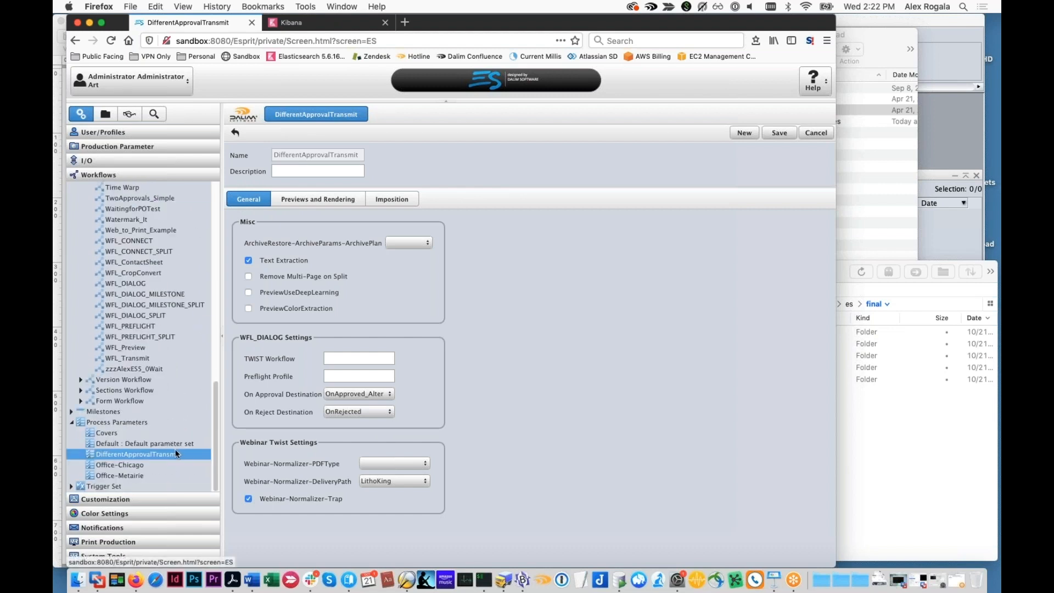
{"action": "left_click", "coordinate": [171, 465]}
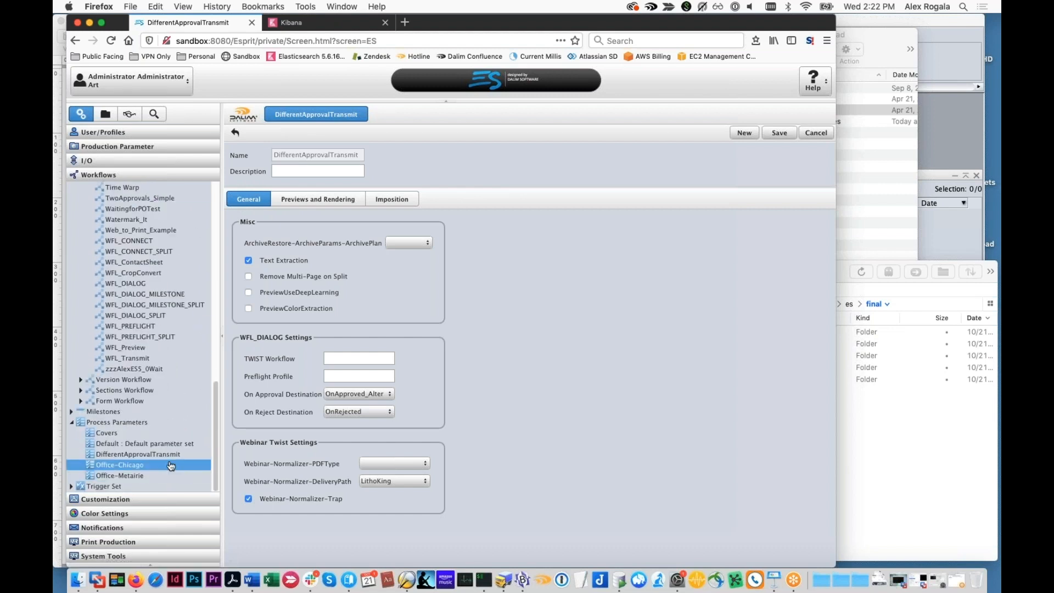
{"action": "left_click", "coordinate": [453, 338]}
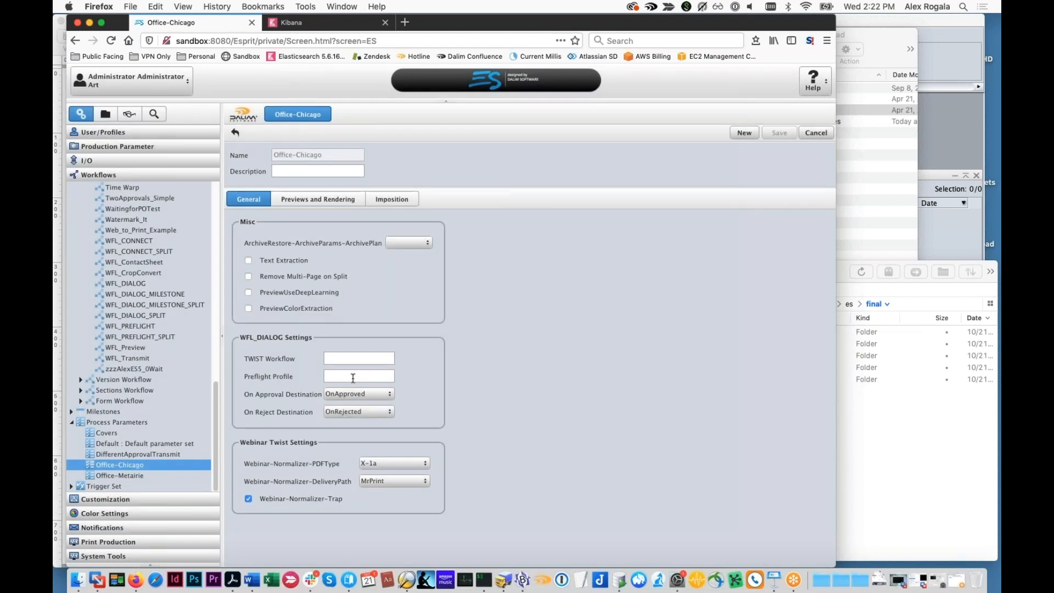
{"action": "left_click", "coordinate": [146, 477]}
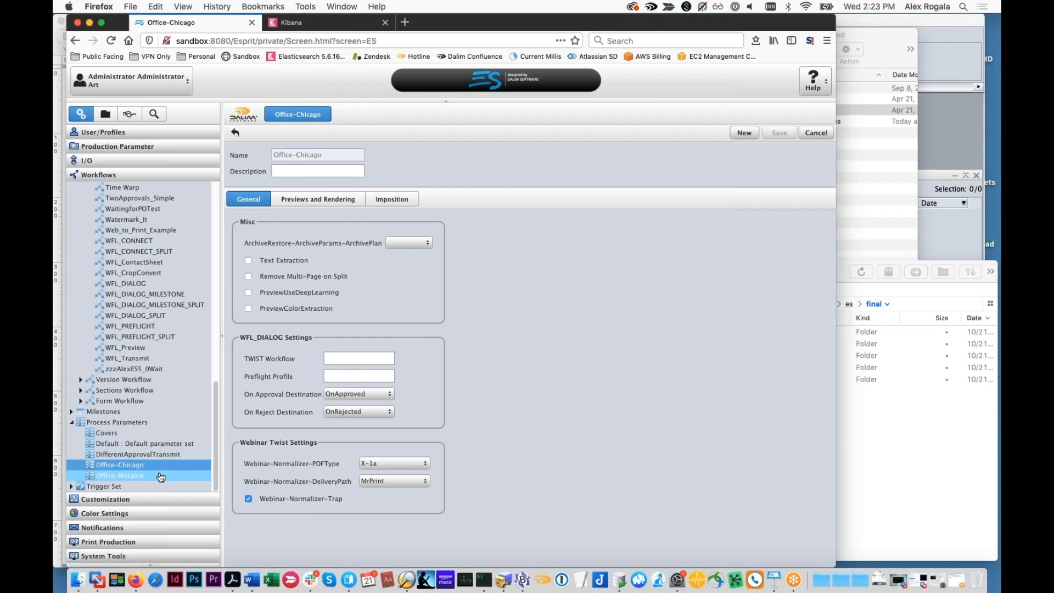
{"action": "left_click_drag", "start_coordinate": [388, 460], "coordinate": [357, 480]}
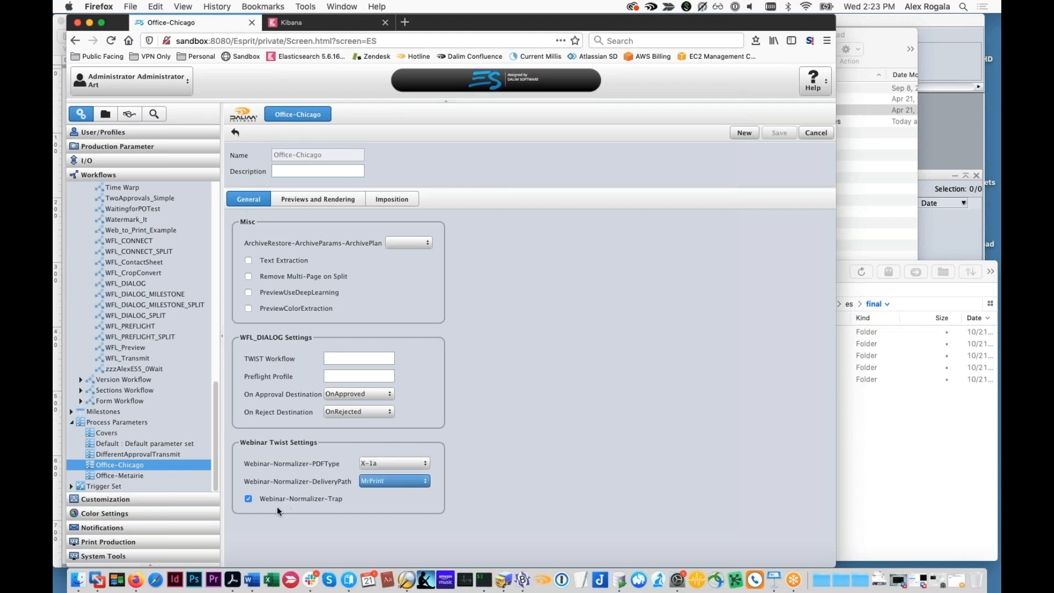
{"action": "left_click", "coordinate": [181, 476]}
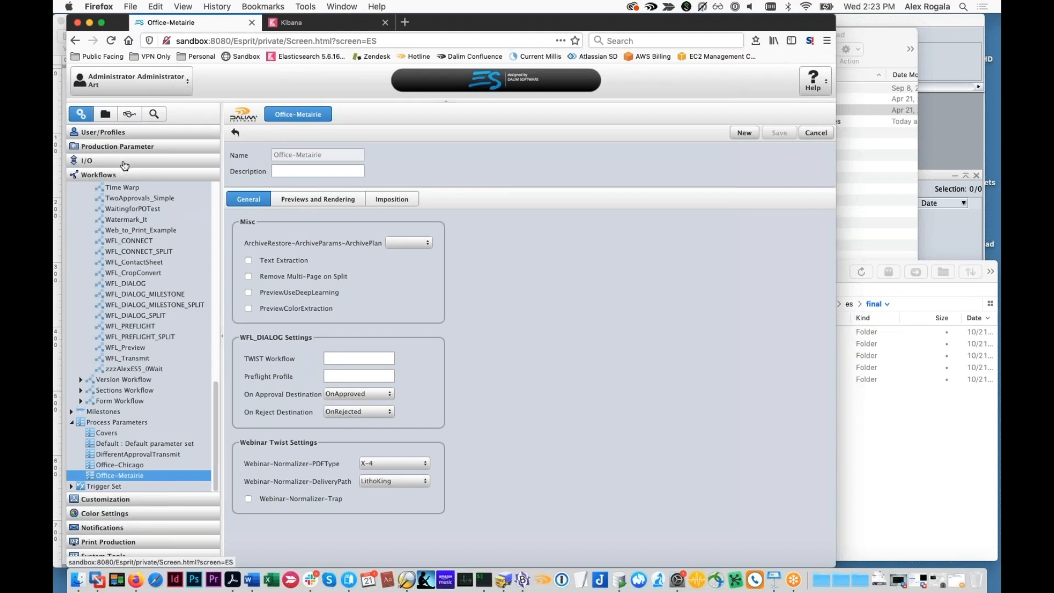
Check which parameter set the Democorp customer's project template uses under User/Profiles, and close the template without changes
{"action": "left_click", "coordinate": [118, 132]}
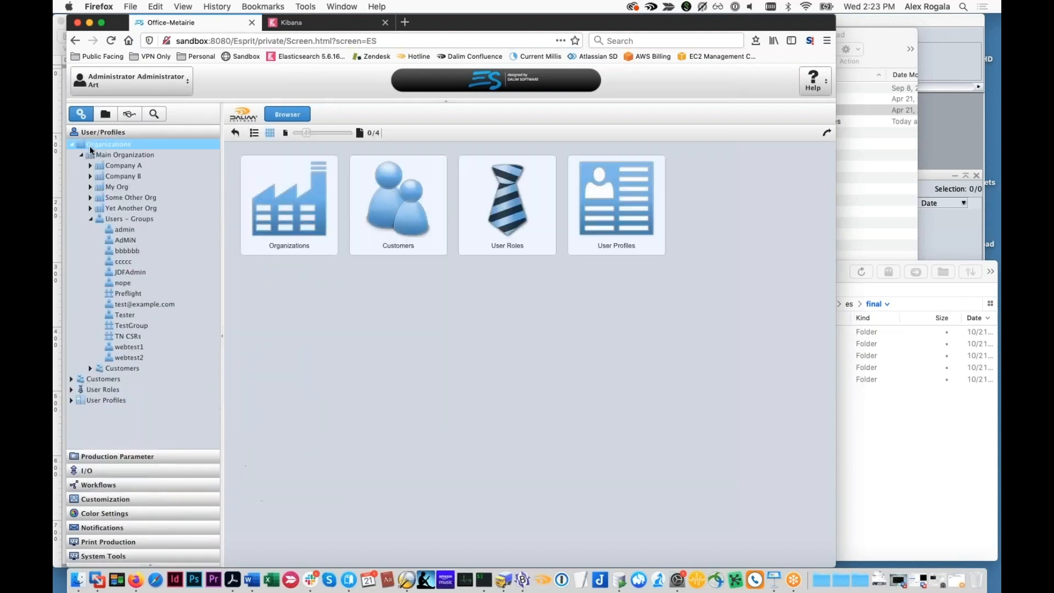
{"action": "left_click", "coordinate": [85, 177]}
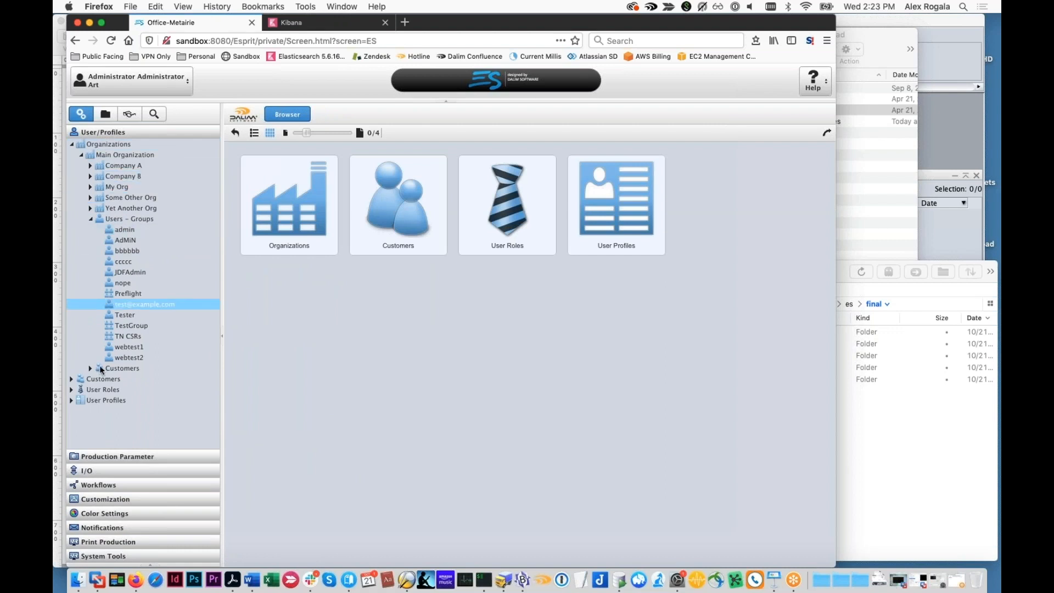
{"action": "left_click", "coordinate": [91, 368]}
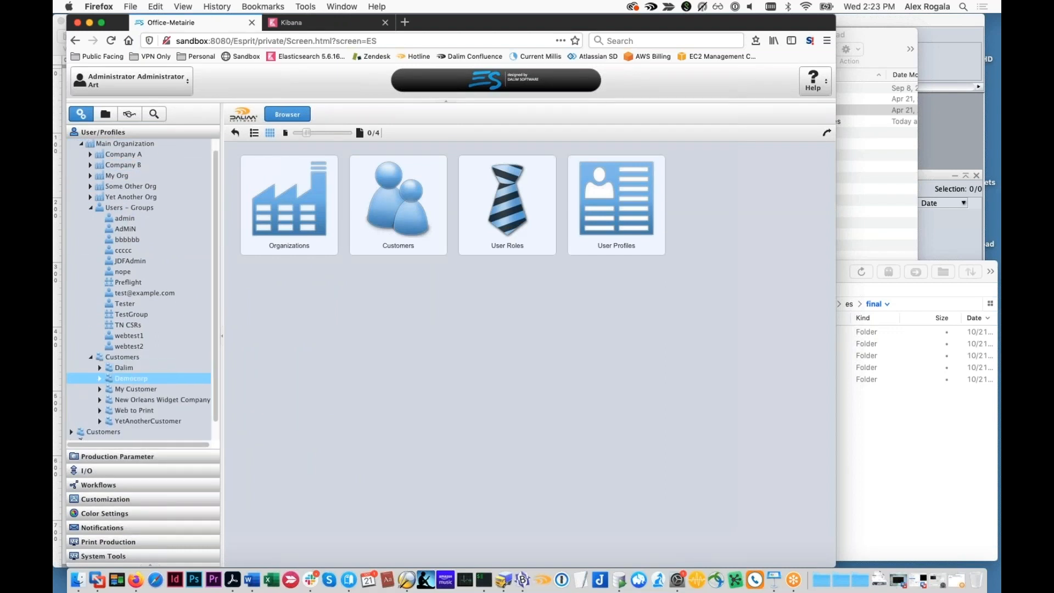
{"action": "left_click", "coordinate": [126, 373]}
{"action": "left_click", "coordinate": [339, 154]}
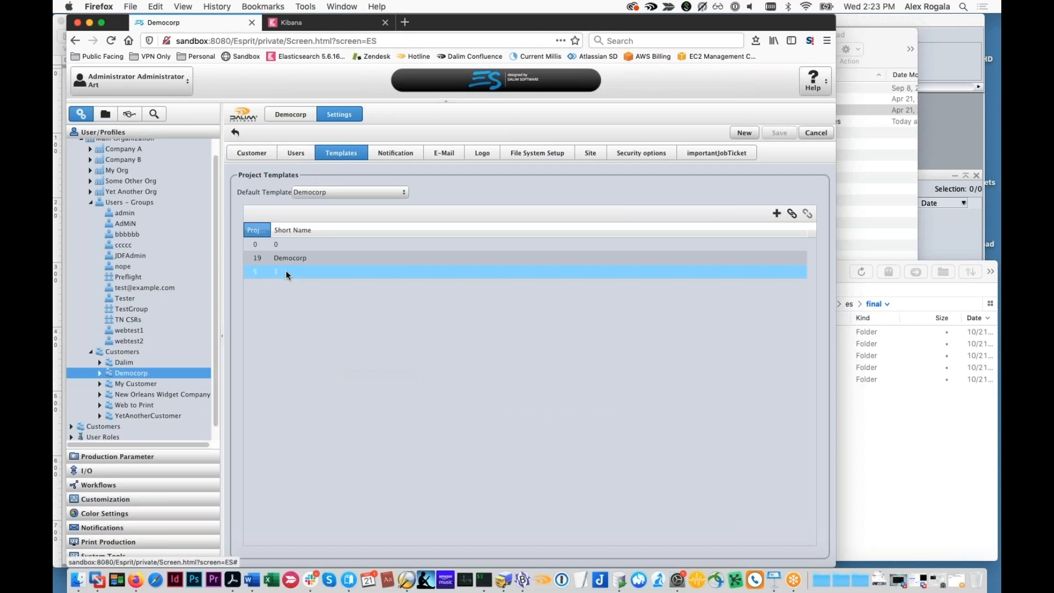
{"action": "double_click", "coordinate": [289, 257]}
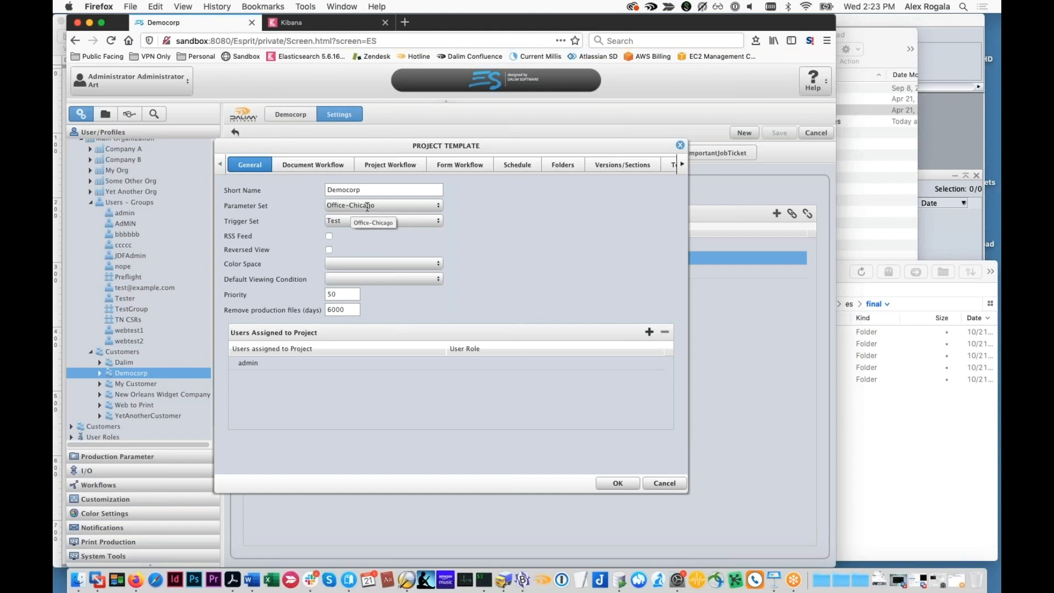
{"action": "left_click", "coordinate": [665, 484]}
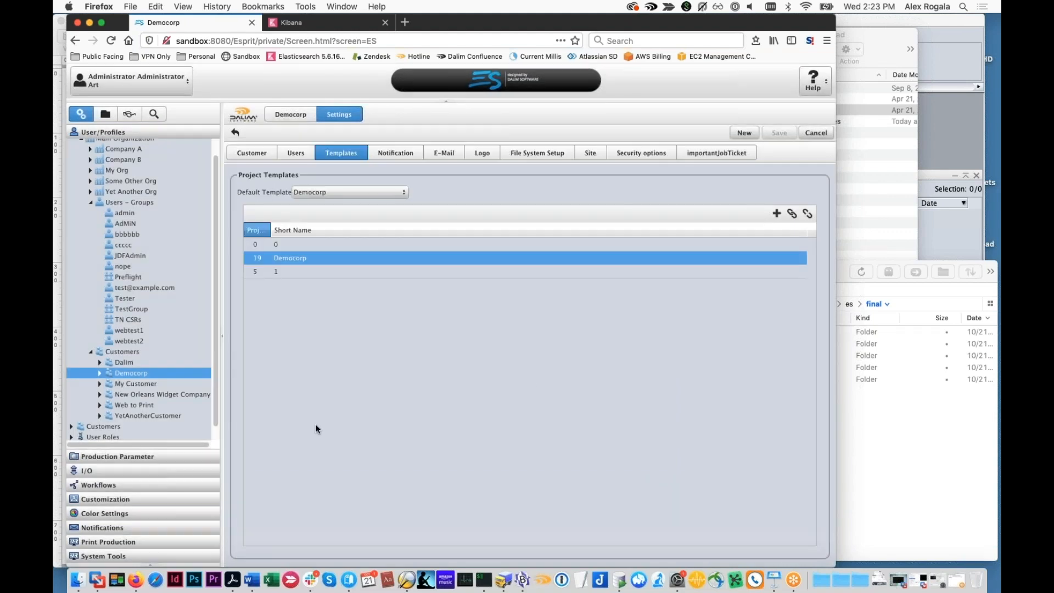
Check which parameter set the NOLAWidget project template of New Orleans Widget Company uses, and close it without changes
{"action": "left_click", "coordinate": [165, 394]}
{"action": "double_click", "coordinate": [270, 257]}
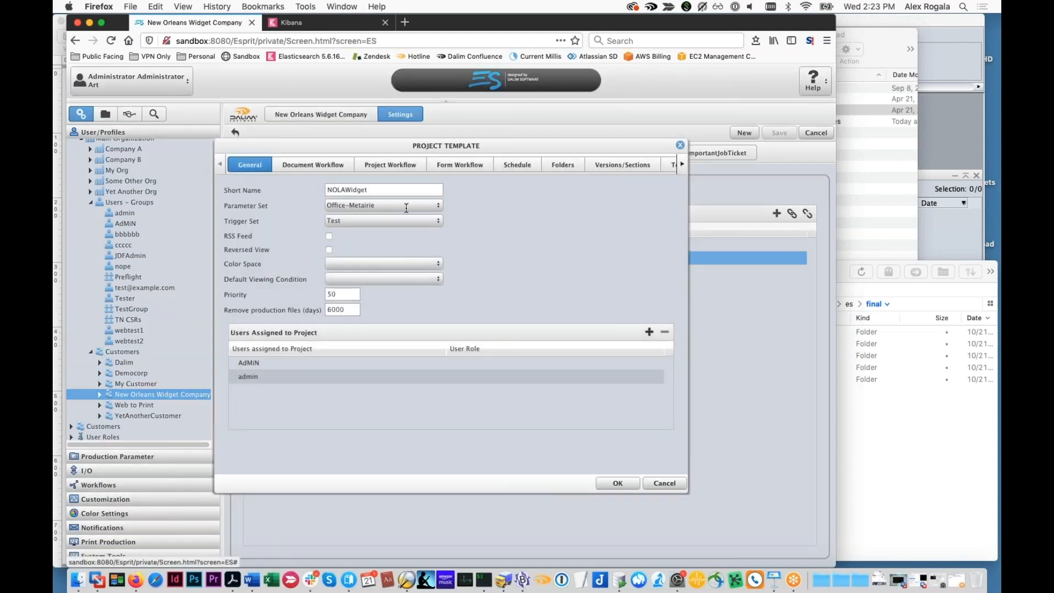
{"action": "left_click", "coordinate": [664, 483]}
Open the Simple_OneApproval workflow from October_2020_Webinar and inspect the settings of its Deliver to Press and Submit Files for Digital Edition steps
{"action": "left_click", "coordinate": [95, 485]}
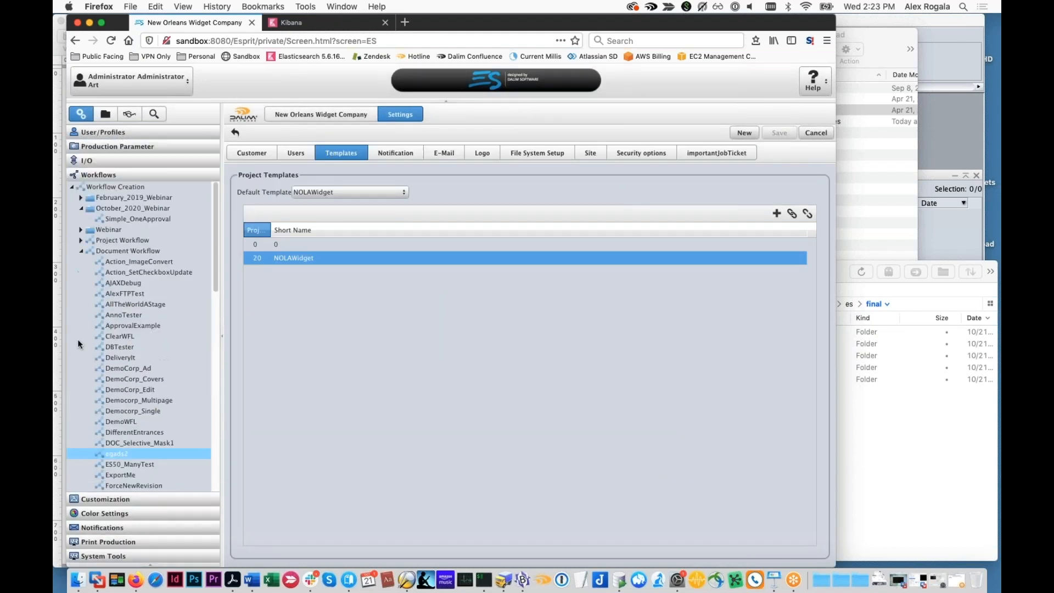
{"action": "scroll", "coordinate": [110, 236], "scroll_direction": "down", "scroll_amount": 2}
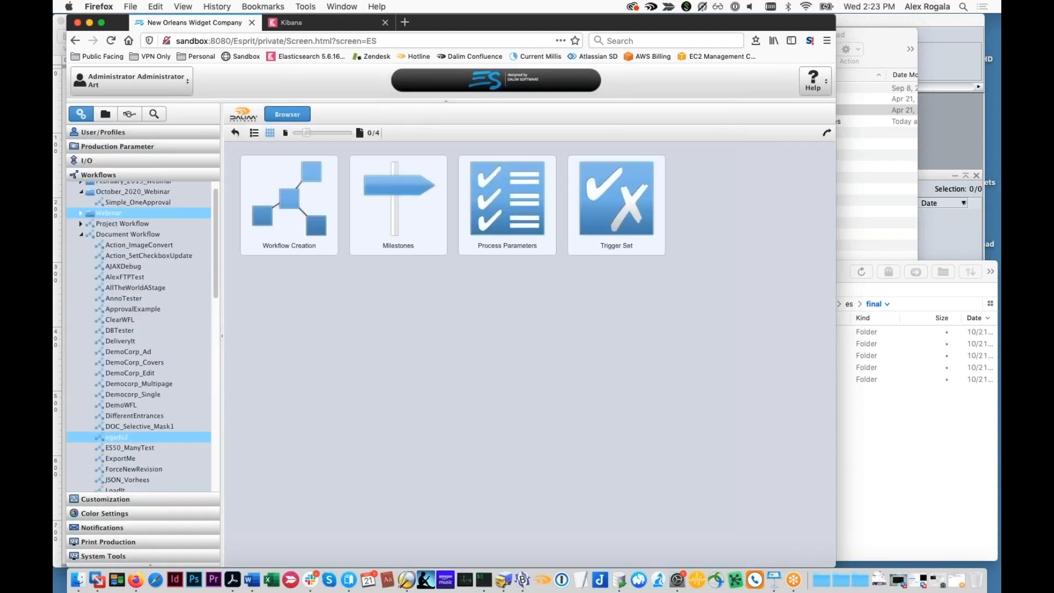
{"action": "left_click", "coordinate": [127, 204]}
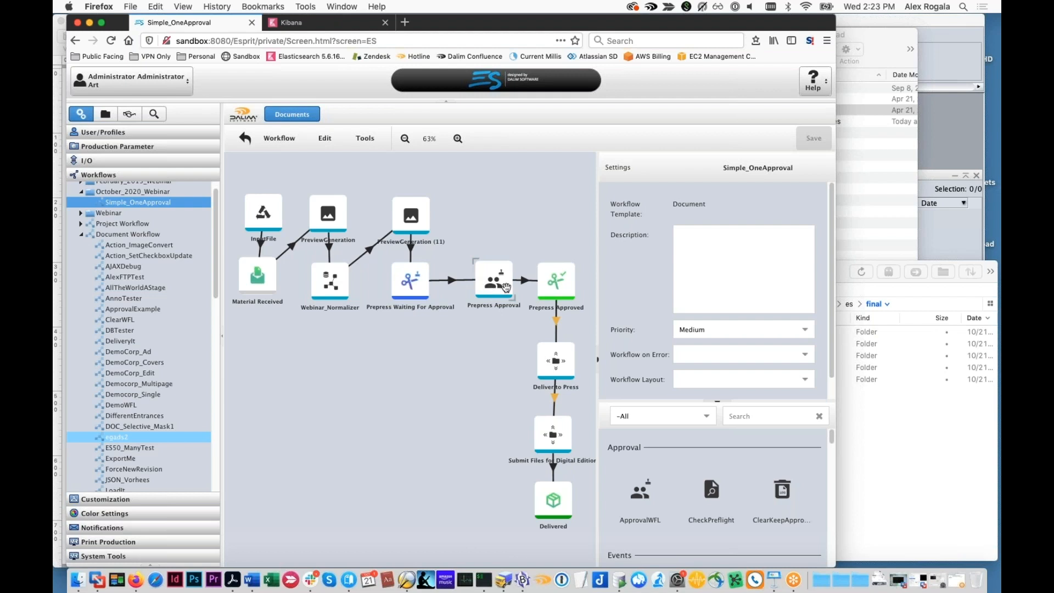
{"action": "left_click", "coordinate": [556, 367]}
{"action": "left_click", "coordinate": [556, 443]}
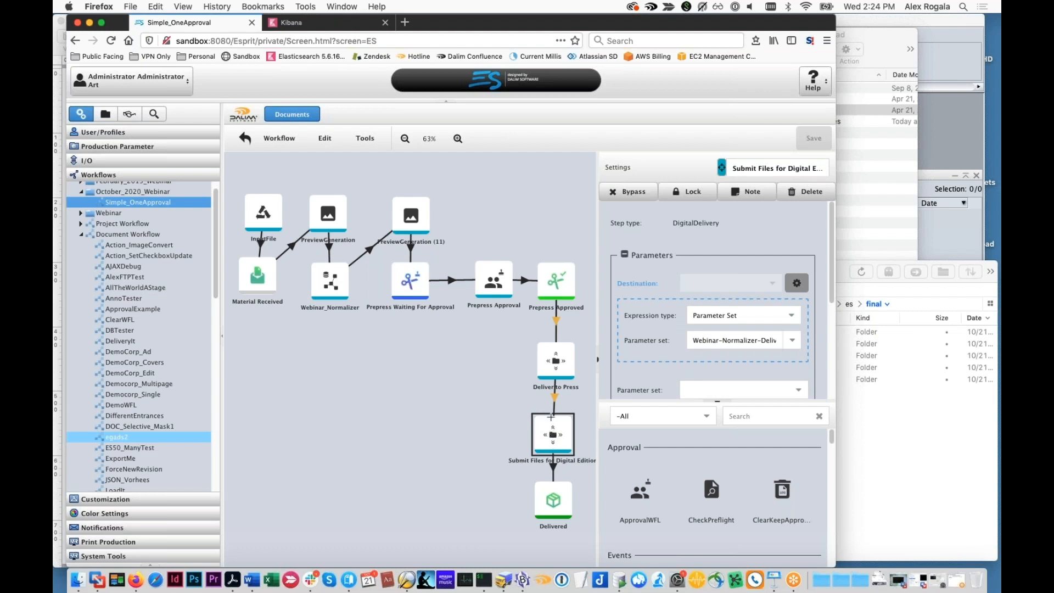
Examine the JavaScript condition on the link from Prepress Approved to Deliver to Press, including its DeliveryType metadata, and close it unchanged
{"action": "left_click", "coordinate": [556, 322]}
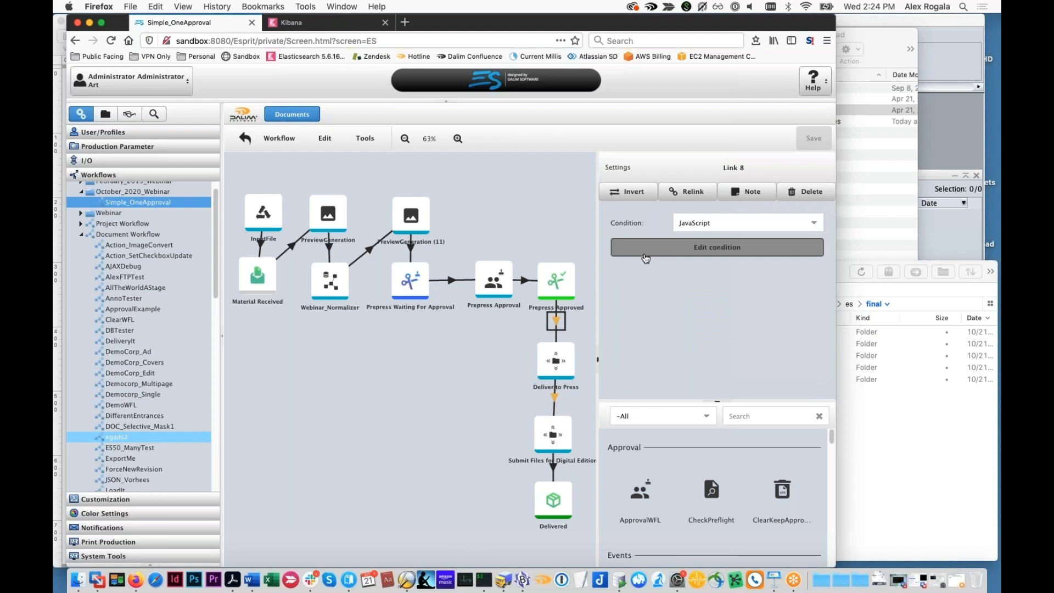
{"action": "left_click", "coordinate": [656, 253]}
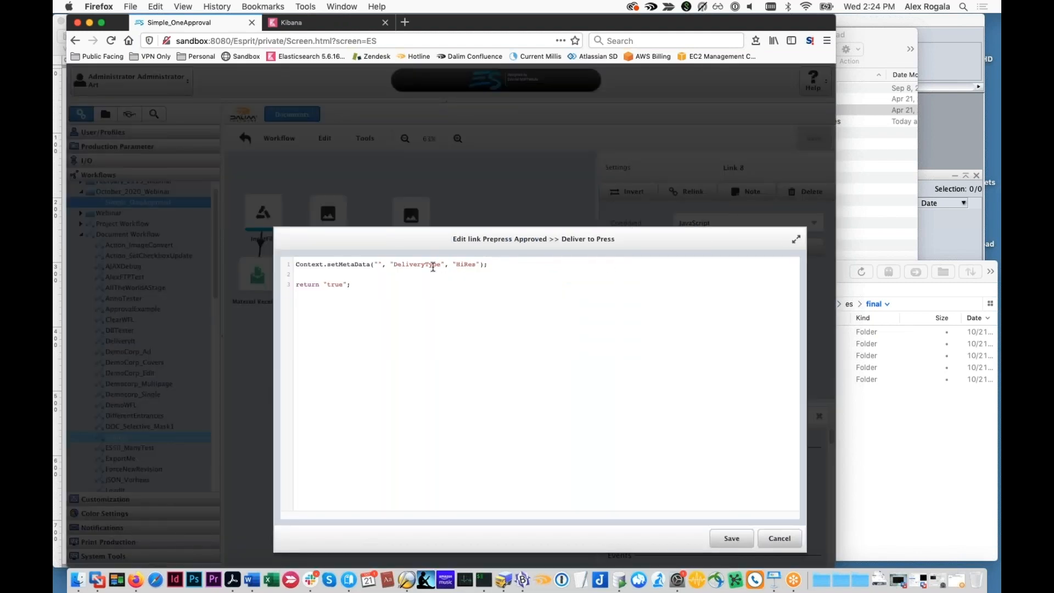
{"action": "double_click", "coordinate": [412, 265]}
{"action": "left_click", "coordinate": [466, 266]}
{"action": "left_click", "coordinate": [770, 541]}
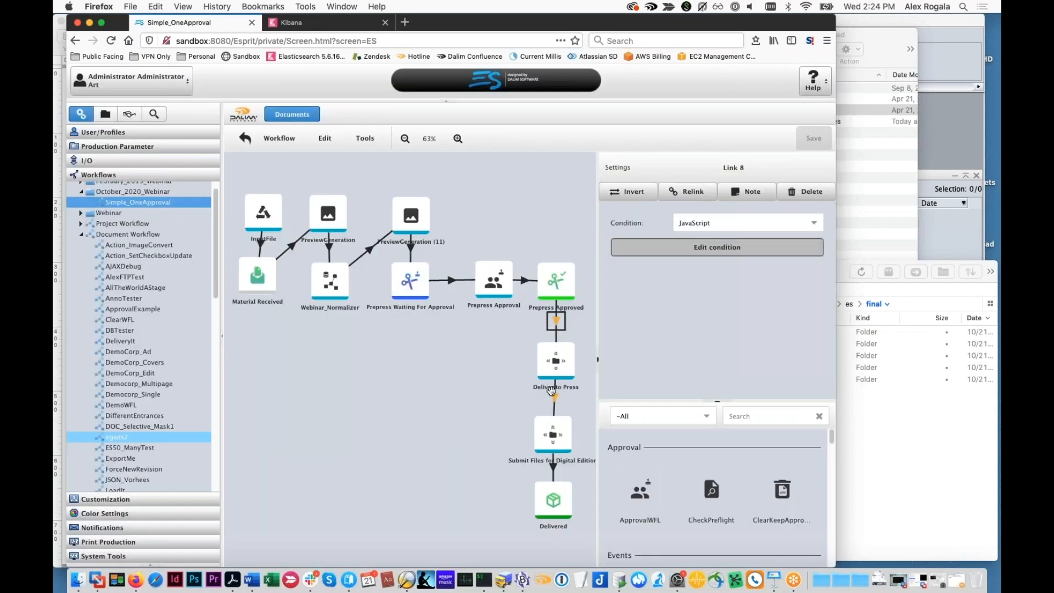
Examine the JavaScript condition on the link from Deliver to Press to Submit Files for Digital Edition, close it unchanged and deselect the link
{"action": "left_click", "coordinate": [657, 254]}
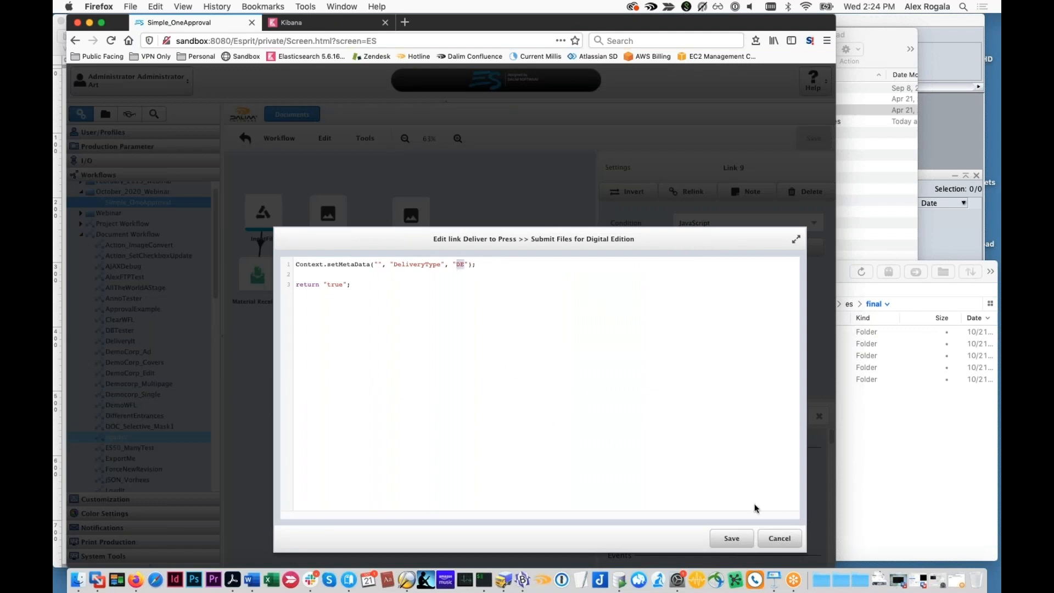
{"action": "left_click", "coordinate": [777, 537]}
{"action": "left_click", "coordinate": [485, 431]}
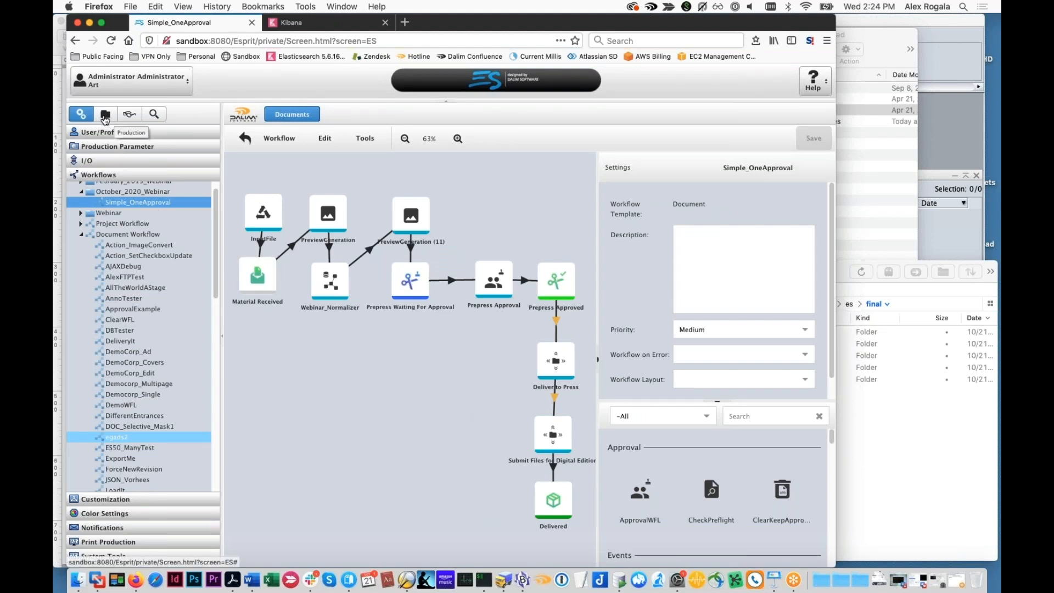
View the Webinar_Normalizer step's settings, switch to TWIST Editor and open the recent Webinar_Normalizer workflow
{"action": "left_click", "coordinate": [323, 278]}
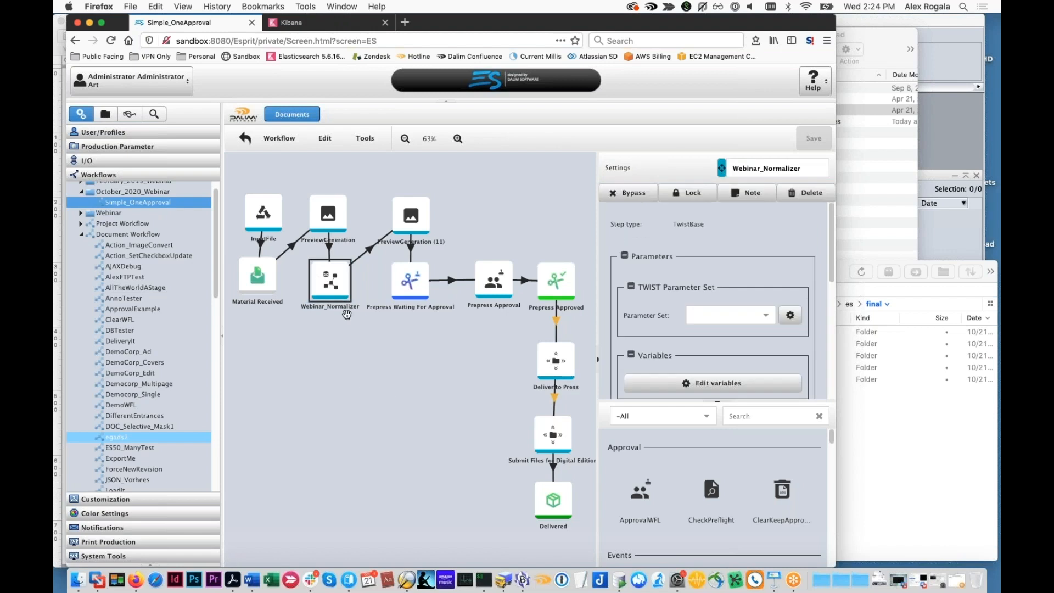
{"action": "left_click", "coordinate": [407, 580]}
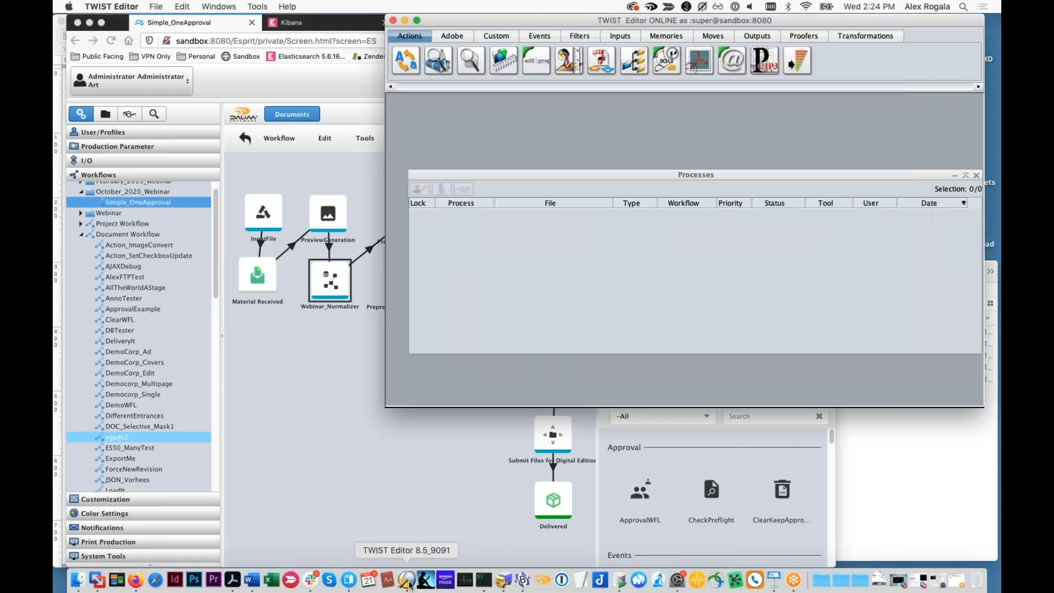
{"action": "left_click", "coordinate": [156, 7]}
{"action": "mouse_move", "coordinate": [192, 33]}
{"action": "left_click", "coordinate": [266, 33]}
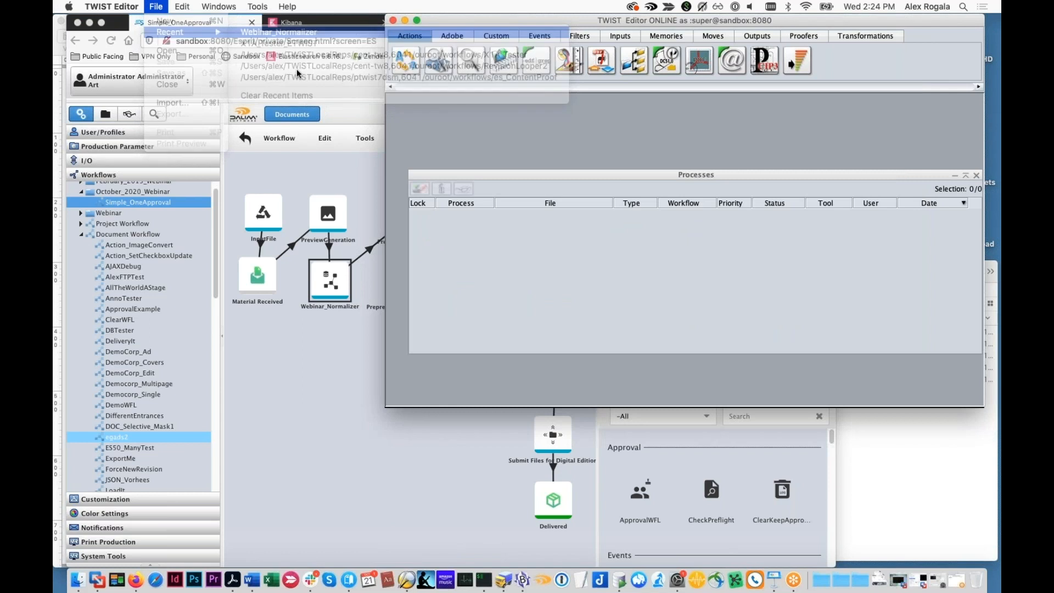
Inspect the rule in the SetParamFromRE tool of the Webinar_Normalizer workflow and close its editor without changes
{"action": "left_click", "coordinate": [578, 147]}
{"action": "double_click", "coordinate": [579, 146]}
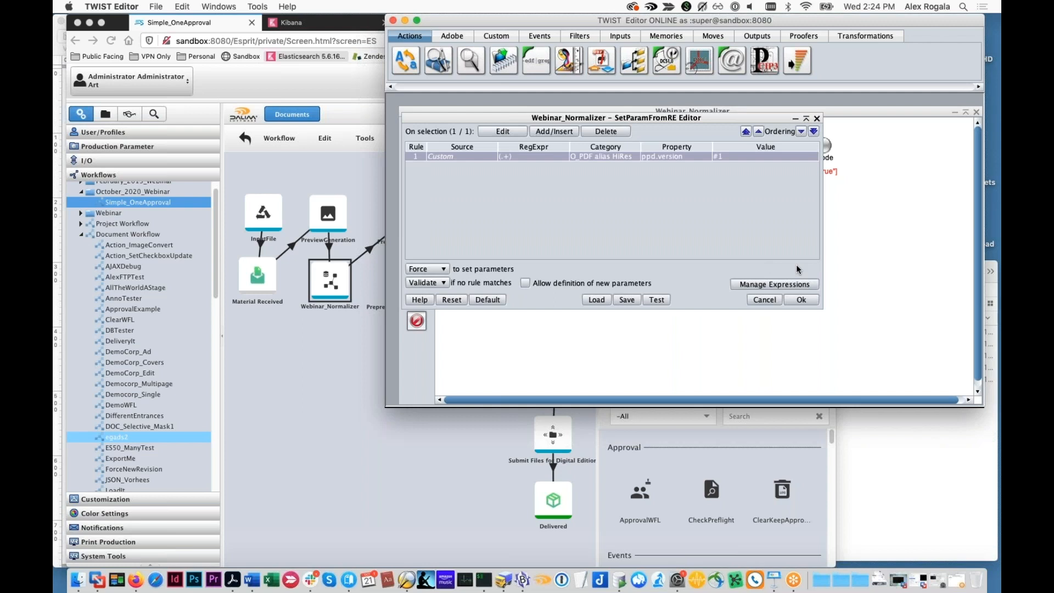
{"action": "left_click", "coordinate": [773, 304]}
{"action": "right_click", "coordinate": [776, 300]}
{"action": "left_click", "coordinate": [767, 318]}
Review the workflow variables in the PPD configuration of Webinar_Normalizer and cancel the configuration
{"action": "right_click", "coordinate": [757, 310]}
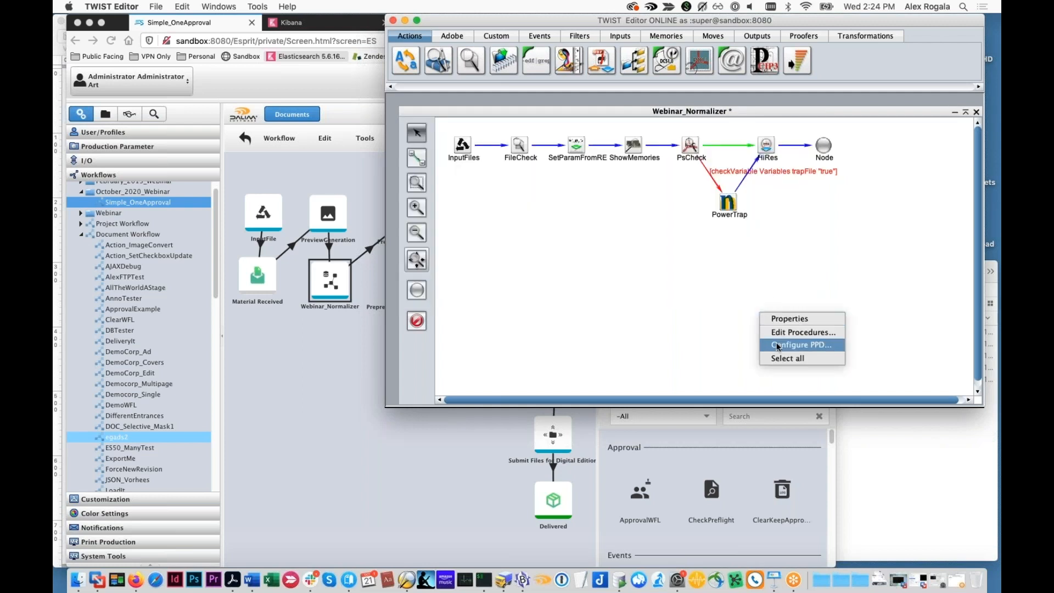
{"action": "left_click", "coordinate": [780, 344]}
{"action": "left_click", "coordinate": [586, 242]}
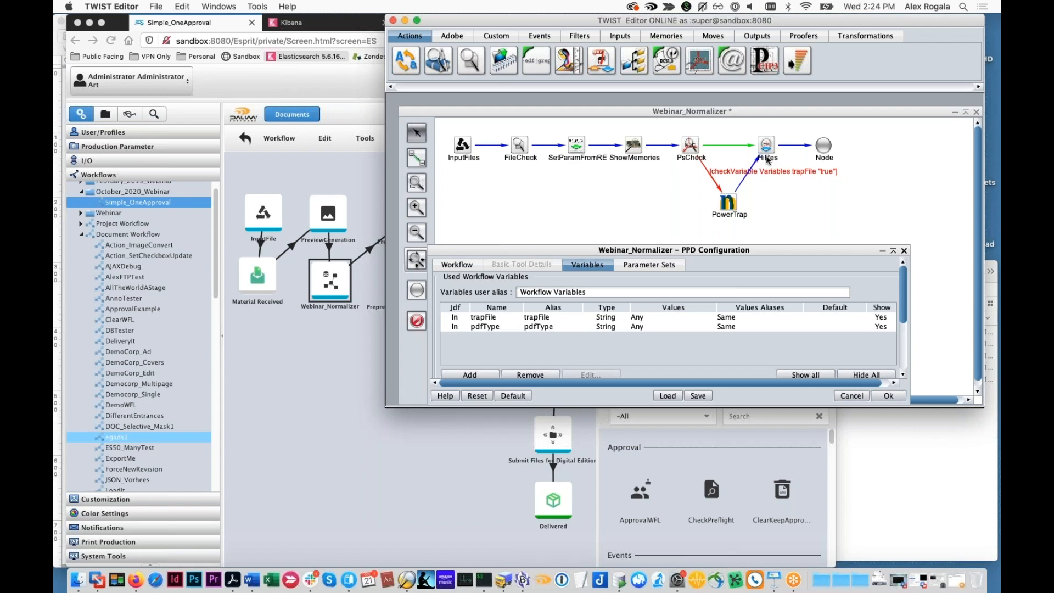
{"action": "left_click", "coordinate": [850, 396]}
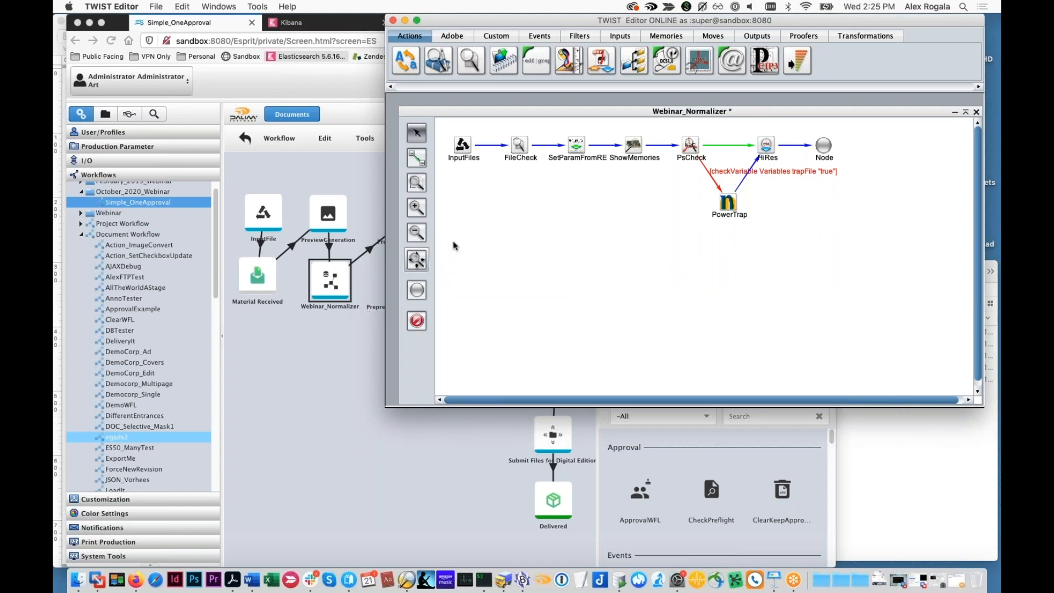
Switch to Firefox, review the Webinar_Normalizer step's trapFile and pdfType variables and the available expression types, and cancel without changes
{"action": "left_click", "coordinate": [314, 342]}
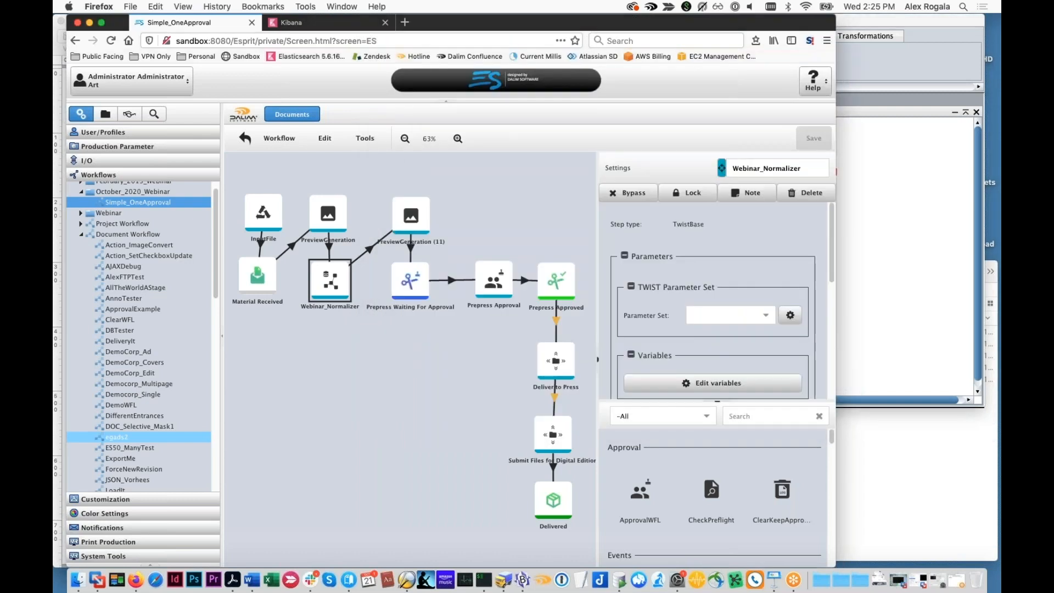
{"action": "left_click", "coordinate": [696, 387]}
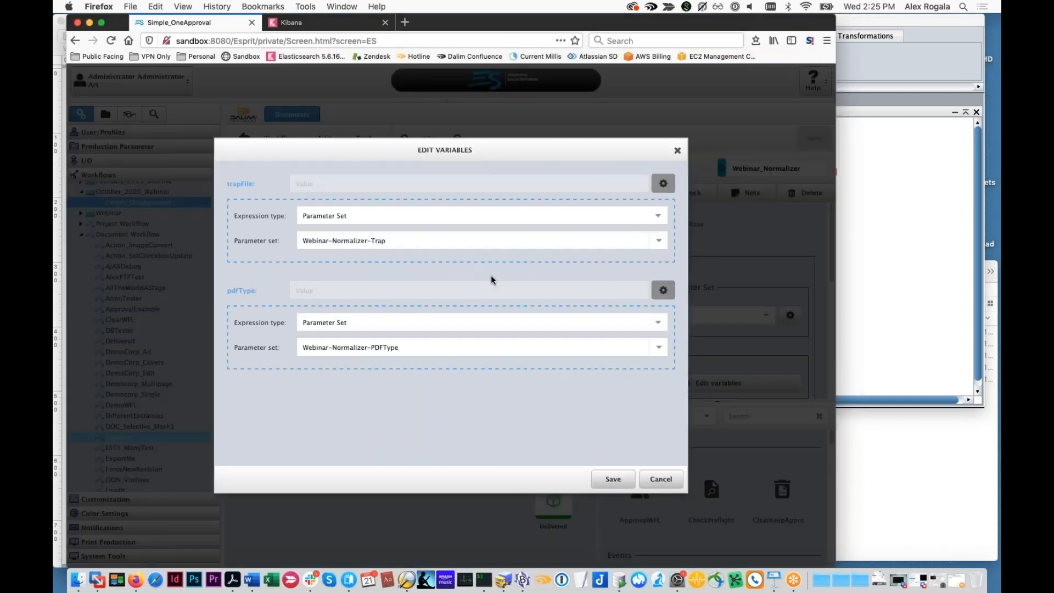
{"action": "left_click_drag", "start_coordinate": [428, 149], "coordinate": [444, 154]}
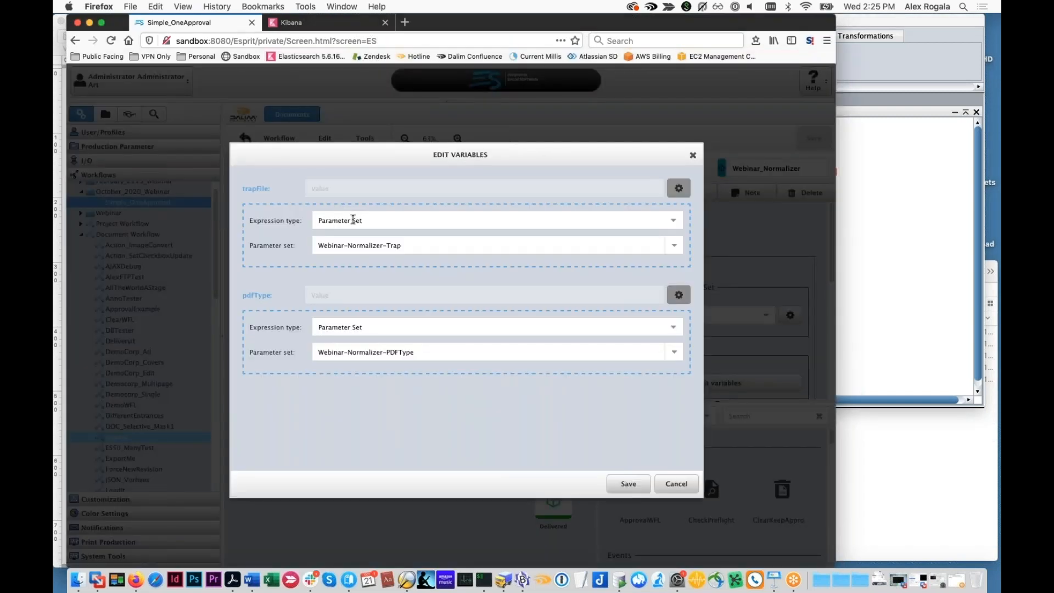
{"action": "left_click", "coordinate": [396, 218]}
{"action": "left_click", "coordinate": [394, 219]}
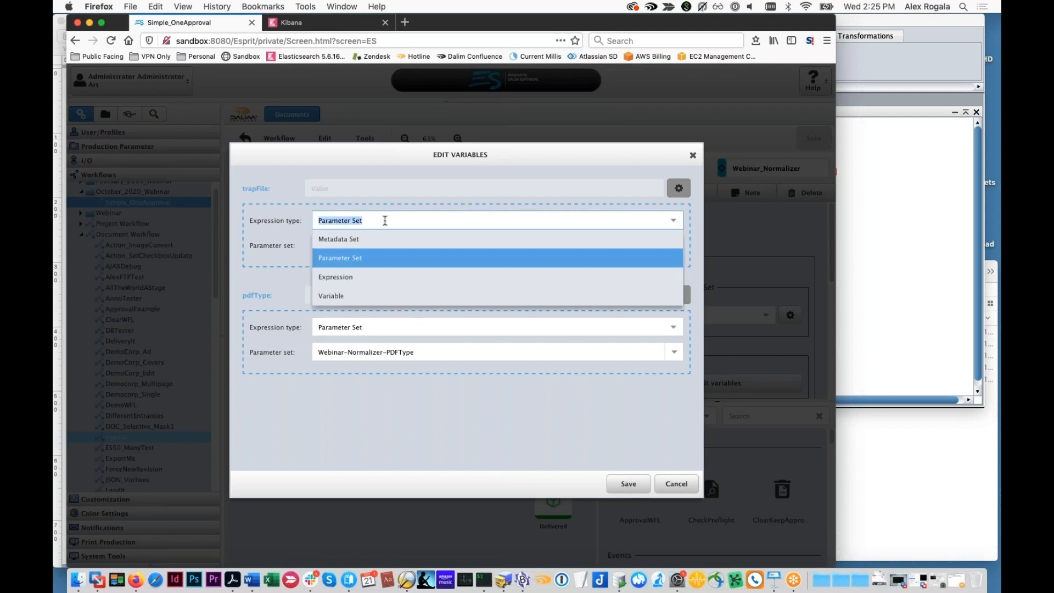
{"action": "left_click", "coordinate": [278, 197]}
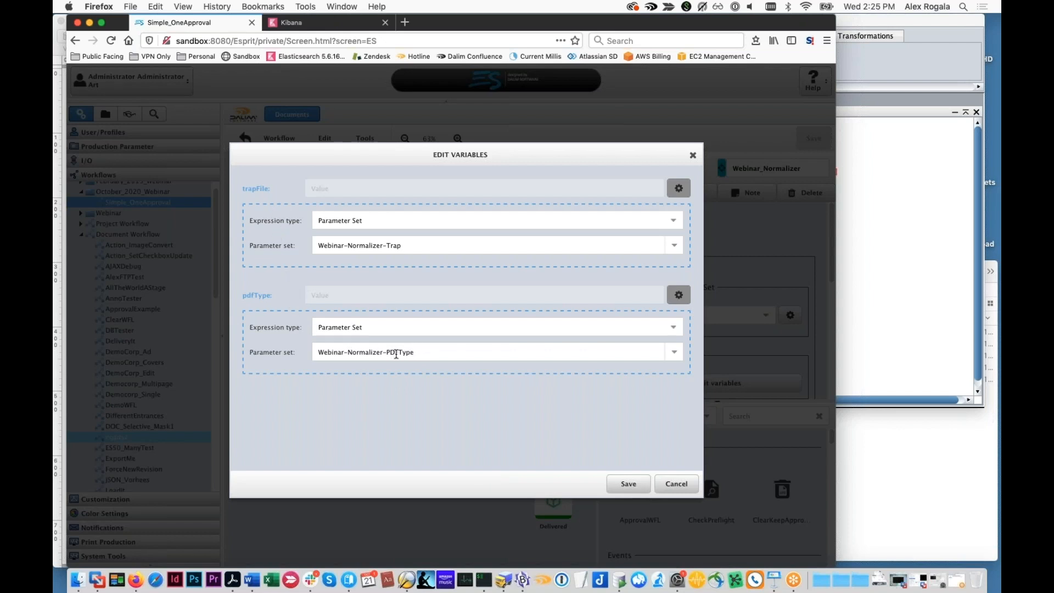
{"action": "left_click", "coordinate": [669, 483]}
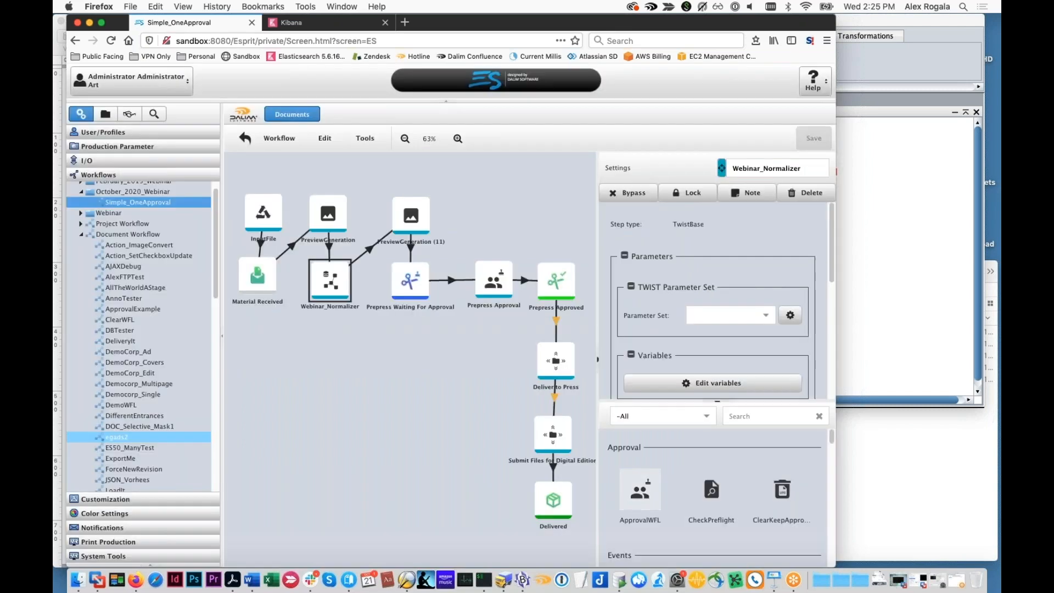
Check which parameter sets supply the destinations of the Deliver to Press and Submit Files for Digital Edition steps
{"action": "left_click", "coordinate": [555, 358]}
{"action": "left_click_drag", "start_coordinate": [693, 342], "coordinate": [784, 343]}
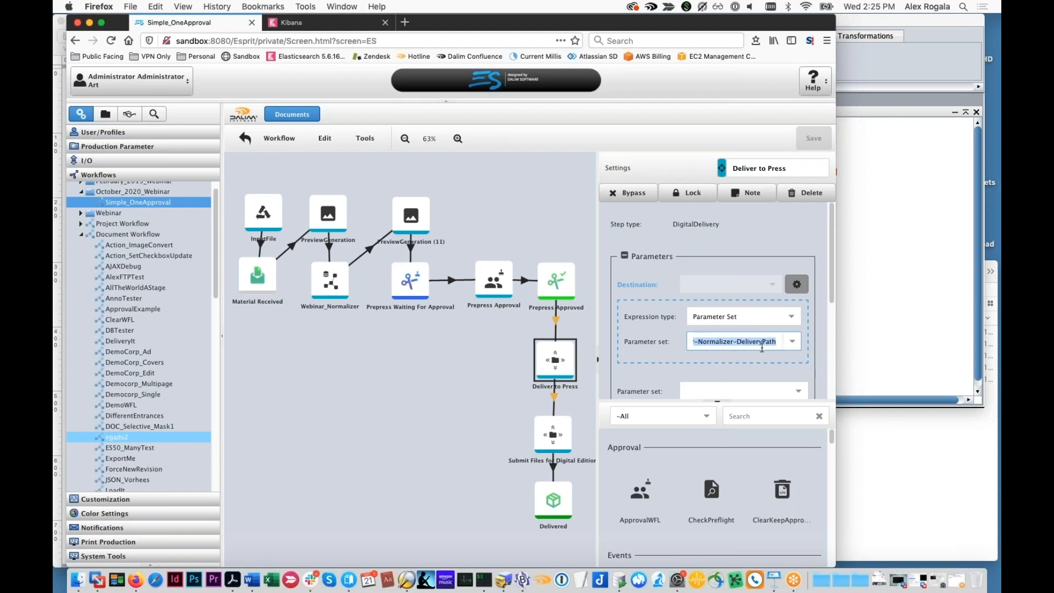
{"action": "left_click", "coordinate": [549, 436]}
{"action": "left_click_drag", "start_coordinate": [694, 342], "coordinate": [615, 344]}
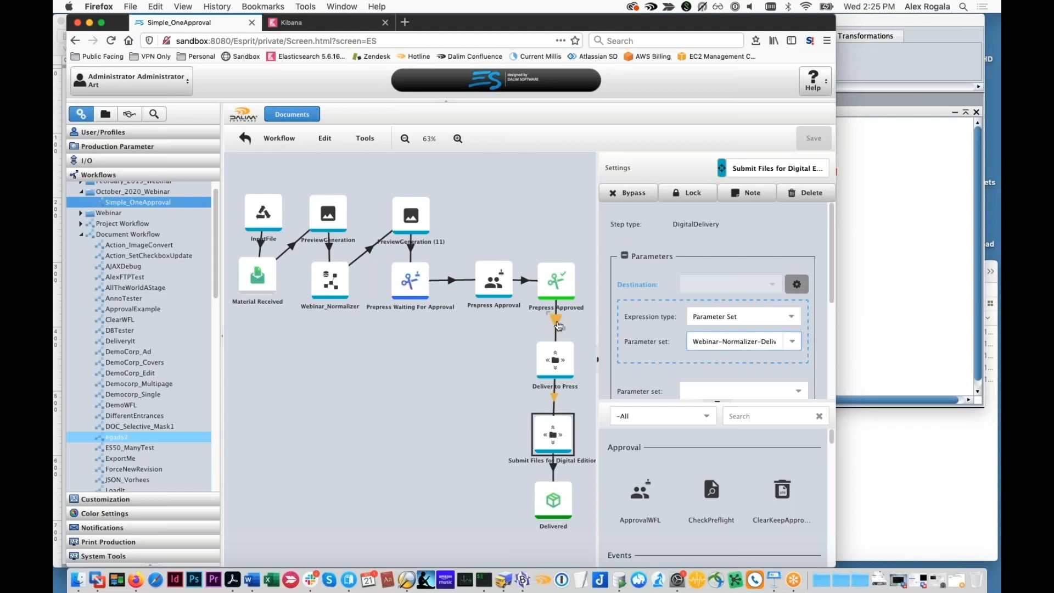
Switch to TWIST Editor, review the SetParamFromRE rule of the Webinar_Normalizer workflow once more and close its editor
{"action": "left_click", "coordinate": [873, 317]}
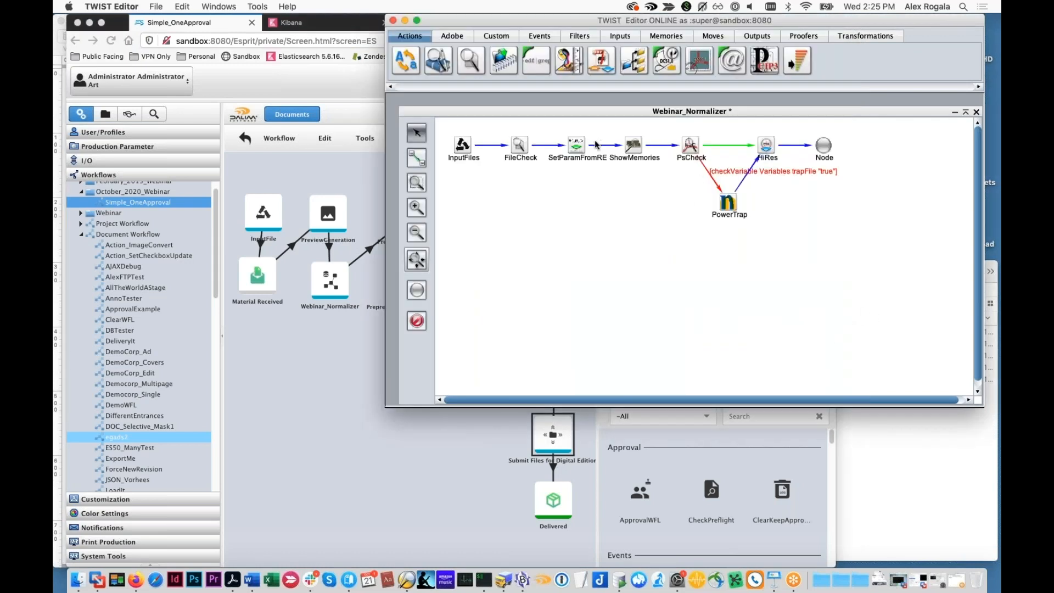
{"action": "double_click", "coordinate": [578, 144]}
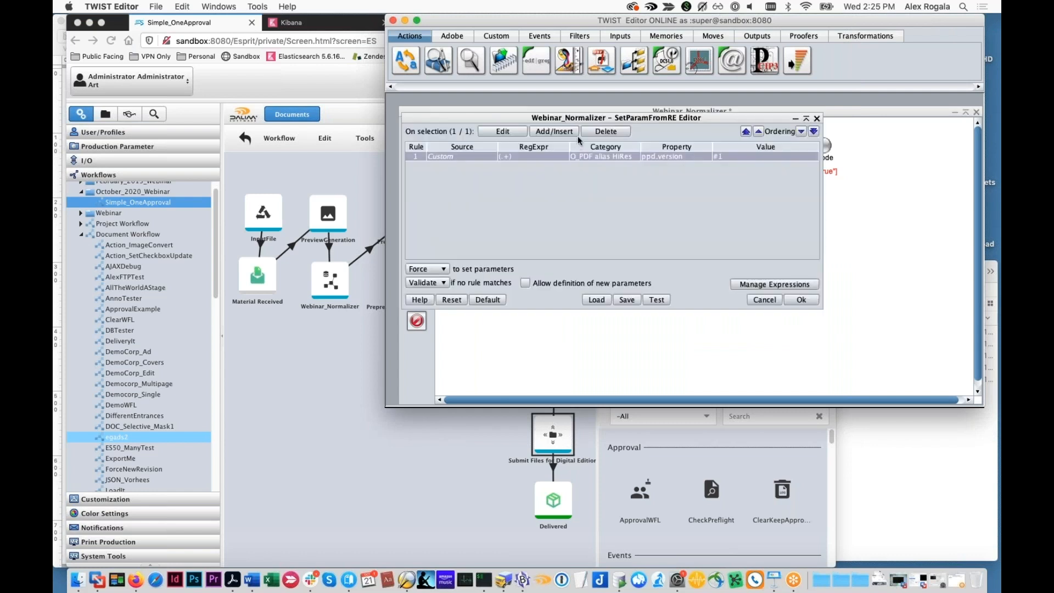
{"action": "left_click_drag", "start_coordinate": [656, 229], "coordinate": [701, 232]}
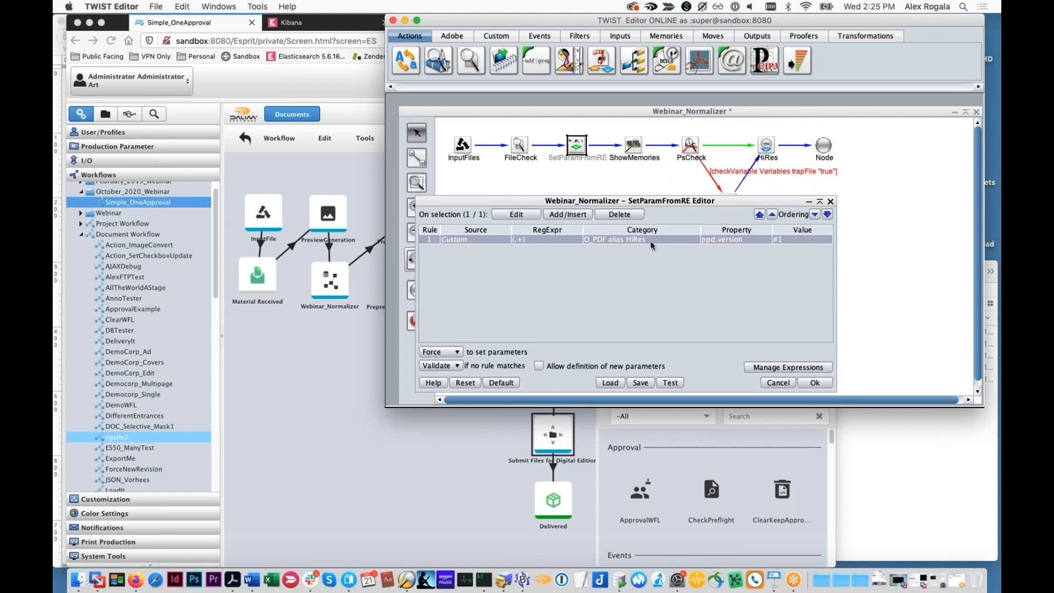
{"action": "left_click", "coordinate": [829, 202]}
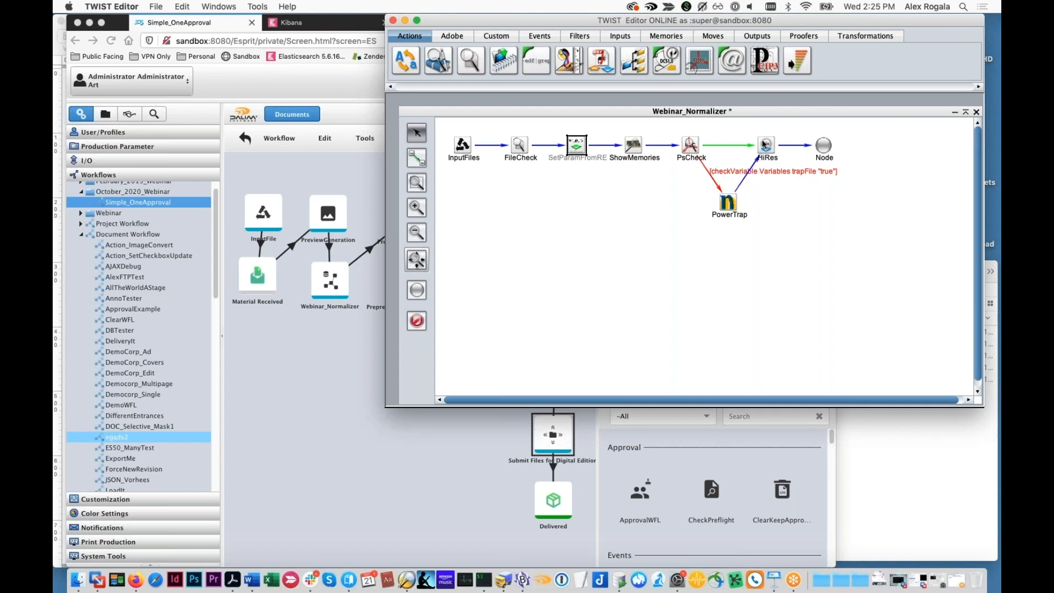
Return to Firefox and delete the existing DemoMailerR2.pdf document from the Summer 2021 Brochure project
{"action": "left_click", "coordinate": [306, 372]}
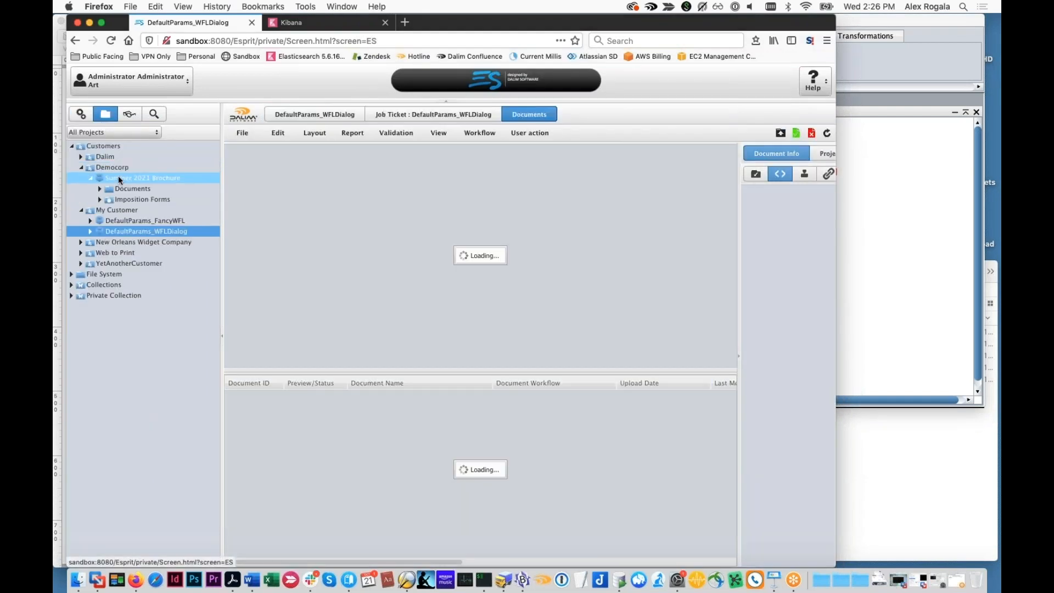
{"action": "left_click", "coordinate": [120, 178]}
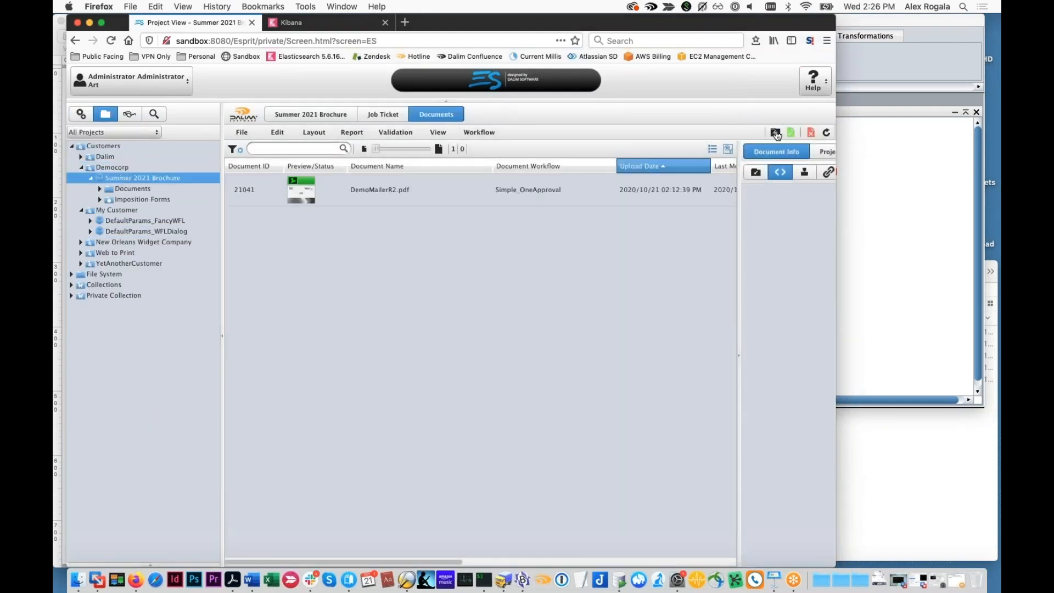
{"action": "right_click", "coordinate": [564, 194]}
{"action": "left_click", "coordinate": [589, 253]}
{"action": "left_click", "coordinate": [429, 336]}
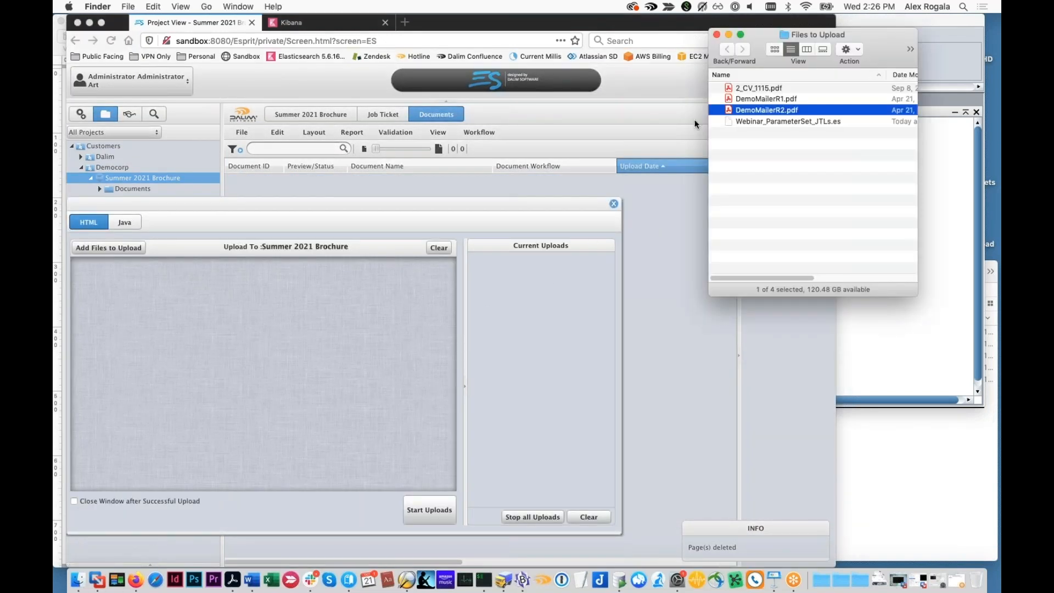
Upload DemoMailerR2.pdf to the Summer 2021 Brochure project, refresh the document list and select the new document
{"action": "left_click_drag", "start_coordinate": [743, 110], "coordinate": [264, 384]}
{"action": "left_click", "coordinate": [414, 515]}
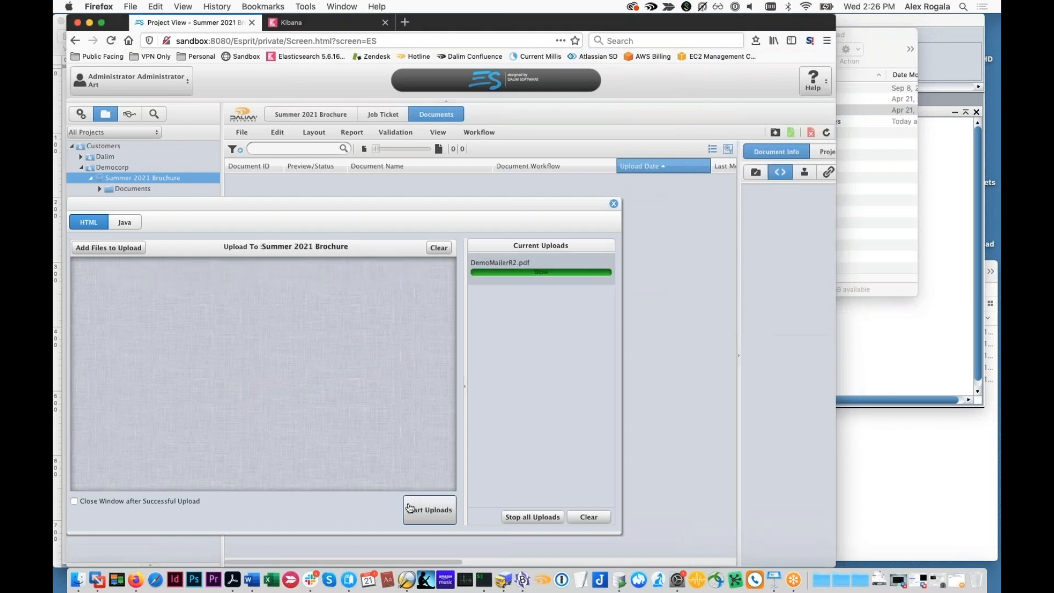
{"action": "left_click", "coordinate": [615, 204]}
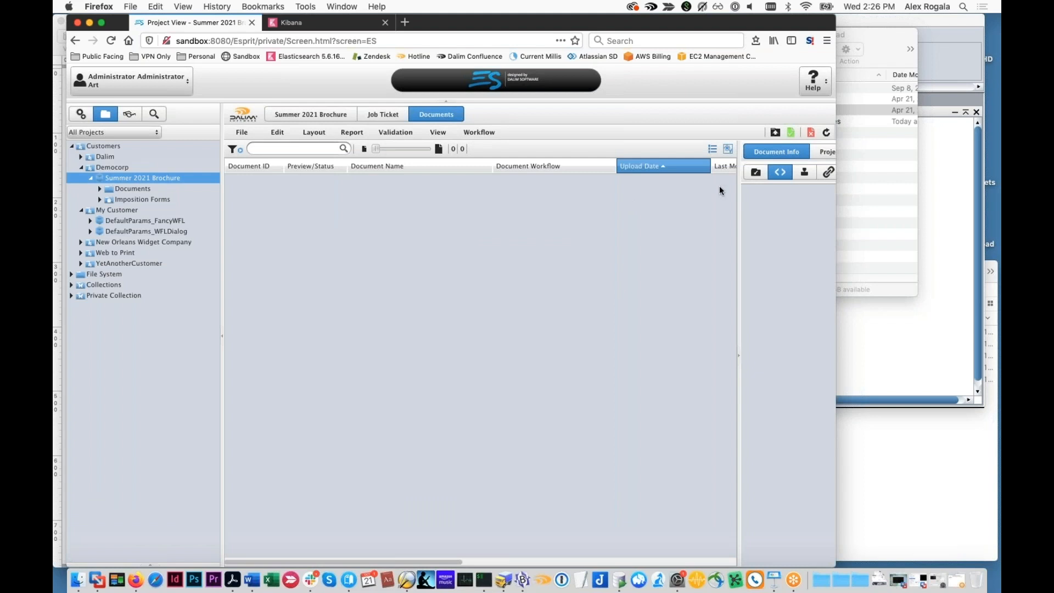
{"action": "left_click", "coordinate": [828, 133]}
{"action": "left_click", "coordinate": [571, 193]}
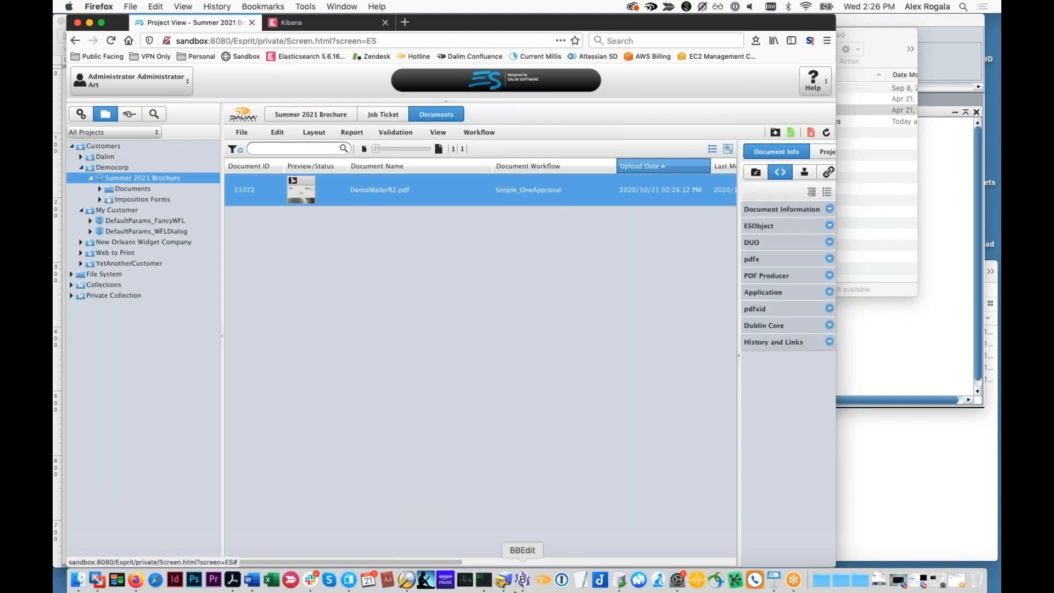
Switch to TWIST Editor and examine the PowerTrap entry in the process logs of the uploaded DemoMailerR2.pdf
{"action": "left_click", "coordinate": [406, 579]}
{"action": "left_click_drag", "start_coordinate": [460, 111], "coordinate": [471, 319]}
{"action": "left_click", "coordinate": [520, 215]}
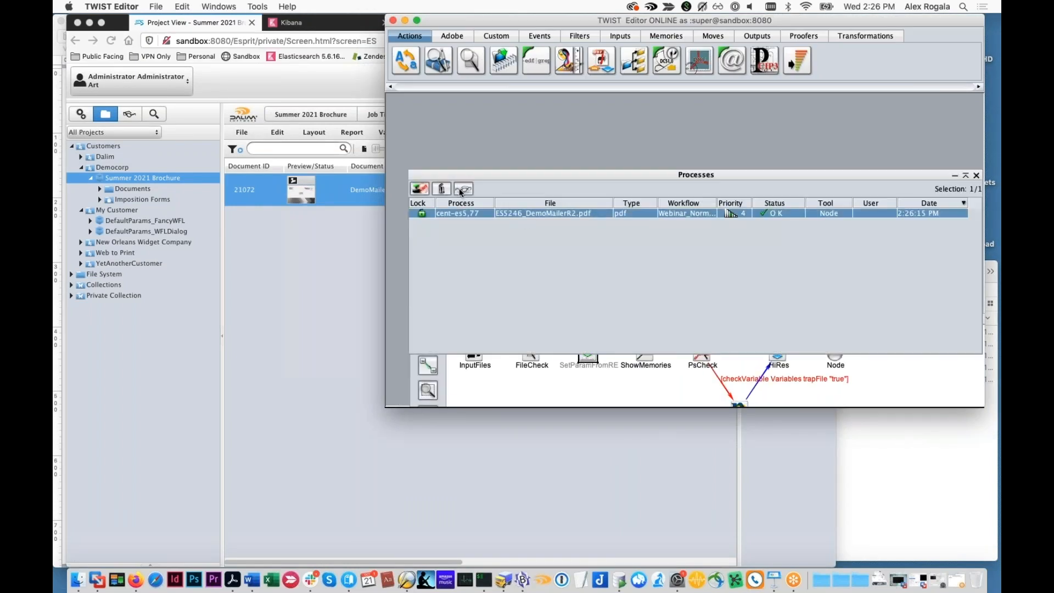
{"action": "left_click", "coordinate": [463, 189]}
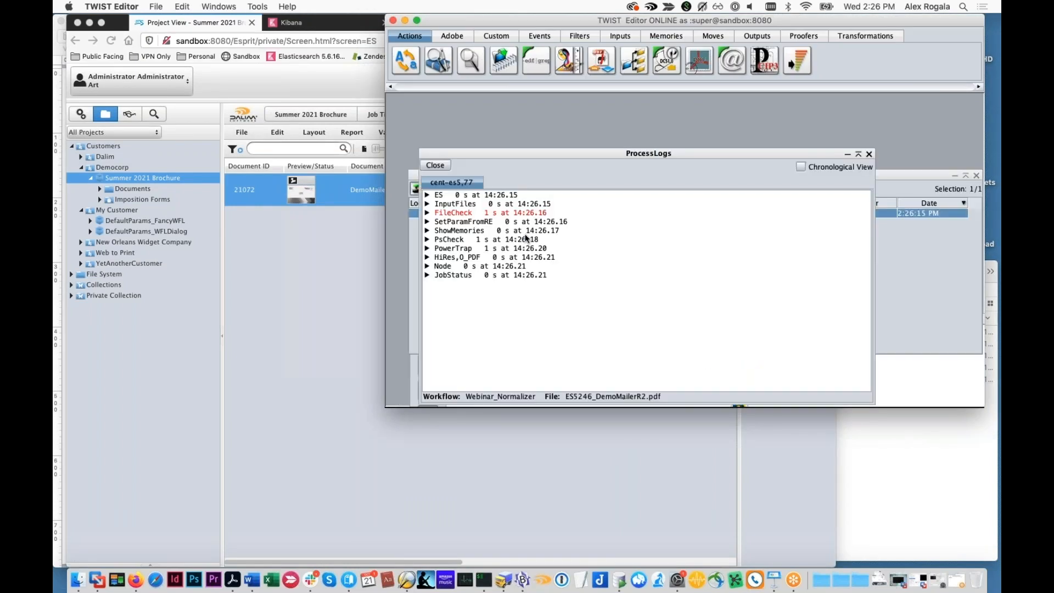
{"action": "left_click", "coordinate": [428, 249]}
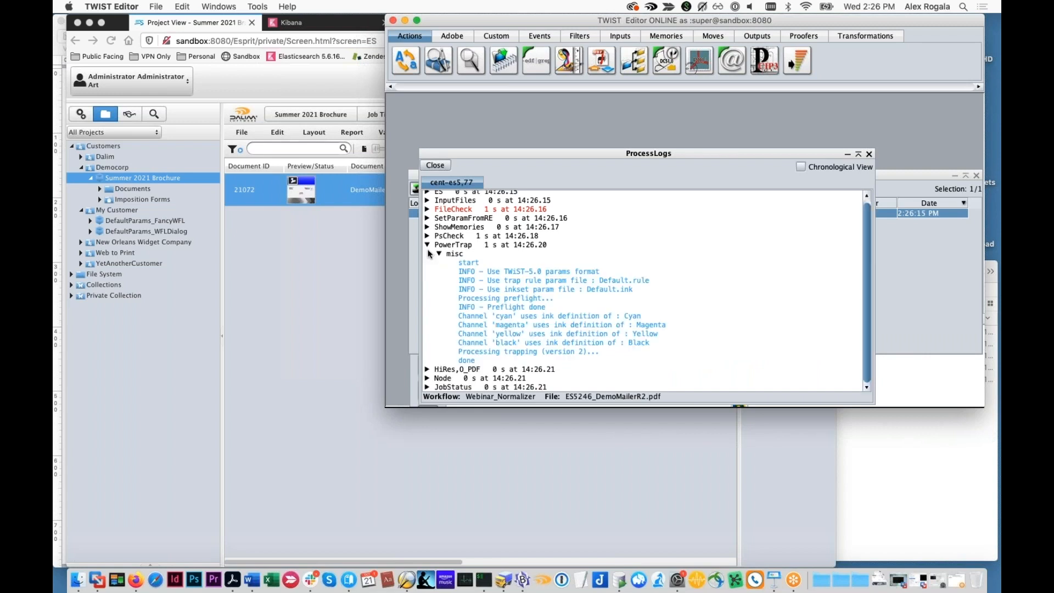
{"action": "left_click_drag", "start_coordinate": [499, 153], "coordinate": [478, 340]}
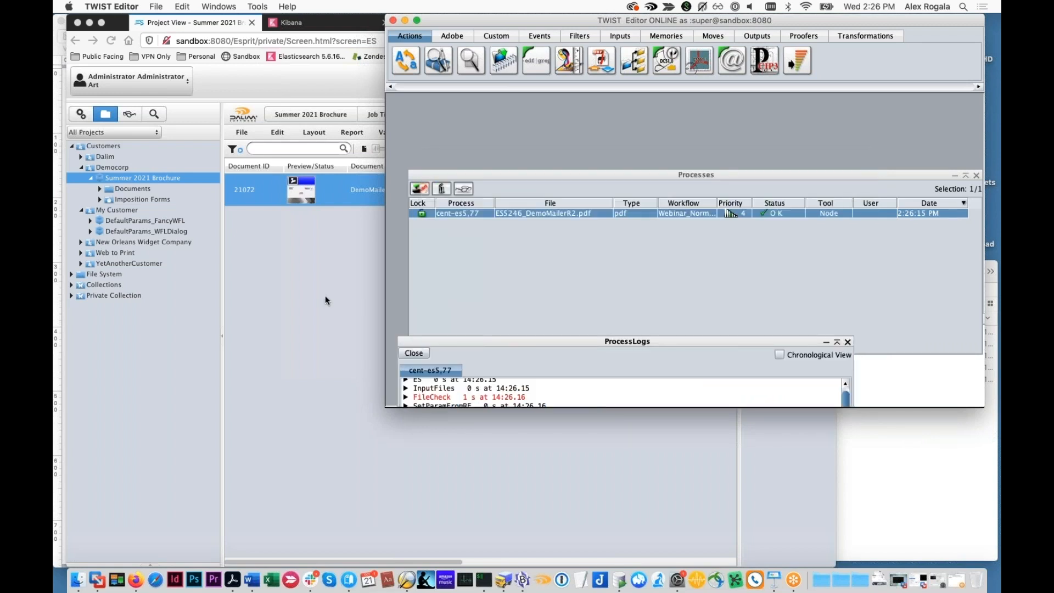
Switch back to Firefox and approve the selected DemoMailerR2.pdf document
{"action": "left_click", "coordinate": [325, 299]}
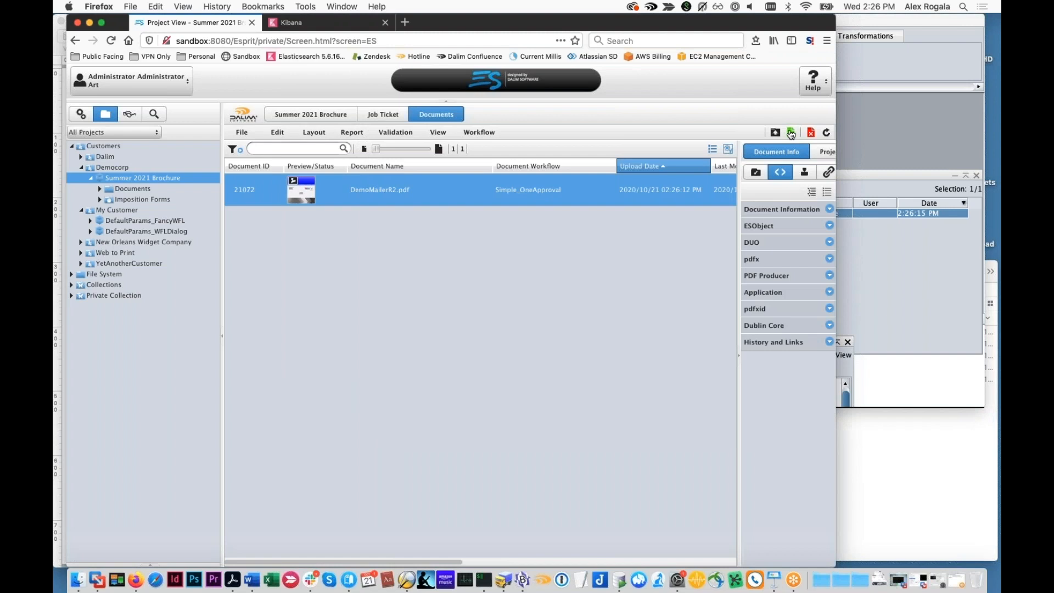
{"action": "left_click", "coordinate": [791, 134]}
{"action": "left_click", "coordinate": [764, 553]}
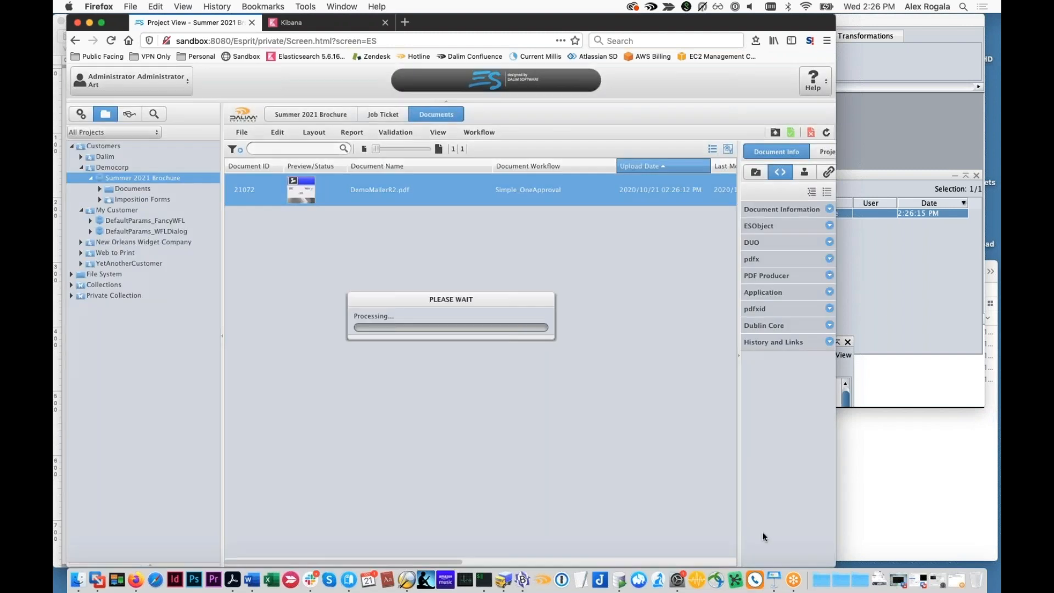
Switch to Transmit, expand the DE and HiRes folders under delivery > MrPrint, and download the HiRes DemoMailerR2.pdf
{"action": "left_click", "coordinate": [873, 300]}
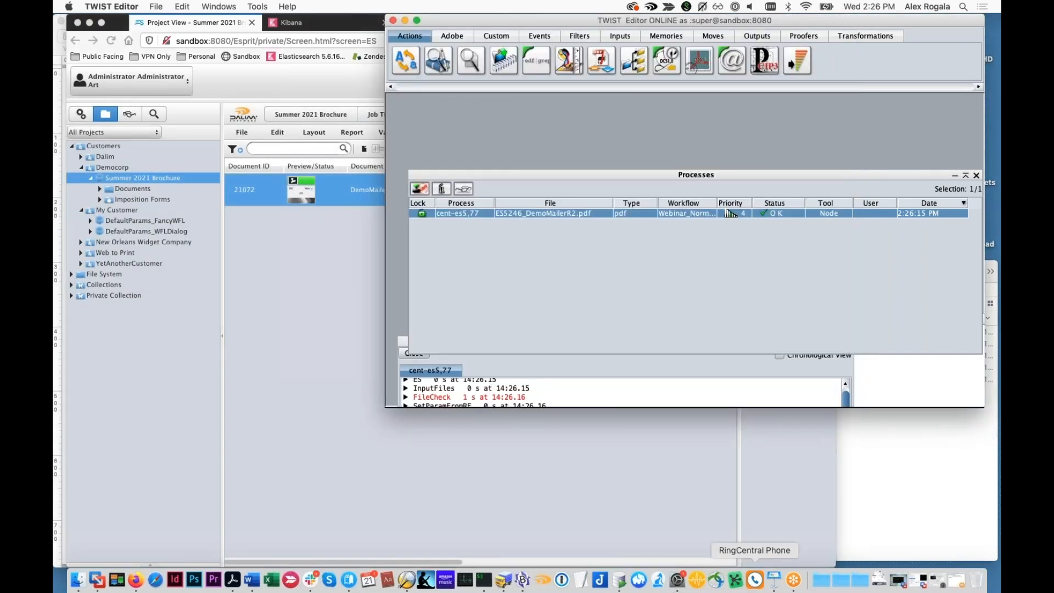
{"action": "left_click", "coordinate": [504, 580]}
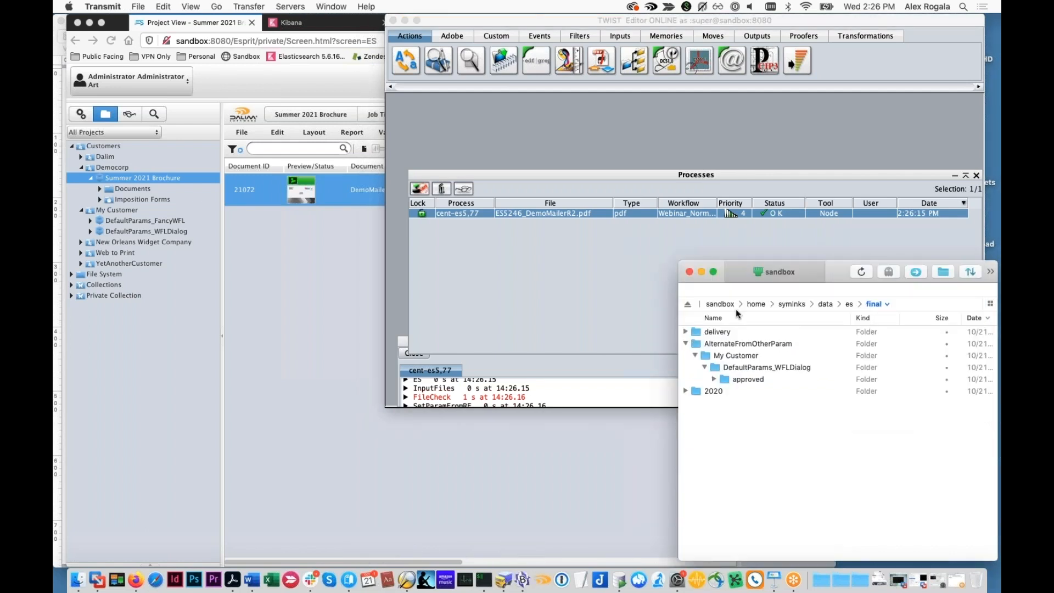
{"action": "left_click", "coordinate": [686, 332]}
{"action": "left_click", "coordinate": [696, 344]}
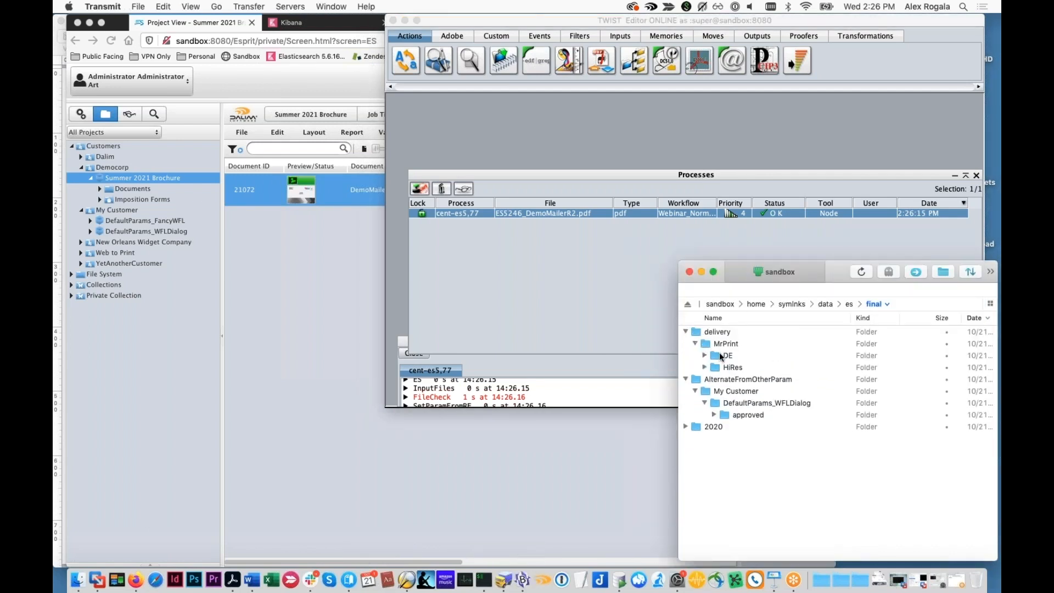
{"action": "left_click", "coordinate": [705, 356]}
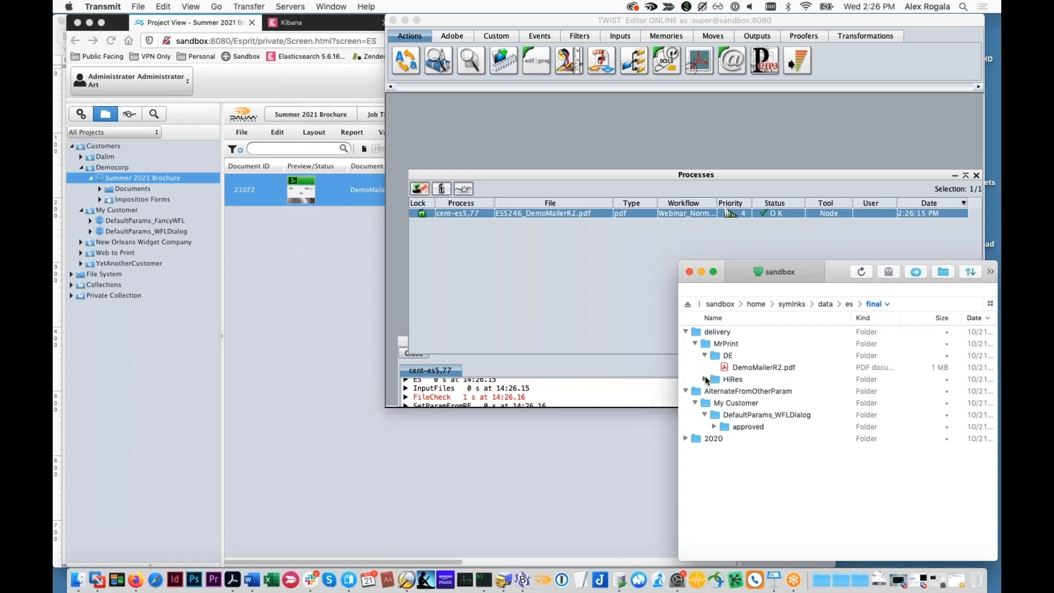
{"action": "left_click", "coordinate": [705, 380]}
{"action": "left_click", "coordinate": [730, 391]}
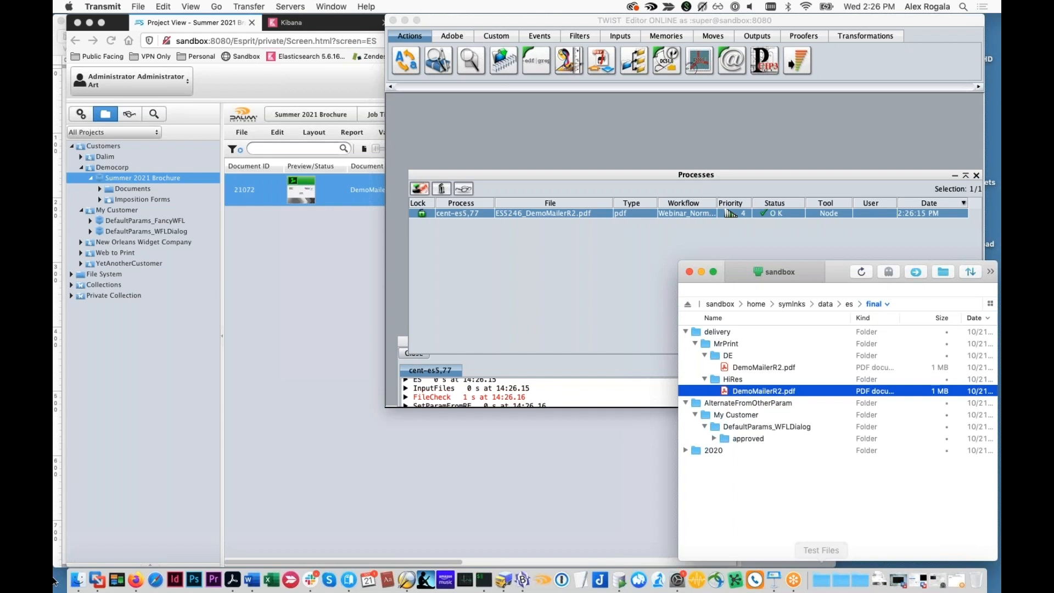
Go to the Downloads folder in Finder and open the downloaded DemoMailerR2.pdf in Acrobat Pro DC
{"action": "left_click", "coordinate": [78, 583]}
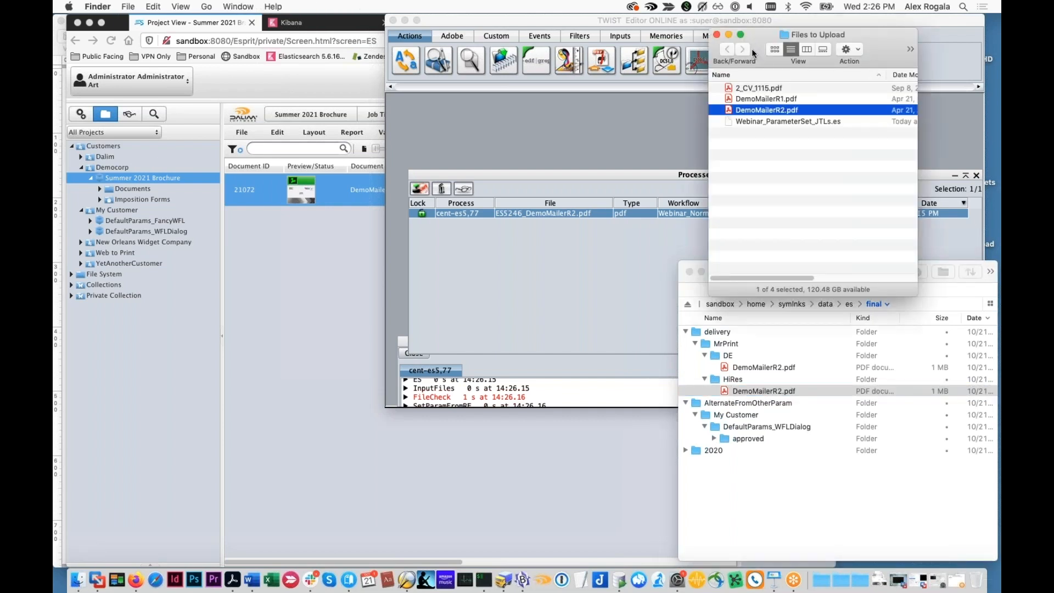
{"action": "key", "text": "super+t"}
{"action": "left_click_drag", "start_coordinate": [782, 42], "coordinate": [1000, 66]}
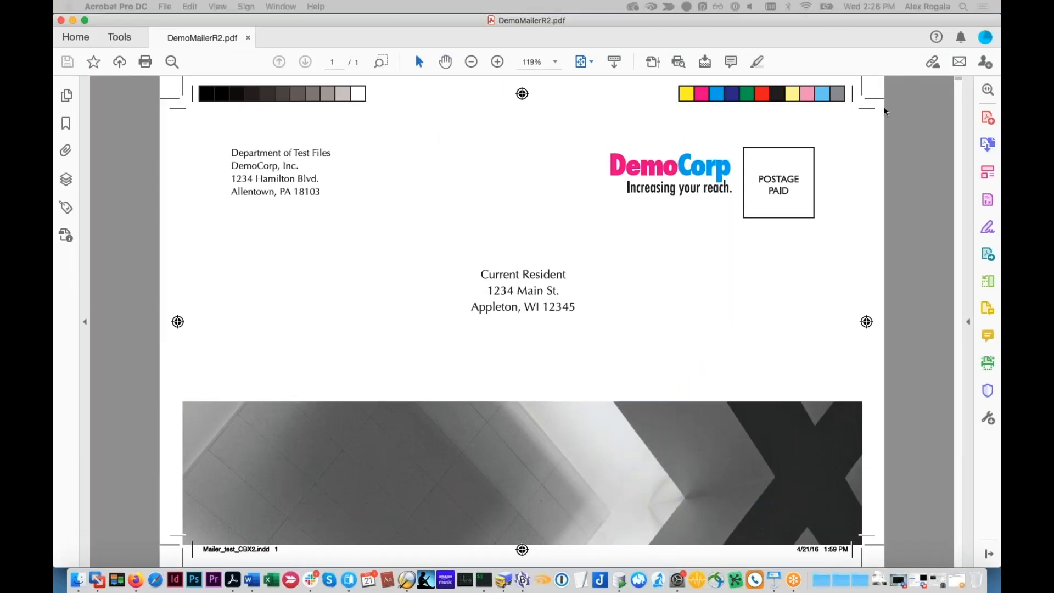
Inspect the custom document properties of DemoMailerR2.pdf, cancel the dialog, hide Acrobat and return to the Summer 2021 Brochure project in Firefox
{"action": "left_click_drag", "start_coordinate": [1001, 69], "coordinate": [778, 212]}
{"action": "left_click_drag", "start_coordinate": [1000, 145], "coordinate": [394, 105]}
{"action": "left_click", "coordinate": [632, 122]}
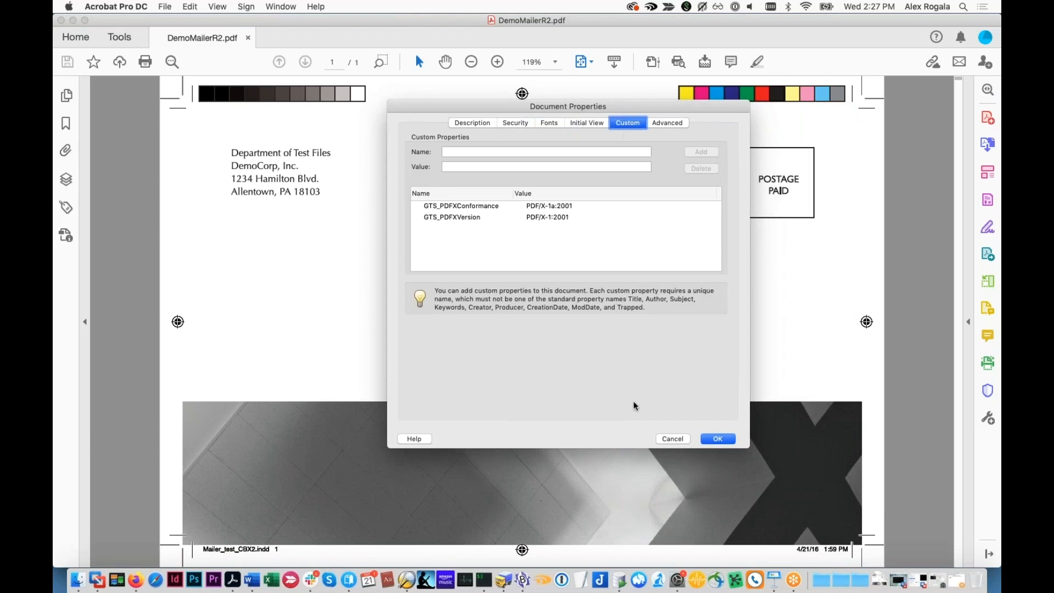
{"action": "left_click", "coordinate": [674, 439]}
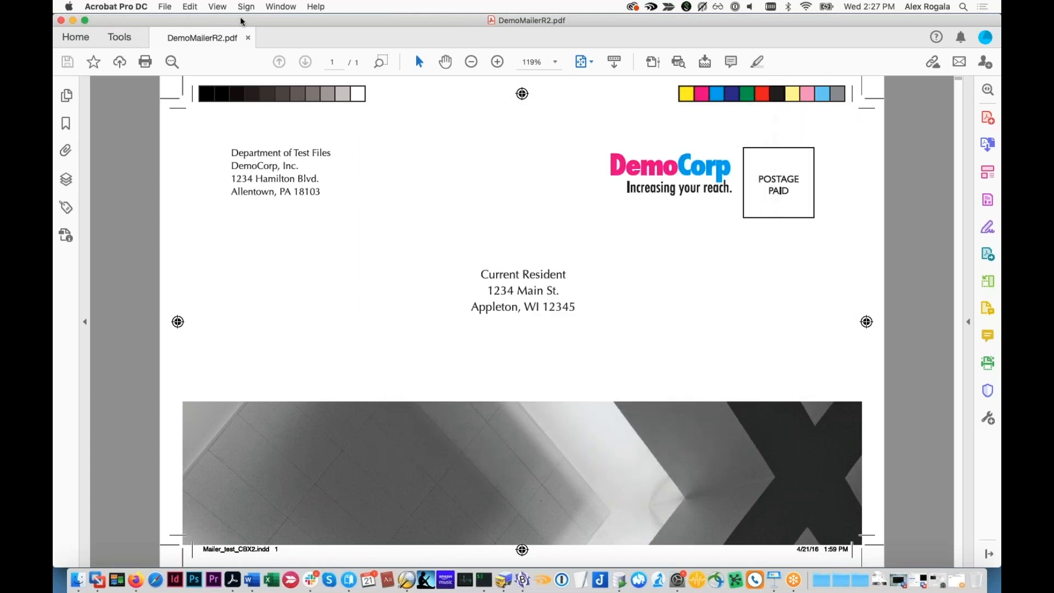
{"action": "key", "text": "super+h"}
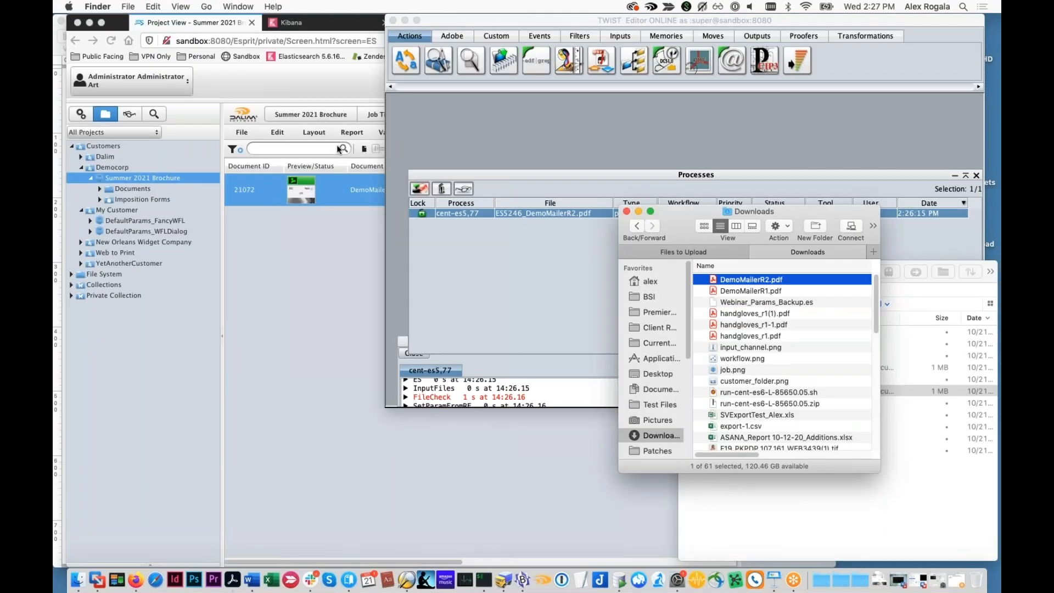
{"action": "left_click", "coordinate": [291, 228]}
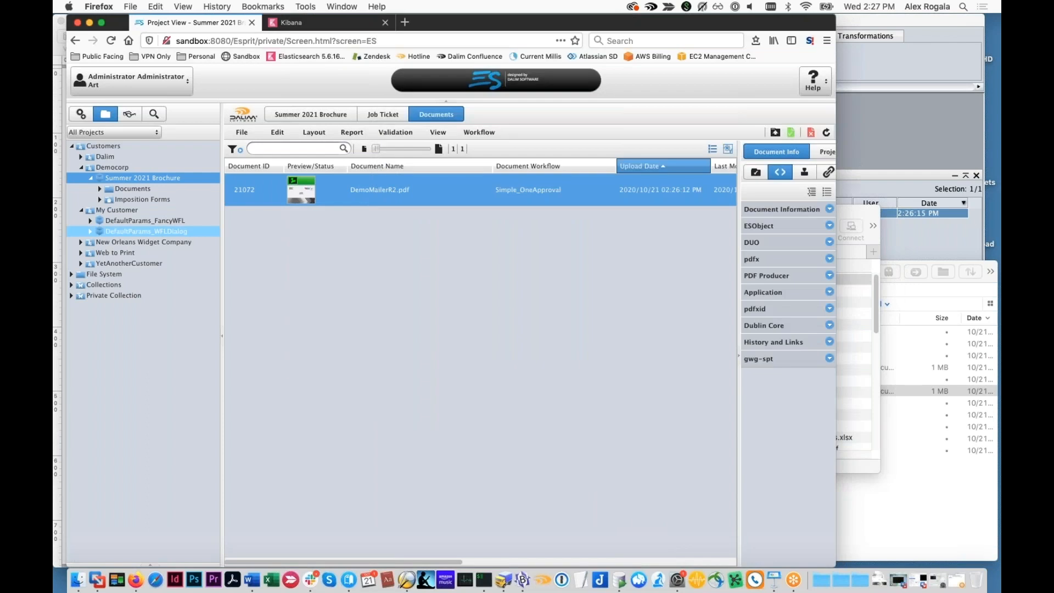
Upload DemoMailerR1.pdf to the Winter 2020 Widget Catalog project under New Orleans Widget Company and refresh the document list
{"action": "left_click", "coordinate": [98, 242]}
{"action": "left_click", "coordinate": [112, 263]}
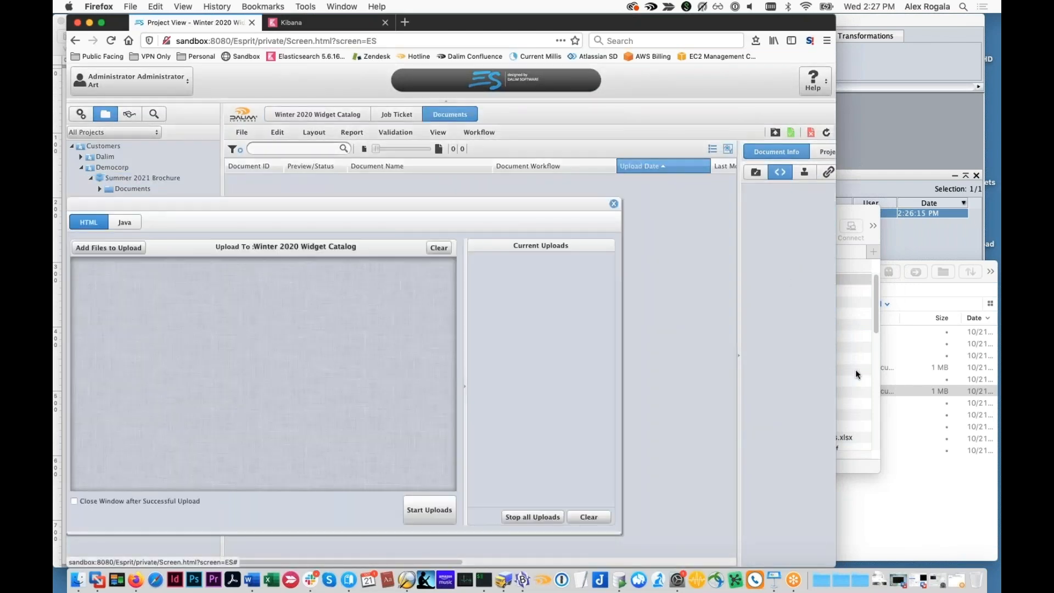
{"action": "left_click", "coordinate": [856, 374]}
{"action": "left_click", "coordinate": [730, 254]}
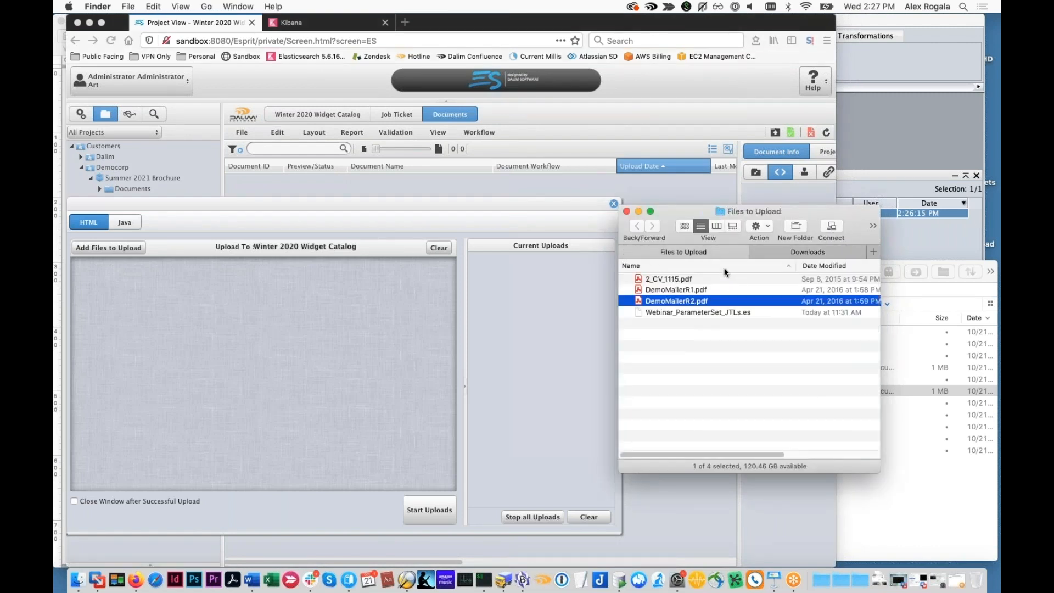
{"action": "left_click_drag", "start_coordinate": [662, 290], "coordinate": [373, 330]}
{"action": "left_click", "coordinate": [430, 489]}
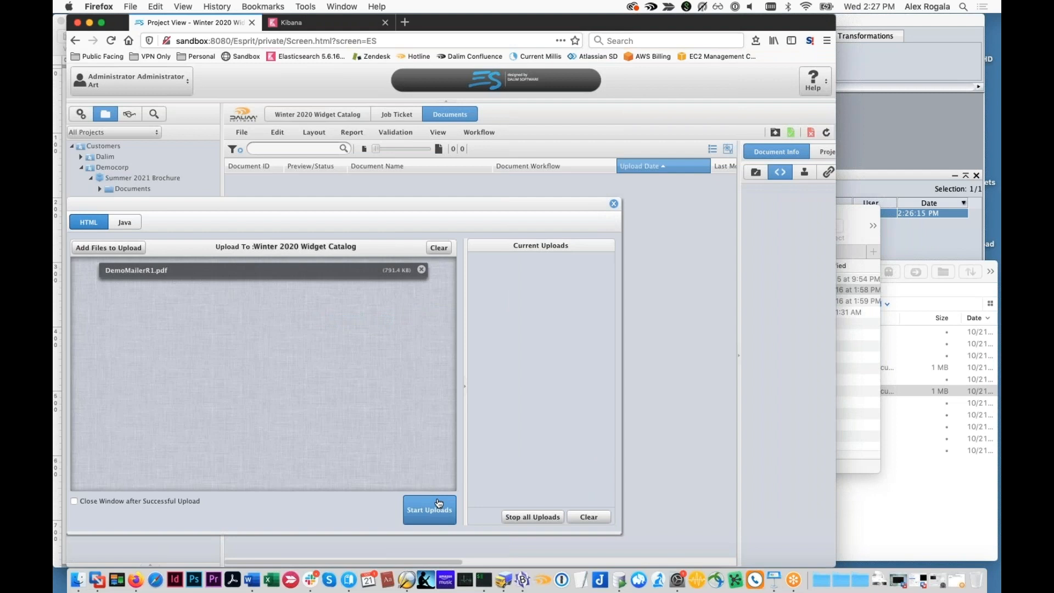
{"action": "left_click", "coordinate": [439, 503]}
{"action": "left_click", "coordinate": [615, 204]}
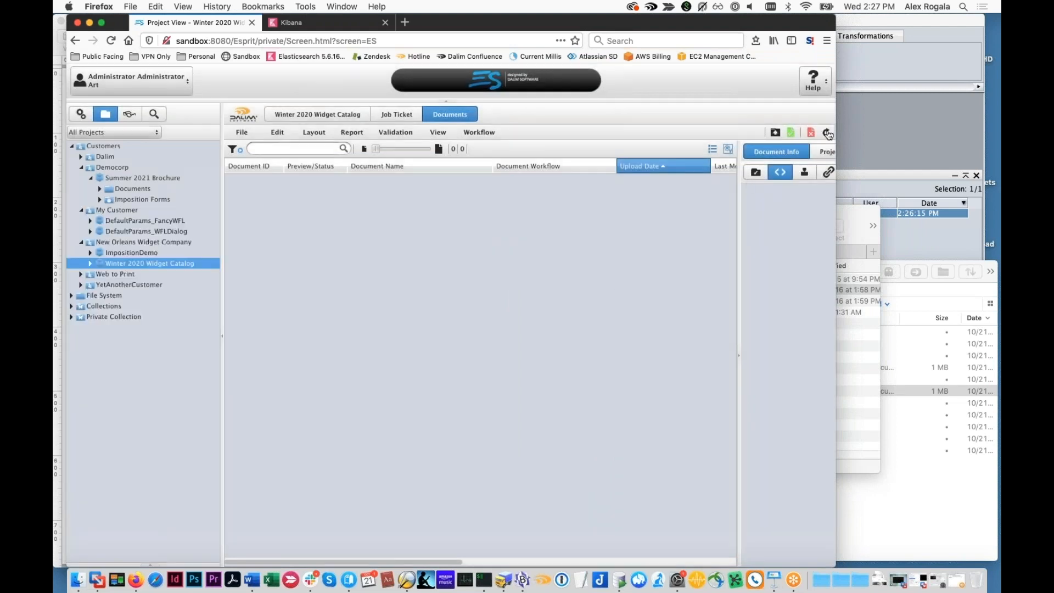
{"action": "left_click", "coordinate": [826, 134]}
Upload DemoMailerR1.pdf a second time to the Winter 2020 Widget Catalog project and refresh its documents
{"action": "left_click", "coordinate": [775, 132]}
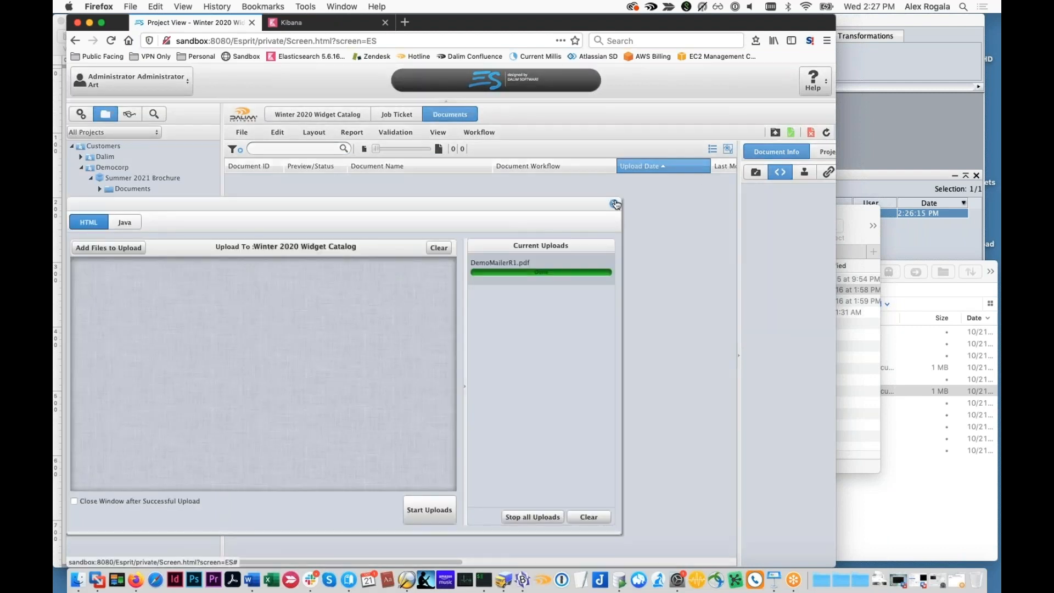
{"action": "left_click", "coordinate": [614, 204]}
{"action": "left_click", "coordinate": [856, 285]}
{"action": "left_click", "coordinate": [498, 314]}
{"action": "left_click", "coordinate": [826, 133]}
{"action": "left_click", "coordinate": [132, 253]}
{"action": "left_click", "coordinate": [150, 263]}
{"action": "left_click", "coordinate": [852, 287]}
{"action": "left_click_drag", "start_coordinate": [853, 287], "coordinate": [377, 389]}
{"action": "left_click", "coordinate": [423, 509]}
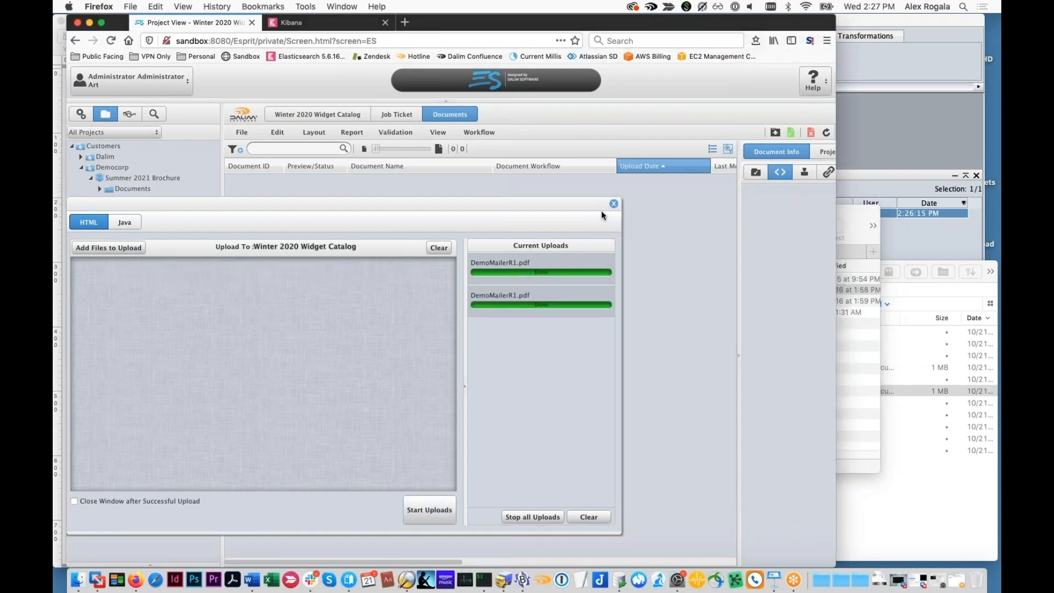
{"action": "left_click", "coordinate": [614, 204]}
{"action": "left_click", "coordinate": [826, 133]}
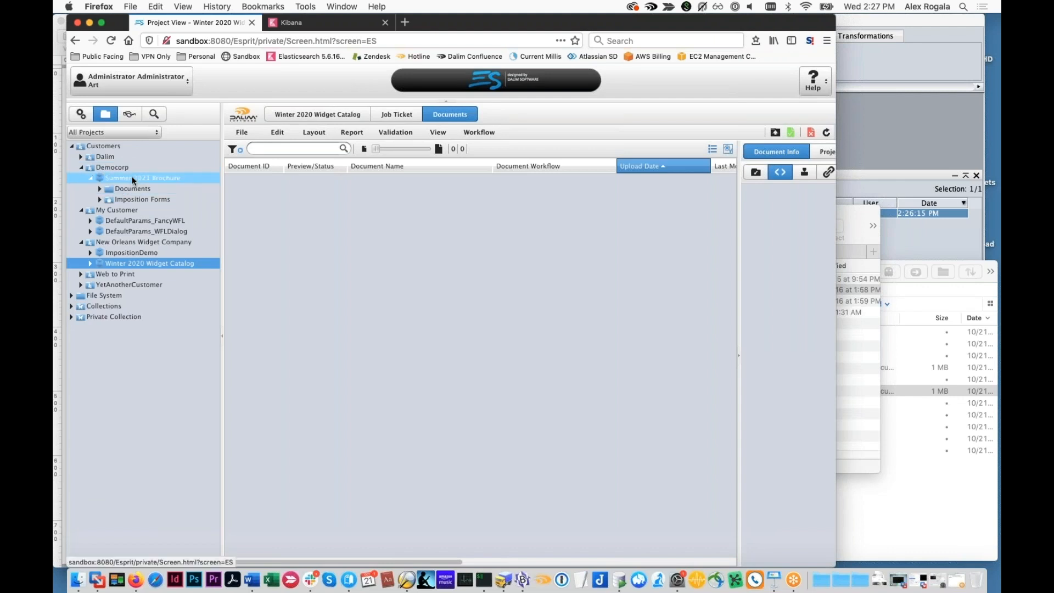
Recheck the source files in Finder, then refresh the Winter 2020 Widget Catalog documents and reload the page in Firefox
{"action": "left_click", "coordinate": [859, 366]}
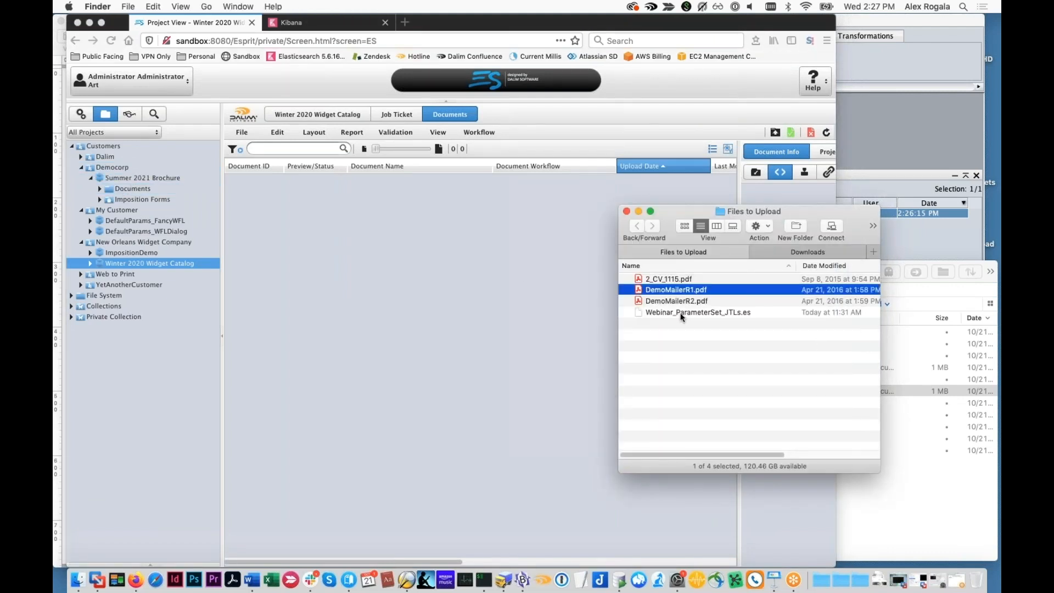
{"action": "left_click", "coordinate": [219, 238]}
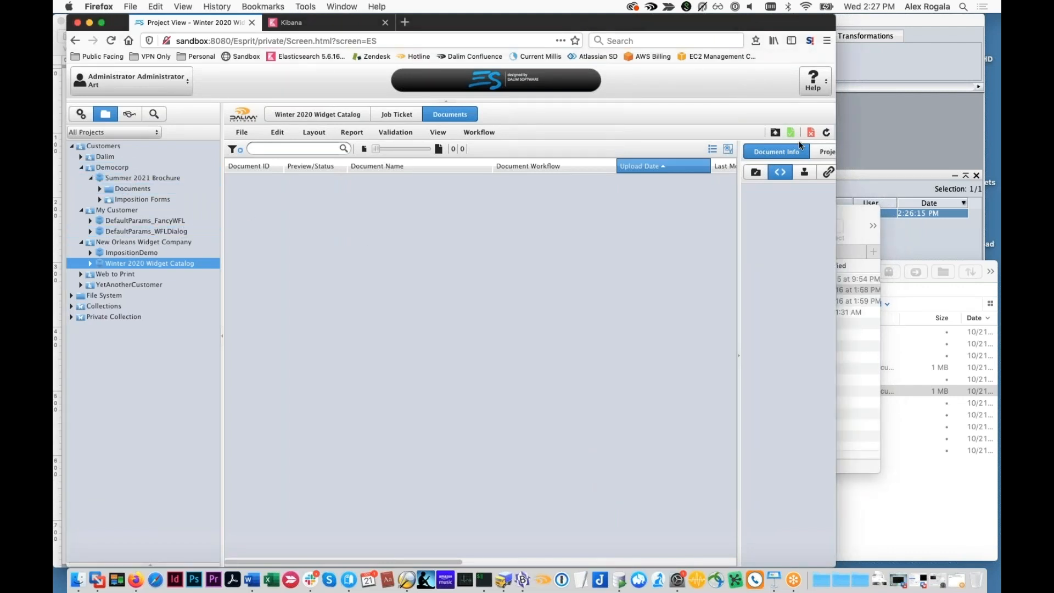
{"action": "left_click", "coordinate": [829, 134]}
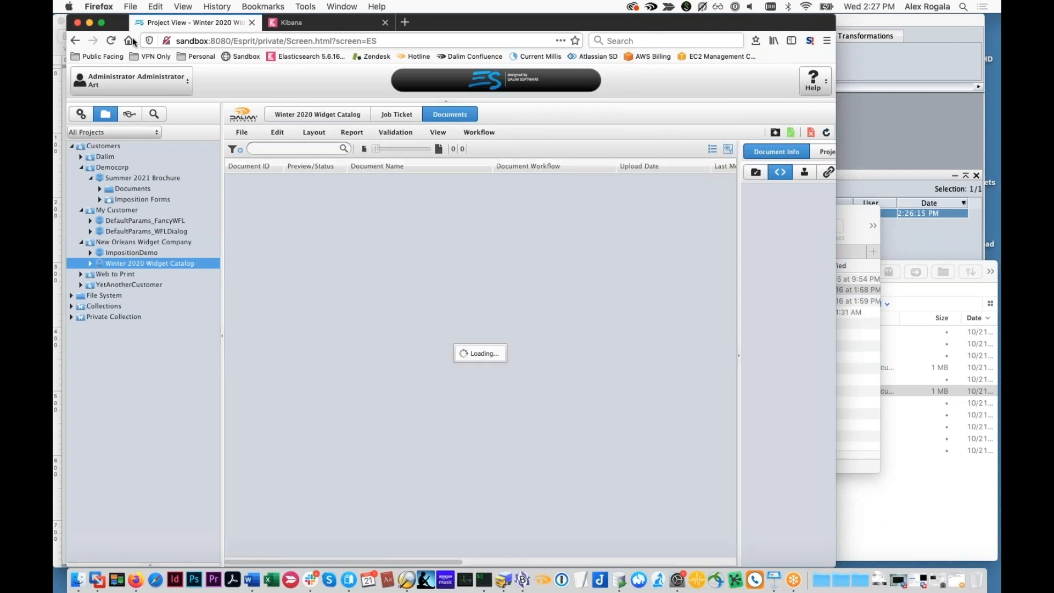
{"action": "left_click", "coordinate": [111, 41]}
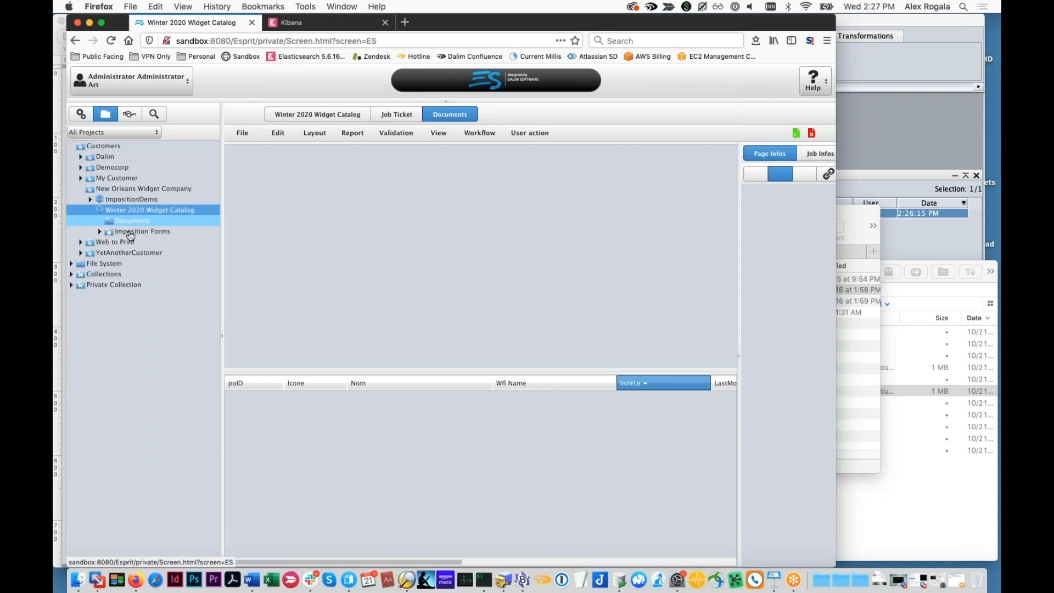
Upload DemoMailerR2.pdf from the Files to Upload folder to the Winter 2020 Widget Catalog project and close the upload dialog
{"action": "left_click", "coordinate": [773, 134]}
{"action": "left_click", "coordinate": [660, 288]}
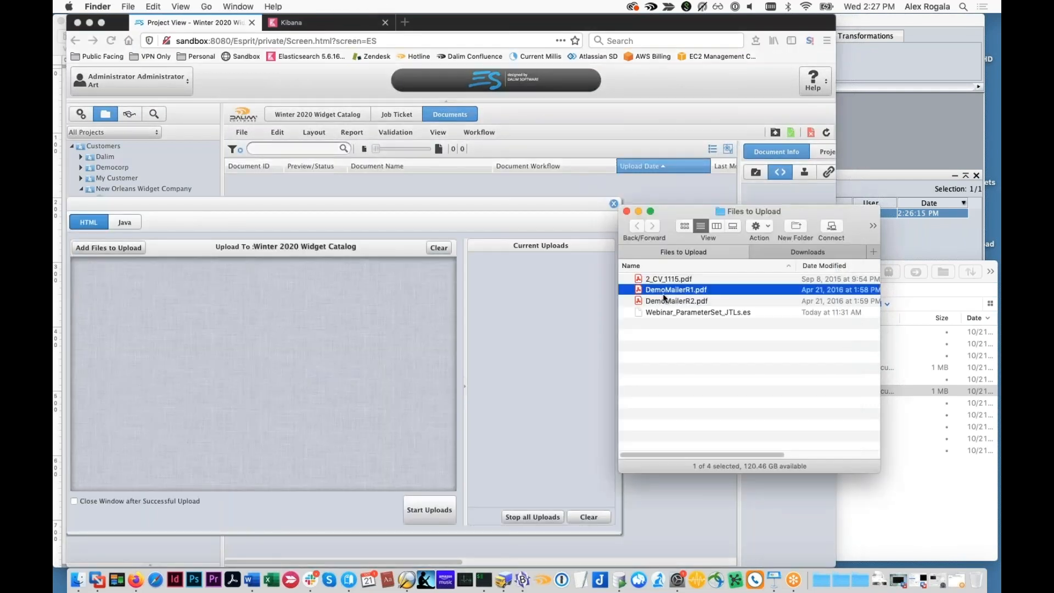
{"action": "left_click_drag", "start_coordinate": [675, 305], "coordinate": [319, 379]}
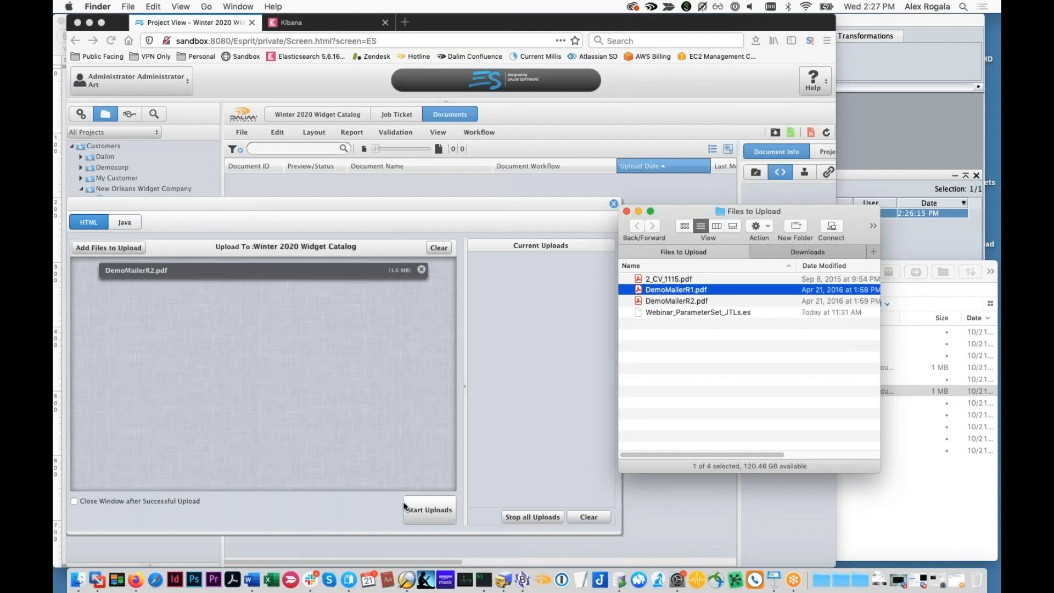
{"action": "left_click", "coordinate": [426, 511]}
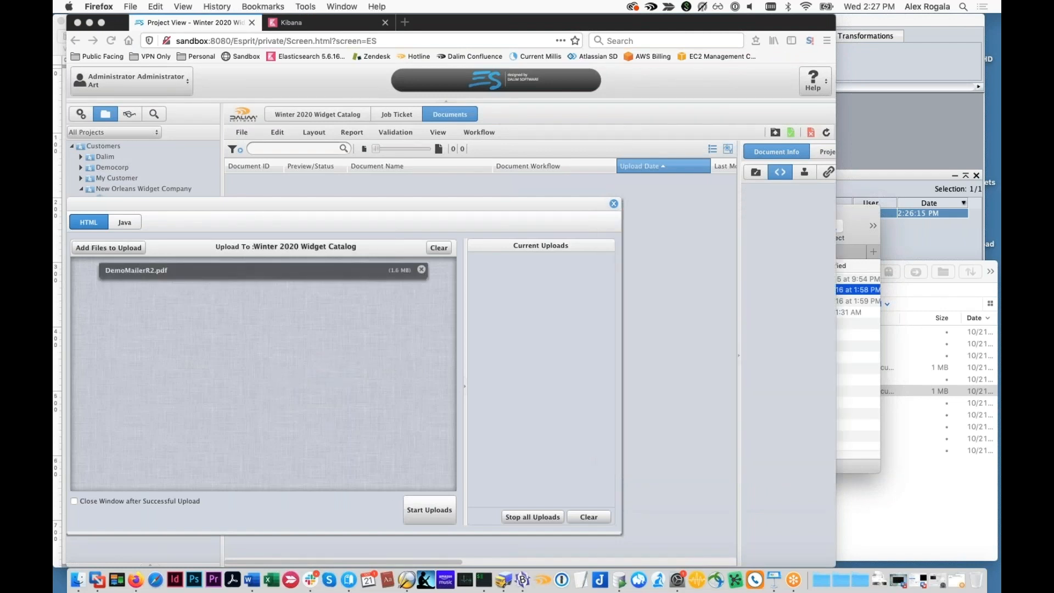
{"action": "left_click", "coordinate": [614, 205]}
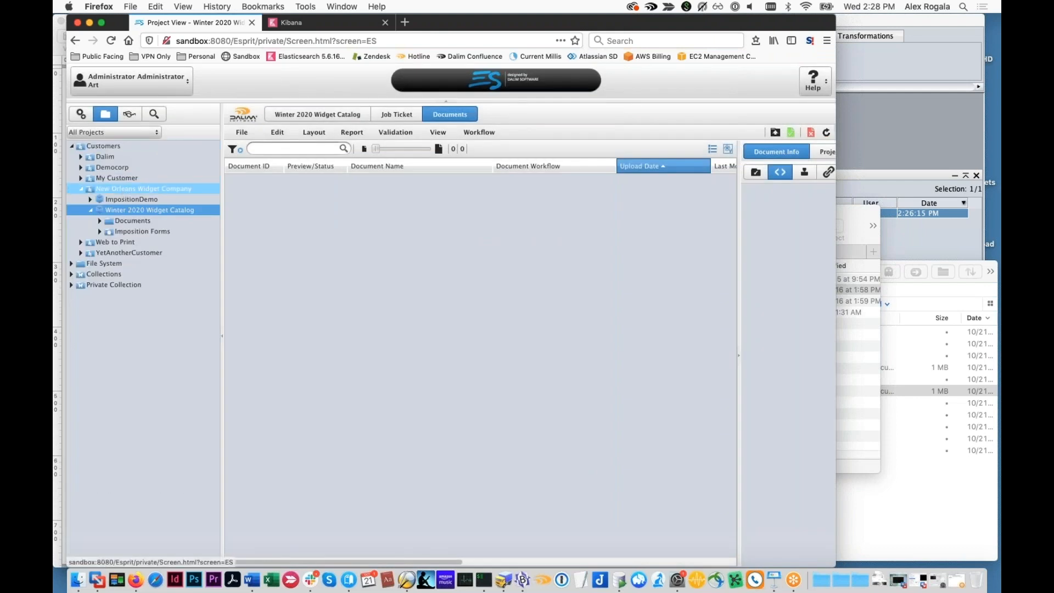
Set the process parameters of DemoMailerR2.pdf in Democorp's Summer 2021 Brochure project to Office-Metairie and reprocess the document
{"action": "left_click", "coordinate": [81, 167]}
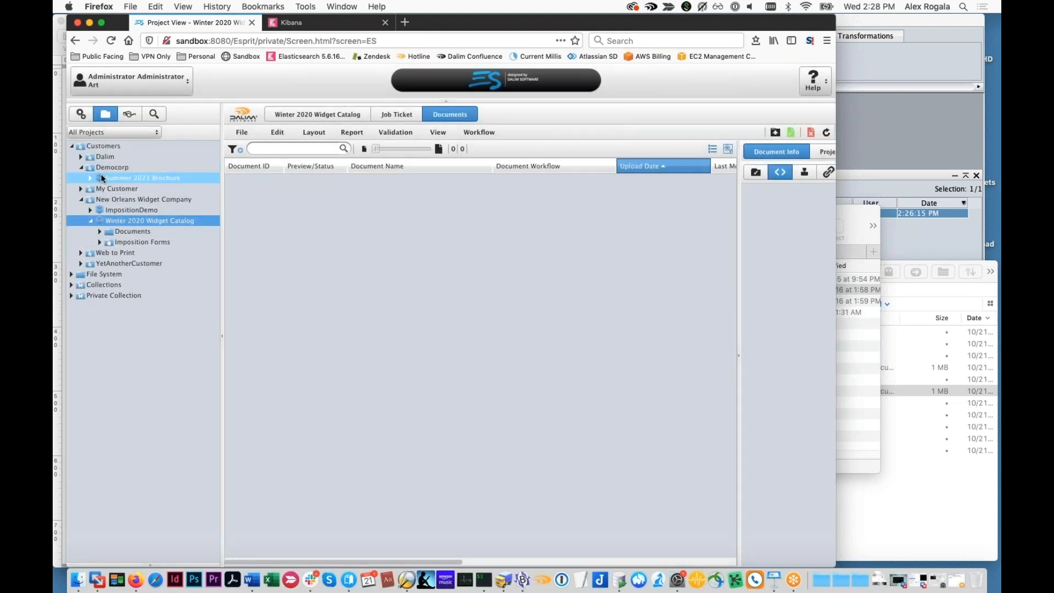
{"action": "left_click", "coordinate": [186, 177]}
{"action": "right_click", "coordinate": [304, 196]}
{"action": "left_click", "coordinate": [341, 326]}
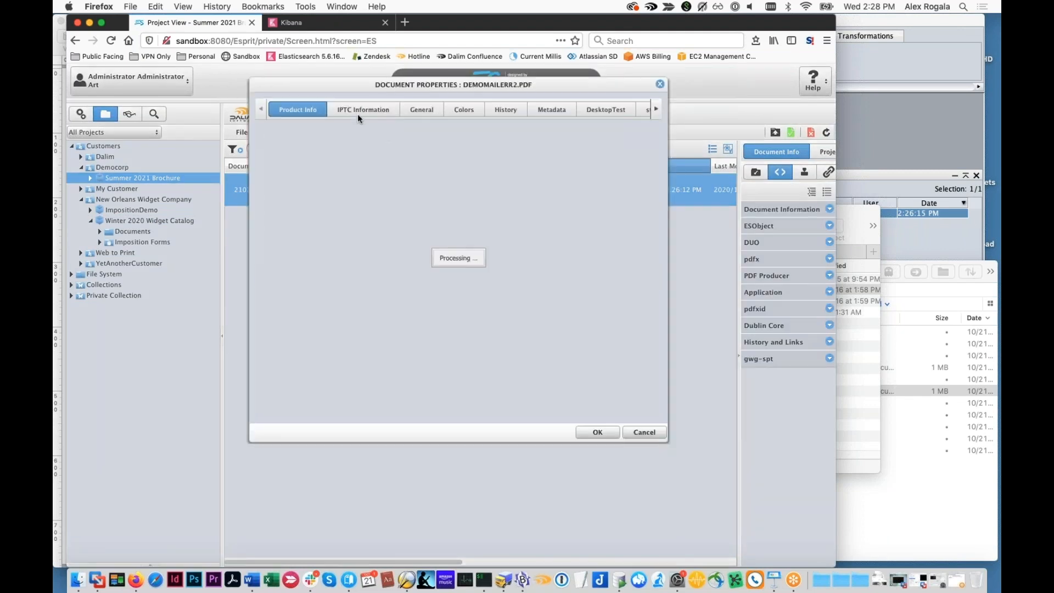
{"action": "left_click", "coordinate": [416, 114]}
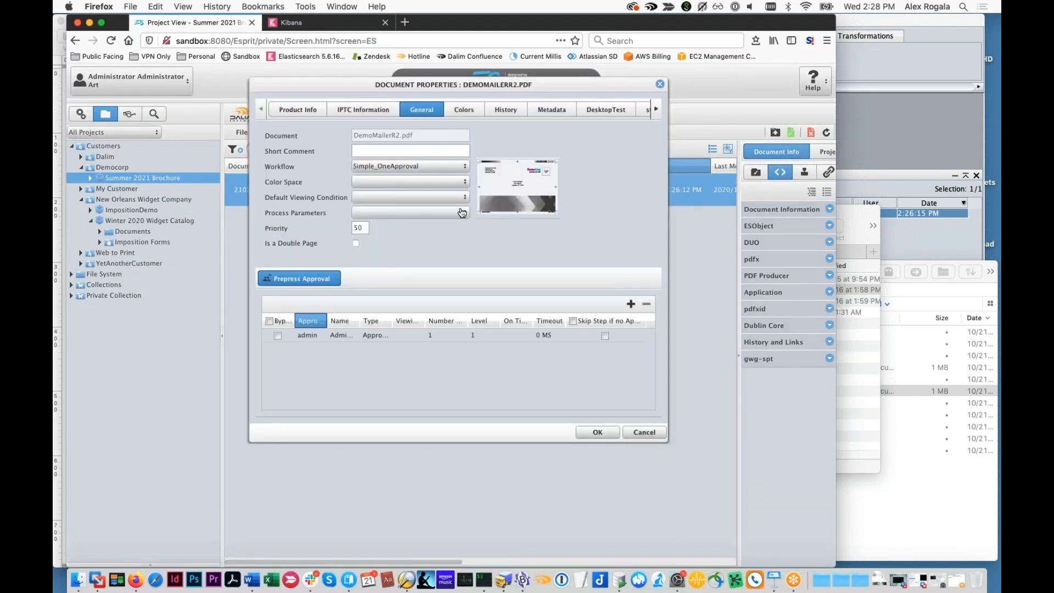
{"action": "left_click", "coordinate": [463, 213]}
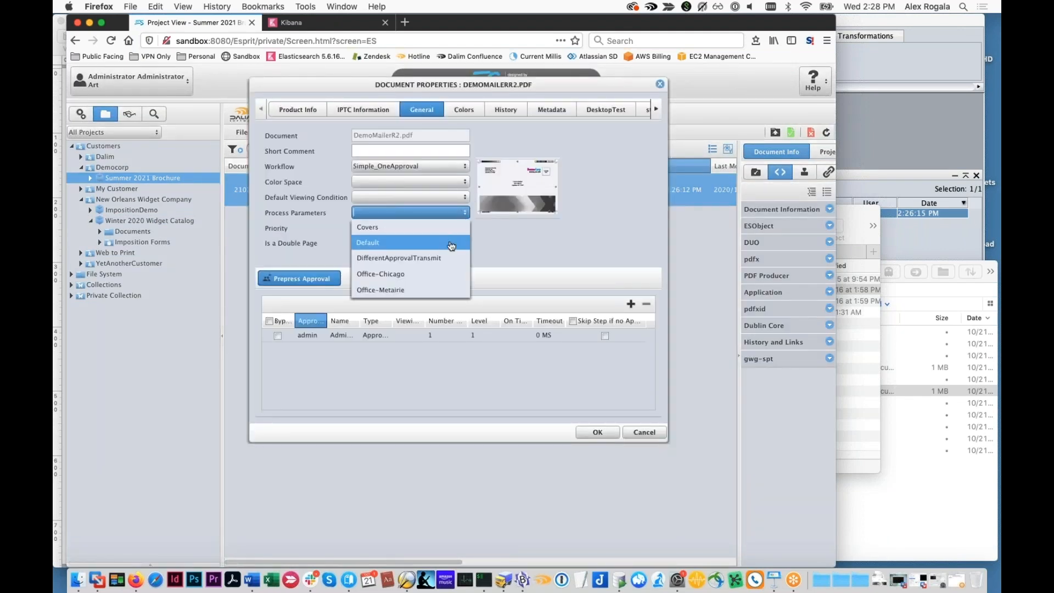
{"action": "left_click", "coordinate": [430, 290]}
{"action": "left_click", "coordinate": [598, 433]}
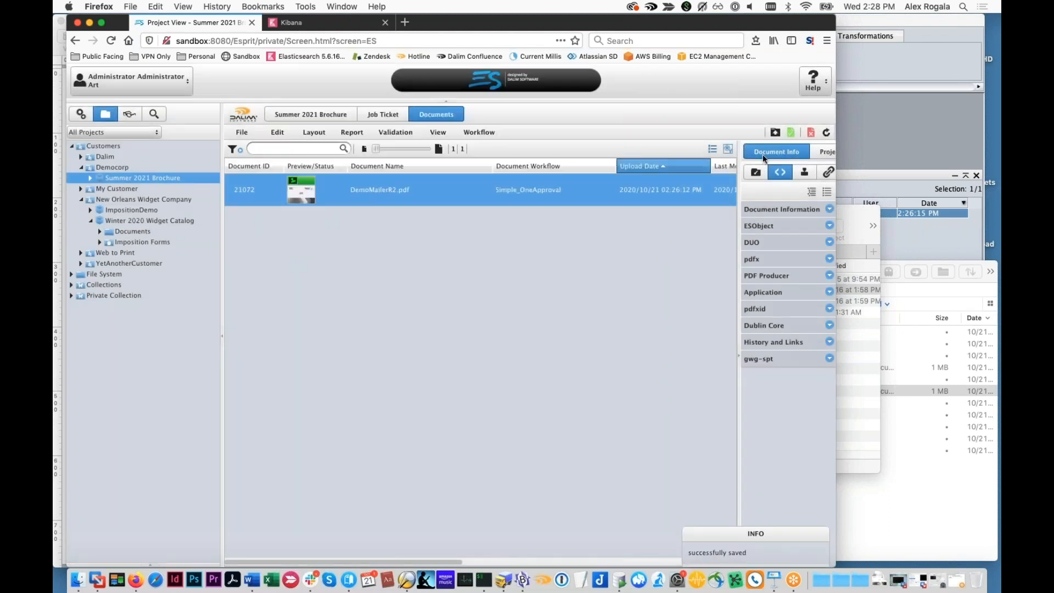
{"action": "right_click", "coordinate": [478, 194]}
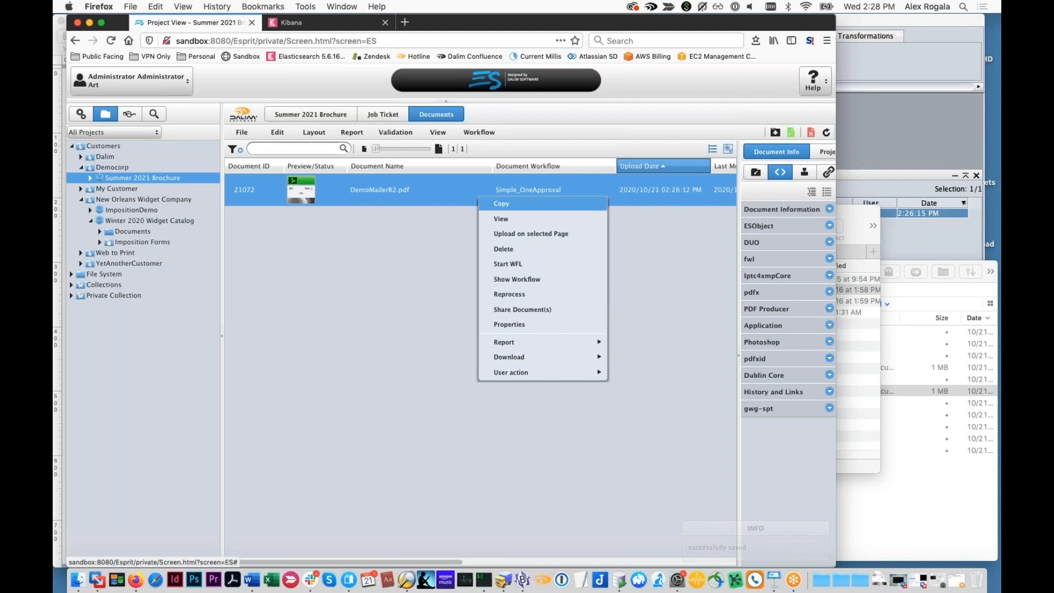
{"action": "left_click", "coordinate": [521, 296]}
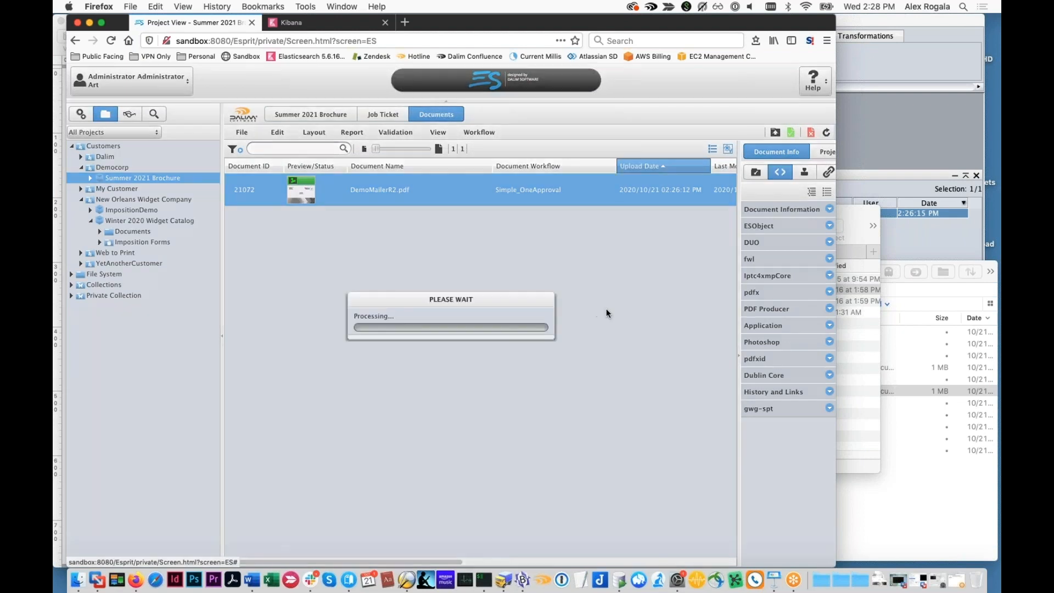
Switch to TWIST Editor, open the process log of the newest DemoMailerR2 run and move the log window into view
{"action": "left_click", "coordinate": [915, 385]}
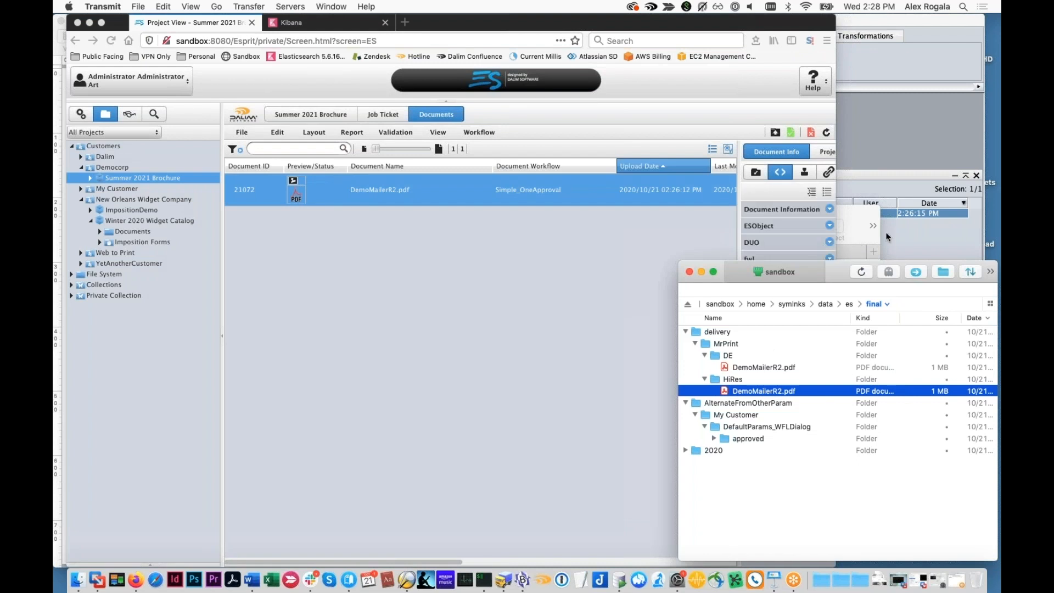
{"action": "left_click", "coordinate": [927, 232]}
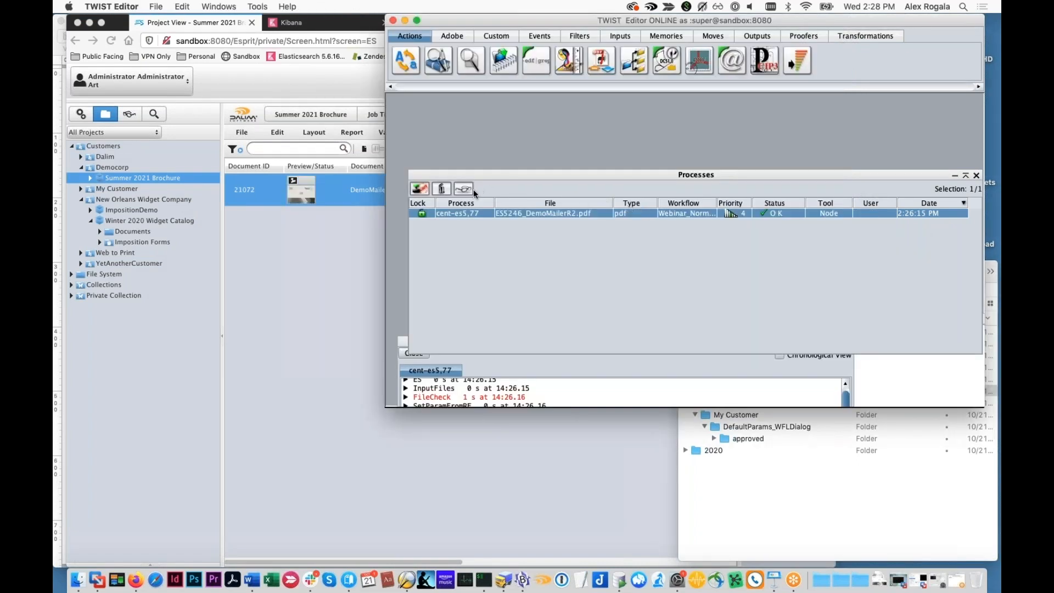
{"action": "left_click", "coordinate": [556, 212]}
{"action": "left_click", "coordinate": [463, 190]}
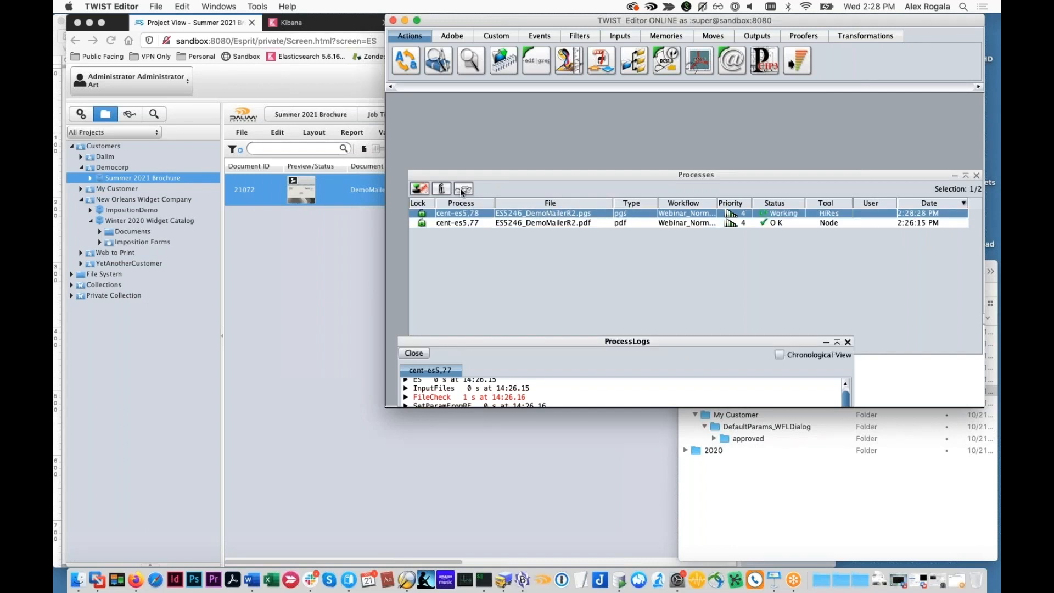
{"action": "left_click", "coordinate": [461, 189]}
{"action": "left_click_drag", "start_coordinate": [573, 342], "coordinate": [582, 228]}
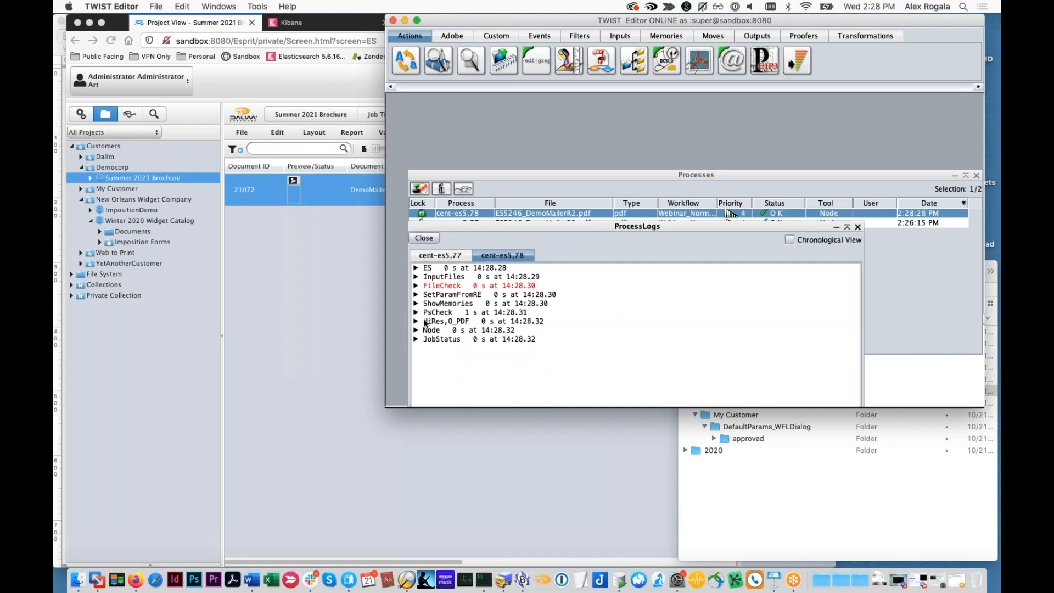
Switch to Firefox, download DemoMailerR2.pdf into Adobe Acrobat, check its document properties and close it
{"action": "left_click", "coordinate": [336, 285]}
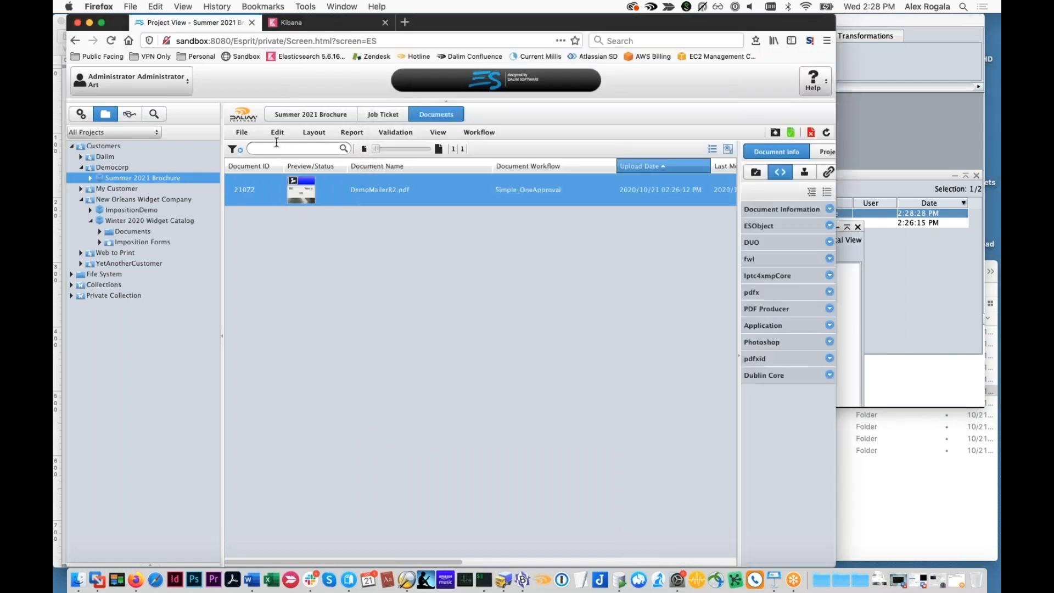
{"action": "left_click", "coordinate": [245, 131]}
{"action": "mouse_move", "coordinate": [274, 163]}
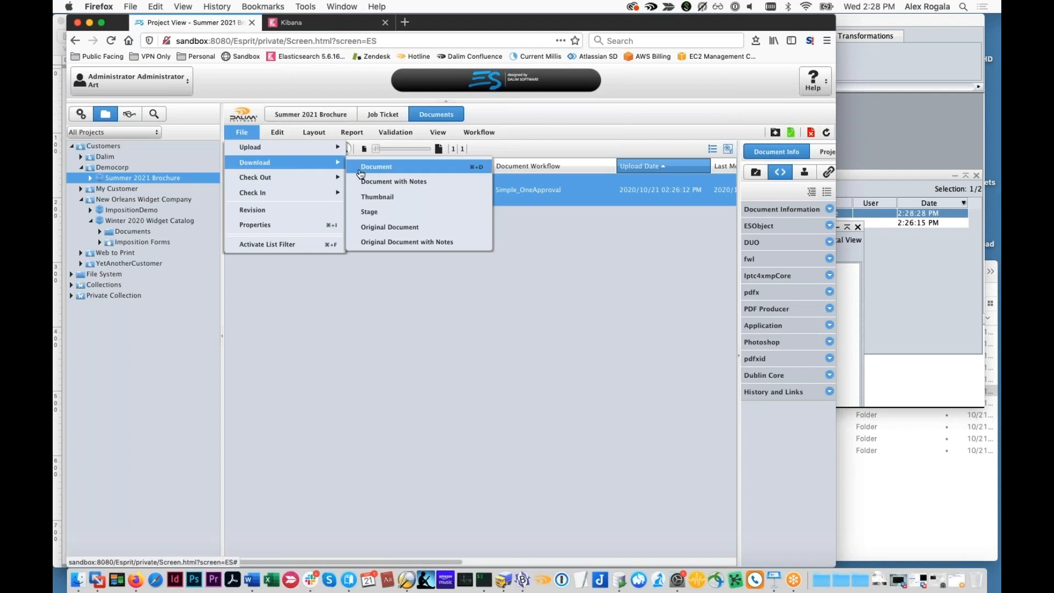
{"action": "left_click", "coordinate": [360, 171]}
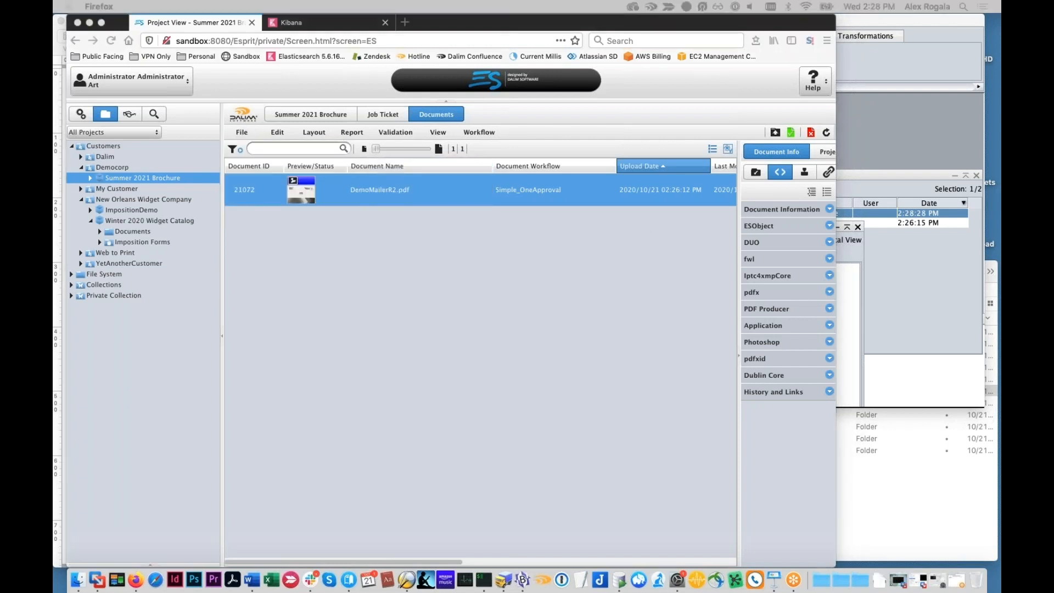
{"action": "left_click", "coordinate": [477, 229]}
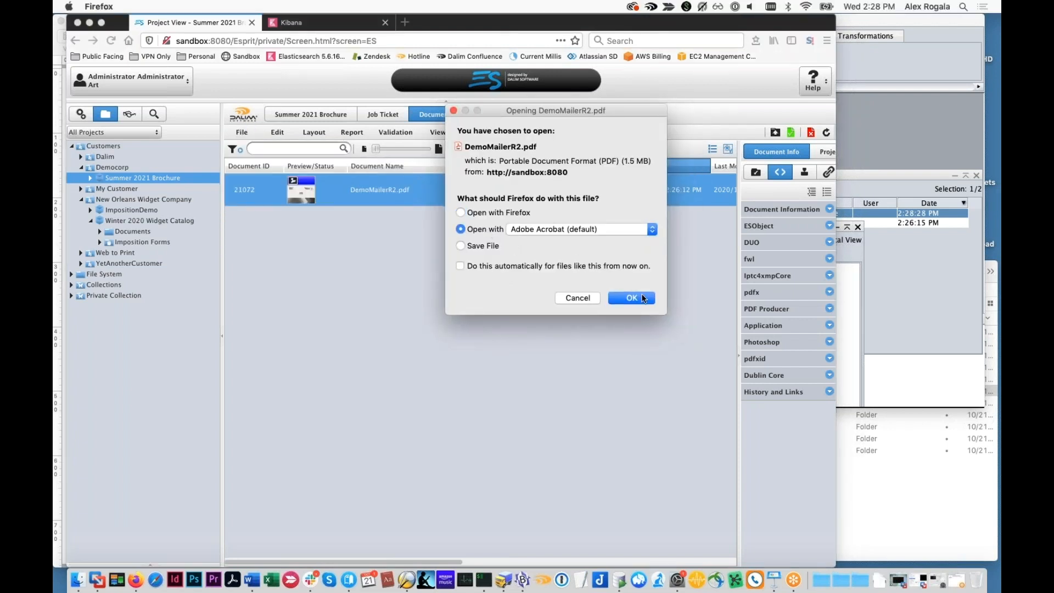
{"action": "left_click", "coordinate": [639, 295]}
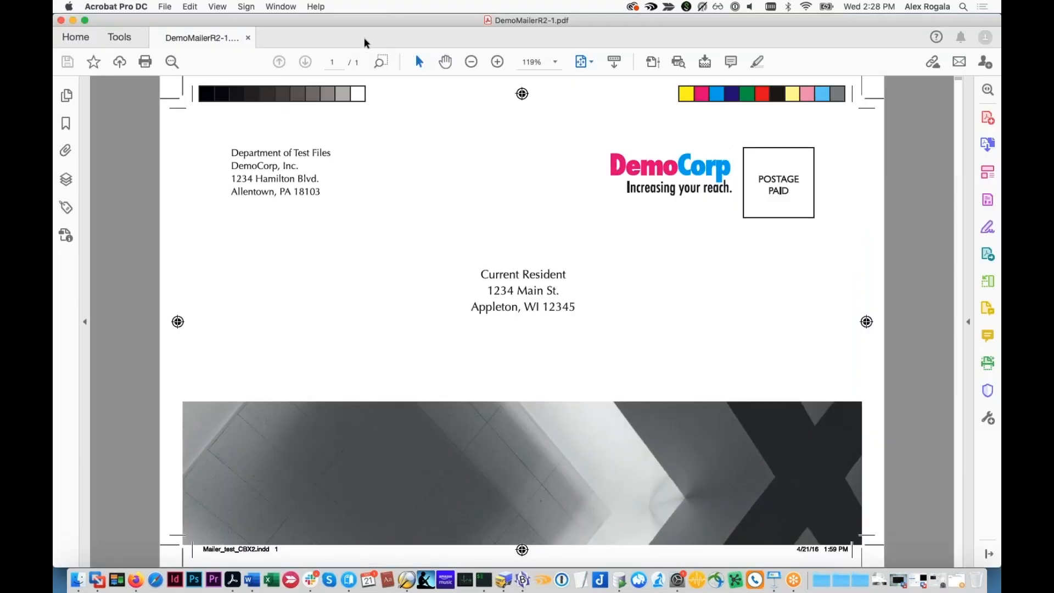
{"action": "key", "text": "super+w"}
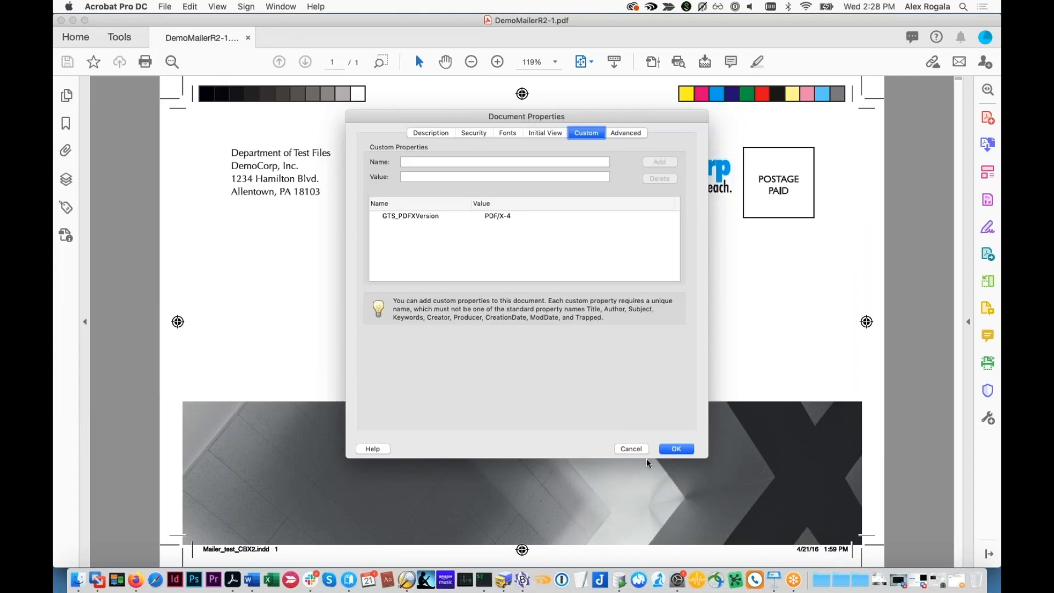
{"action": "left_click", "coordinate": [635, 450]}
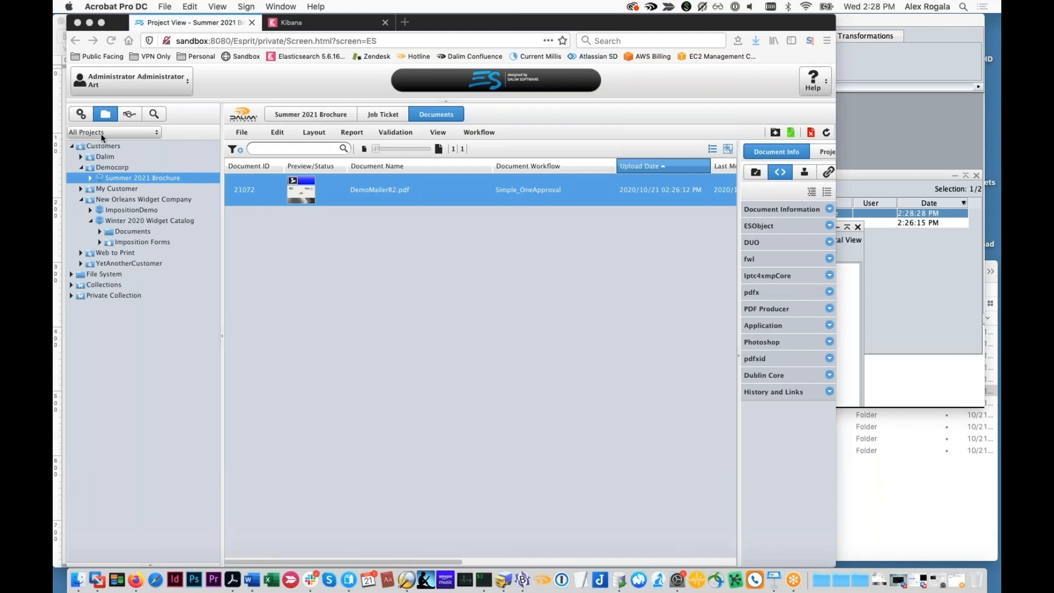
Open the Simple_OneApproval document workflow from the October_2020_Webinar folder in the administration area's Workflow Creation section
{"action": "left_click", "coordinate": [82, 115]}
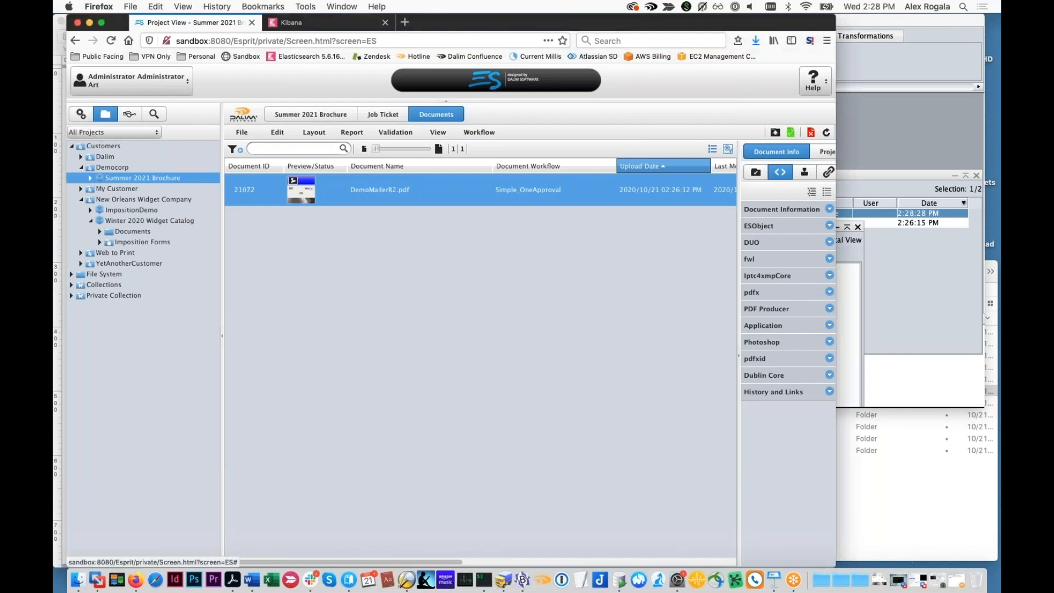
{"action": "left_click", "coordinate": [73, 188]}
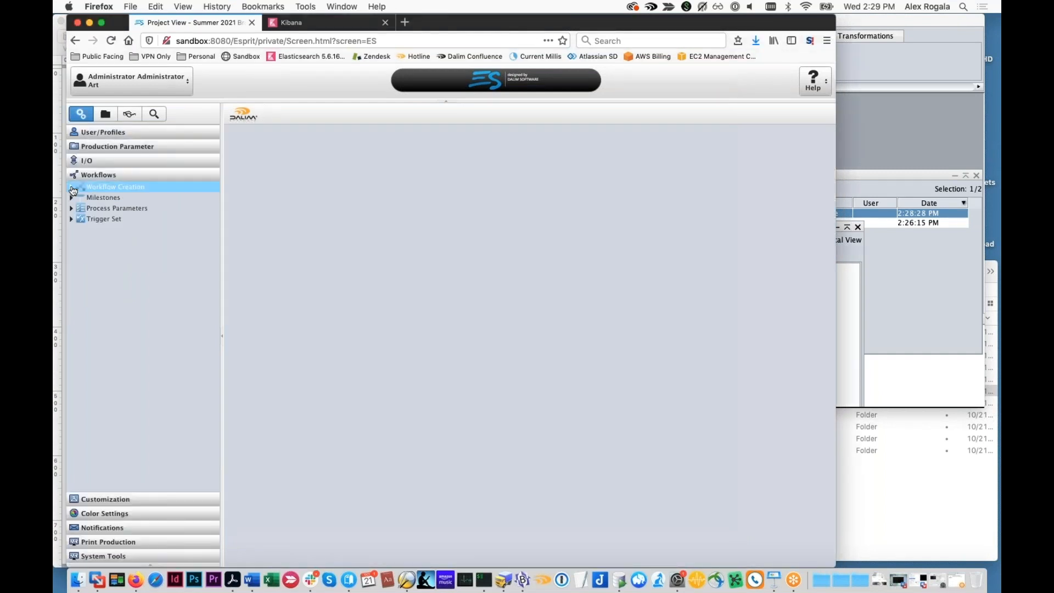
{"action": "left_click", "coordinate": [72, 187]}
{"action": "left_click", "coordinate": [82, 241]}
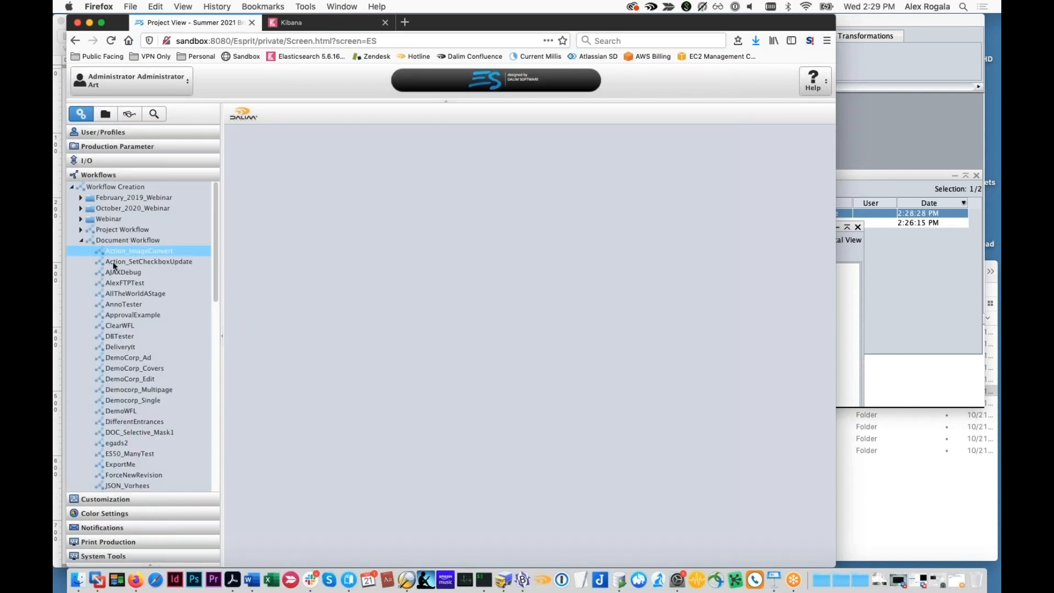
{"action": "scroll", "coordinate": [111, 263], "scroll_direction": "down", "scroll_amount": 4}
{"action": "scroll", "coordinate": [115, 252], "scroll_direction": "up", "scroll_amount": 4}
{"action": "left_click", "coordinate": [120, 241]}
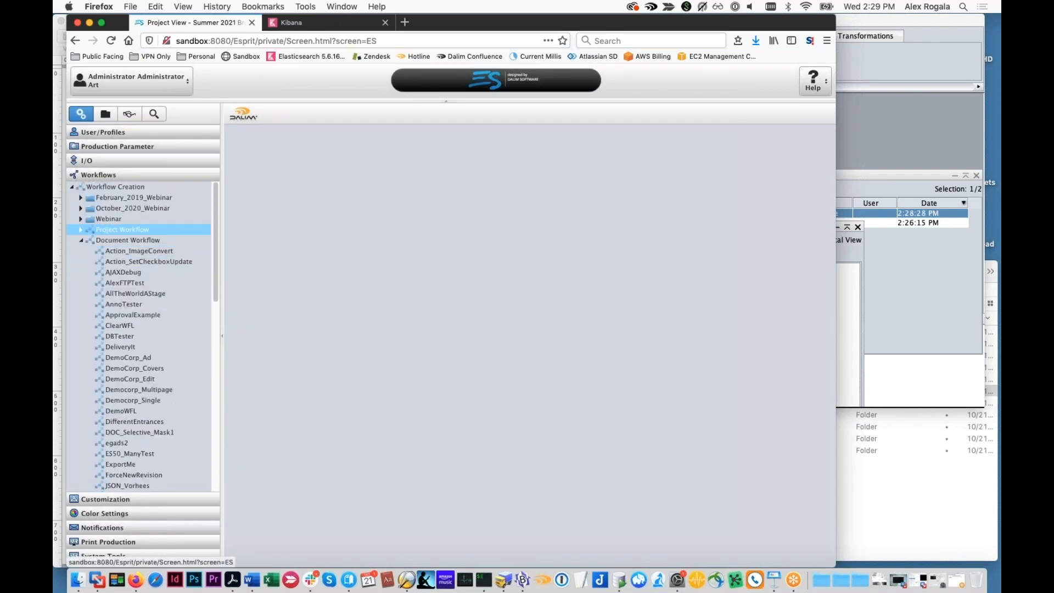
{"action": "left_click", "coordinate": [80, 209]}
{"action": "left_click", "coordinate": [106, 219]}
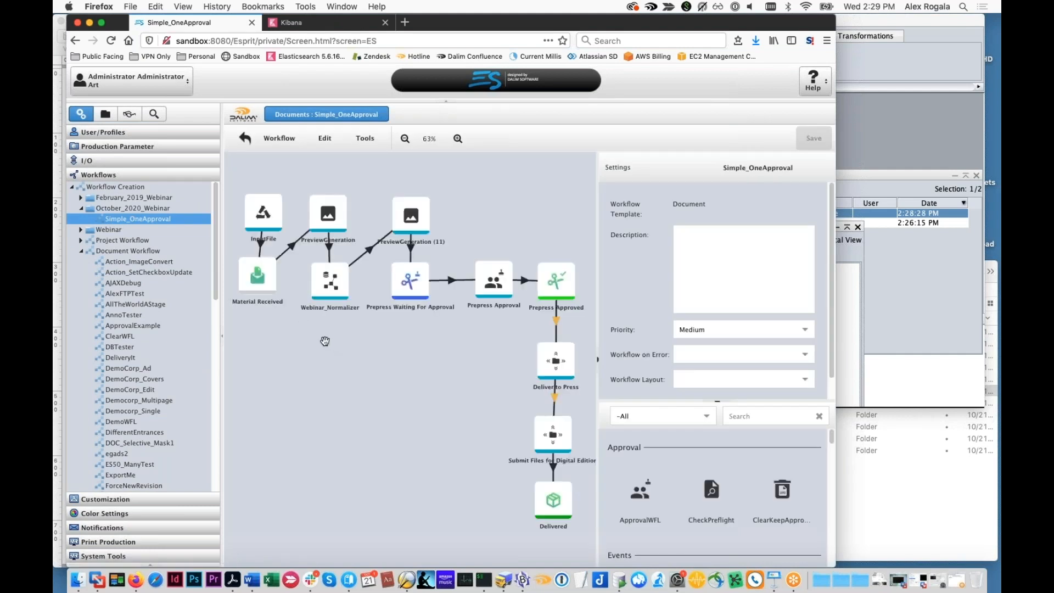
Show the settings of the Submit Files for Digital Edition step to examine its destination expression and parameter set
{"action": "scroll", "coordinate": [404, 370], "scroll_direction": "down", "scroll_amount": 2}
{"action": "scroll", "coordinate": [405, 369], "scroll_direction": "right", "scroll_amount": 2}
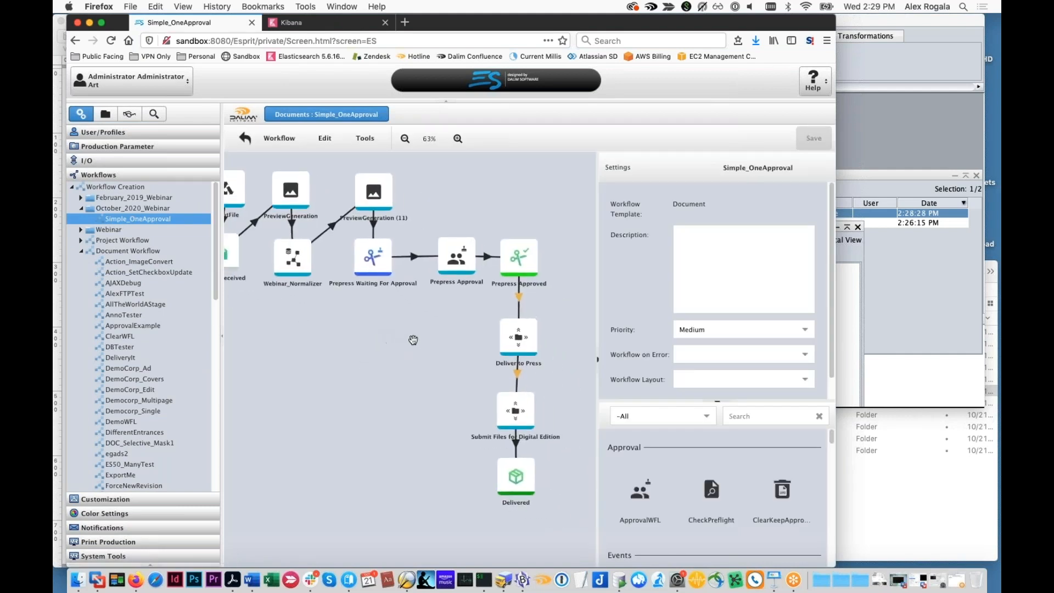
{"action": "left_click", "coordinate": [513, 400]}
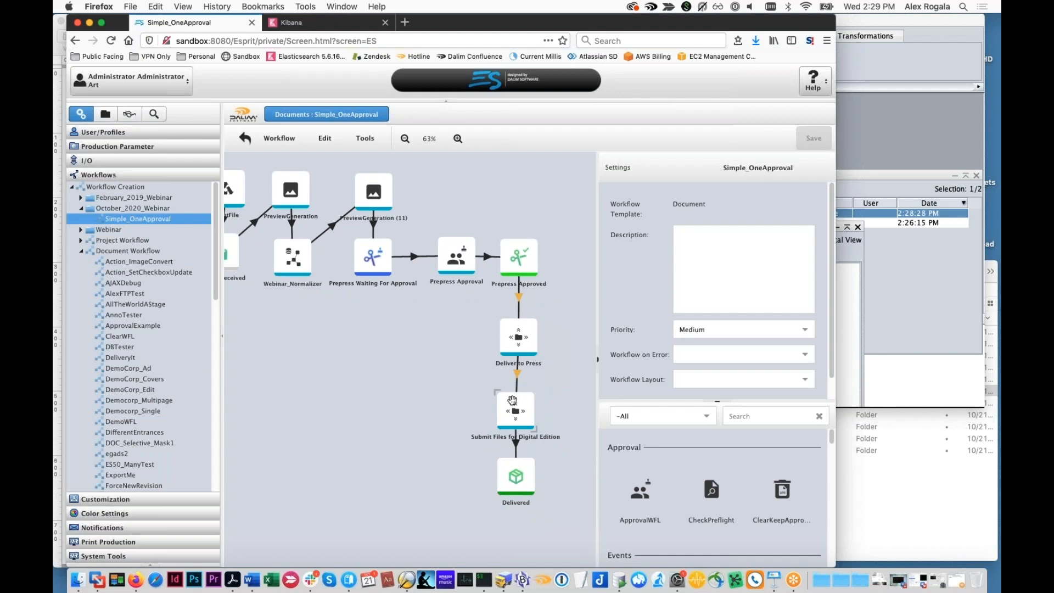
{"action": "left_click", "coordinate": [512, 399]}
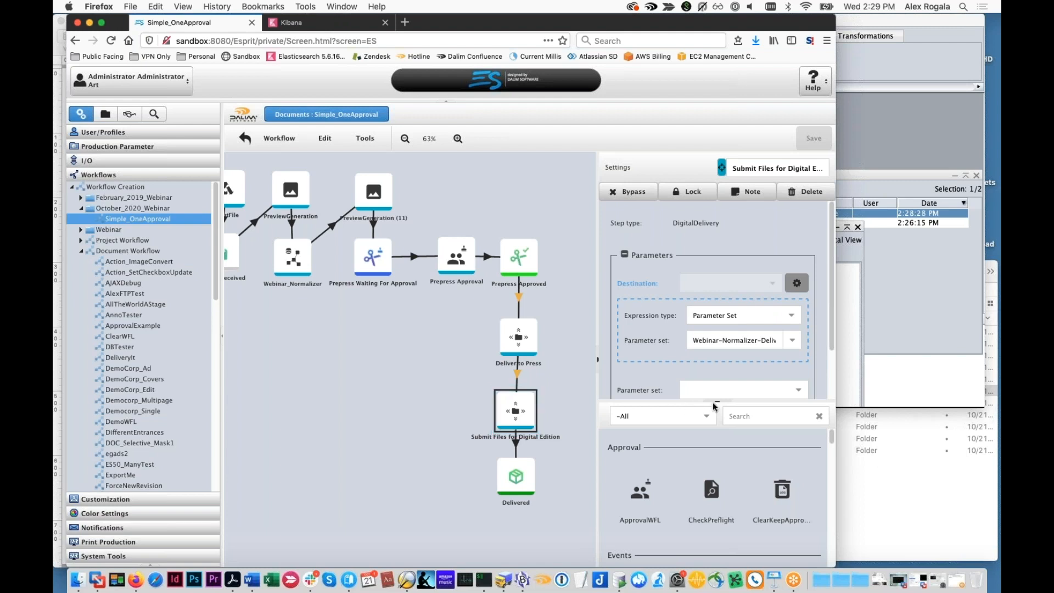
Set the Submit Files for Digital Edition step's own parameter set to Office-Metairie and save the Simple_OneApproval workflow
{"action": "scroll", "coordinate": [785, 370], "scroll_direction": "down", "scroll_amount": 1}
{"action": "left_click", "coordinate": [786, 374]}
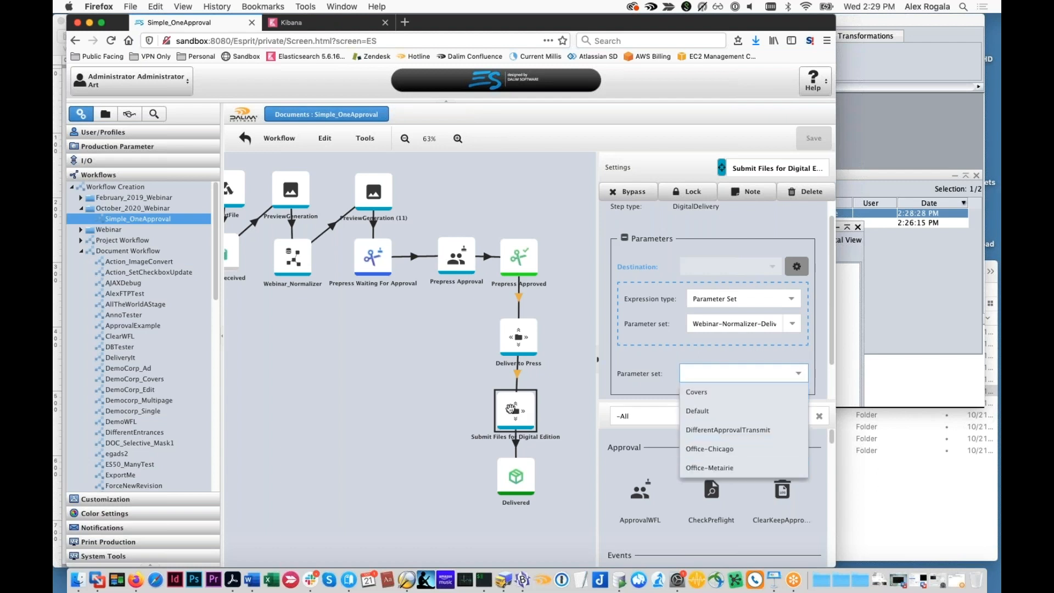
{"action": "left_click", "coordinate": [656, 383]}
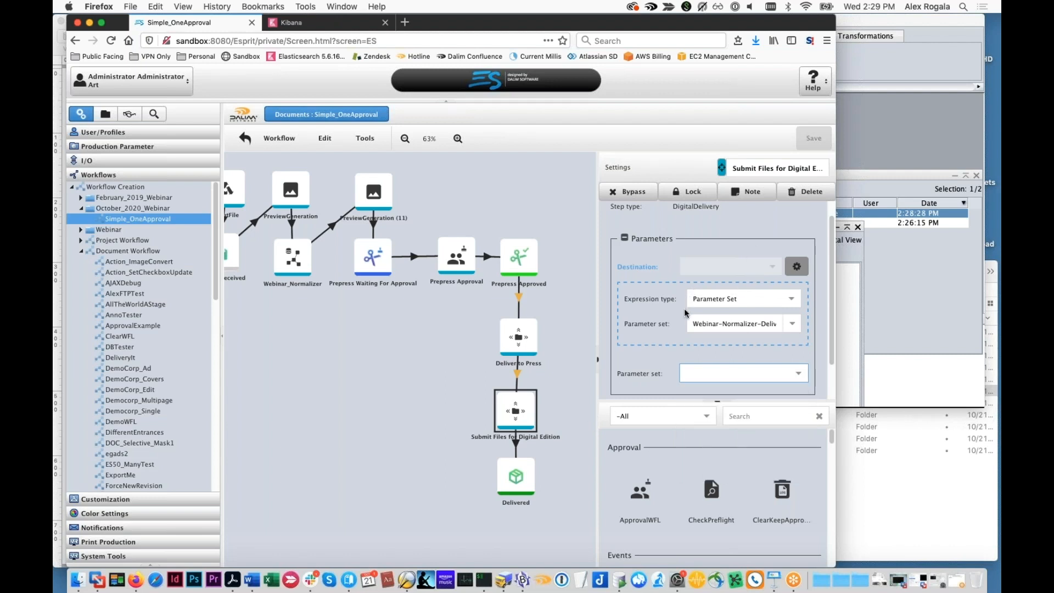
{"action": "left_click", "coordinate": [797, 373]}
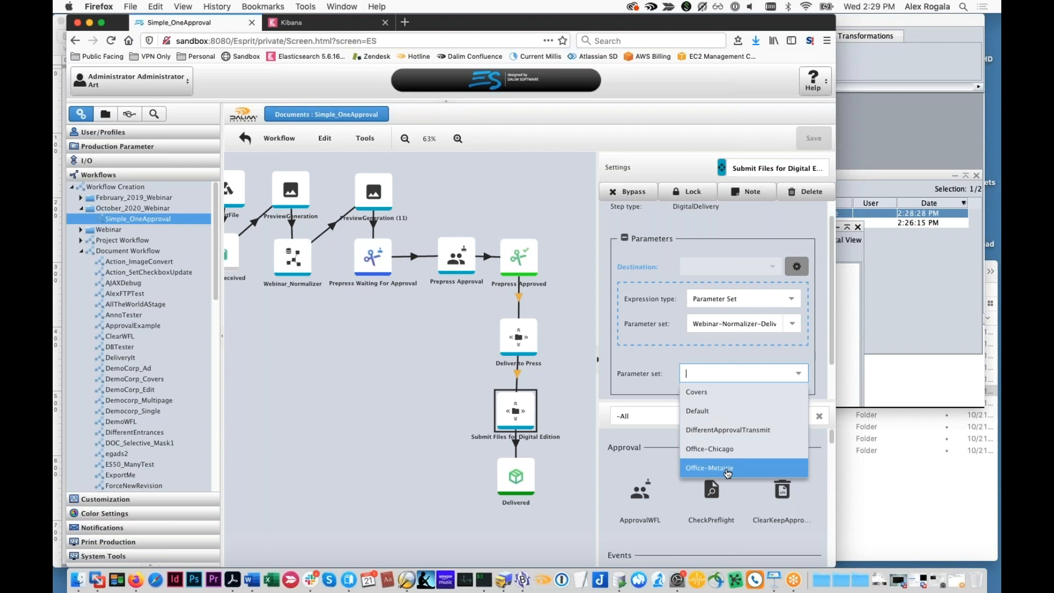
{"action": "left_click", "coordinate": [724, 468]}
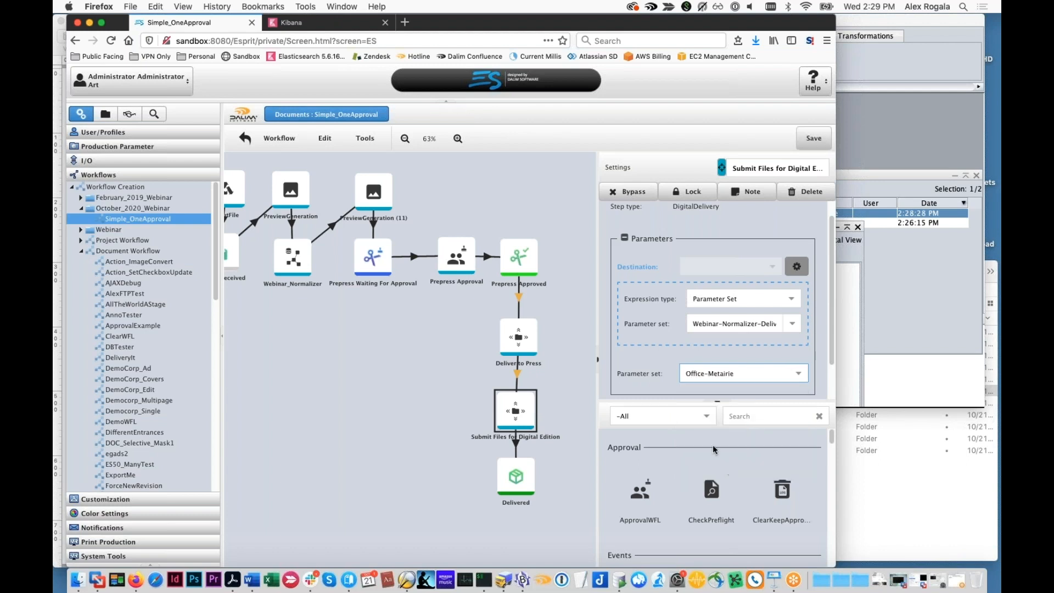
{"action": "left_click", "coordinate": [812, 142]}
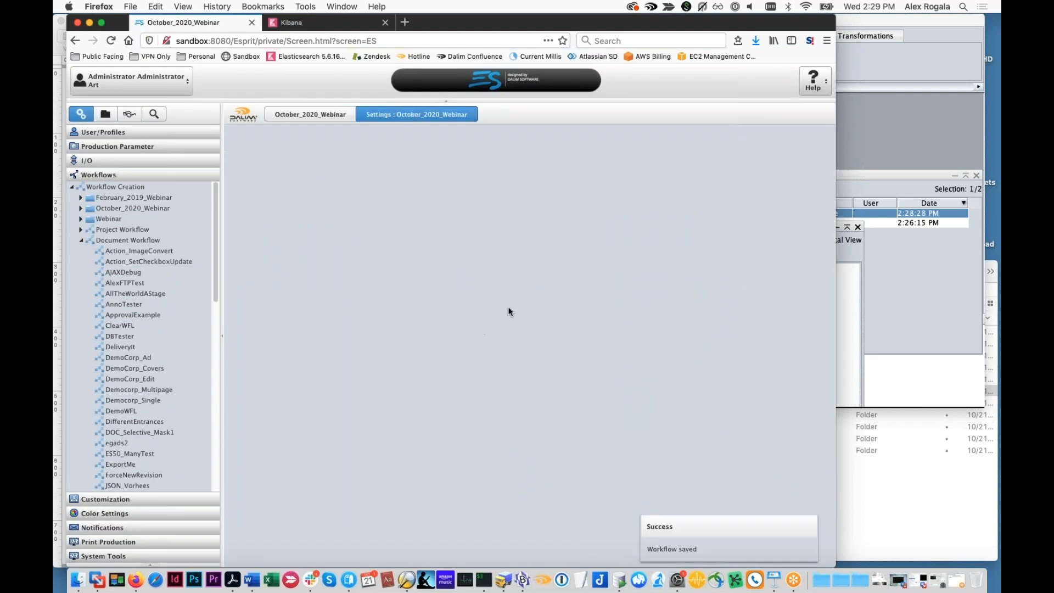
Reopen Simple_OneApproval from the October_2020_Webinar folder and check the Submit Files for Digital Edition step's saved parameter set
{"action": "left_click", "coordinate": [326, 117]}
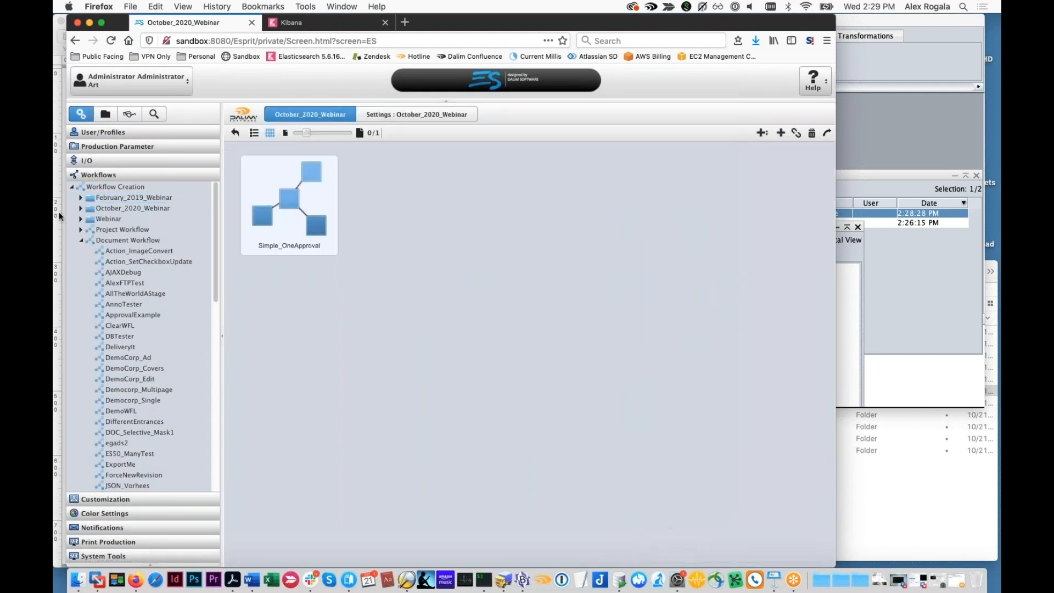
{"action": "left_click", "coordinate": [81, 208]}
{"action": "left_click", "coordinate": [107, 217]}
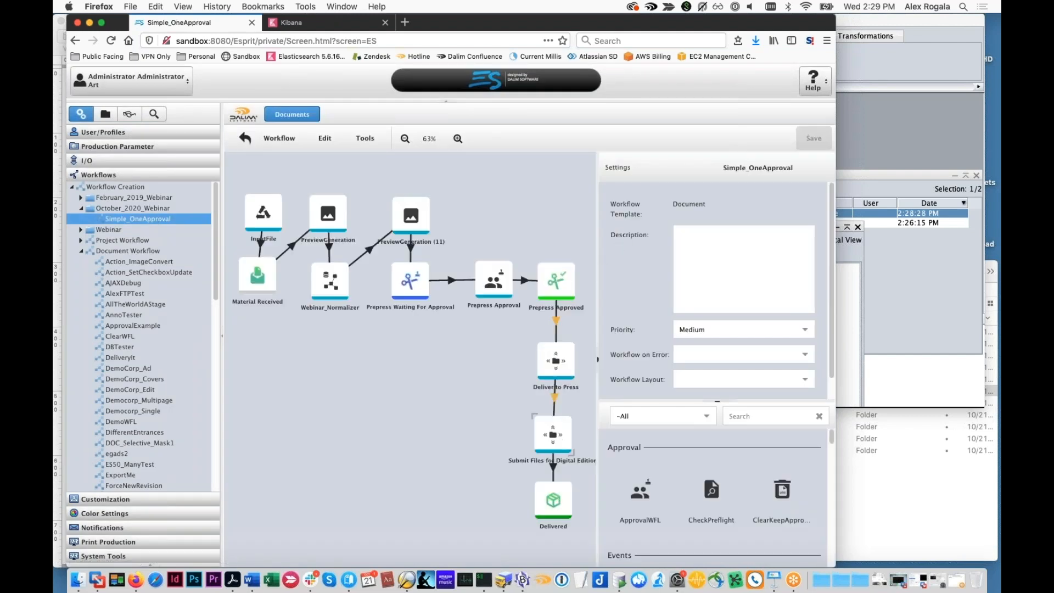
{"action": "left_click", "coordinate": [570, 451]}
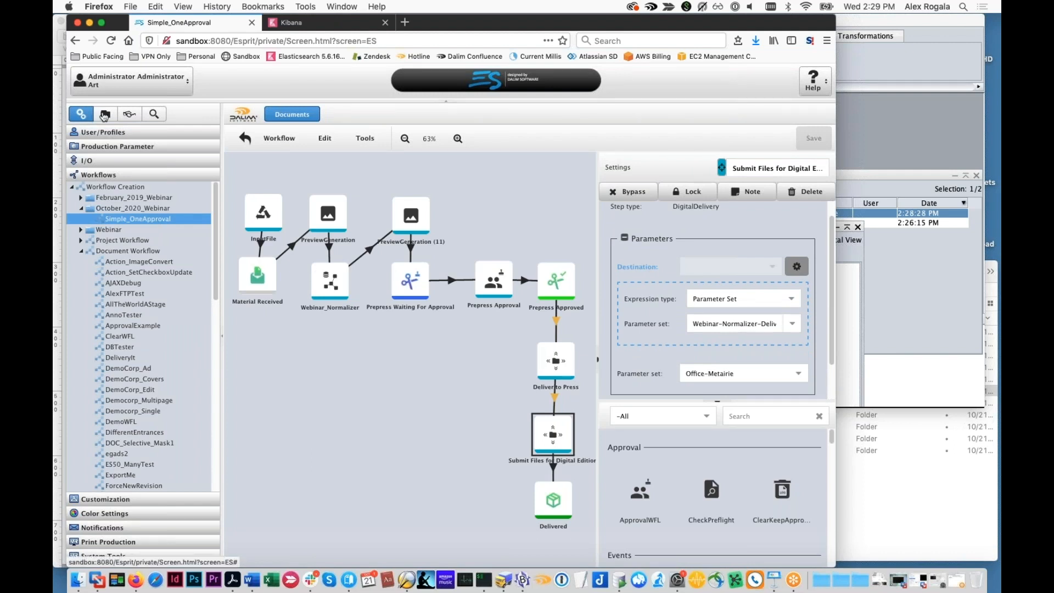
Delete DemoMailerR2.pdf from the Summer 2021 Brochure project's documents and open the project's upload window
{"action": "left_click", "coordinate": [104, 115]}
{"action": "right_click", "coordinate": [352, 189]}
{"action": "left_click", "coordinate": [466, 273]}
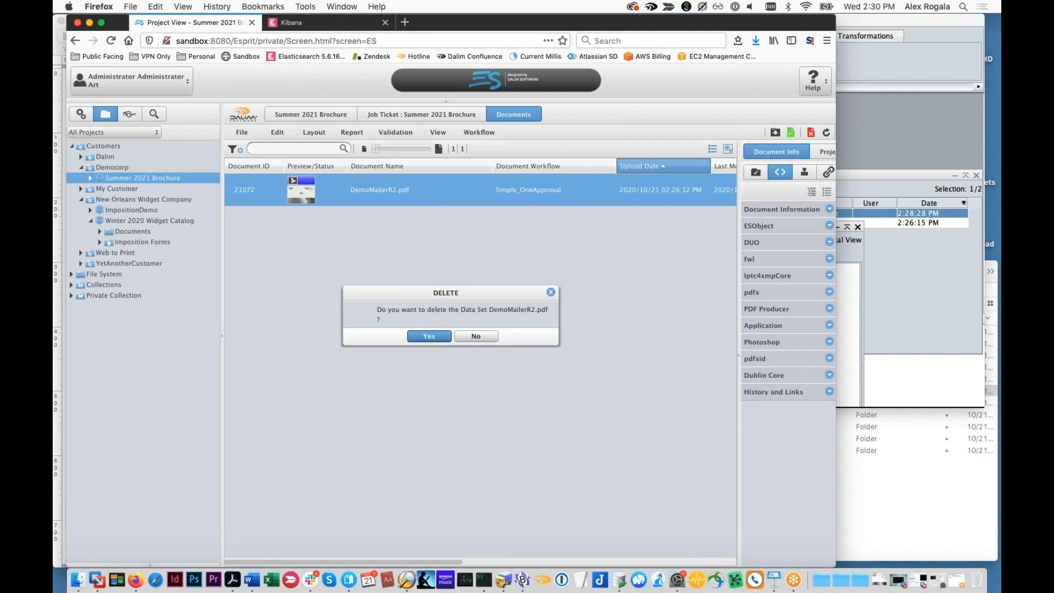
{"action": "left_click", "coordinate": [429, 336]}
{"action": "left_click", "coordinate": [776, 132]}
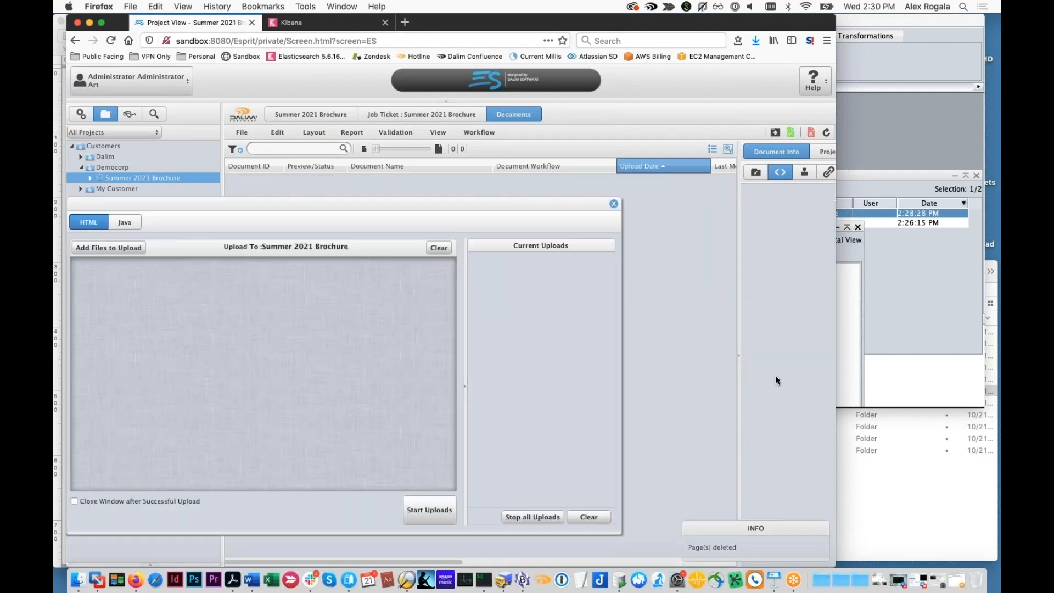
Switch to Transmit and delete the delivery folder from the sandbox server's final directory
{"action": "left_click", "coordinate": [884, 476]}
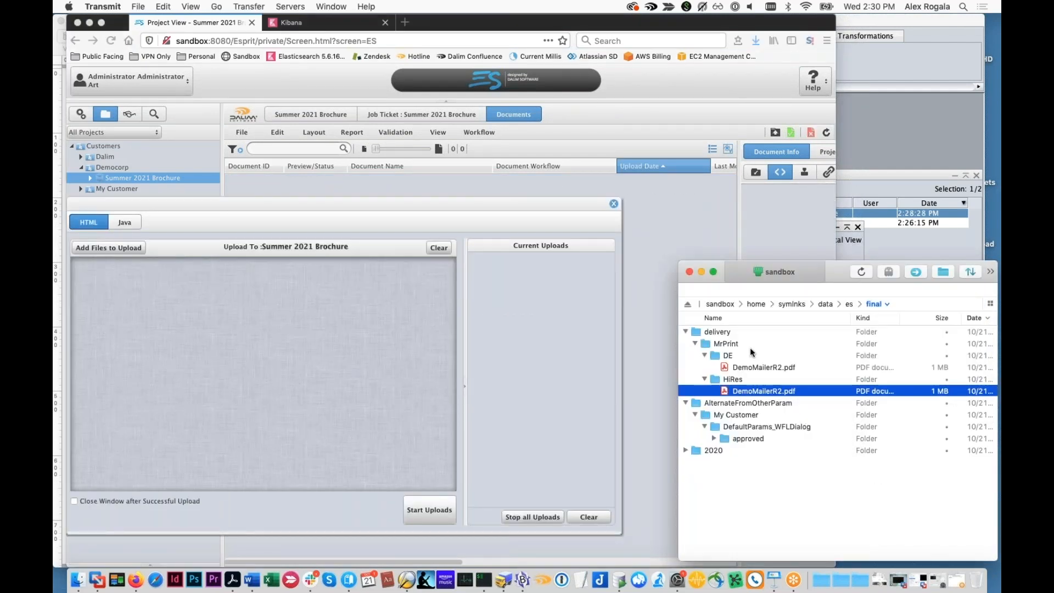
{"action": "right_click", "coordinate": [724, 334]}
{"action": "left_click", "coordinate": [756, 410]}
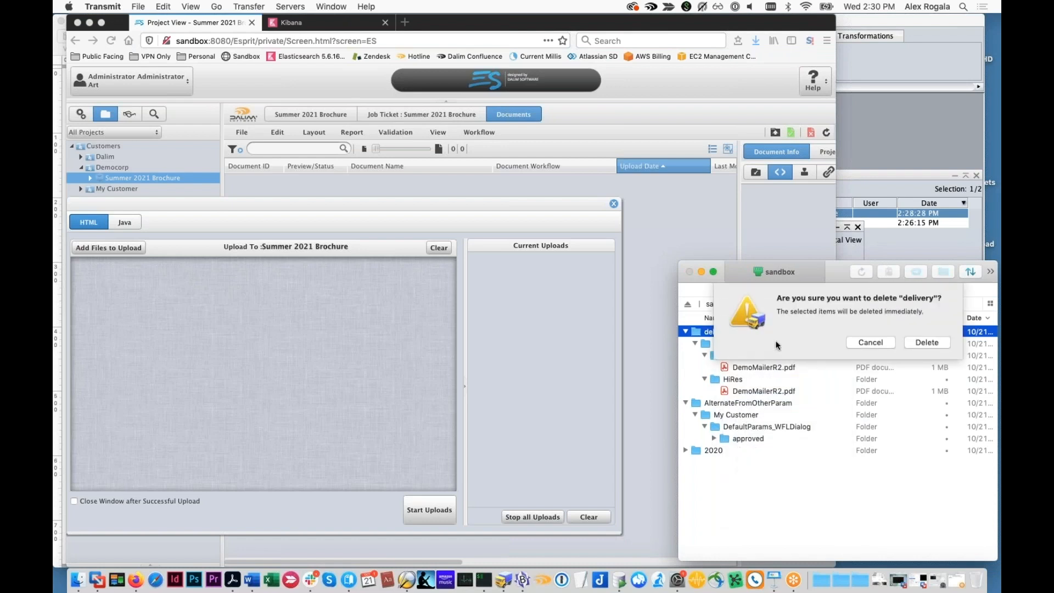
{"action": "left_click", "coordinate": [923, 342]}
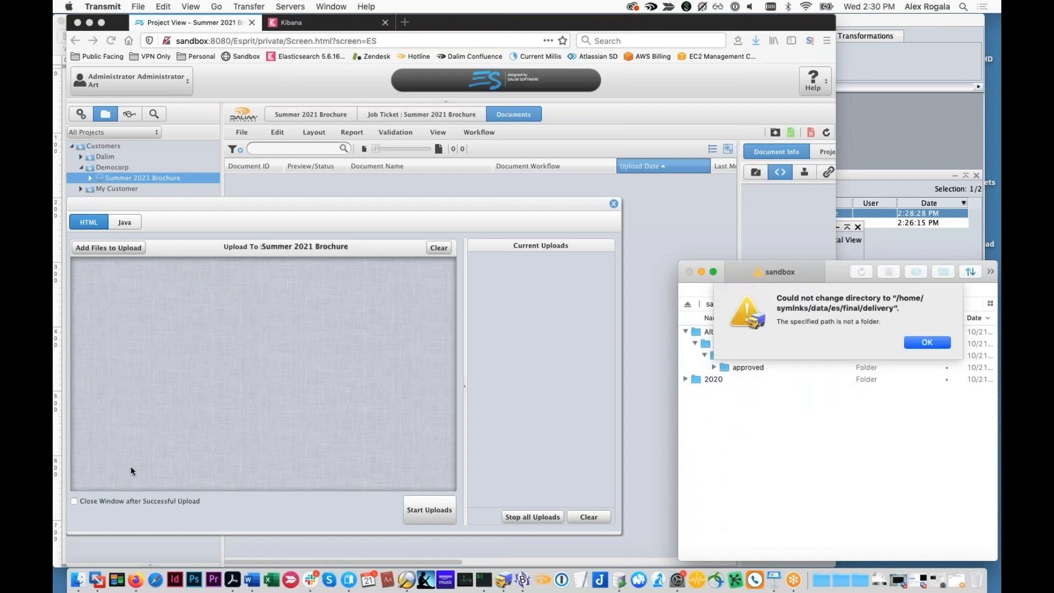
{"action": "left_click", "coordinate": [941, 346]}
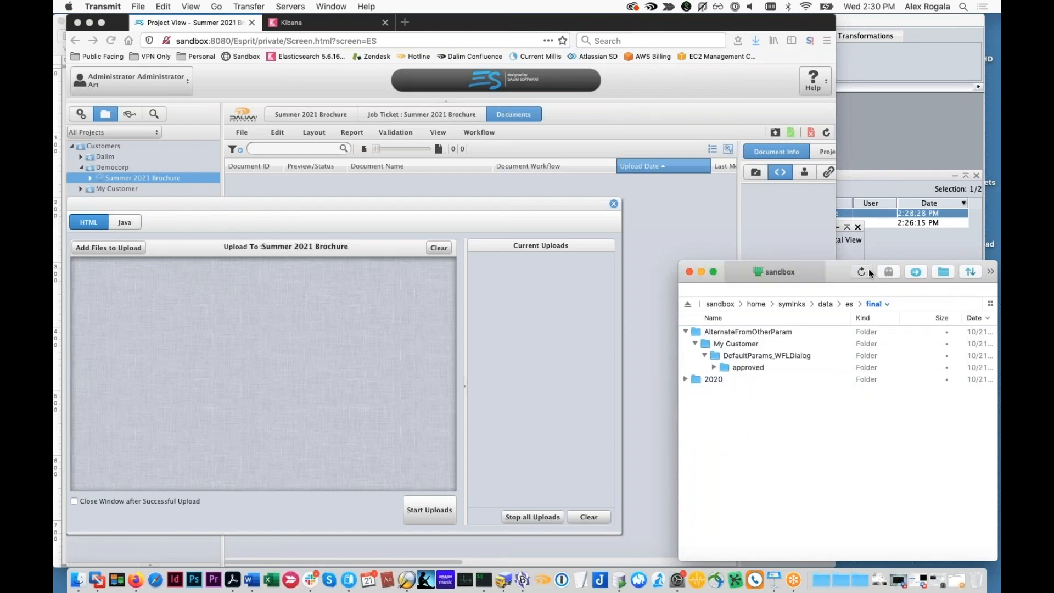
Upload DemoMailerR2.pdf from Finder's Files to Upload folder to the Summer 2021 Brochure project and close the upload window
{"action": "left_click", "coordinate": [78, 580]}
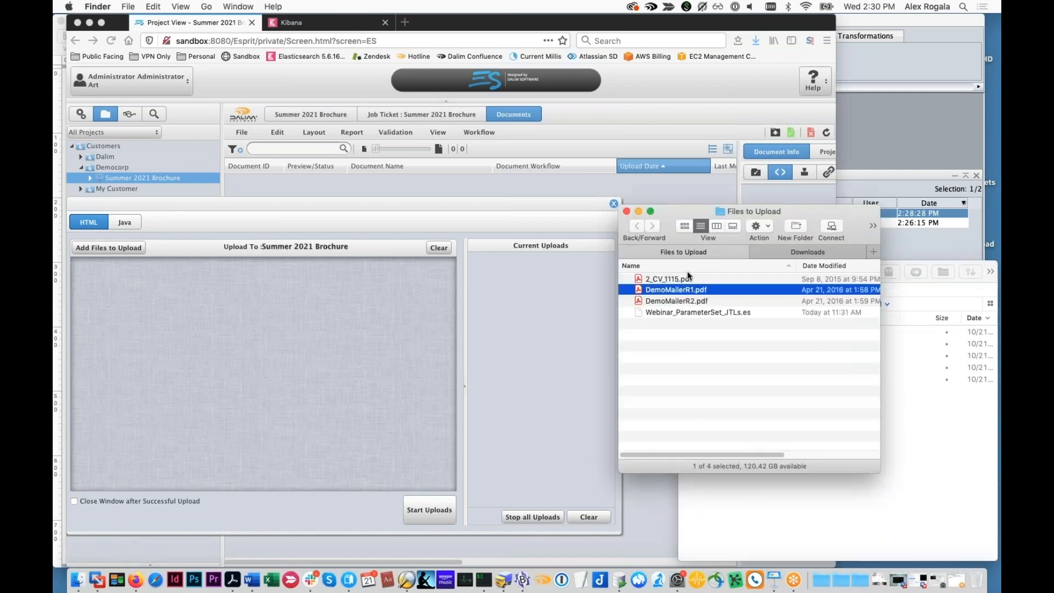
{"action": "left_click", "coordinate": [685, 301]}
{"action": "left_click_drag", "start_coordinate": [684, 301], "coordinate": [329, 322]}
{"action": "left_click", "coordinate": [430, 510]}
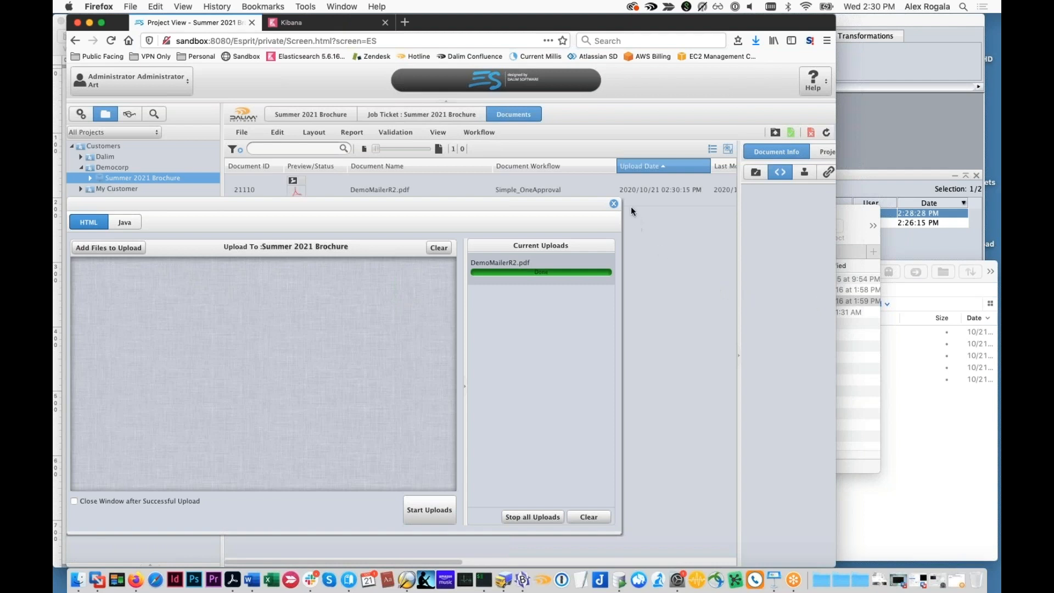
{"action": "left_click", "coordinate": [615, 206]}
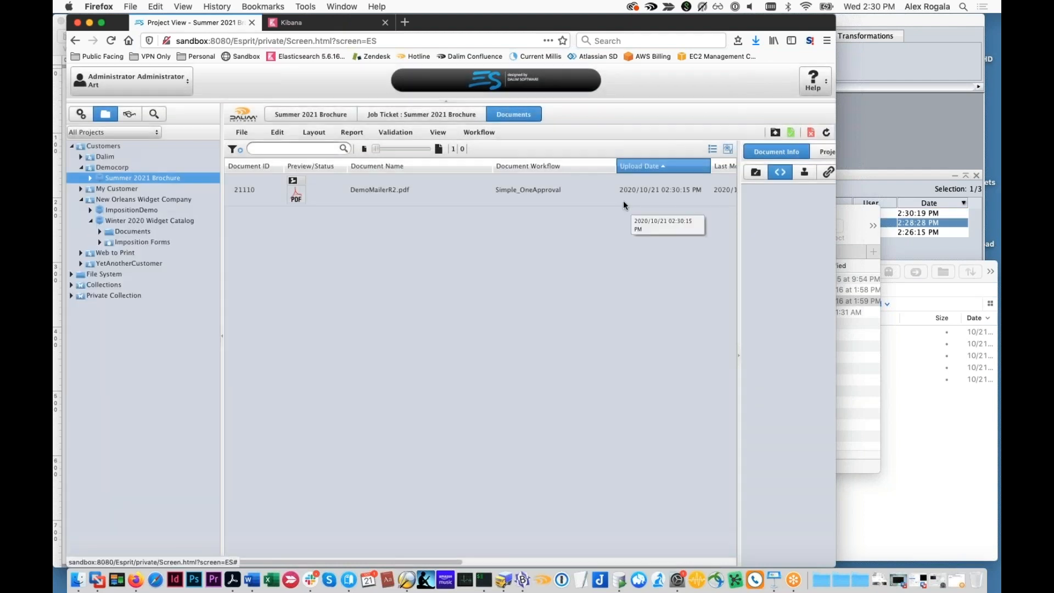
Switch to TWIST Editor to check the newest DemoMailerR2 process, and bring Transmit's final directory to the front
{"action": "left_click", "coordinate": [929, 222]}
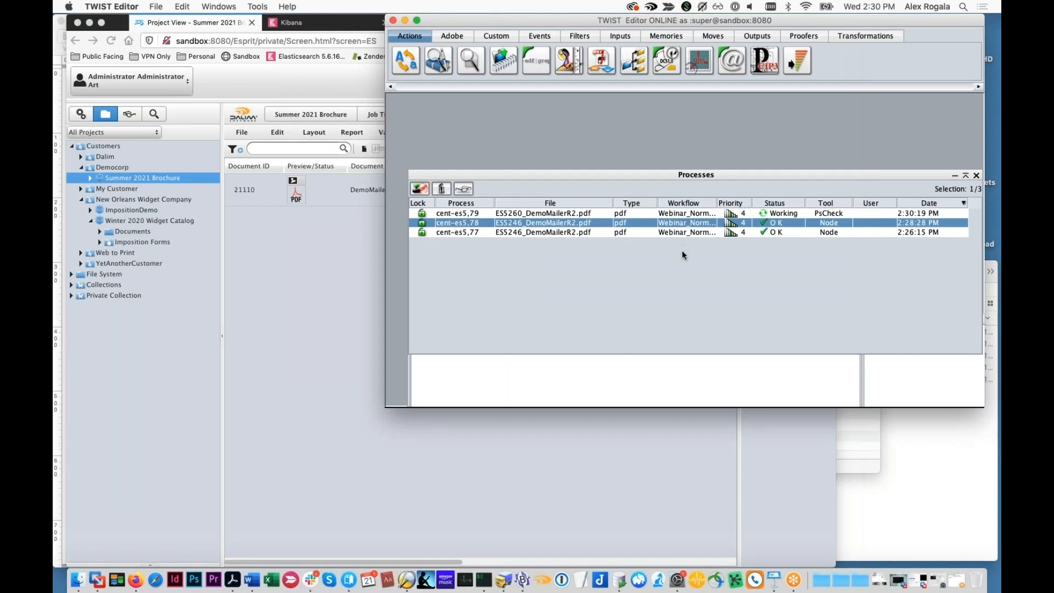
{"action": "left_click", "coordinate": [673, 214]}
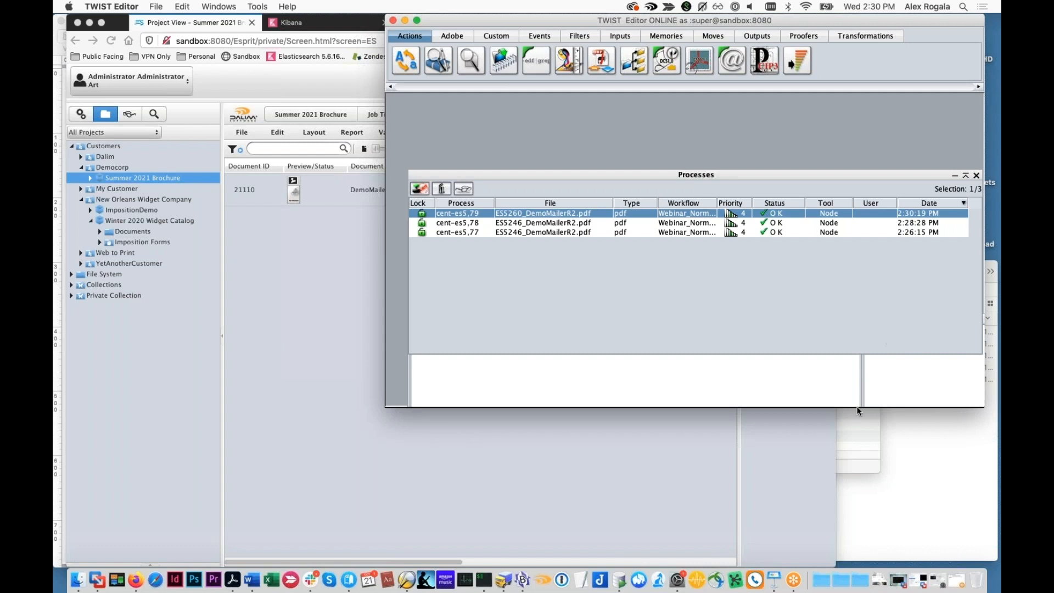
{"action": "left_click", "coordinate": [848, 437]}
{"action": "left_click", "coordinate": [912, 460]}
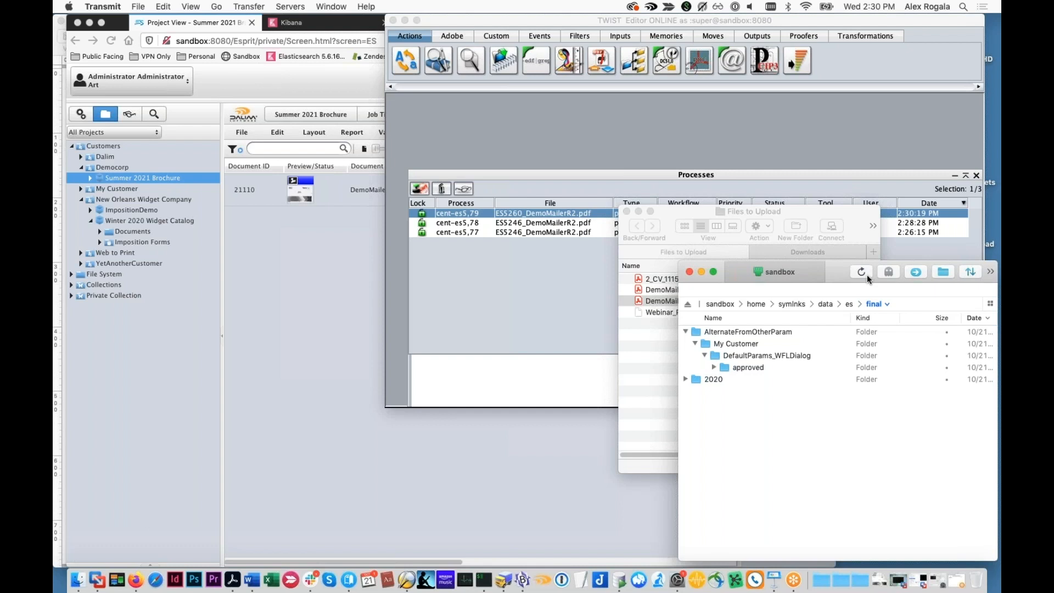
Switch to Firefox and approve the newly uploaded DemoMailerR2.pdf without a comment
{"action": "left_click", "coordinate": [288, 196]}
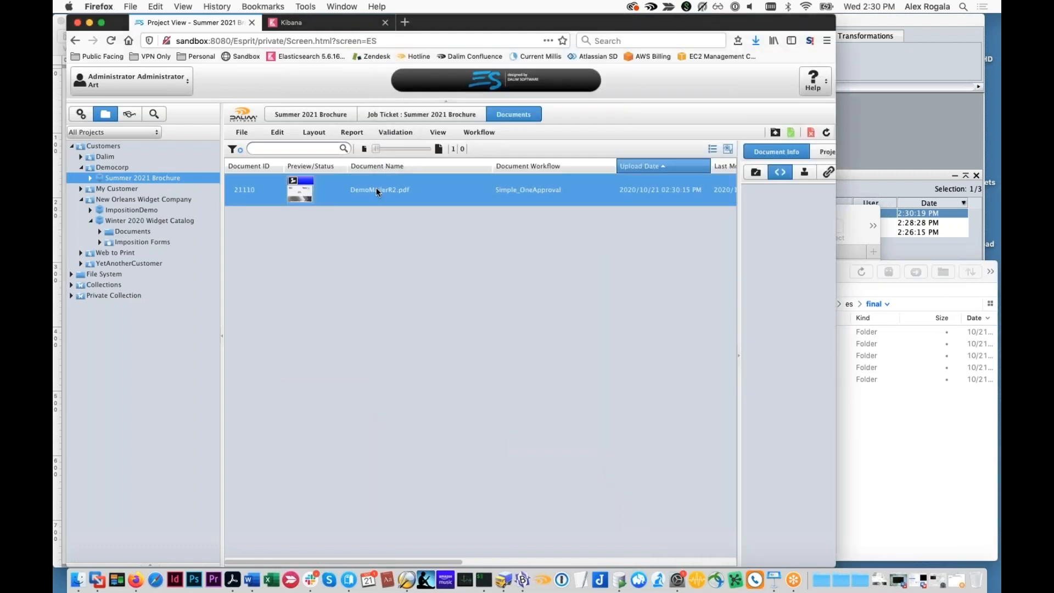
{"action": "left_click", "coordinate": [792, 133]}
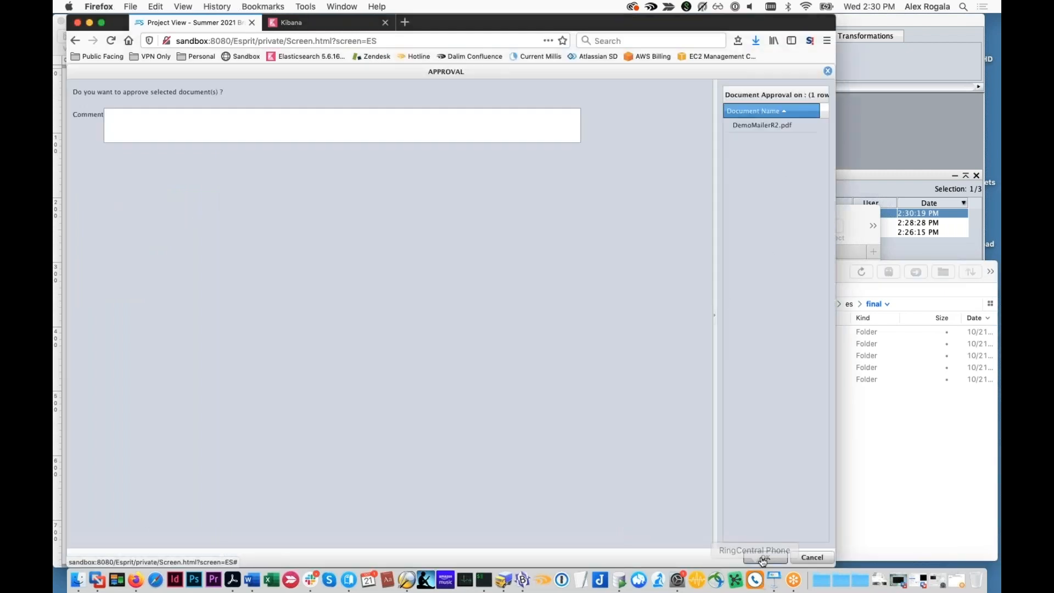
{"action": "left_click", "coordinate": [766, 558]}
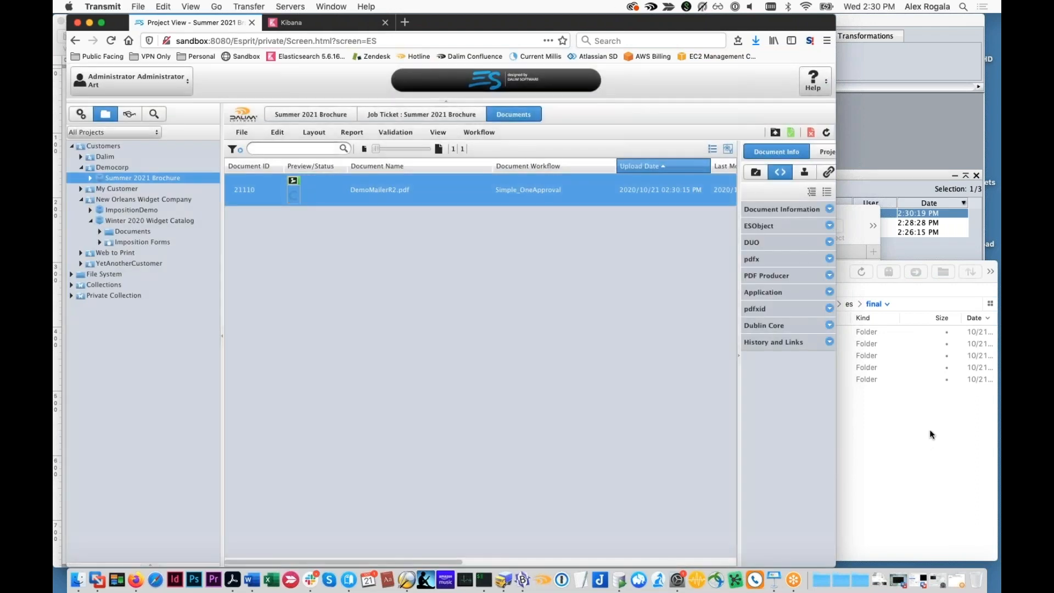
Switch to Transmit, refresh the final directory and expand the delivery folder's MrPrint and LithoKing subfolders to examine the delivered files
{"action": "left_click", "coordinate": [930, 433]}
{"action": "left_click", "coordinate": [852, 271]}
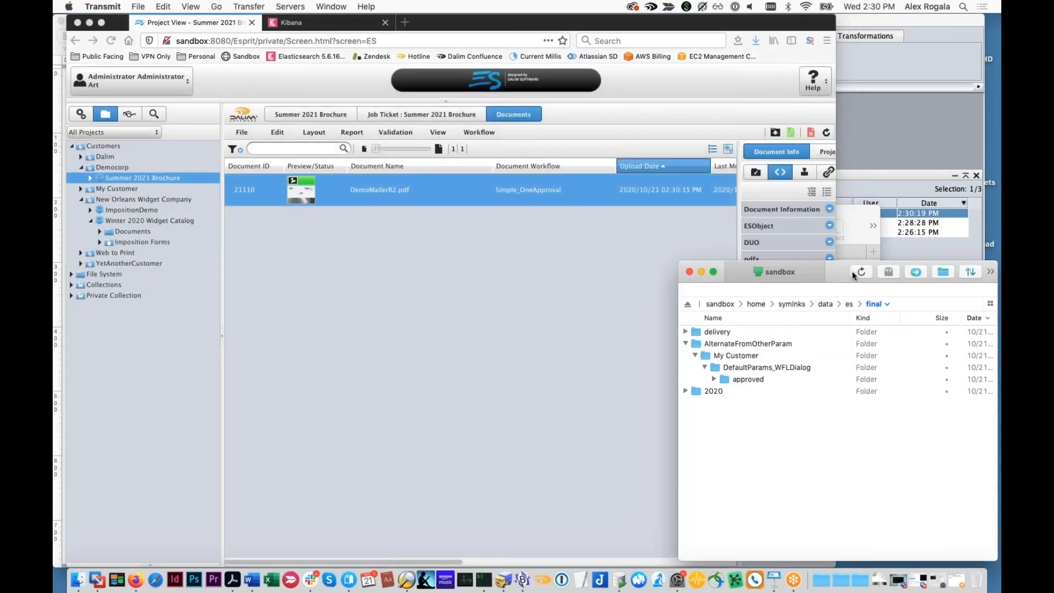
{"action": "left_click", "coordinate": [687, 333]}
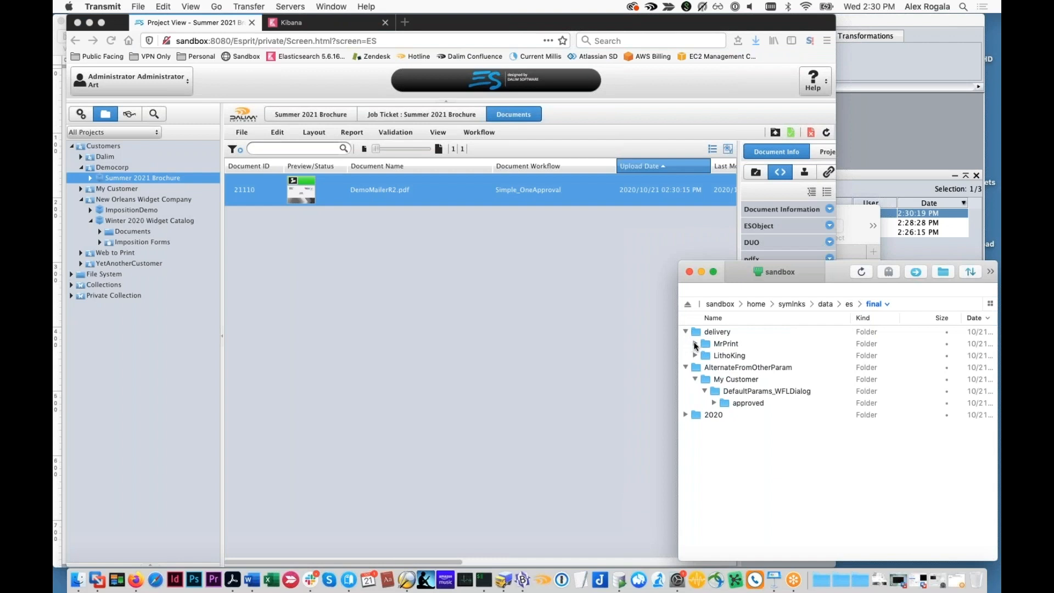
{"action": "left_click", "coordinate": [695, 344]}
{"action": "left_click", "coordinate": [705, 355]}
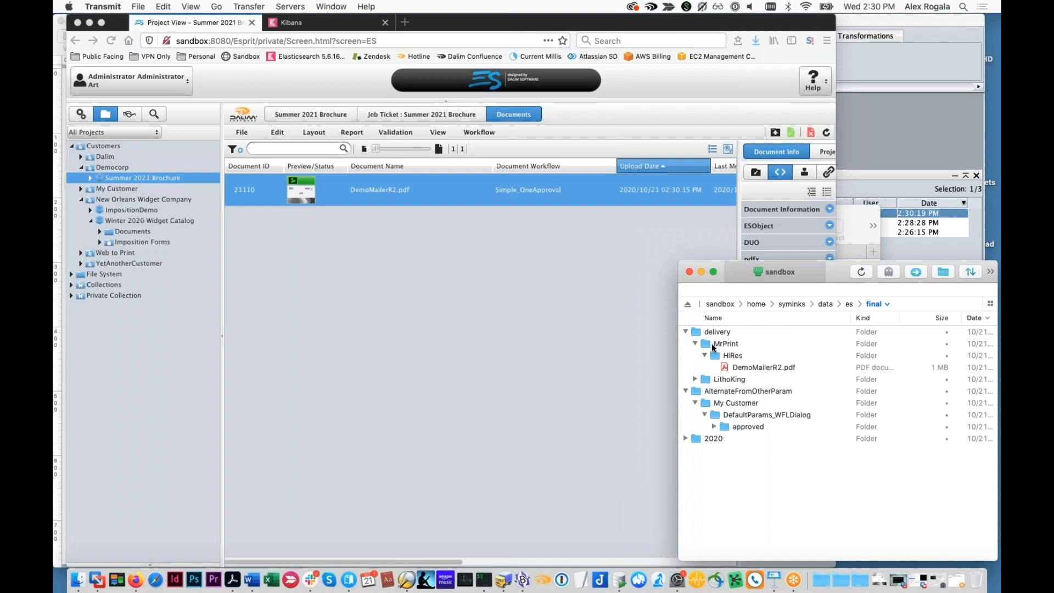
{"action": "left_click", "coordinate": [711, 346]}
{"action": "left_click", "coordinate": [695, 379]}
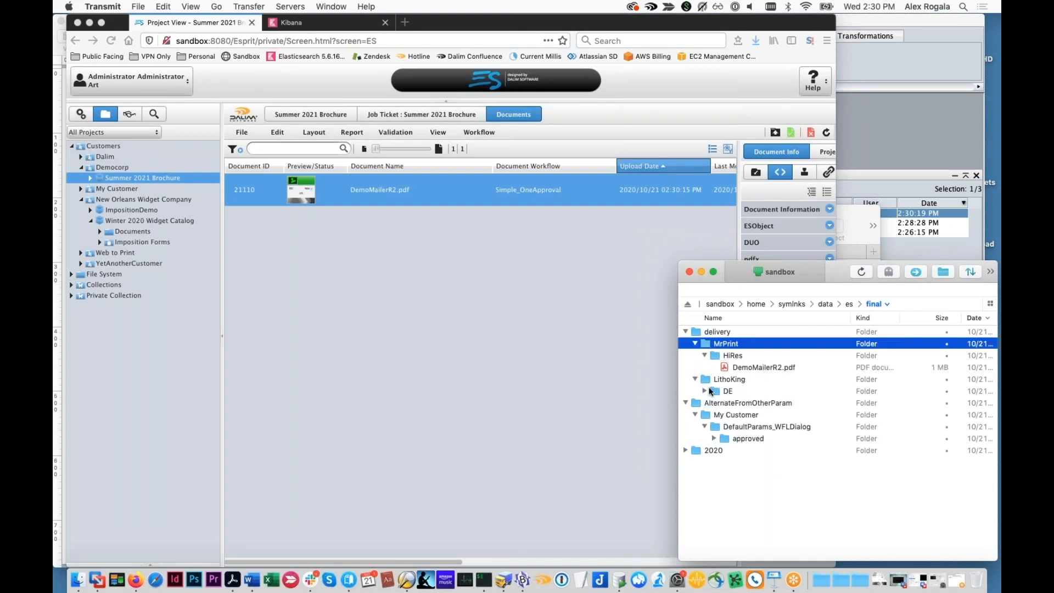
{"action": "left_click", "coordinate": [704, 391]}
{"action": "key", "text": "Return"}
{"action": "left_click", "coordinate": [704, 390]}
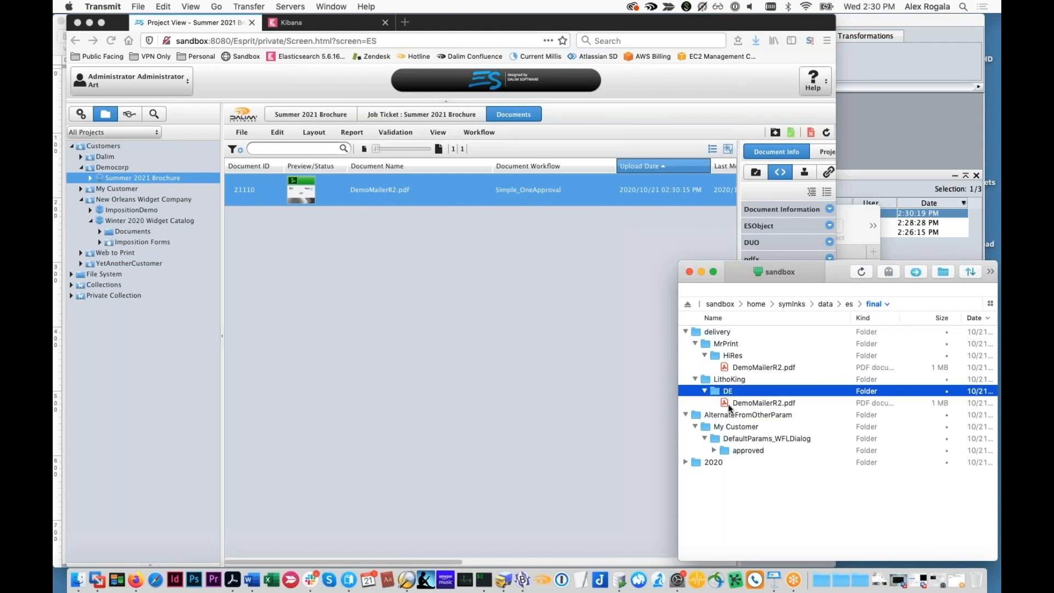
Switch to Firefox, inspect the Submit Files for Digital Edition and Webinar_Normalizer settings in DemoMailerR2.pdf's workflow, and close the workflow view
{"action": "left_click", "coordinate": [619, 404]}
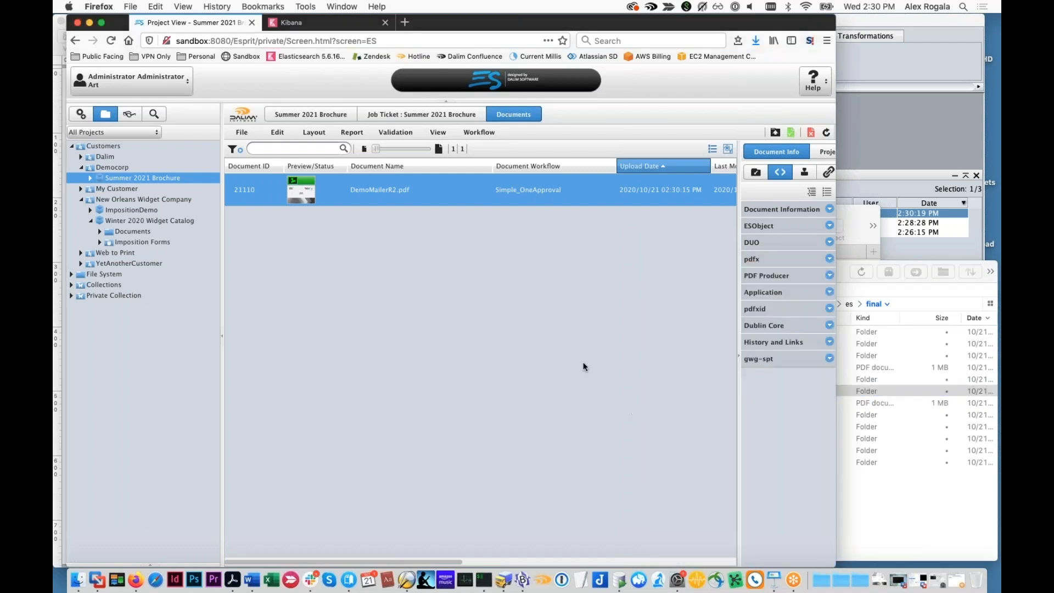
{"action": "double_click", "coordinate": [464, 193]}
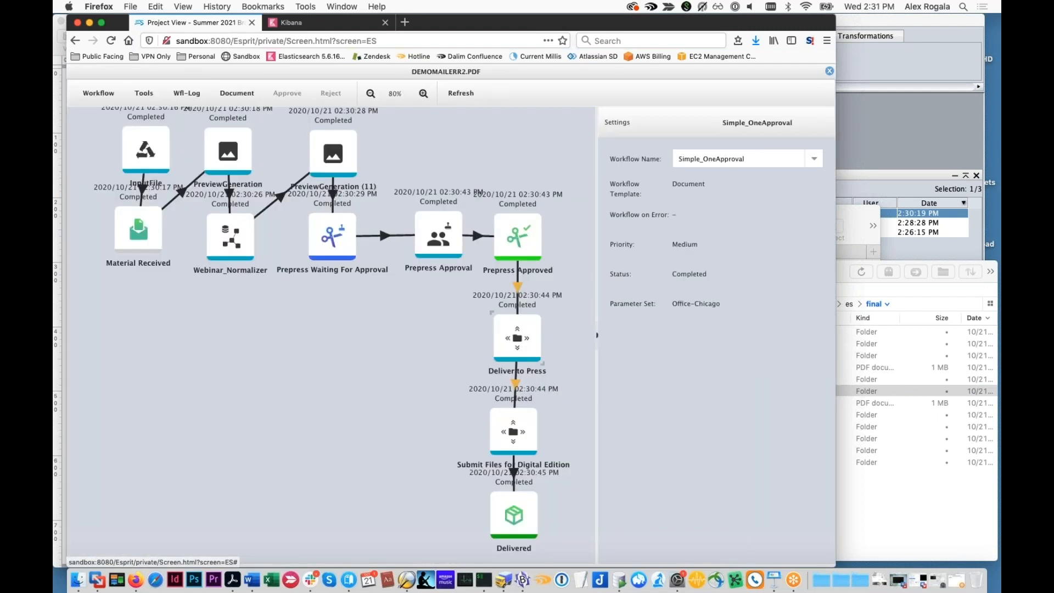
{"action": "left_click", "coordinate": [515, 429]}
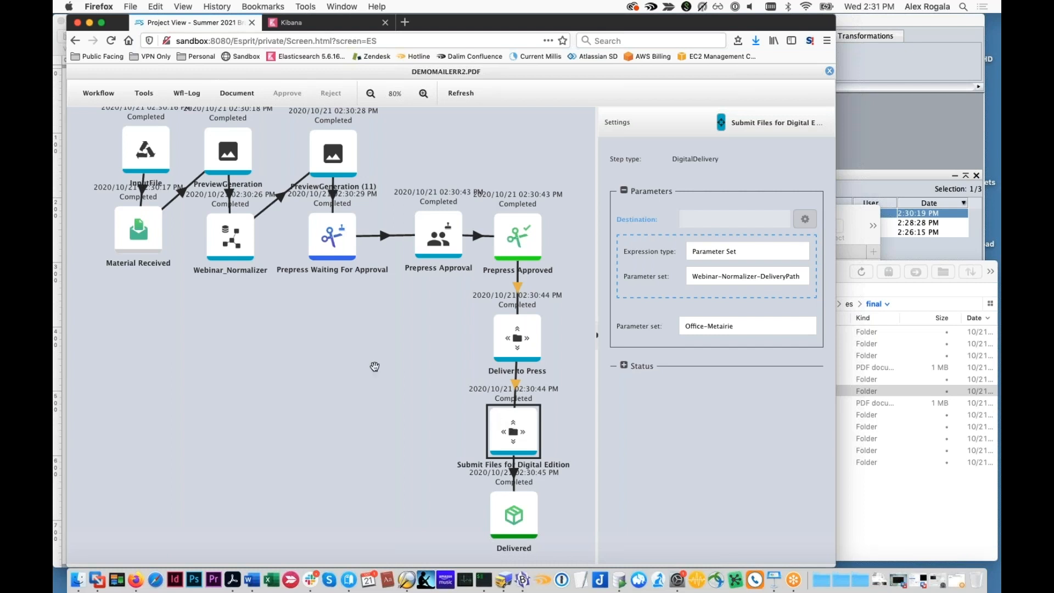
{"action": "left_click", "coordinate": [248, 254]}
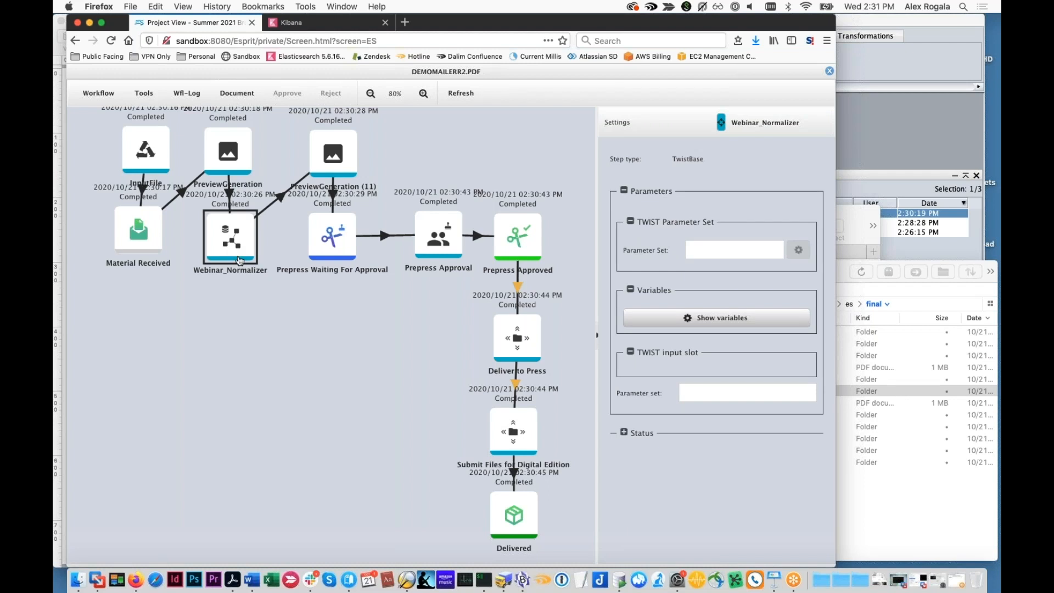
{"action": "left_click", "coordinate": [701, 396]}
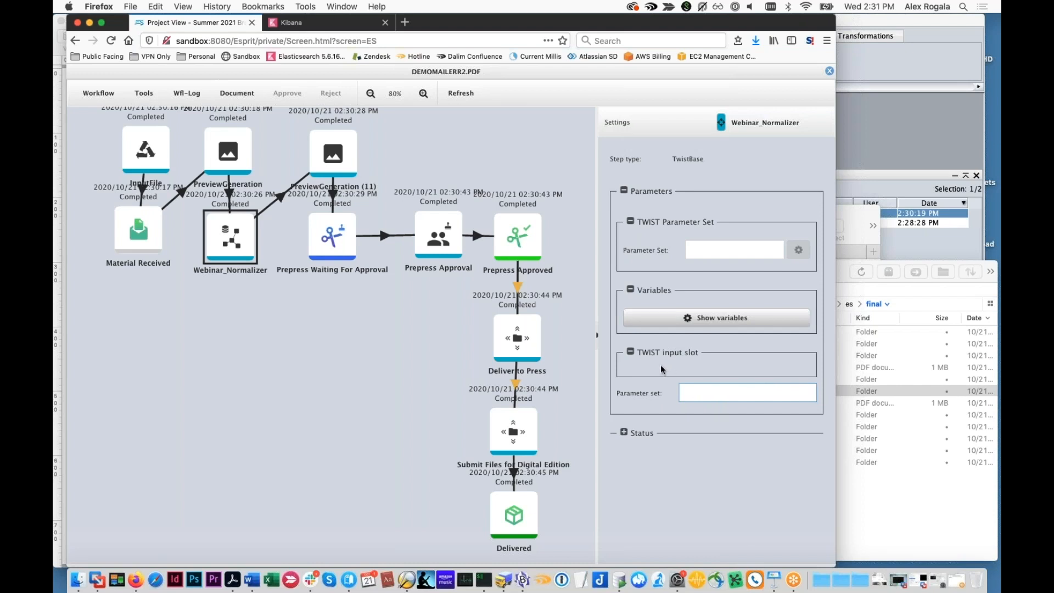
{"action": "left_click", "coordinate": [830, 72]}
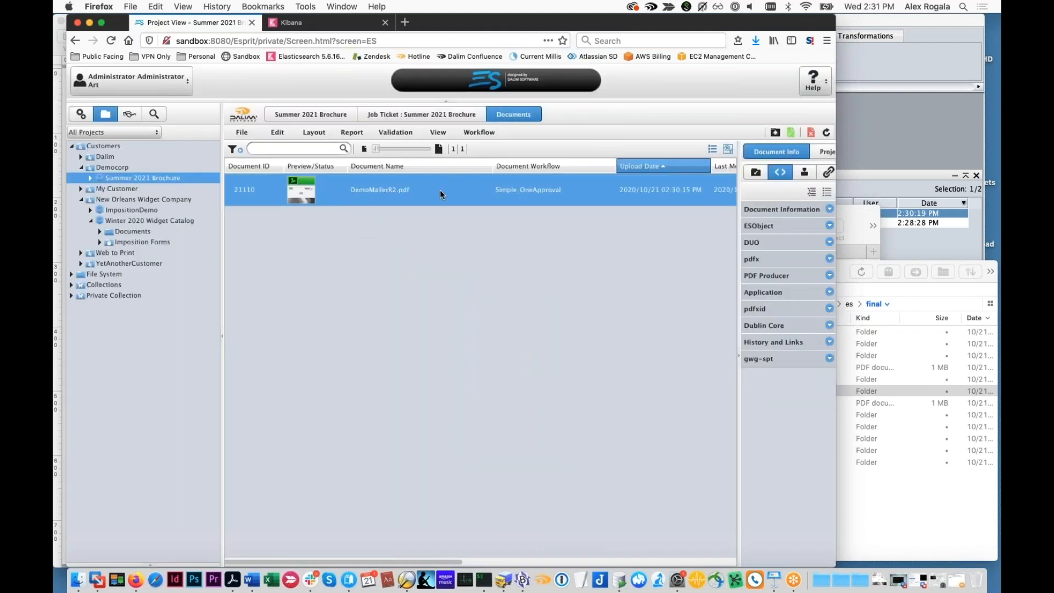
Open the Upload rule set from the I/O administration settings
{"action": "left_click", "coordinate": [77, 116]}
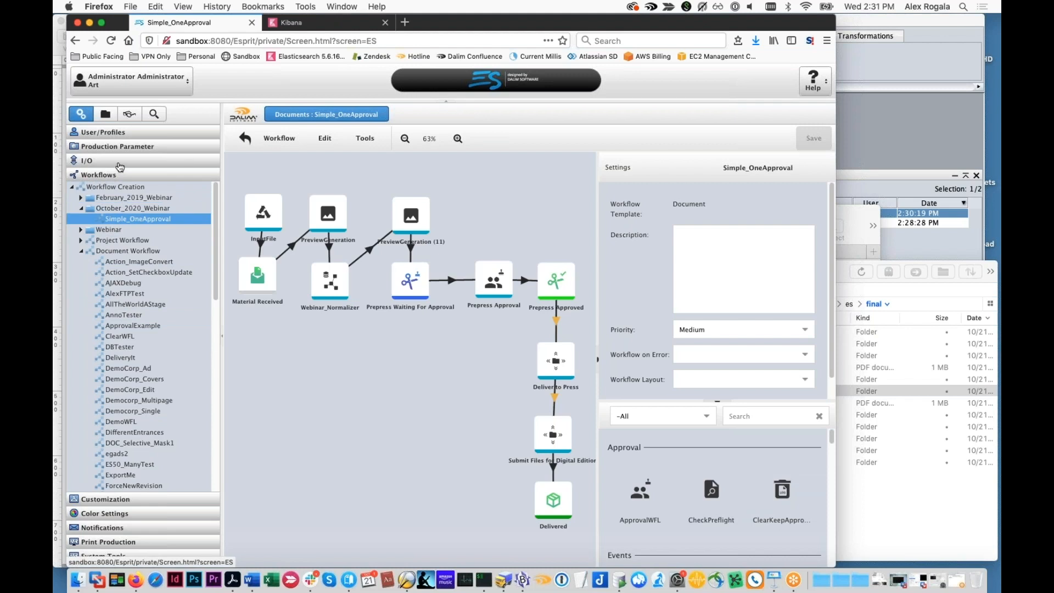
{"action": "left_click", "coordinate": [119, 166]}
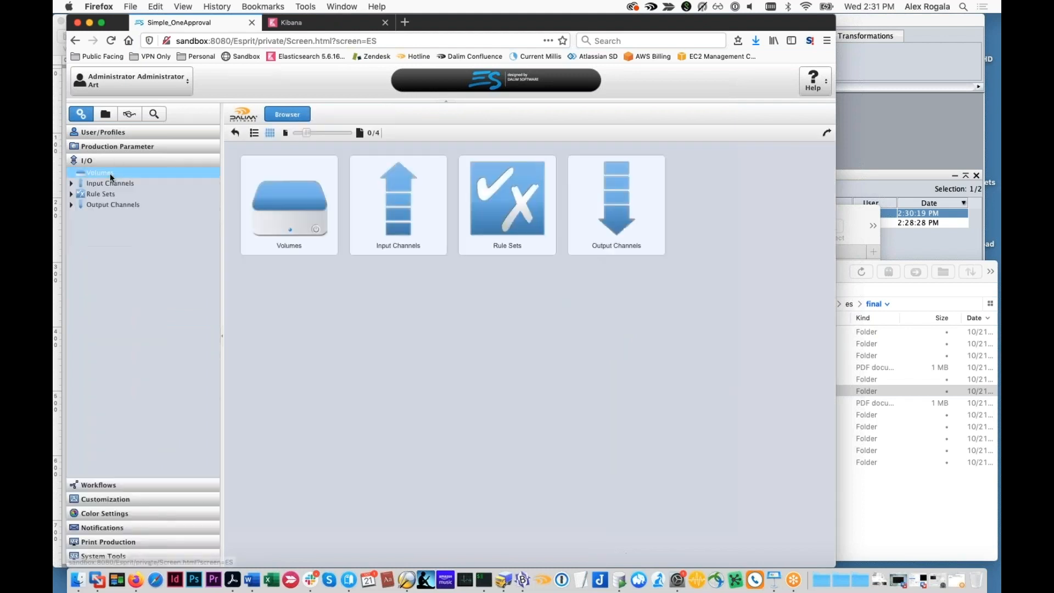
{"action": "left_click", "coordinate": [72, 194]}
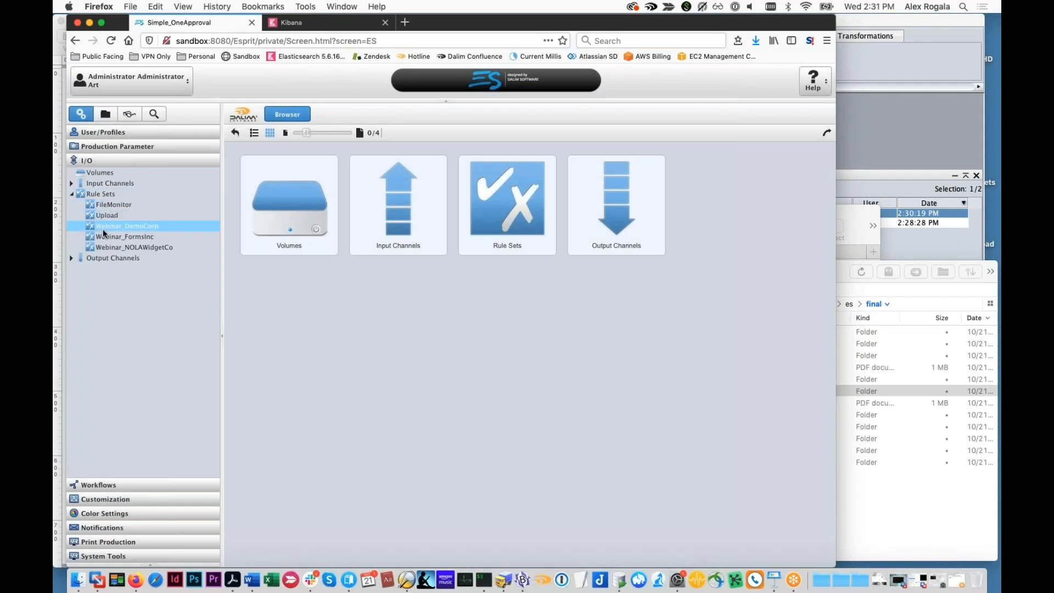
{"action": "left_click", "coordinate": [107, 214]}
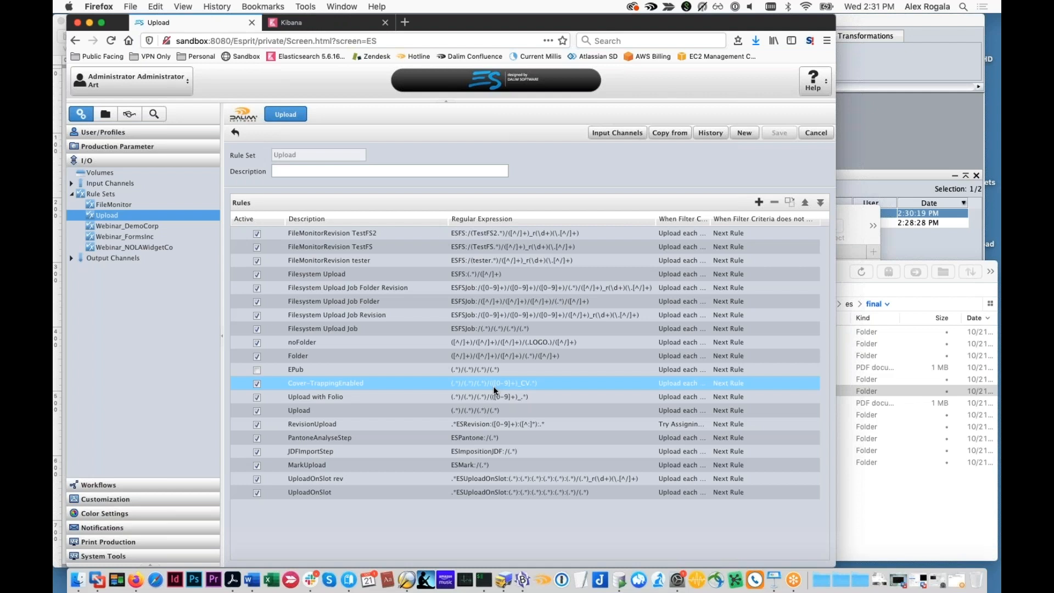
Inspect the Cover-TrappingEnabled rule's regular expression and its Process Parameters property in the production structure, and close the rule without changes
{"action": "double_click", "coordinate": [494, 390]}
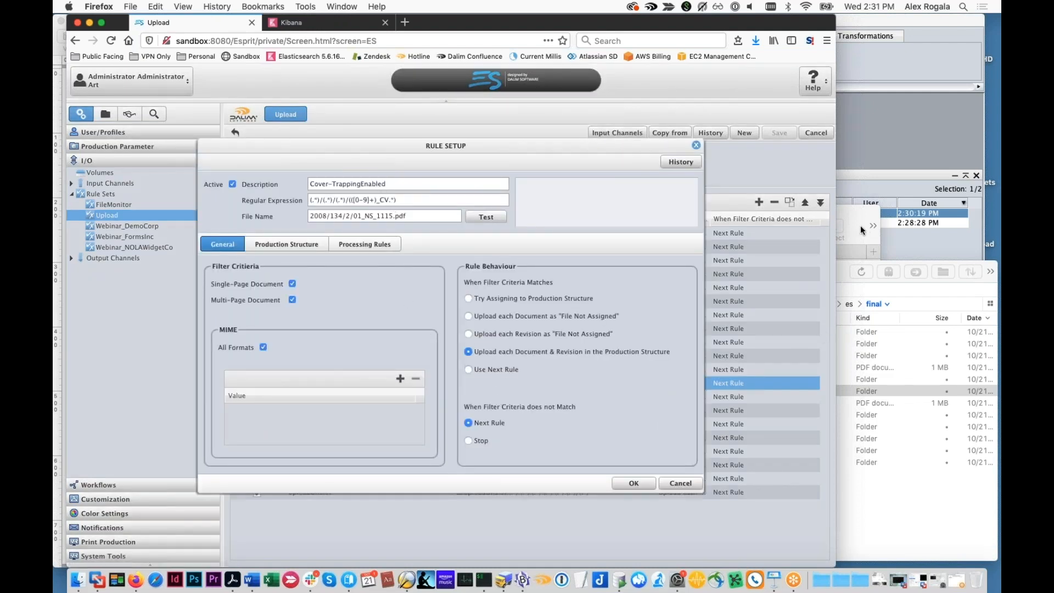
{"action": "left_click_drag", "start_coordinate": [381, 201], "coordinate": [388, 203]}
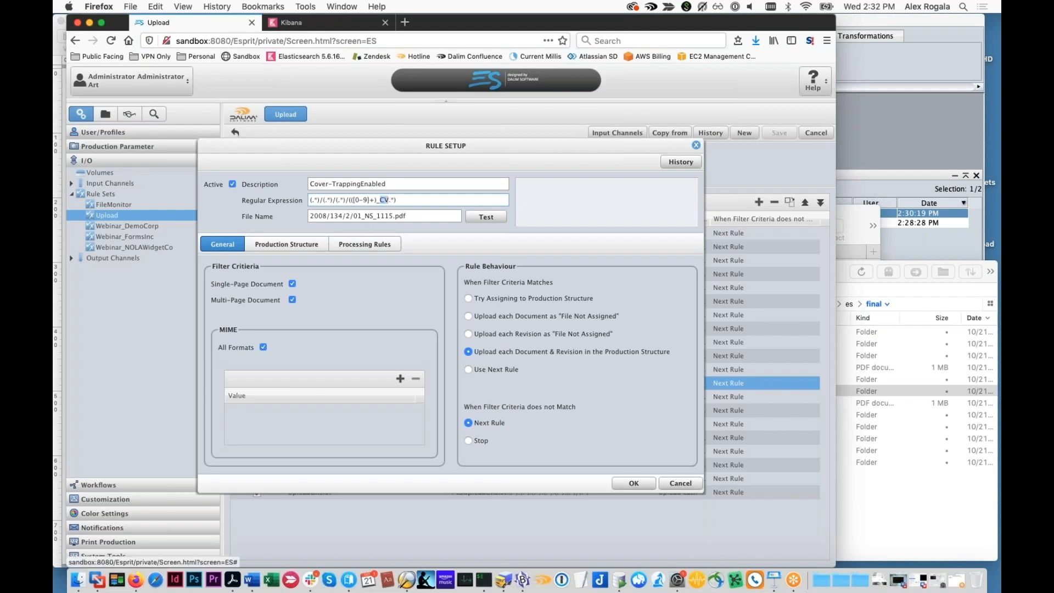
{"action": "left_click", "coordinate": [320, 245]}
{"action": "left_click", "coordinate": [295, 427]}
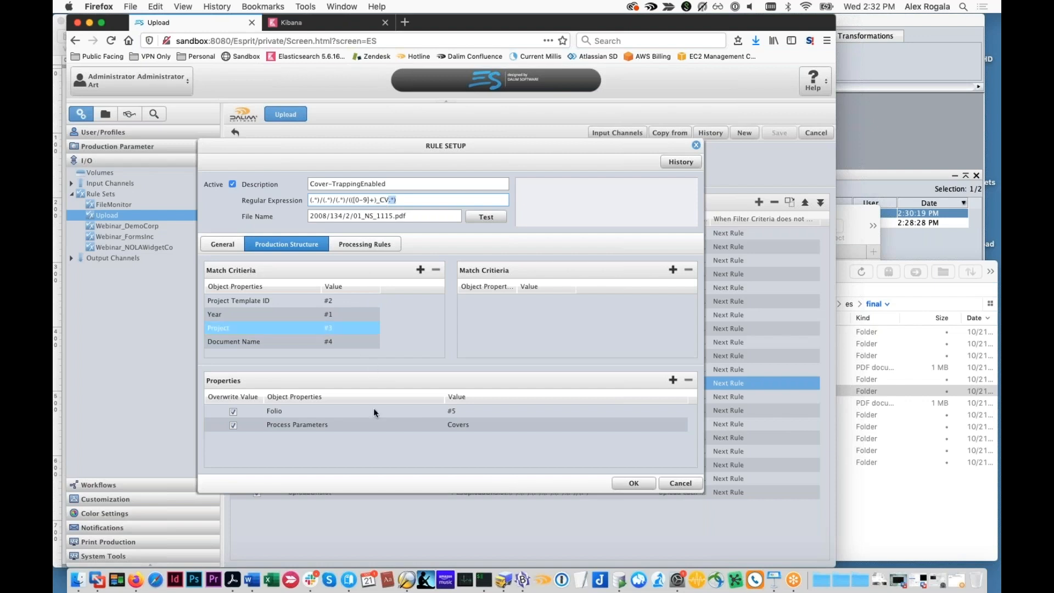
{"action": "left_click", "coordinate": [373, 426]}
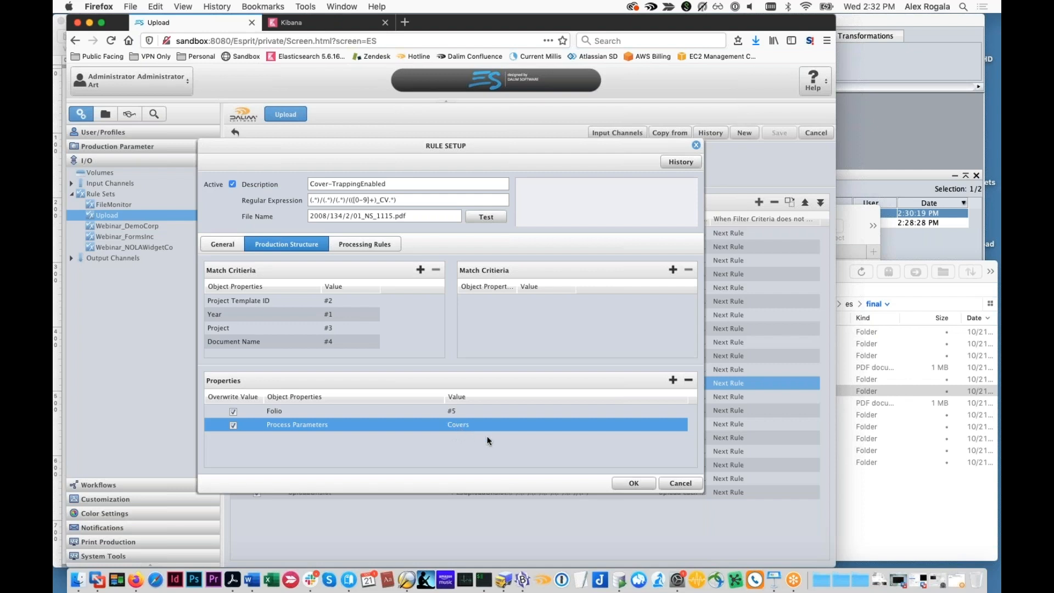
{"action": "left_click", "coordinate": [676, 484]}
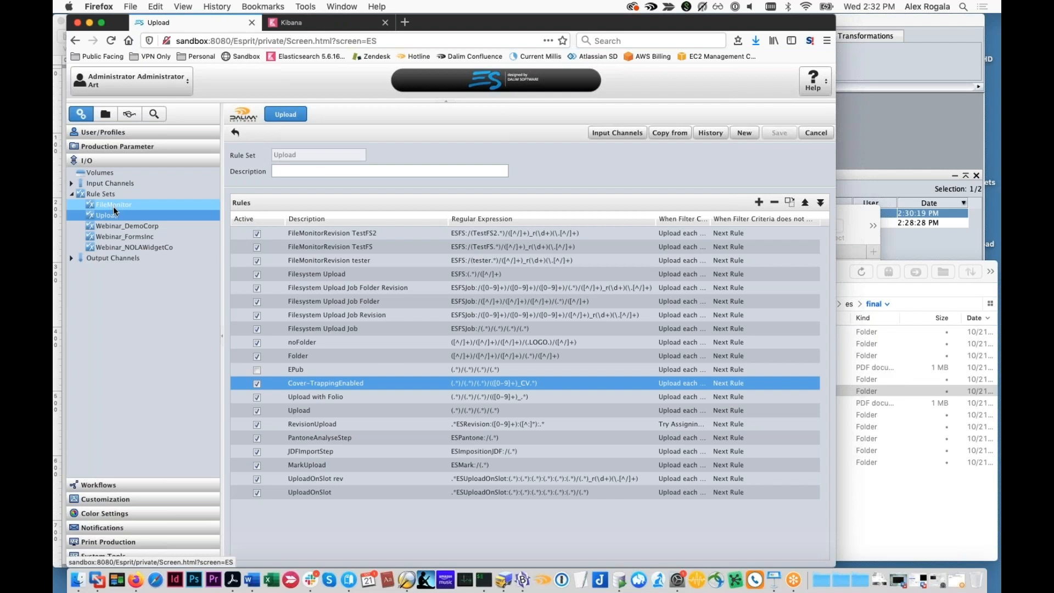
Reopen the Simple_OneApproval workflow from the October_2020_Webinar folder and review its Webinar_Normalizer and delivery steps
{"action": "left_click", "coordinate": [134, 485]}
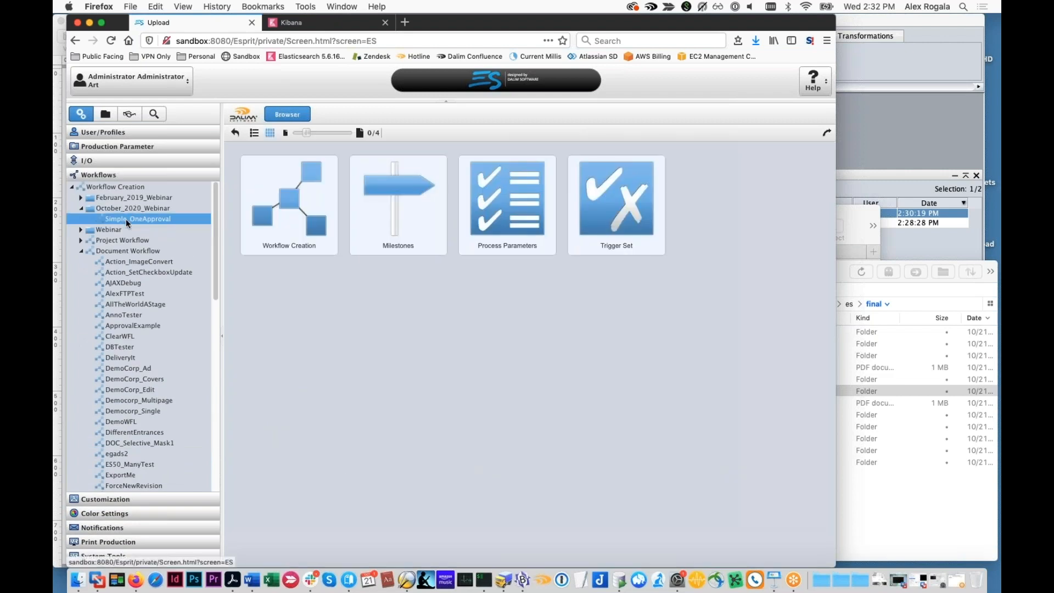
{"action": "left_click", "coordinate": [126, 218]}
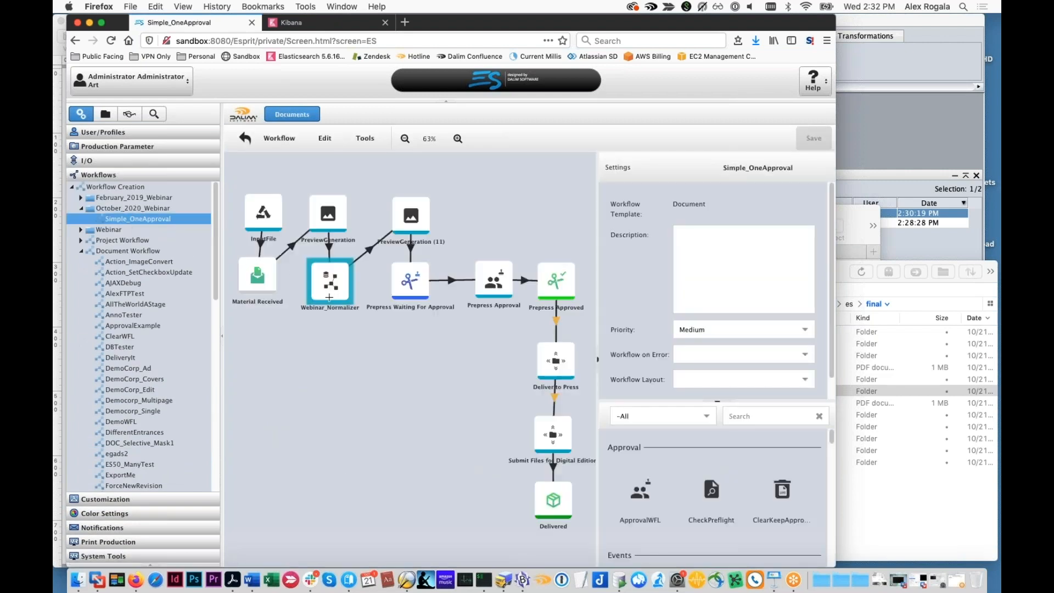
{"action": "left_click_drag", "start_coordinate": [459, 390], "coordinate": [408, 349]}
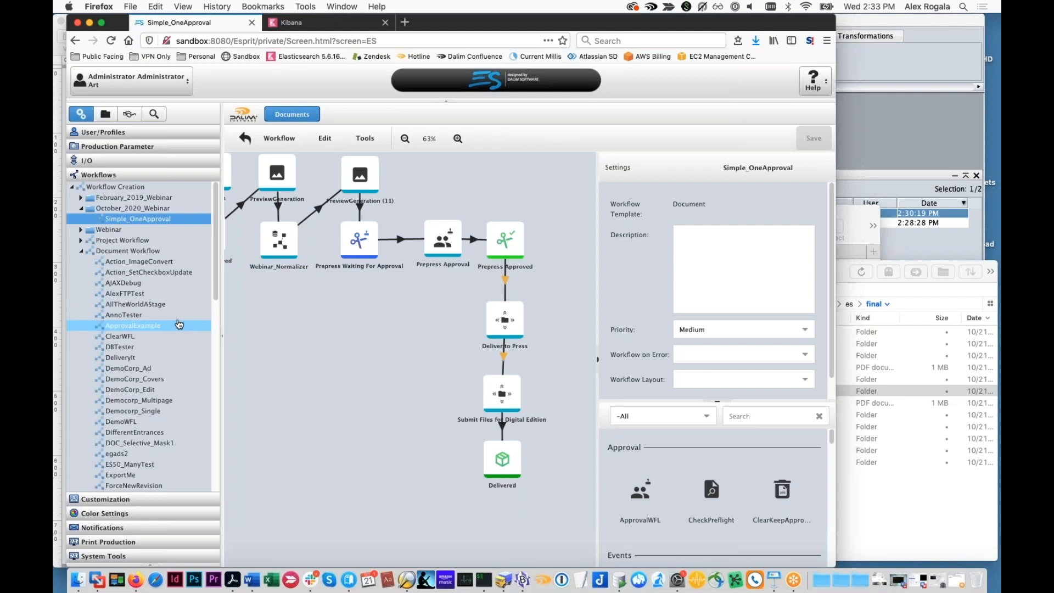
Display the list of parameter templates in the Customization settings
{"action": "left_click", "coordinate": [104, 499]}
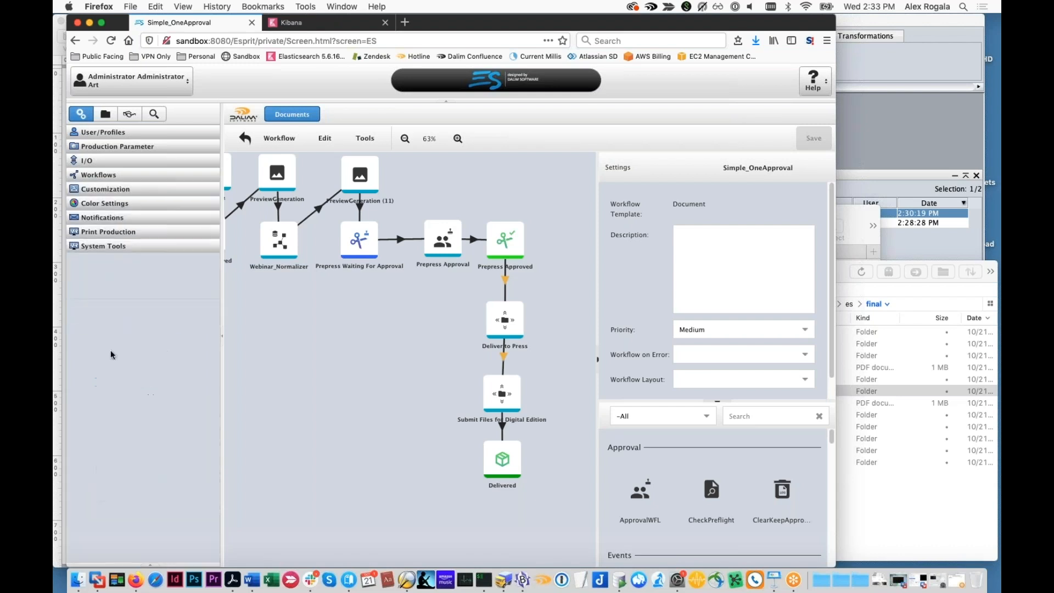
{"action": "left_click", "coordinate": [89, 224]}
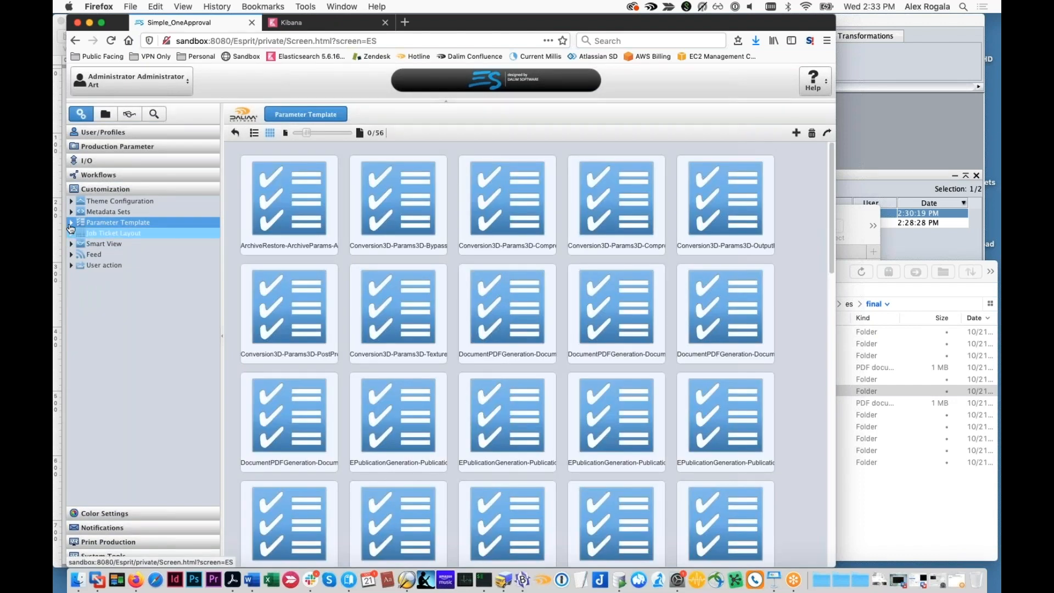
{"action": "left_click", "coordinate": [74, 222]}
Open the Default process parameter set to examine its Webinar Twist settings
{"action": "left_click", "coordinate": [96, 176]}
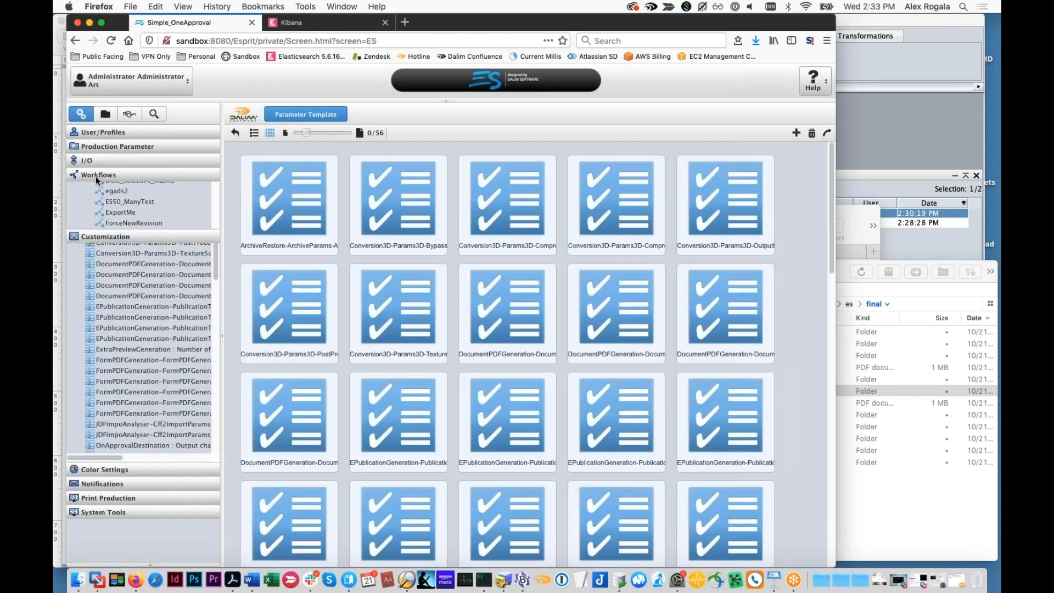
{"action": "scroll", "coordinate": [79, 291], "scroll_direction": "down", "scroll_amount": 5}
{"action": "scroll", "coordinate": [110, 388], "scroll_direction": "down", "scroll_amount": 8}
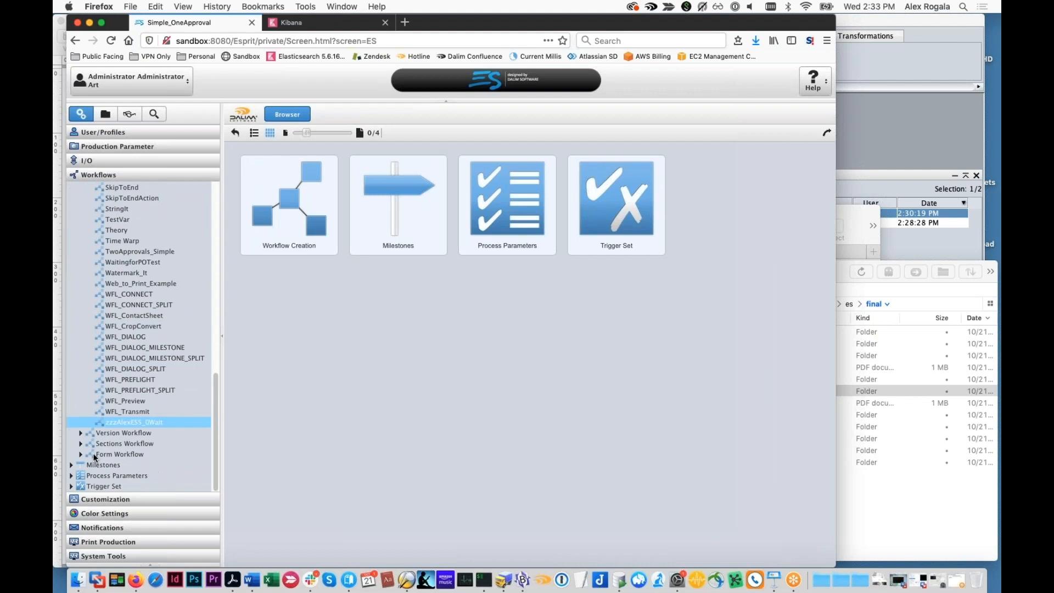
{"action": "left_click", "coordinate": [72, 487]}
{"action": "left_click", "coordinate": [72, 476]}
{"action": "scroll", "coordinate": [105, 472], "scroll_direction": "down", "scroll_amount": 3}
{"action": "left_click", "coordinate": [116, 434]}
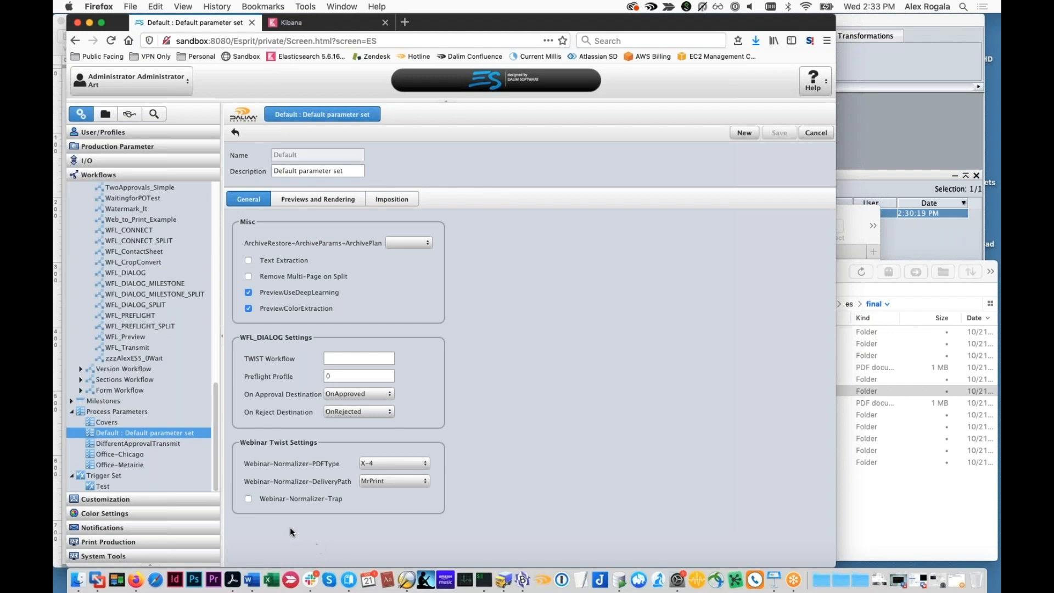
Open the Conversion3D-Params3D-BypassProcessIfSameFormat parameter template and review the available parameter types
{"action": "scroll", "coordinate": [127, 437], "scroll_direction": "up", "scroll_amount": 15}
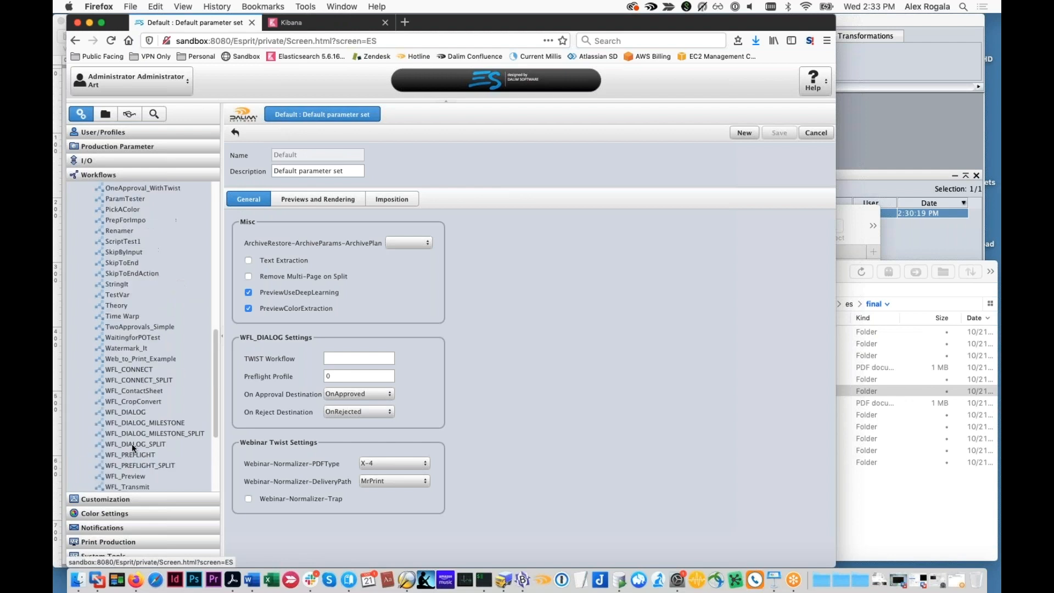
{"action": "left_click", "coordinate": [112, 161]}
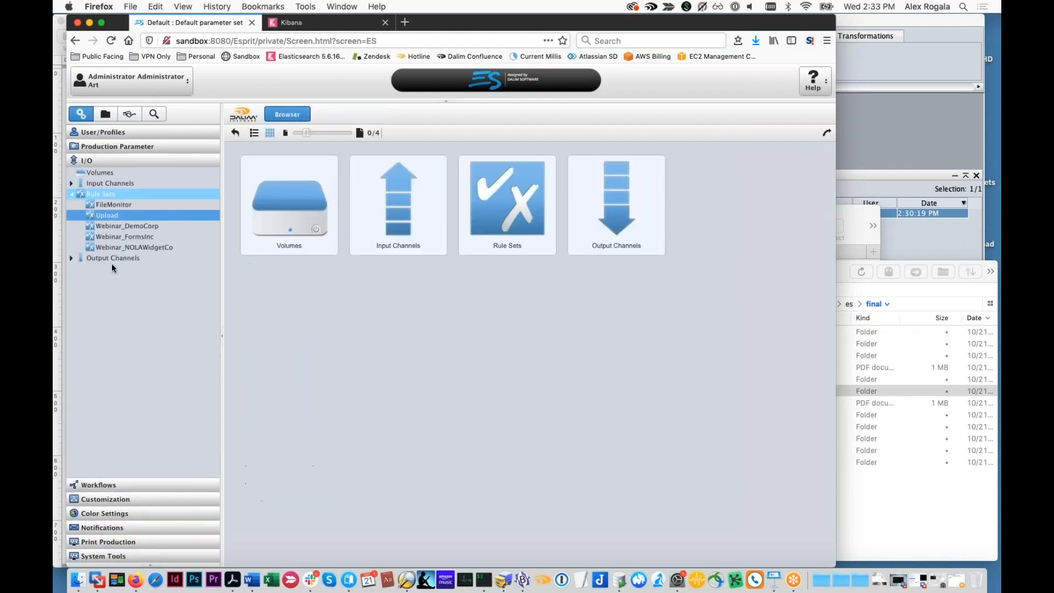
{"action": "left_click", "coordinate": [104, 499]}
{"action": "left_click", "coordinate": [120, 222]}
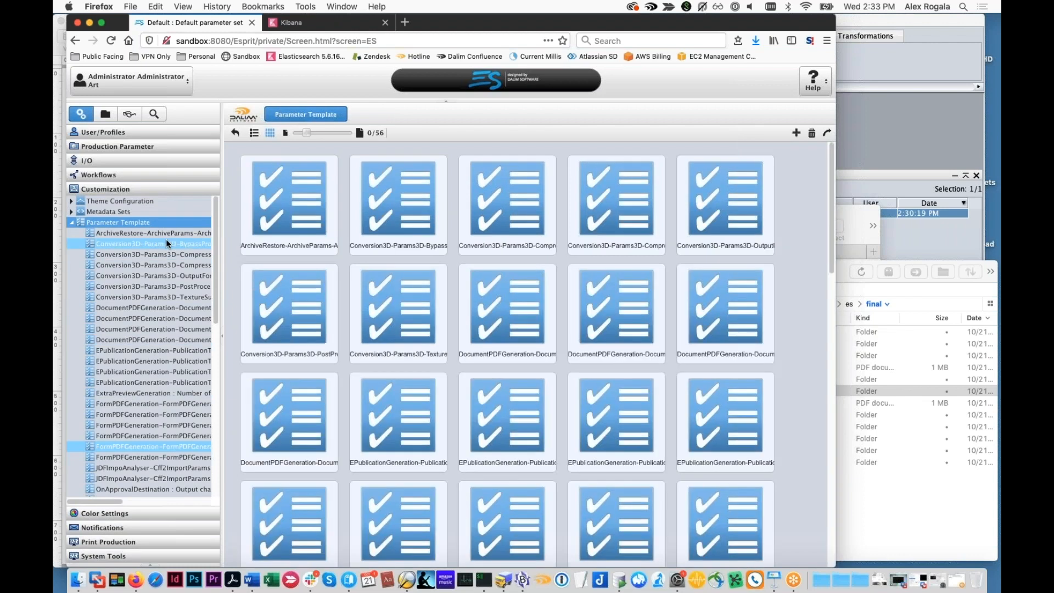
{"action": "left_click", "coordinate": [143, 244]}
{"action": "left_click", "coordinate": [385, 188]}
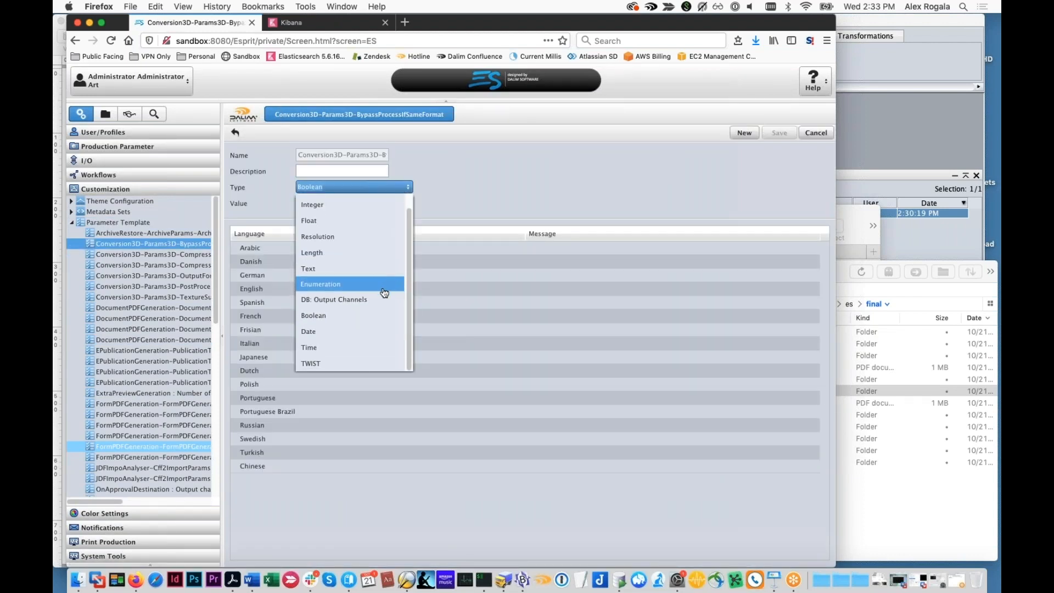
{"action": "scroll", "coordinate": [379, 297], "scroll_direction": "up", "scroll_amount": 1}
Start a new property in the adhocwf metadata set, try making it searchable with the Encrypted type, and cancel it
{"action": "left_click", "coordinate": [72, 212]}
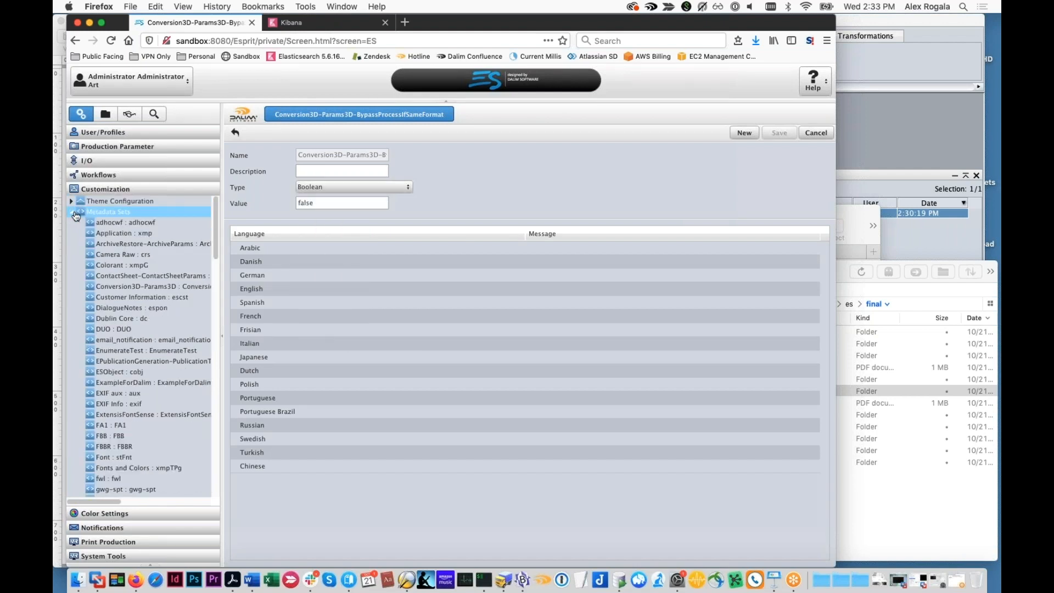
{"action": "left_click", "coordinate": [92, 222]}
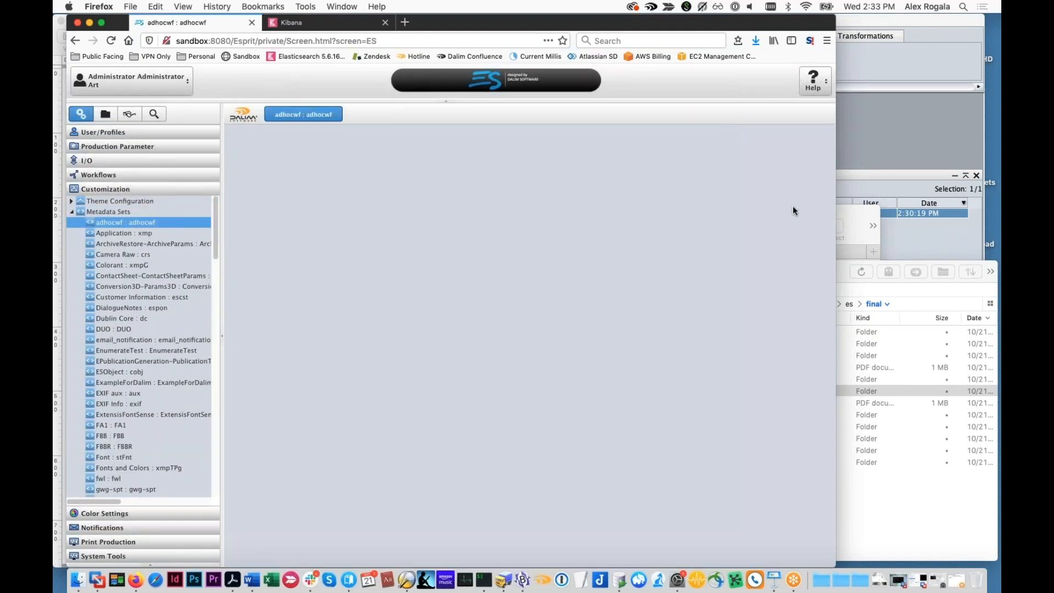
{"action": "left_click", "coordinate": [803, 286]}
{"action": "left_click", "coordinate": [440, 218]}
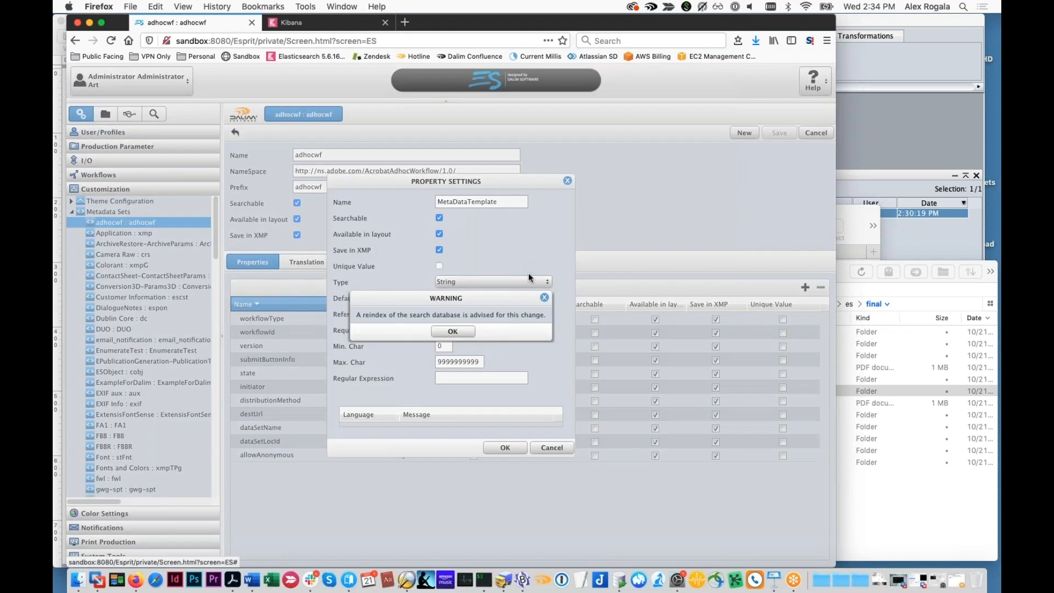
{"action": "left_click", "coordinate": [454, 333]}
{"action": "left_click", "coordinate": [549, 282]}
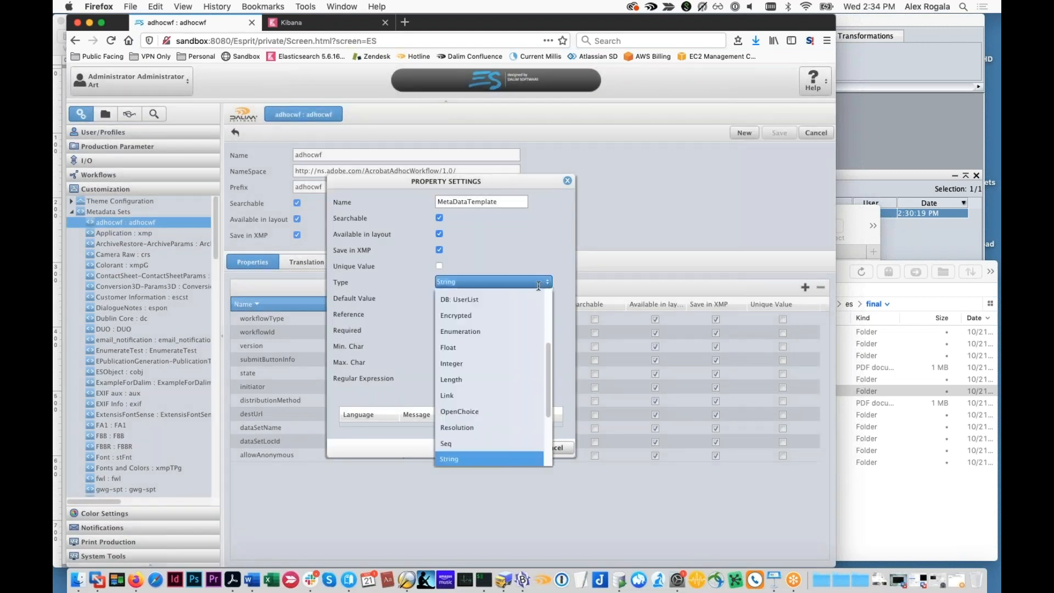
{"action": "left_click", "coordinate": [489, 311]}
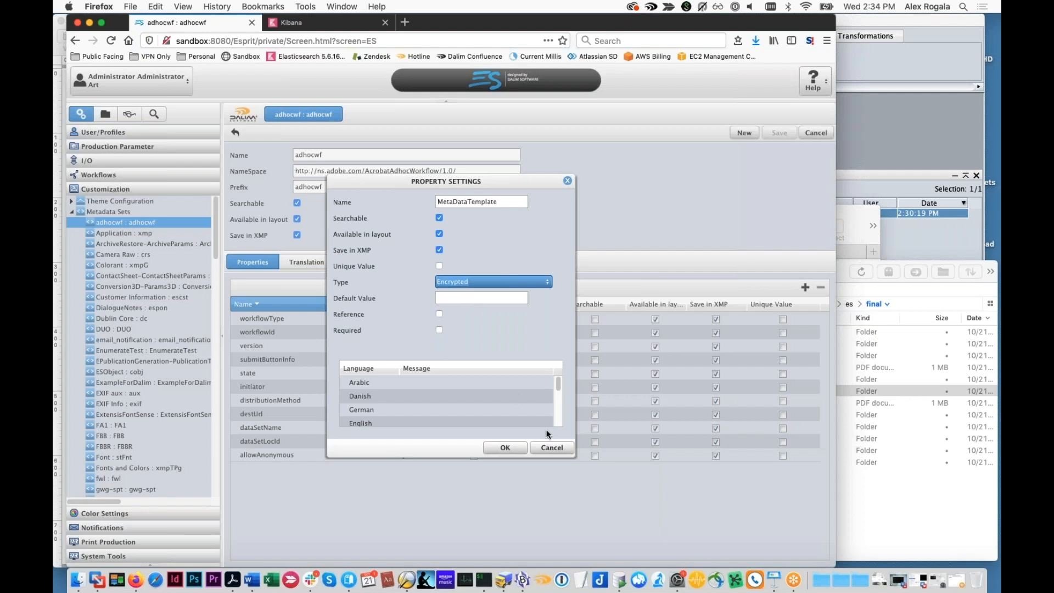
{"action": "left_click", "coordinate": [549, 447]}
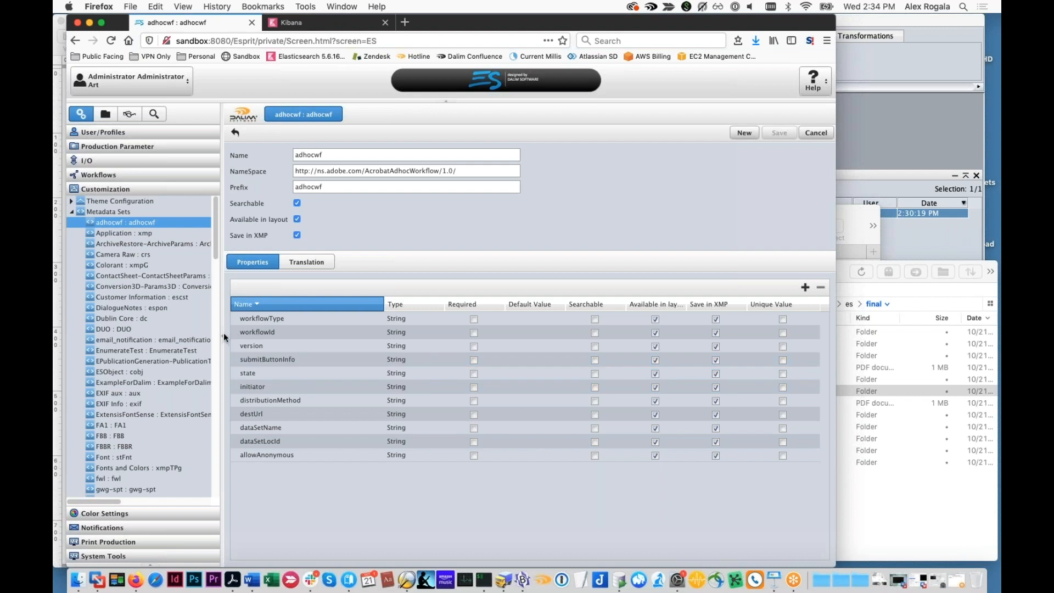
Compare the Webinar Twist settings of the Office-Metairie and Office-Chicago process parameter sets
{"action": "left_click", "coordinate": [72, 213]}
{"action": "left_click", "coordinate": [72, 222]}
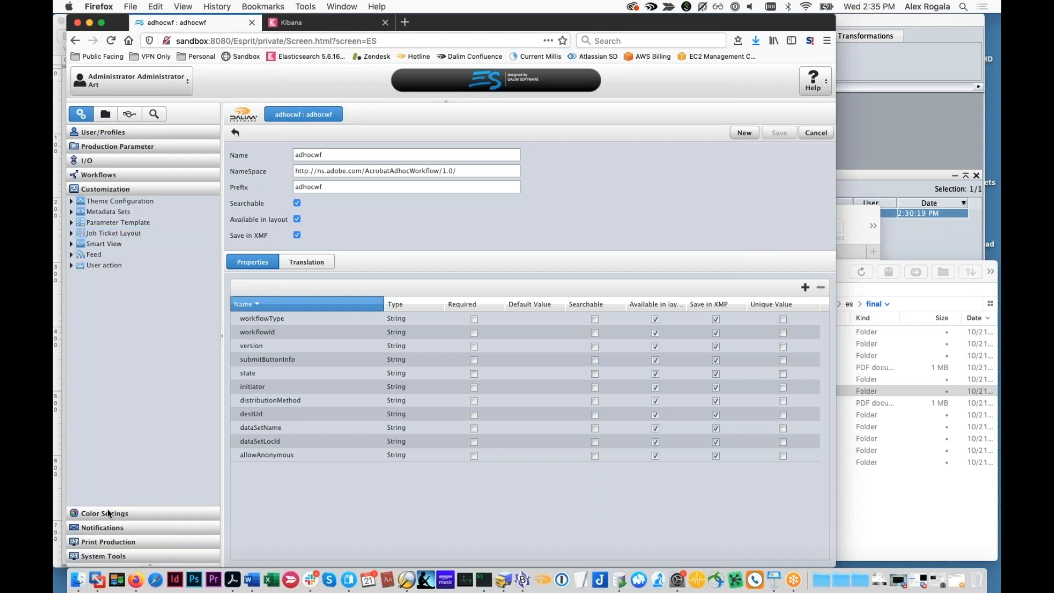
{"action": "left_click", "coordinate": [94, 174]}
{"action": "scroll", "coordinate": [85, 384], "scroll_direction": "down", "scroll_amount": 10}
{"action": "scroll", "coordinate": [83, 384], "scroll_direction": "down", "scroll_amount": 3}
{"action": "left_click", "coordinate": [82, 413]}
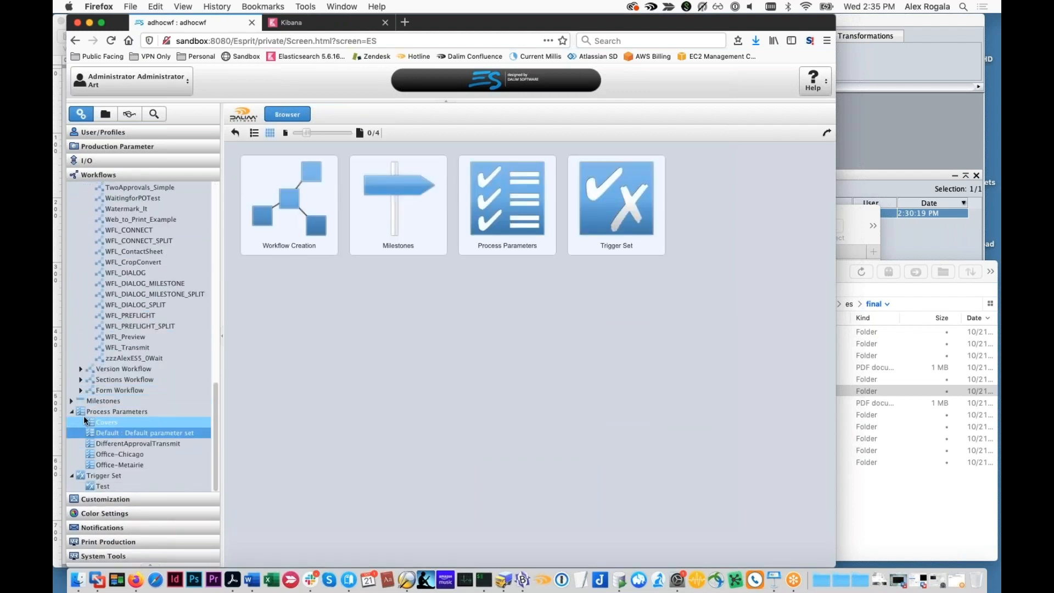
{"action": "left_click", "coordinate": [114, 465]}
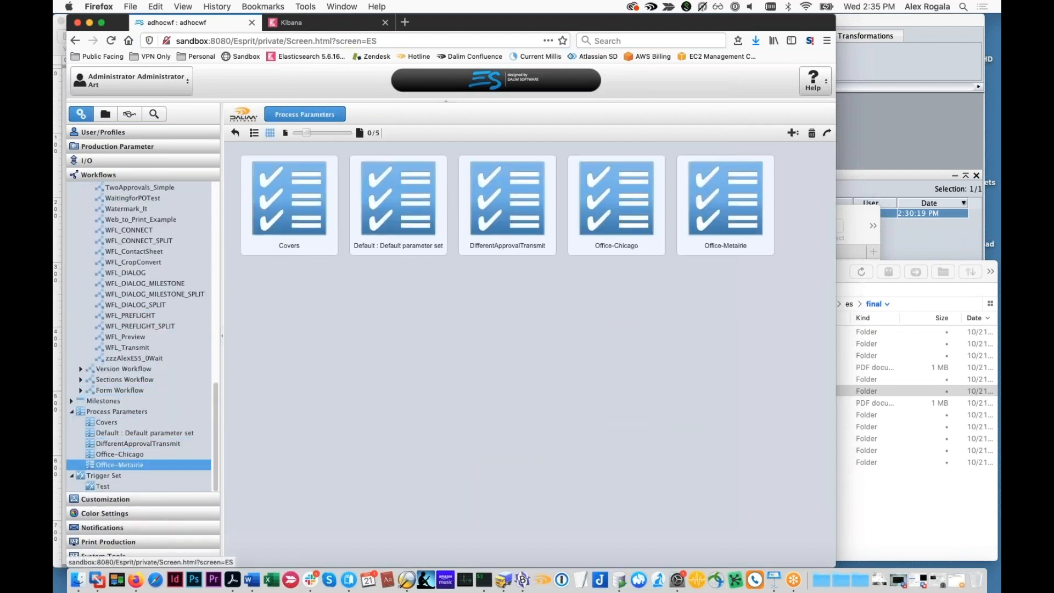
{"action": "left_click", "coordinate": [116, 456]}
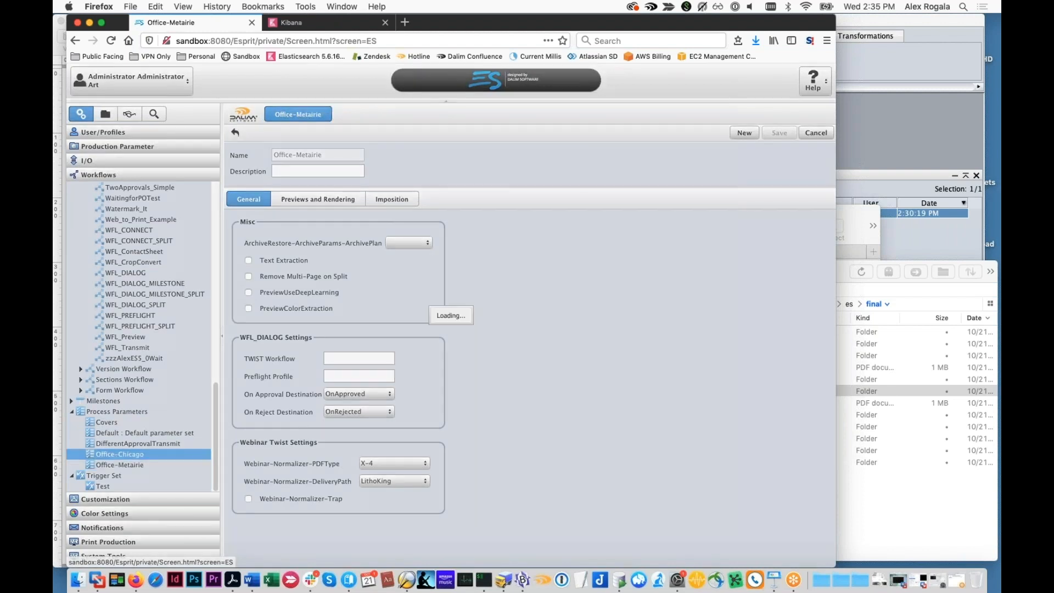
{"action": "left_click", "coordinate": [117, 464]}
{"action": "left_click", "coordinate": [120, 454]}
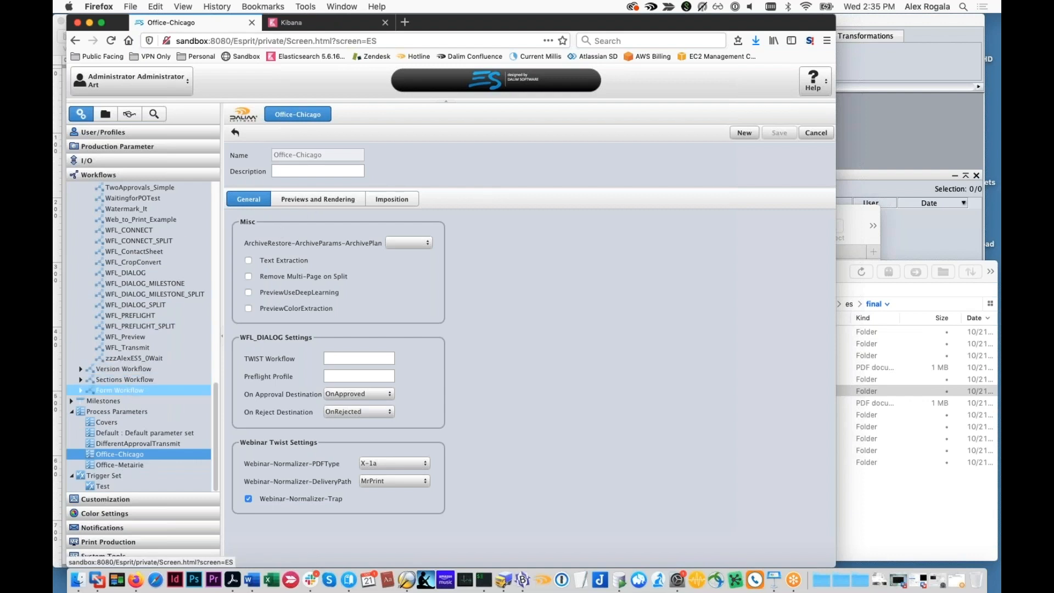
Open a new job ticket layout form to review its options, including Parameter Set, and discard it without saving
{"action": "scroll", "coordinate": [126, 386], "scroll_direction": "up", "scroll_amount": 5}
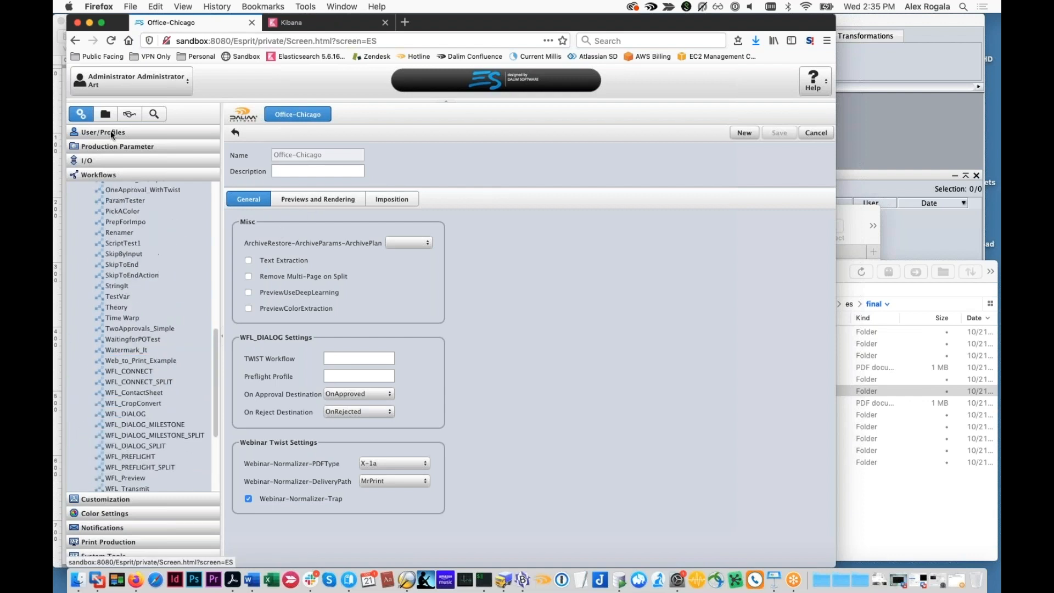
{"action": "left_click", "coordinate": [96, 495]}
{"action": "left_click", "coordinate": [90, 233]}
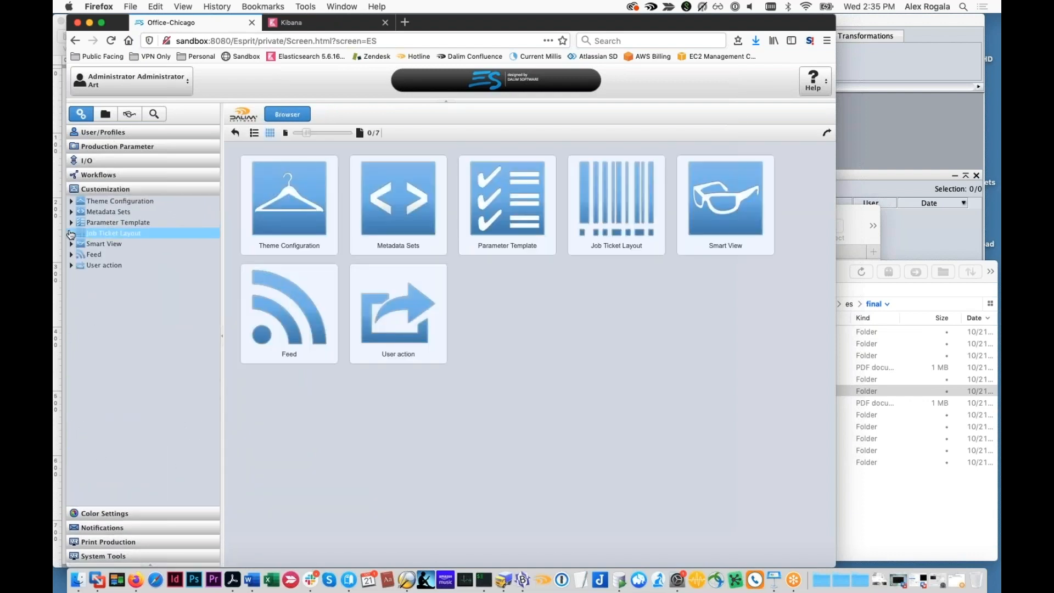
{"action": "left_click", "coordinate": [783, 132]}
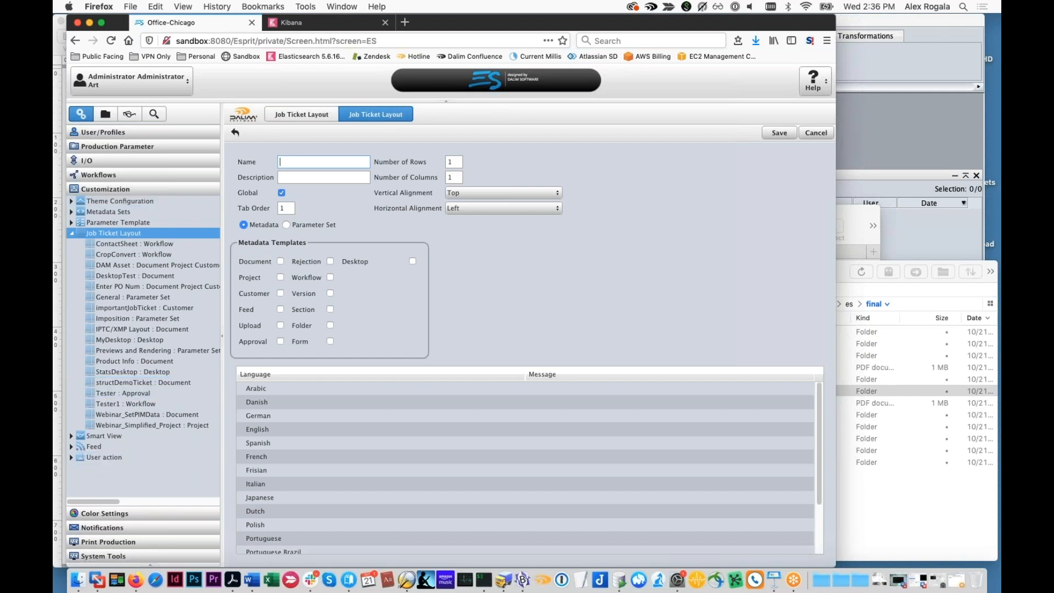
{"action": "left_click", "coordinate": [129, 176]}
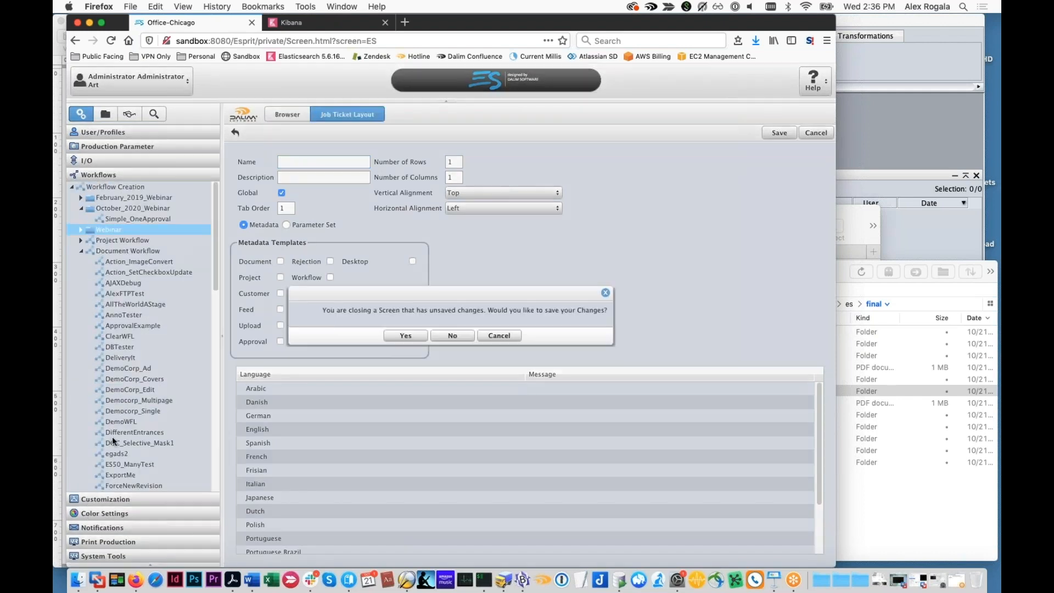
{"action": "left_click", "coordinate": [453, 335]}
{"action": "scroll", "coordinate": [175, 419], "scroll_direction": "down", "scroll_amount": 10}
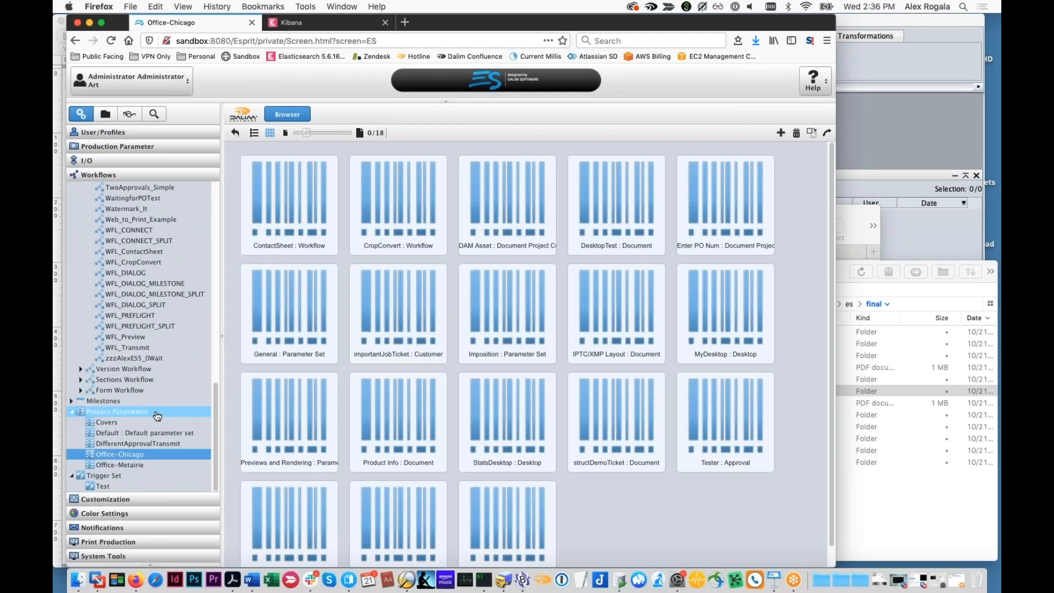
Delete the General, Imposition, and Previews and Rendering job ticket layouts of the Parameter Set type
{"action": "left_click", "coordinate": [110, 500]}
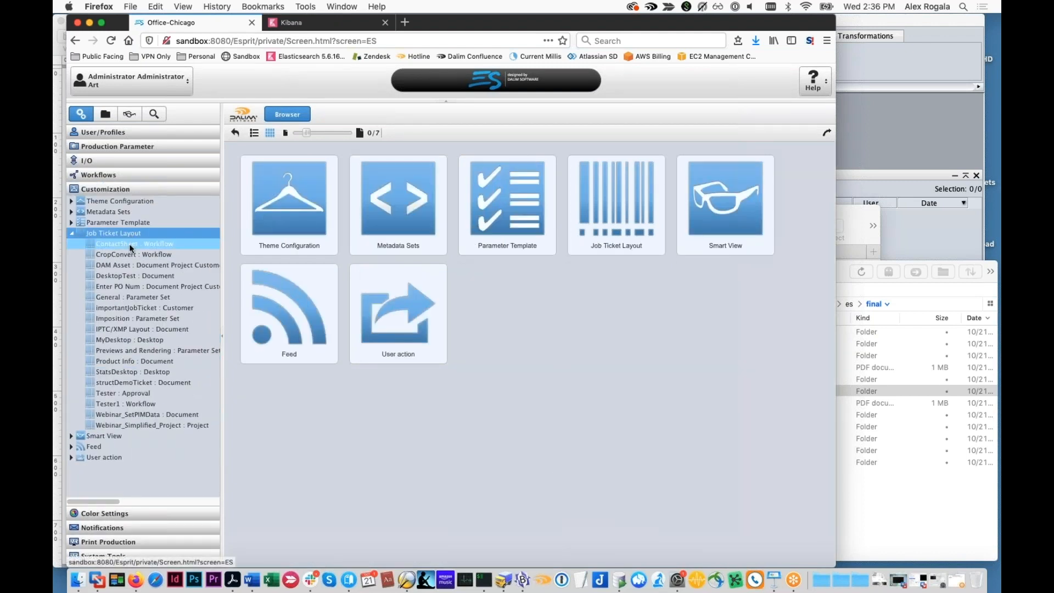
{"action": "left_click", "coordinate": [143, 298]}
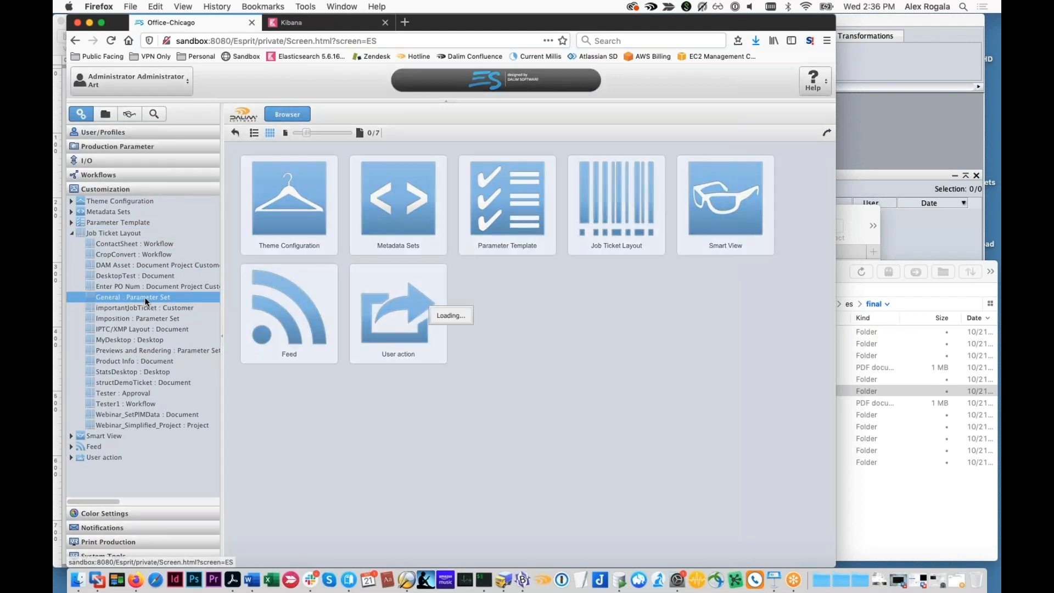
{"action": "left_click", "coordinate": [150, 319], "text": "super"}
{"action": "left_click", "coordinate": [171, 350], "text": "super"}
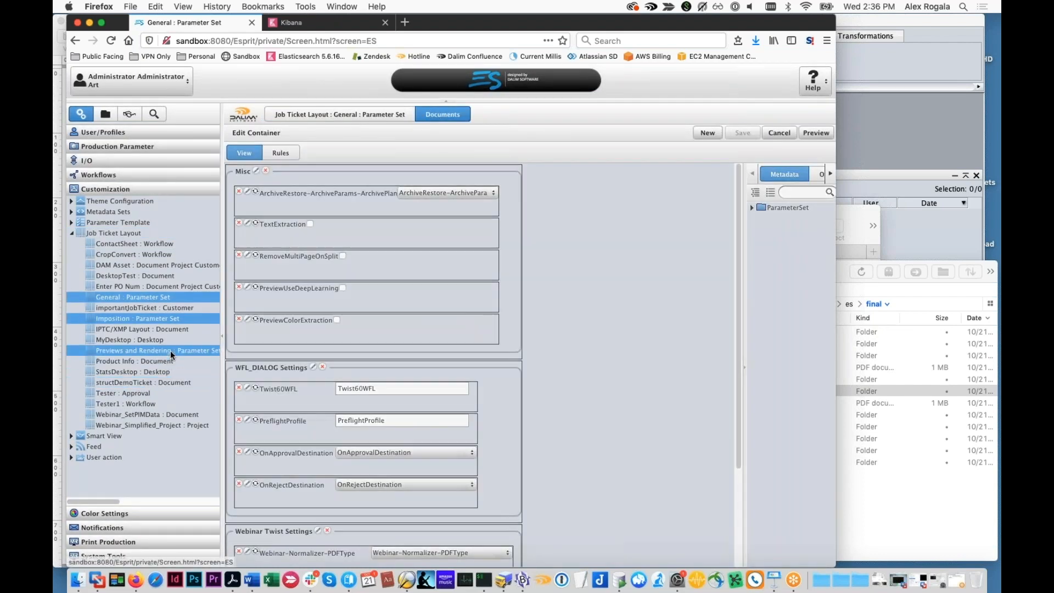
{"action": "right_click", "coordinate": [170, 350]}
{"action": "left_click", "coordinate": [196, 375]}
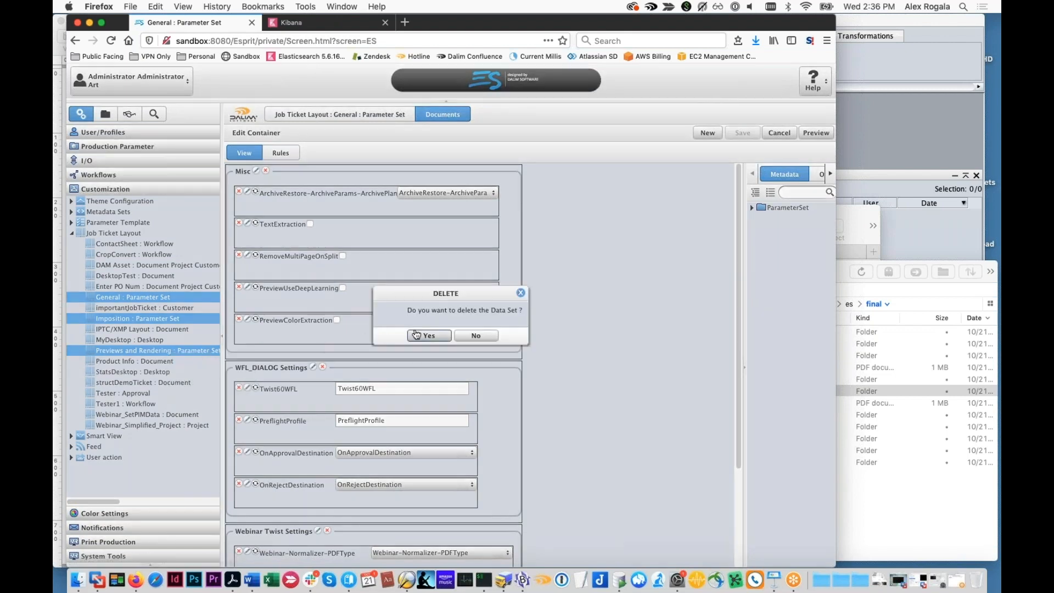
{"action": "left_click", "coordinate": [416, 335]}
{"action": "left_click", "coordinate": [448, 331]}
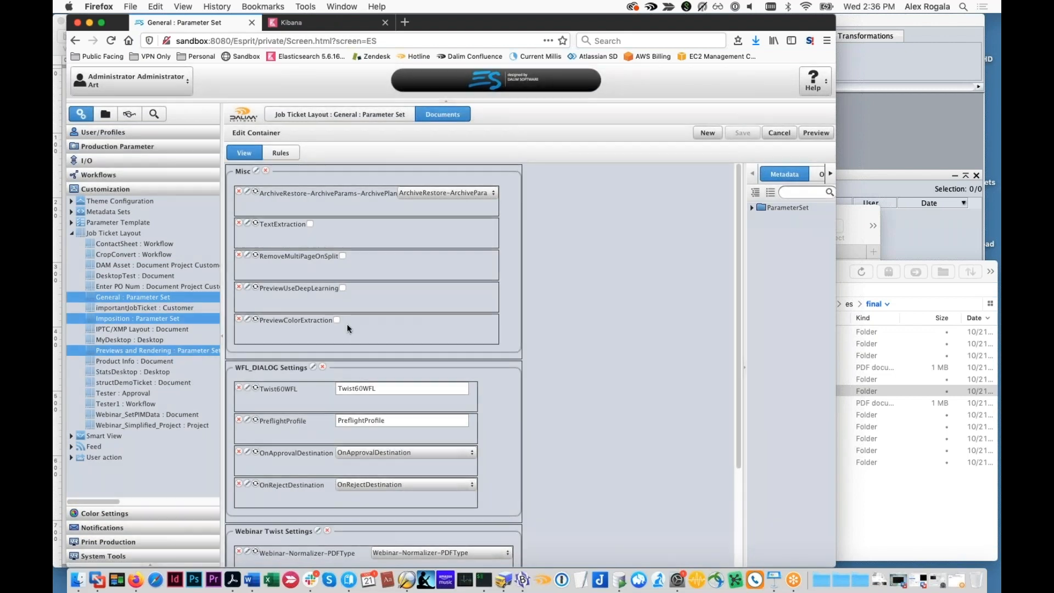
{"action": "right_click", "coordinate": [170, 299]}
{"action": "left_click", "coordinate": [196, 324]}
{"action": "left_click", "coordinate": [429, 336]}
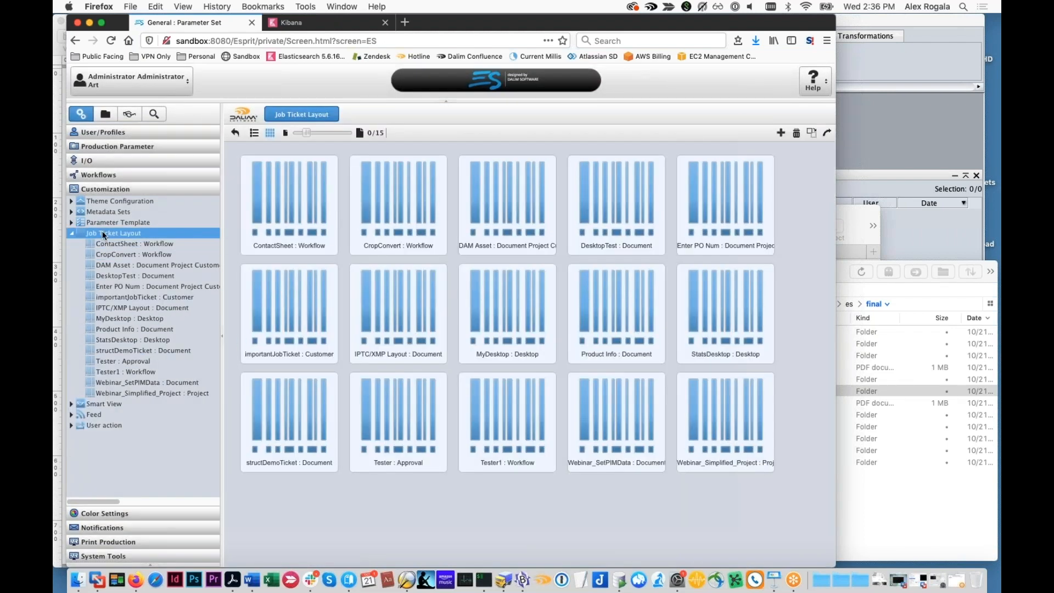
Open the Default process parameter set and examine how its full parameter list is presented without custom layouts
{"action": "left_click", "coordinate": [72, 222]}
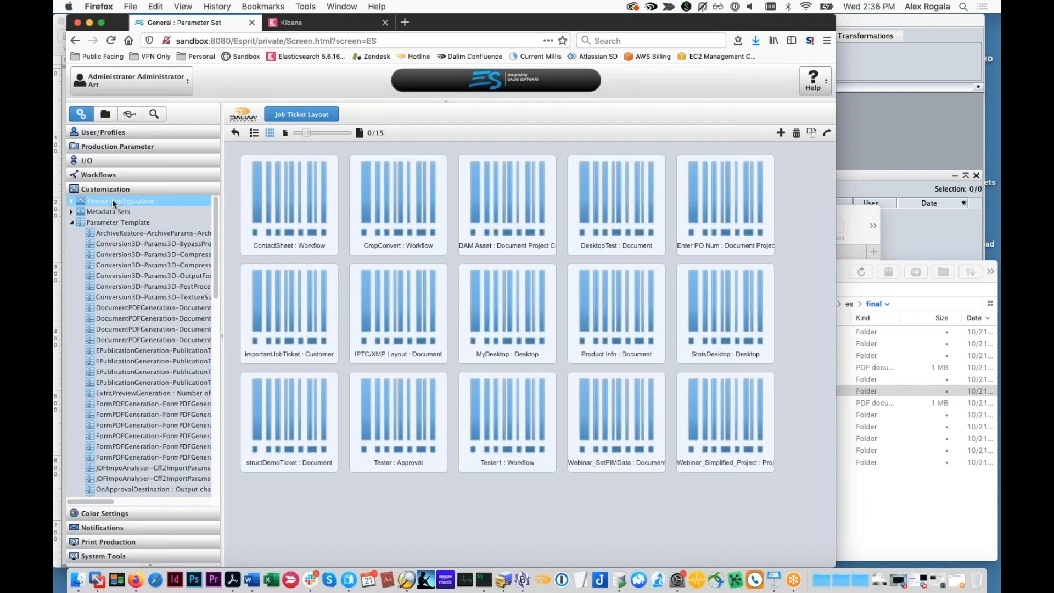
{"action": "left_click", "coordinate": [70, 224]}
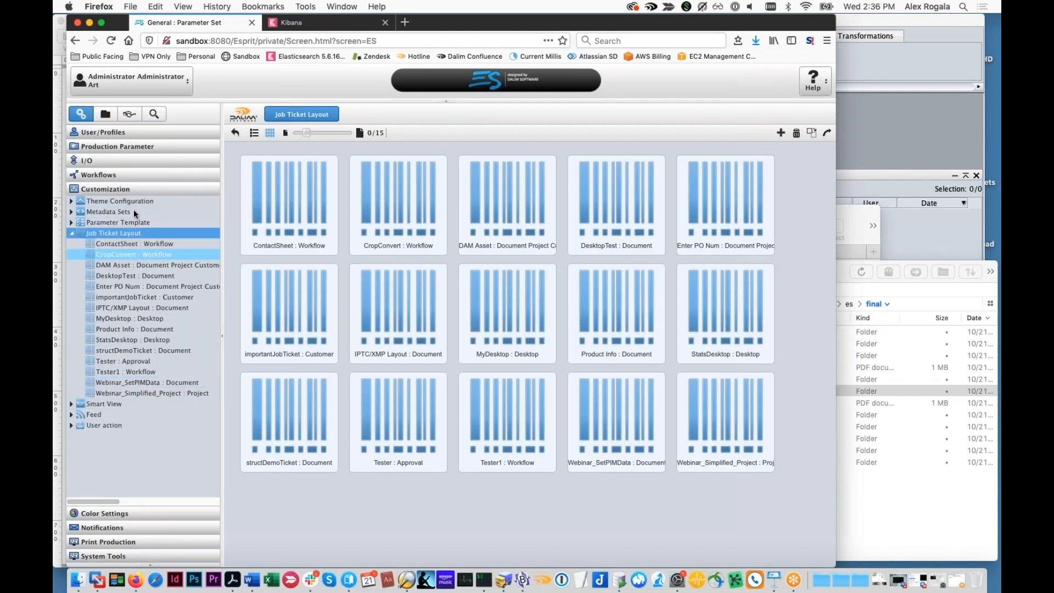
{"action": "left_click", "coordinate": [128, 176]}
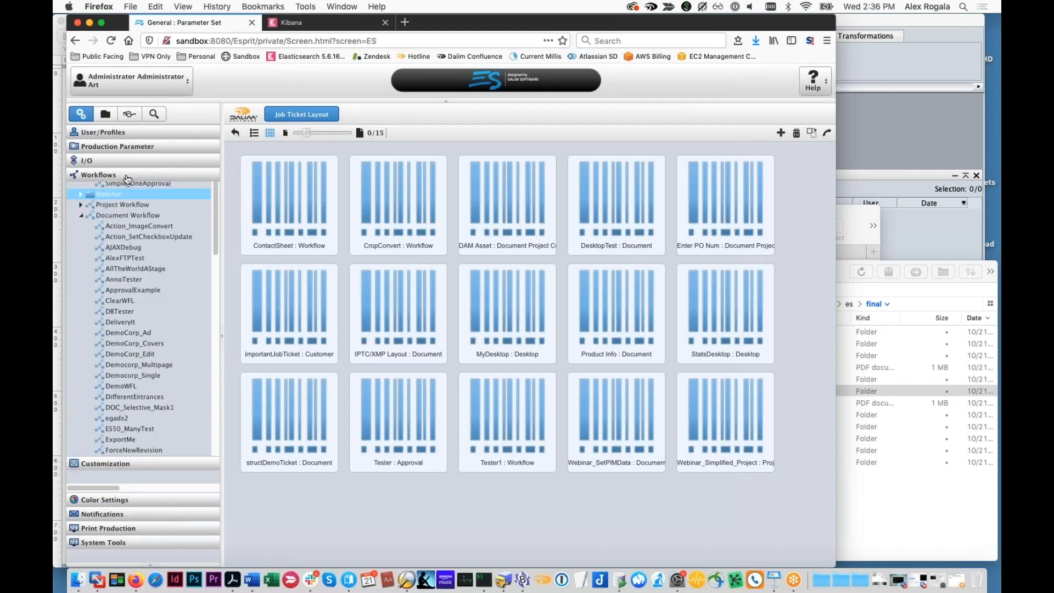
{"action": "scroll", "coordinate": [140, 291], "scroll_direction": "down", "scroll_amount": 10}
{"action": "left_click", "coordinate": [154, 434]}
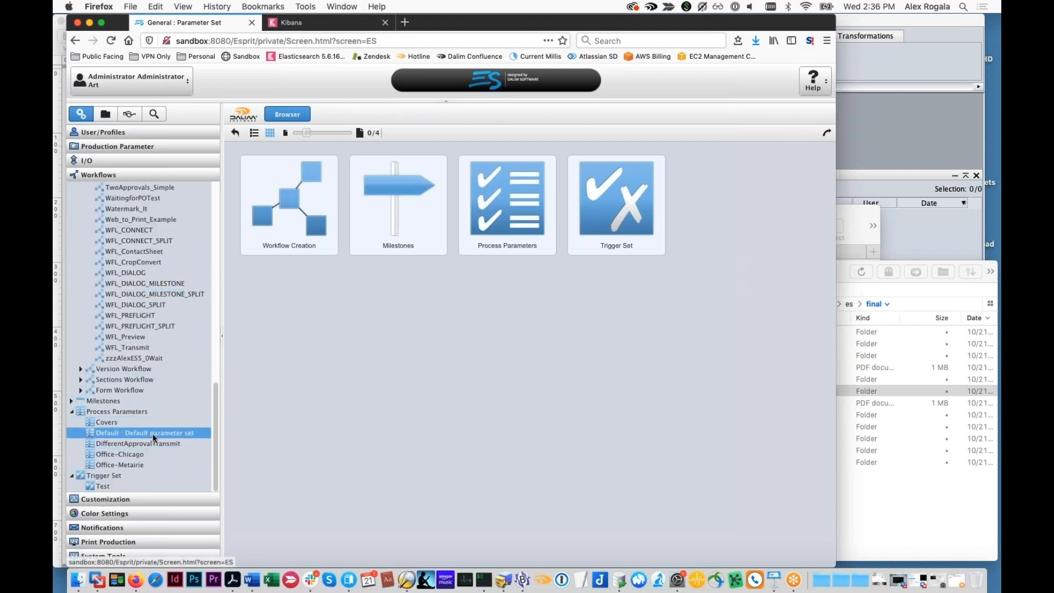
{"action": "scroll", "coordinate": [292, 394], "scroll_direction": "down", "scroll_amount": 20}
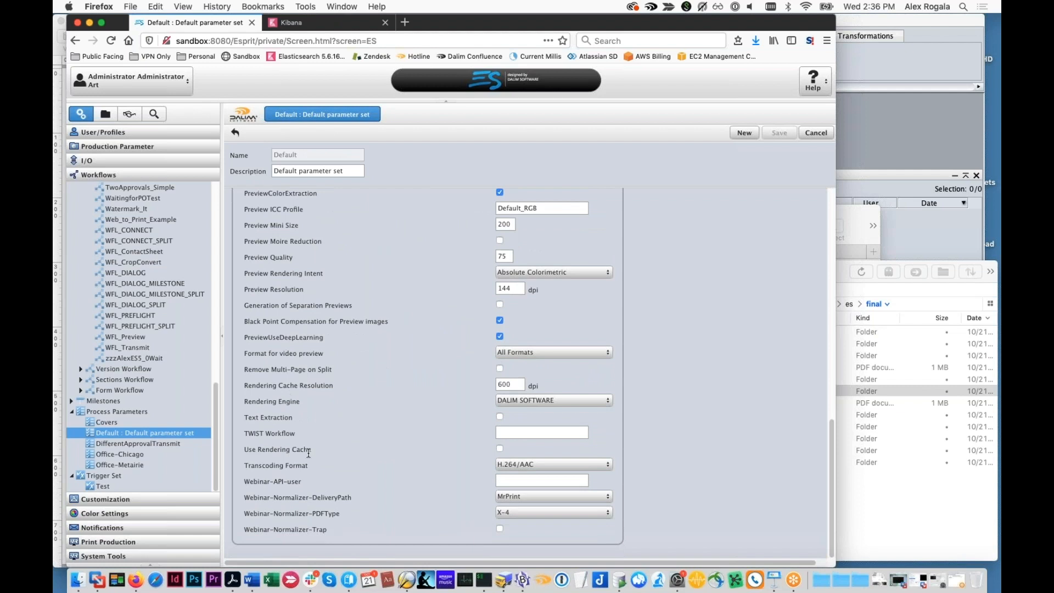
{"action": "scroll", "coordinate": [289, 394], "scroll_direction": "up", "scroll_amount": 15}
{"action": "scroll", "coordinate": [306, 447], "scroll_direction": "down", "scroll_amount": 5}
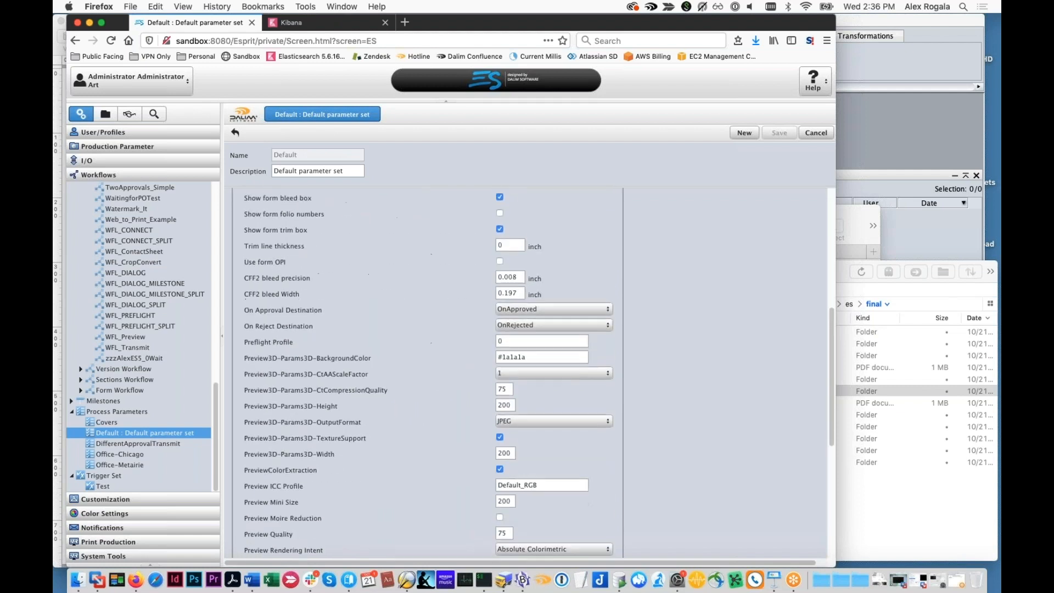
{"action": "scroll", "coordinate": [306, 446], "scroll_direction": "down", "scroll_amount": 8}
{"action": "scroll", "coordinate": [307, 449], "scroll_direction": "up", "scroll_amount": 15}
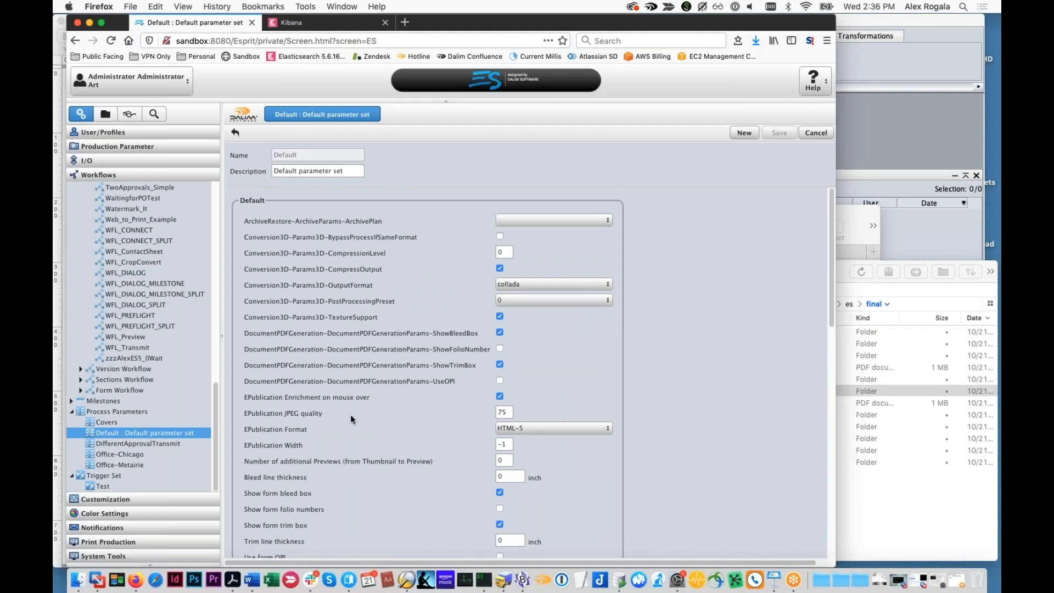
{"action": "scroll", "coordinate": [364, 424], "scroll_direction": "down", "scroll_amount": 12}
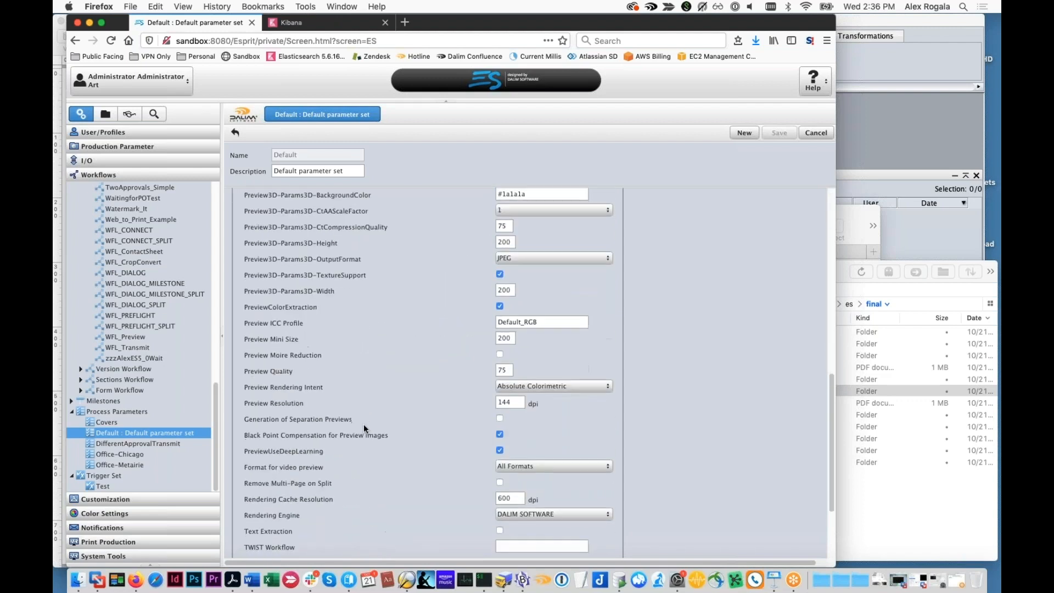
{"action": "scroll", "coordinate": [363, 424], "scroll_direction": "down", "scroll_amount": 1}
{"action": "scroll", "coordinate": [111, 236], "scroll_direction": "up", "scroll_amount": 10}
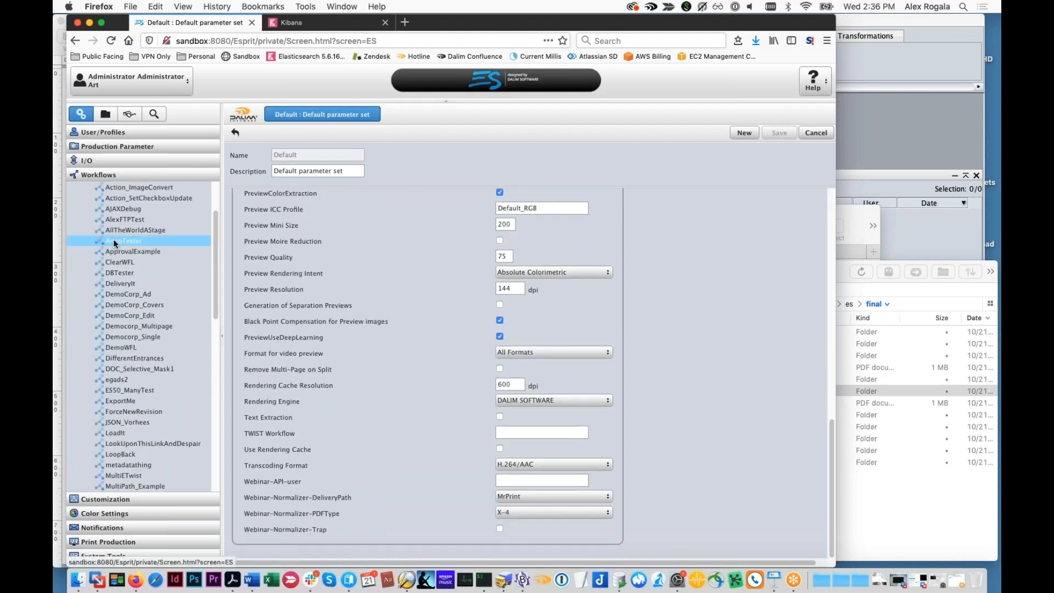
Start a new job ticket layout named Tester and make it apply to Parameter Set instead of Metadata
{"action": "left_click", "coordinate": [129, 164]}
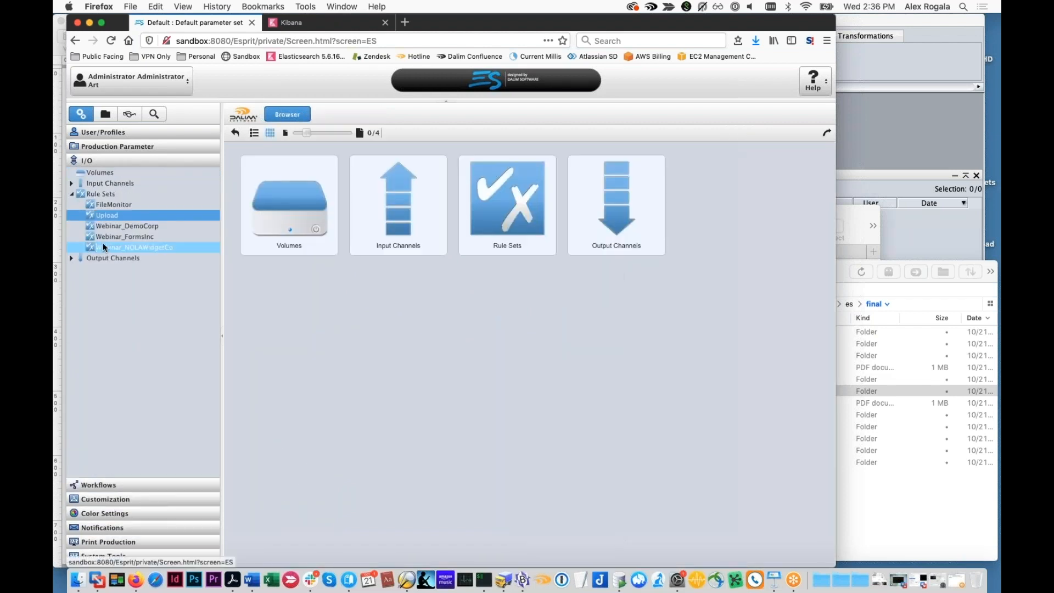
{"action": "left_click", "coordinate": [116, 499]}
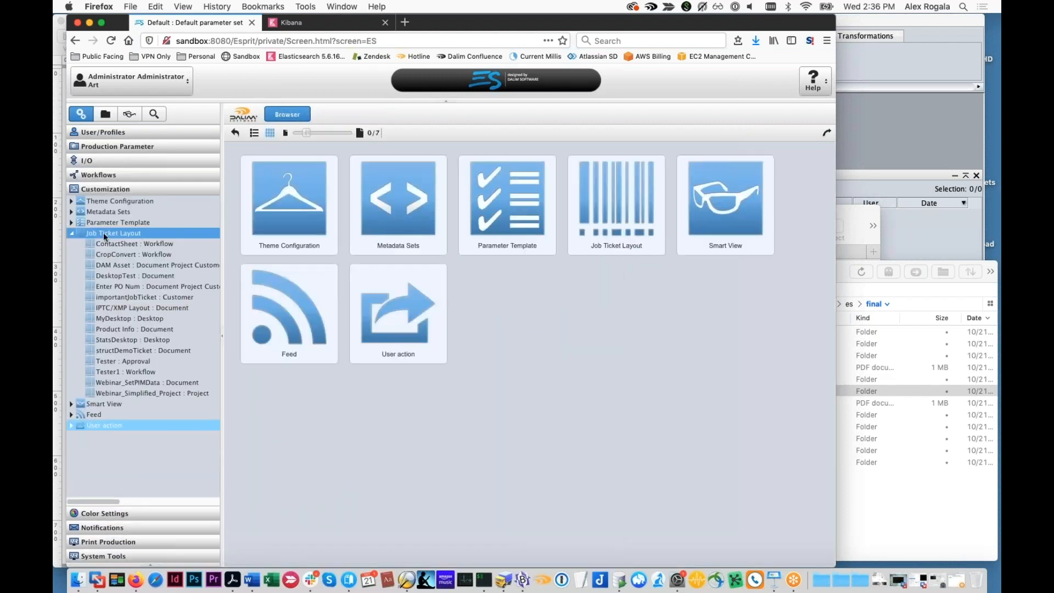
{"action": "double_click", "coordinate": [569, 176]}
{"action": "left_click", "coordinate": [778, 134]}
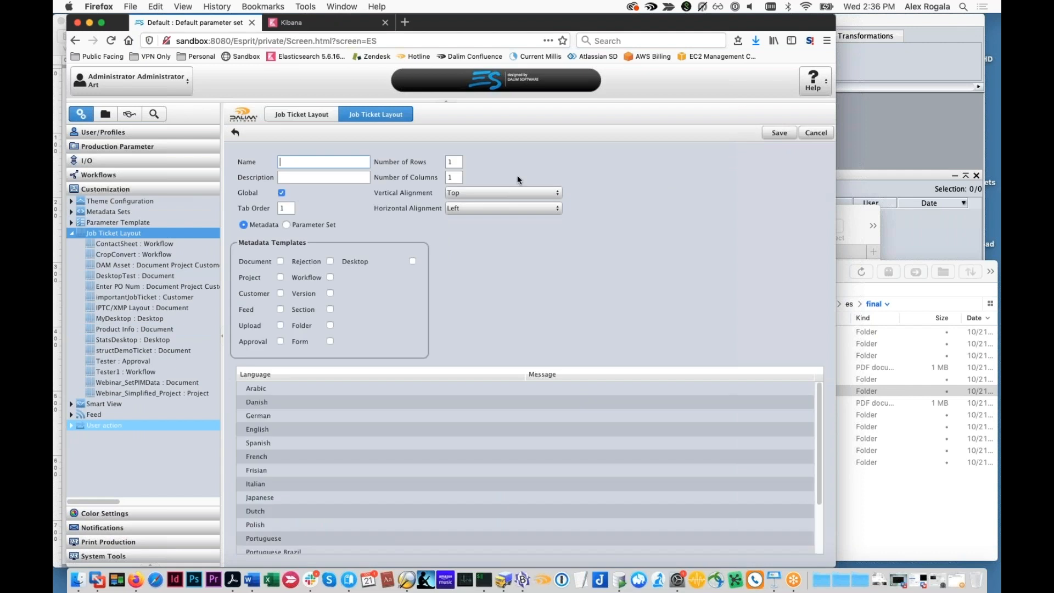
{"action": "left_click", "coordinate": [297, 161]}
{"action": "type", "text": "Tester"}
{"action": "left_click", "coordinate": [286, 224]}
Set the new layout to three rows and save it under the name Tester2
{"action": "double_click", "coordinate": [454, 162]}
{"action": "type", "text": "3"}
{"action": "left_click", "coordinate": [780, 133]}
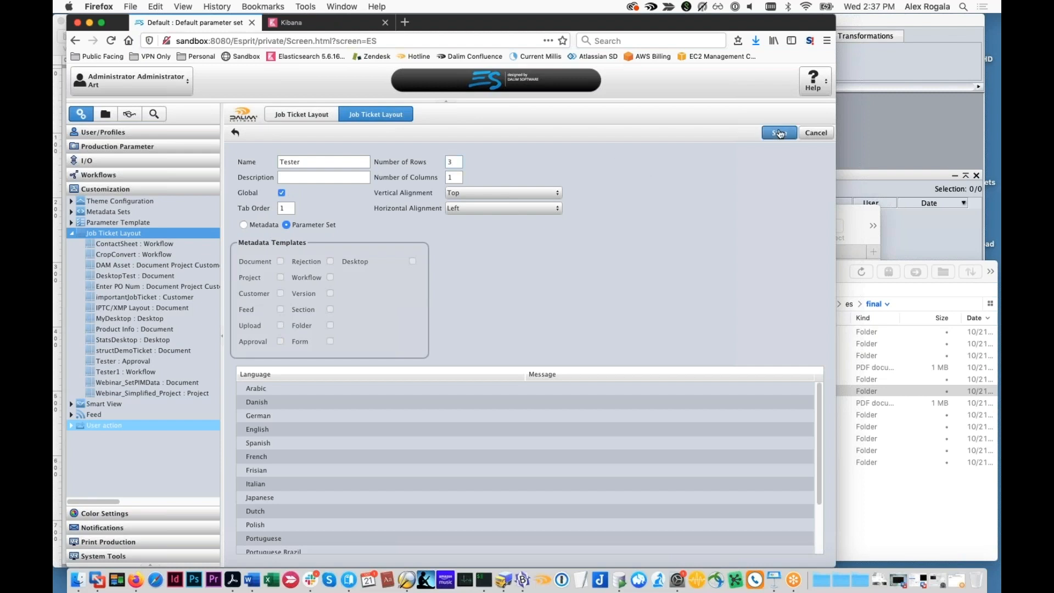
{"action": "left_click", "coordinate": [500, 299]}
{"action": "type", "text": "2"}
{"action": "left_click", "coordinate": [780, 133]}
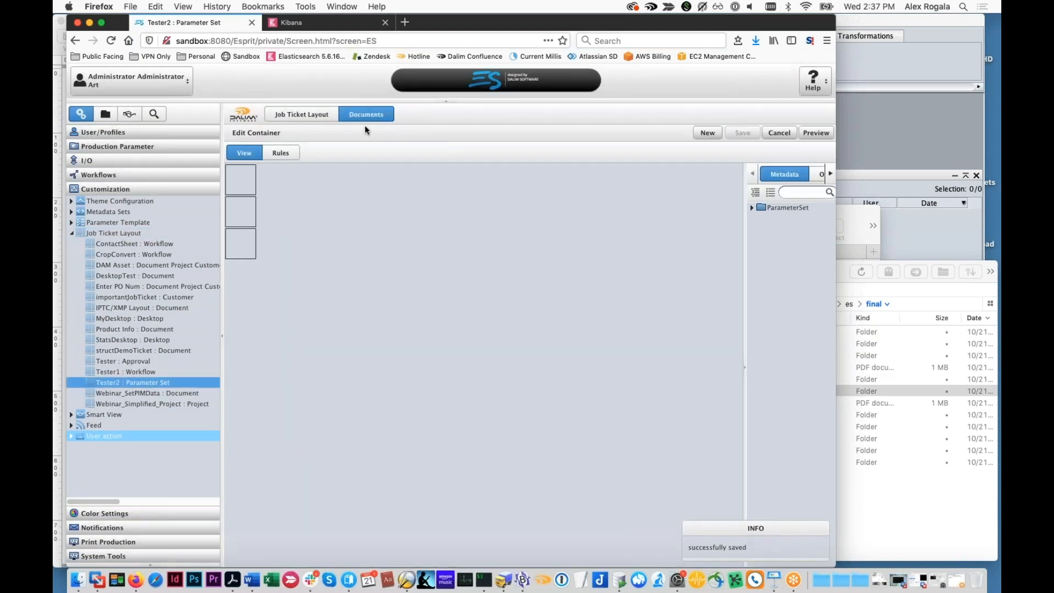
Add a fieldset to the first row of the Tester2 layout
{"action": "left_click", "coordinate": [281, 194]}
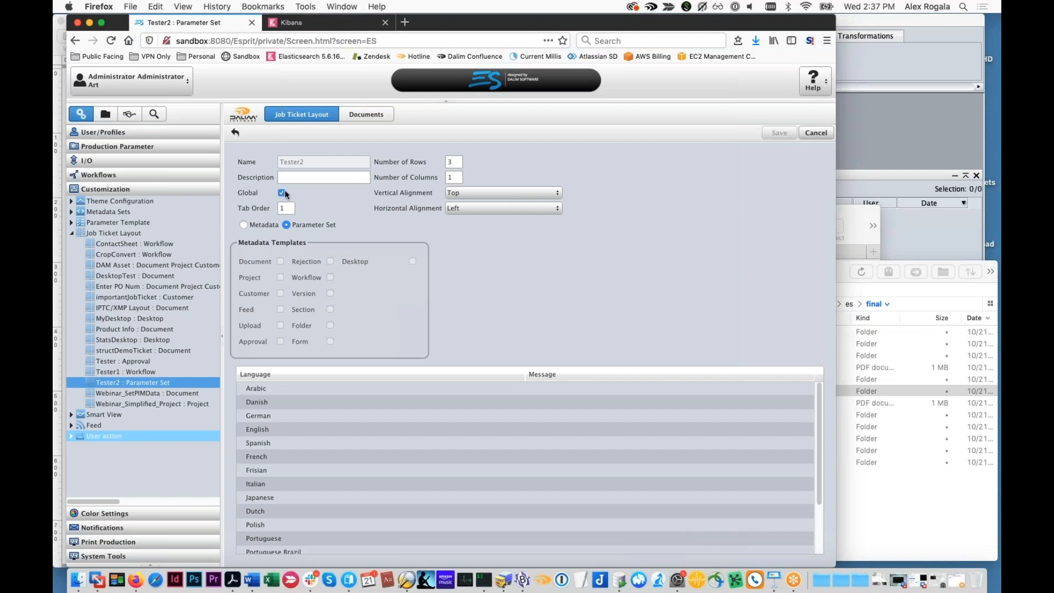
{"action": "left_click", "coordinate": [363, 117]}
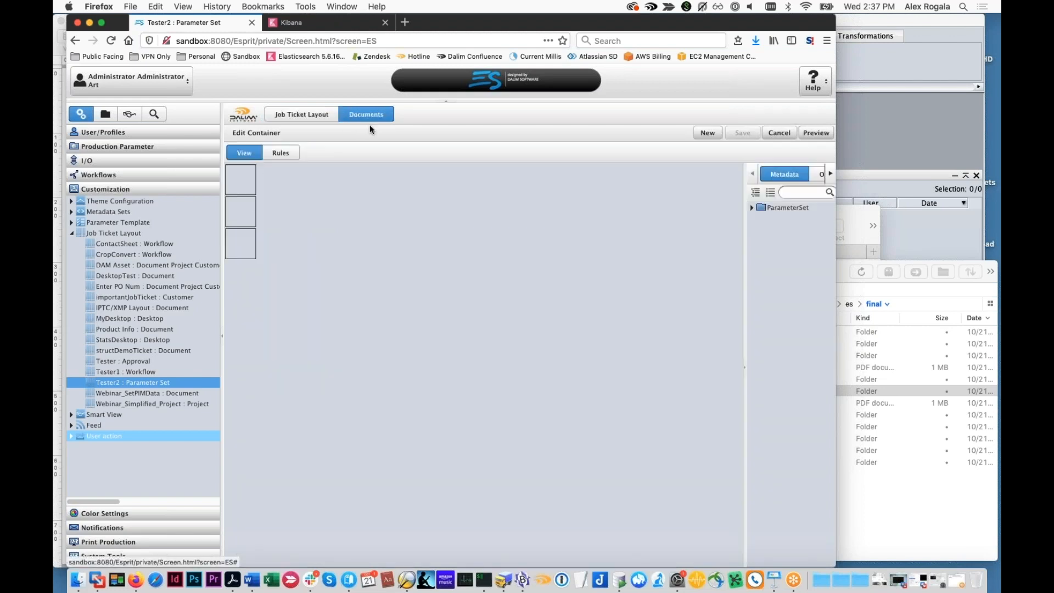
{"action": "left_click", "coordinate": [753, 211]}
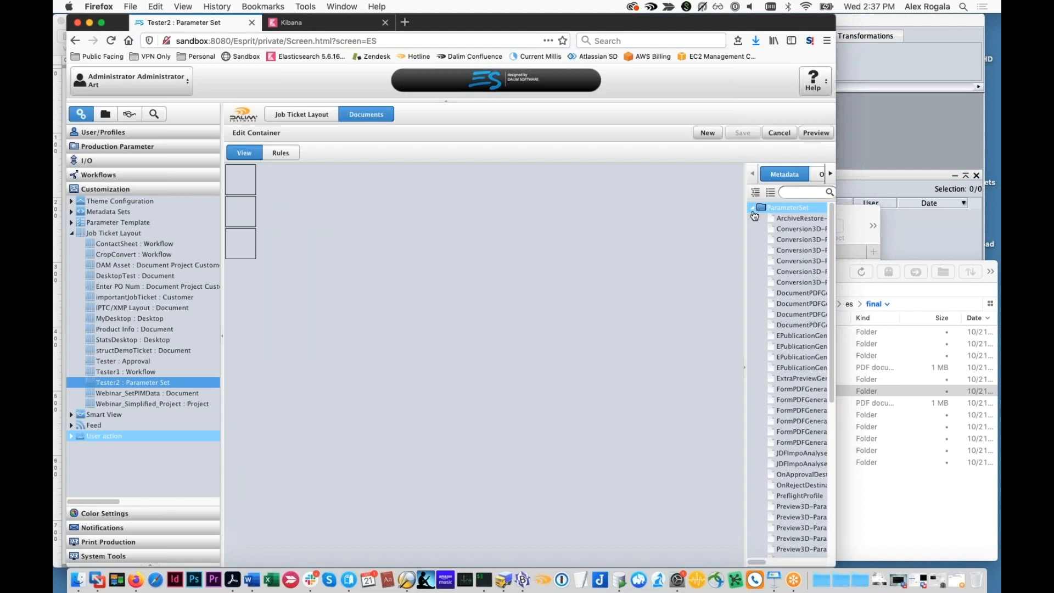
{"action": "left_click", "coordinate": [820, 174]}
{"action": "left_click_drag", "start_coordinate": [786, 202], "coordinate": [233, 170]}
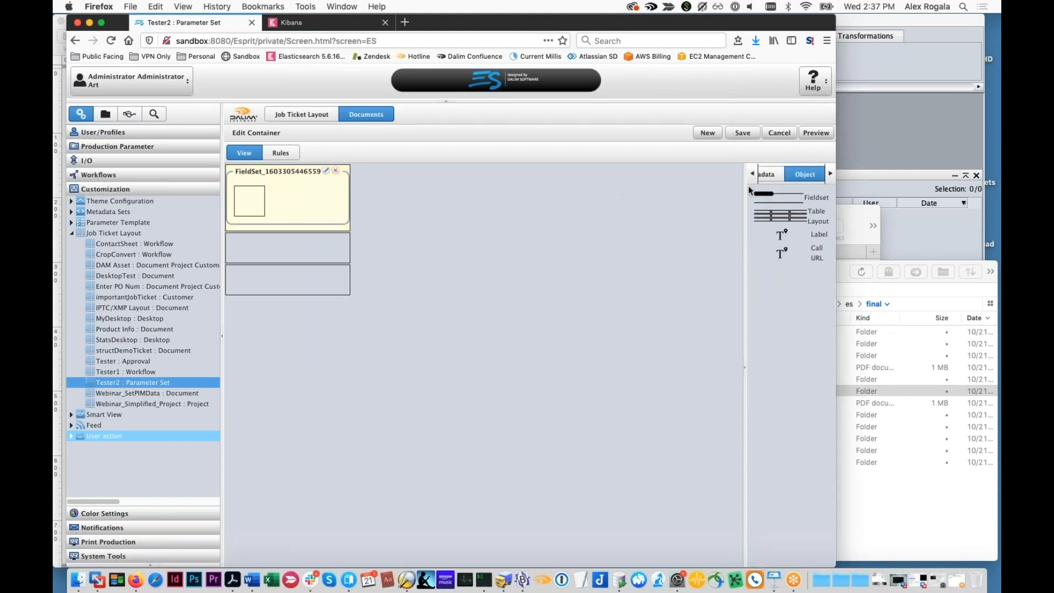
Set the fieldset's number of rows to 4 and save the Tester2 layout
{"action": "left_click", "coordinate": [325, 172]}
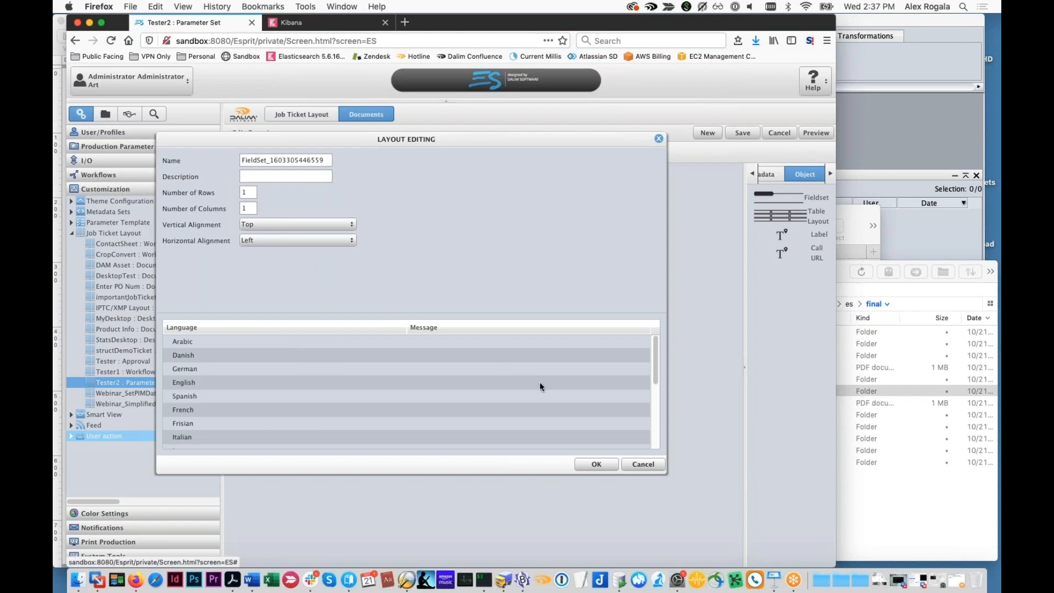
{"action": "left_click_drag", "start_coordinate": [250, 192], "coordinate": [192, 179]}
{"action": "type", "text": "4"}
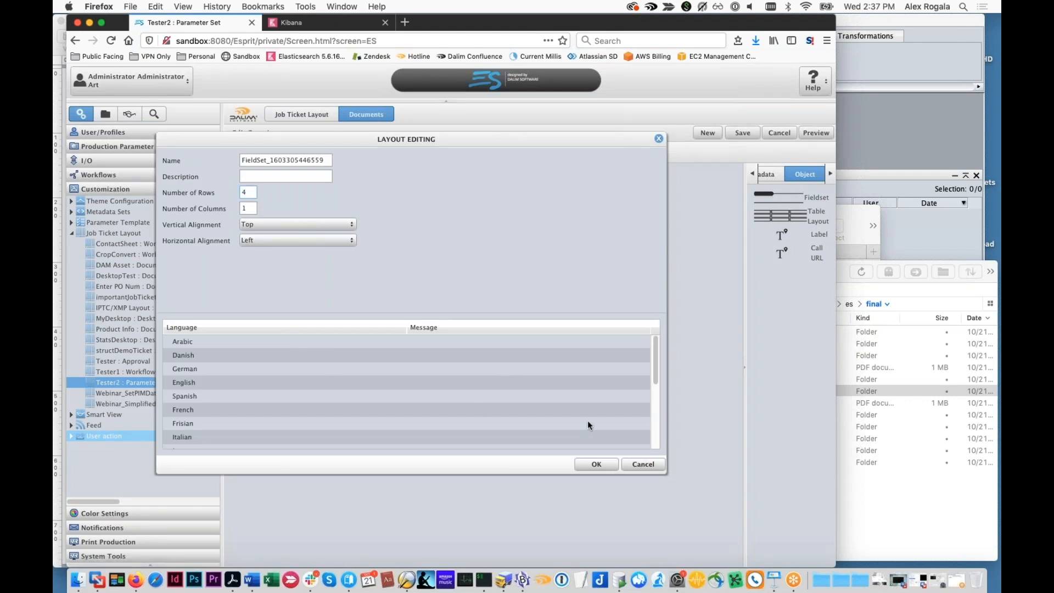
{"action": "left_click", "coordinate": [597, 464]}
{"action": "left_click", "coordinate": [753, 138]}
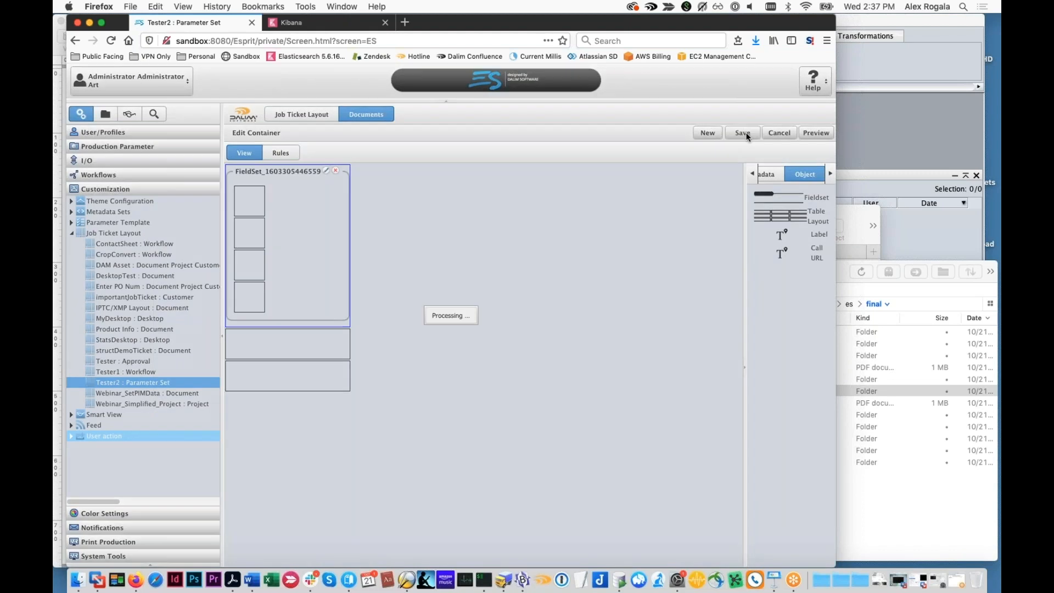
Add the ArchiveRestore-ArchiveParams-ArchivePlan, Conversion3D-Params3D-CompressOutput and Conversion3D-Params3D-TextureSupport parameters to the fieldset's first three rows and save the layout
{"action": "left_click", "coordinate": [767, 175]}
{"action": "left_click_drag", "start_coordinate": [796, 218], "coordinate": [274, 205]}
{"action": "left_click_drag", "start_coordinate": [796, 240], "coordinate": [273, 225]}
{"action": "left_click_drag", "start_coordinate": [796, 283], "coordinate": [274, 258]}
{"action": "left_click", "coordinate": [743, 133]}
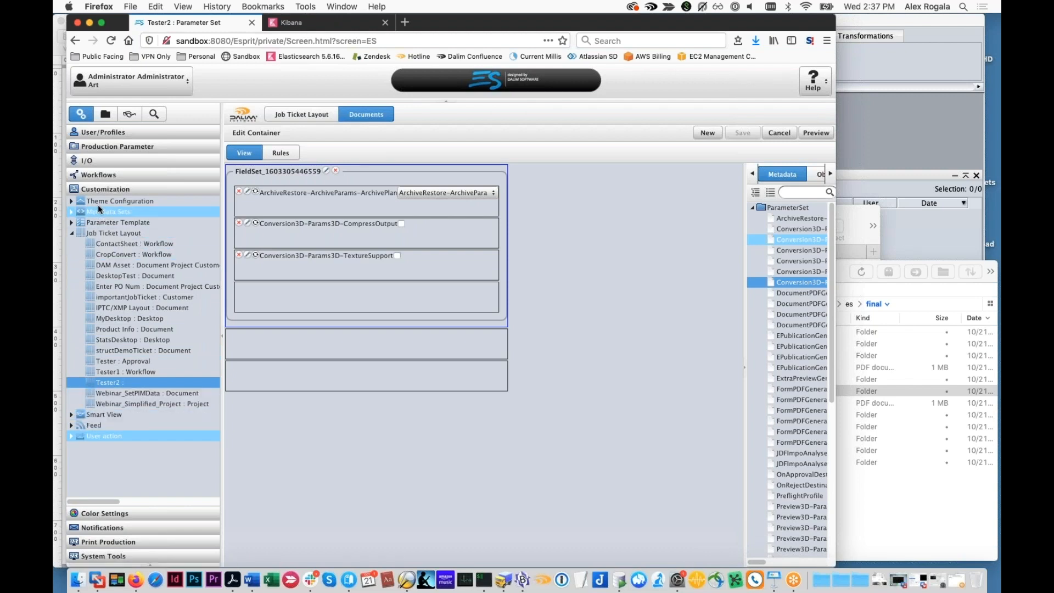
Open the Default process parameter set to check how the Tester2 layout presents its parameters
{"action": "left_click", "coordinate": [99, 175]}
{"action": "scroll", "coordinate": [96, 385], "scroll_direction": "down", "scroll_amount": 10}
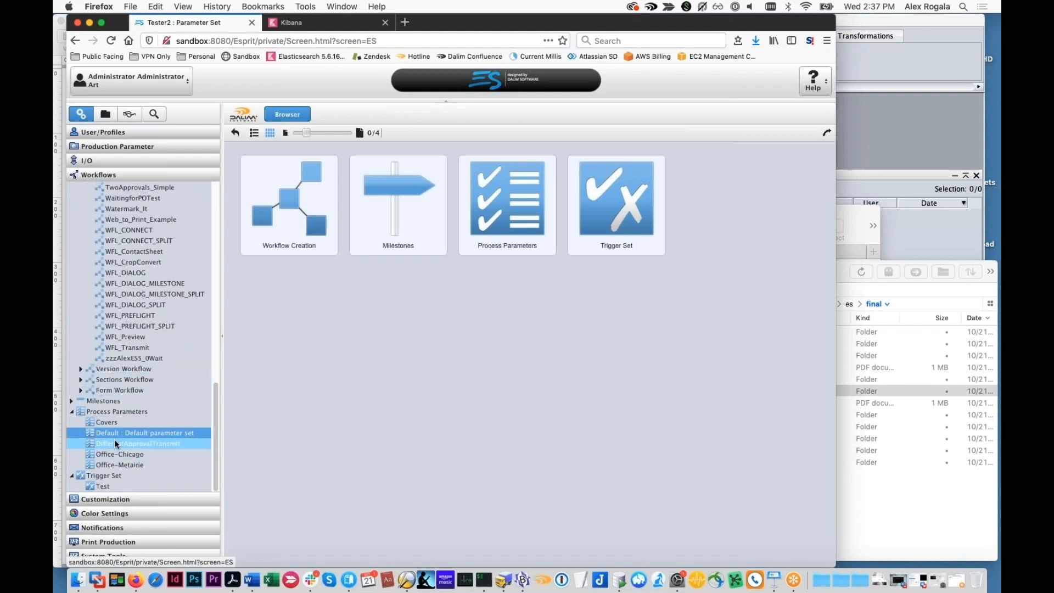
{"action": "left_click", "coordinate": [119, 432]}
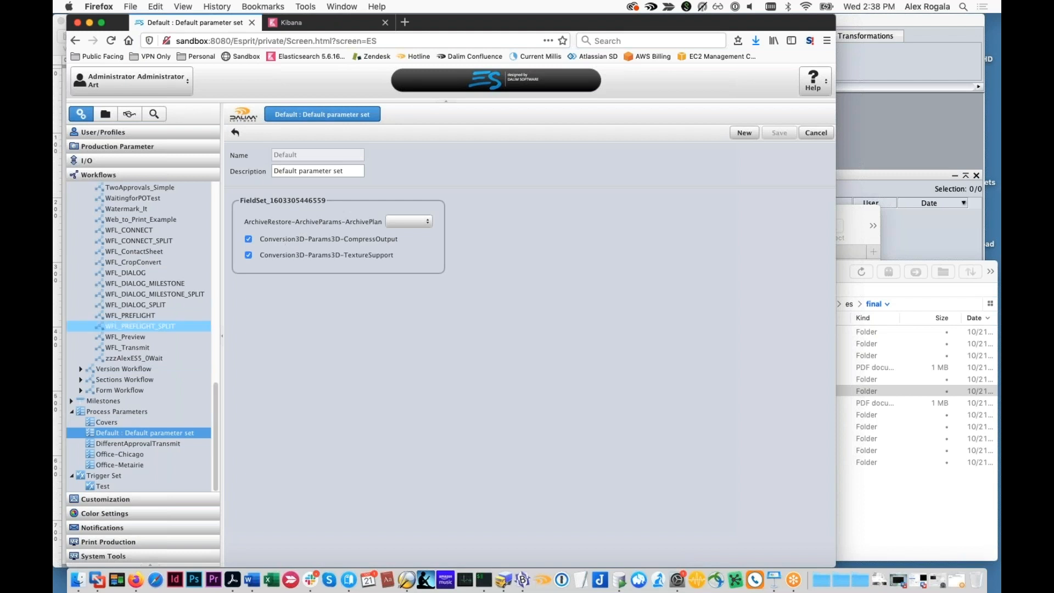
Delete the Tester2 job ticket layout
{"action": "scroll", "coordinate": [110, 384], "scroll_direction": "up", "scroll_amount": 10}
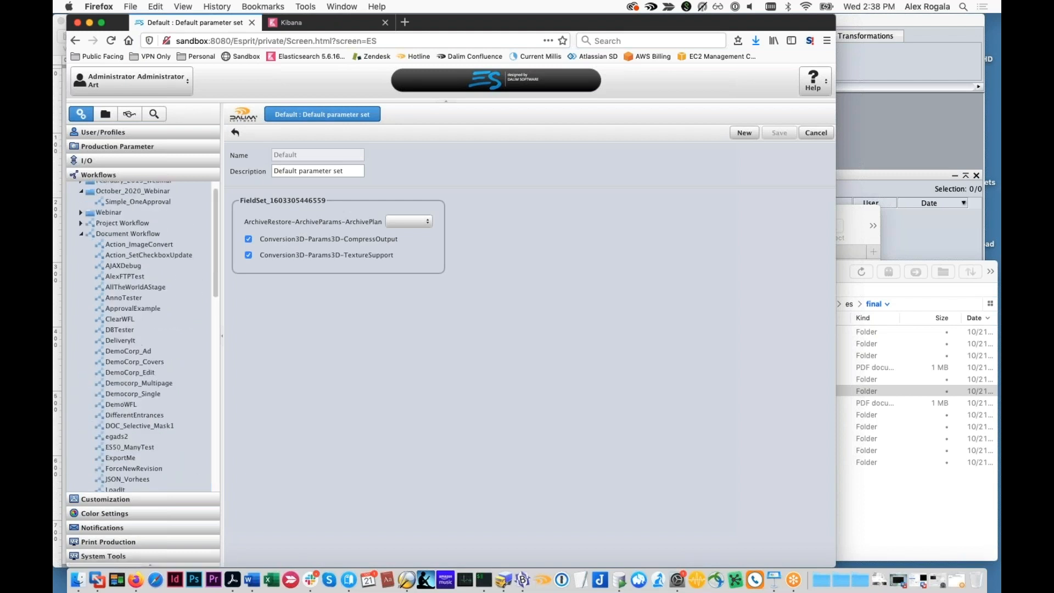
{"action": "left_click", "coordinate": [104, 500]}
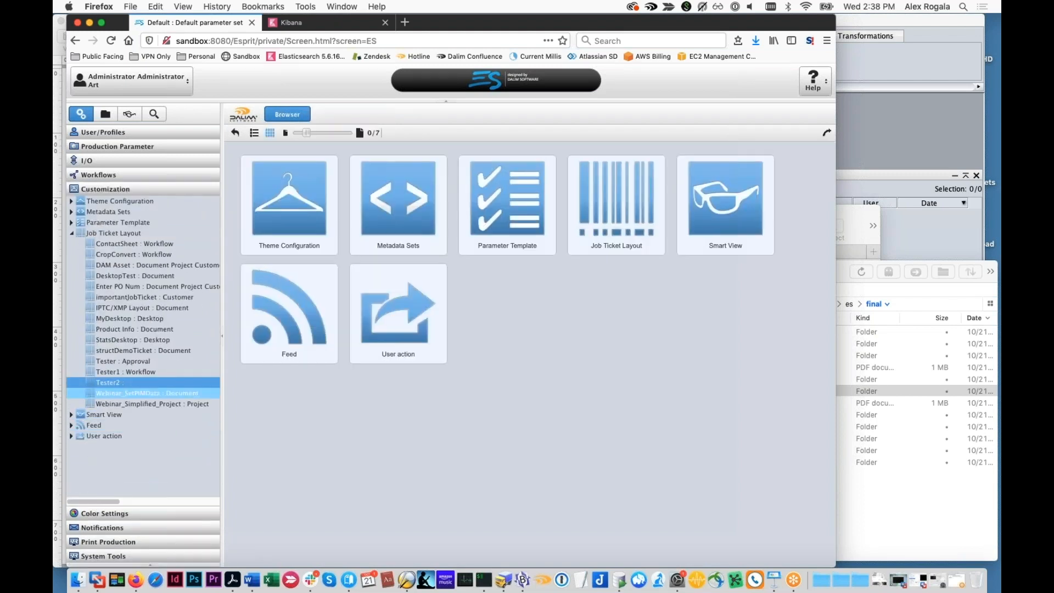
{"action": "right_click", "coordinate": [113, 381]}
{"action": "left_click", "coordinate": [137, 405]}
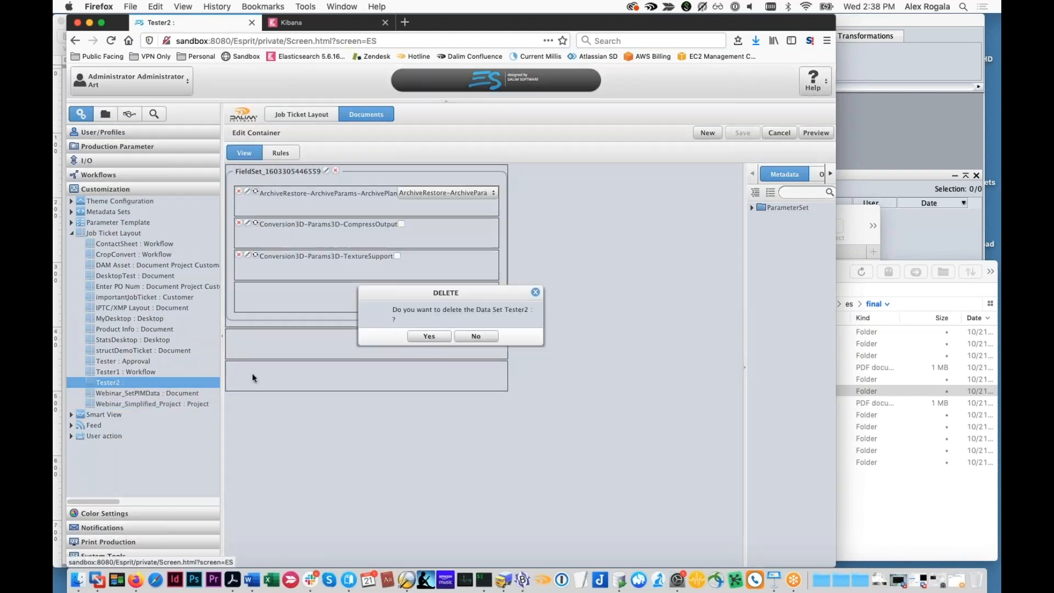
{"action": "left_click", "coordinate": [426, 336]}
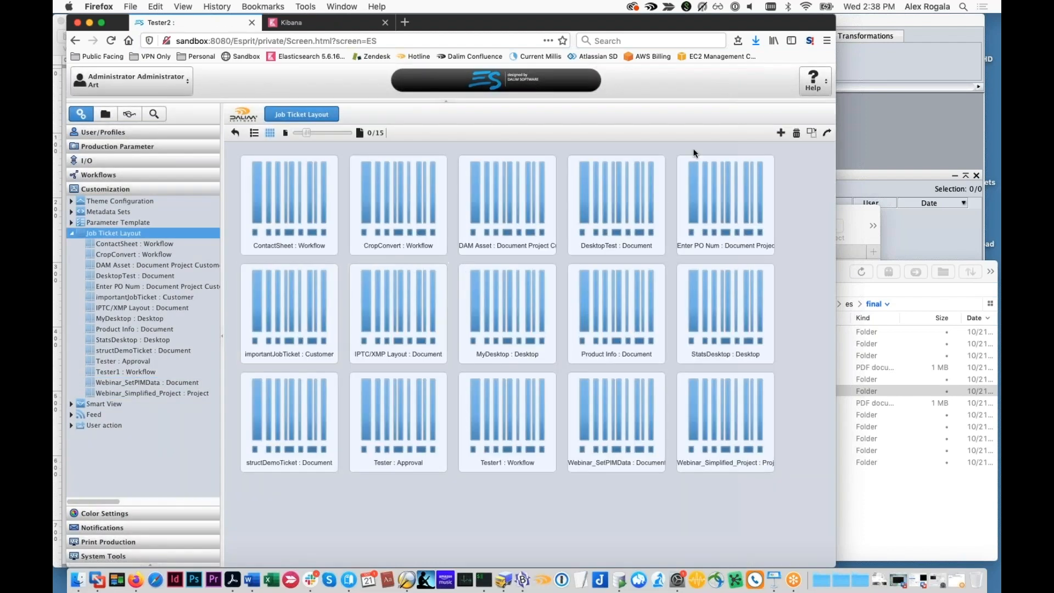
Create a job ticket layout named test4 of the Parameter Set type and save it
{"action": "left_click", "coordinate": [781, 133]}
{"action": "left_click", "coordinate": [286, 225]}
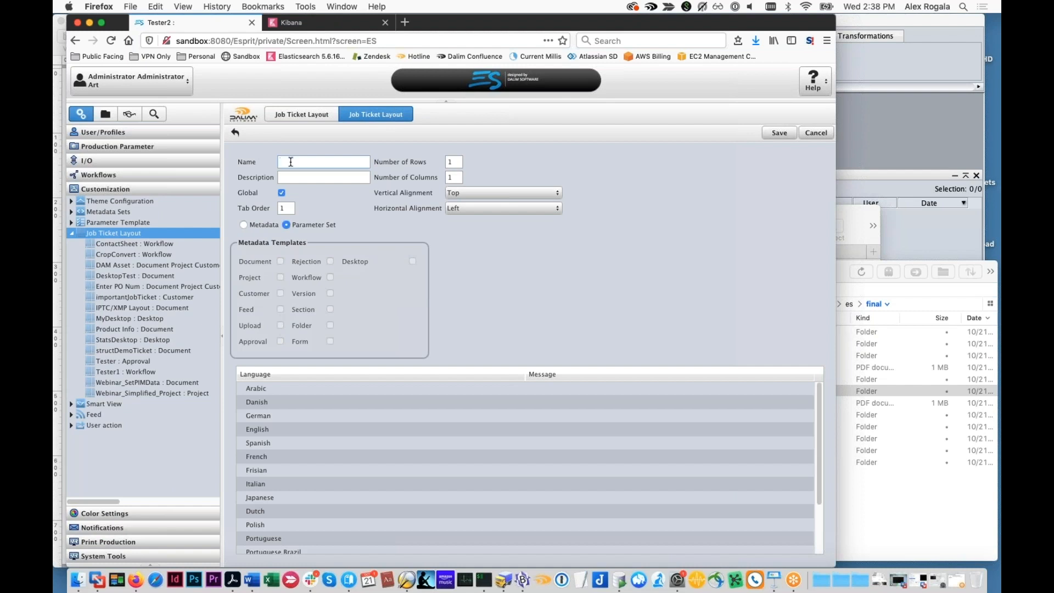
{"action": "type", "text": "test4"}
{"action": "left_click", "coordinate": [779, 133]}
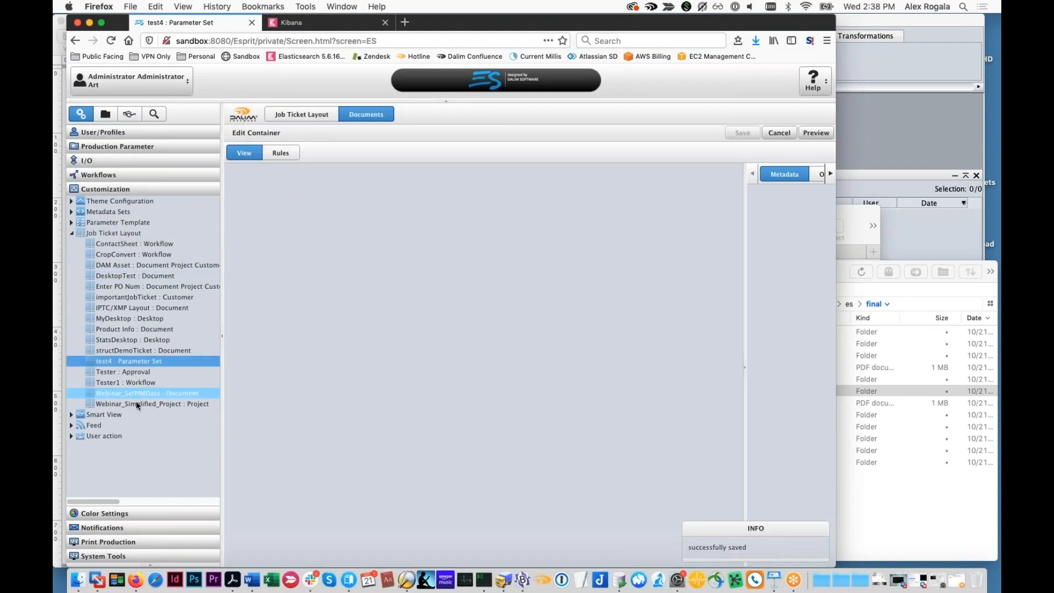
Open the Covers process parameter set to check how the empty test4 layout presents its parameters
{"action": "left_click", "coordinate": [99, 176]}
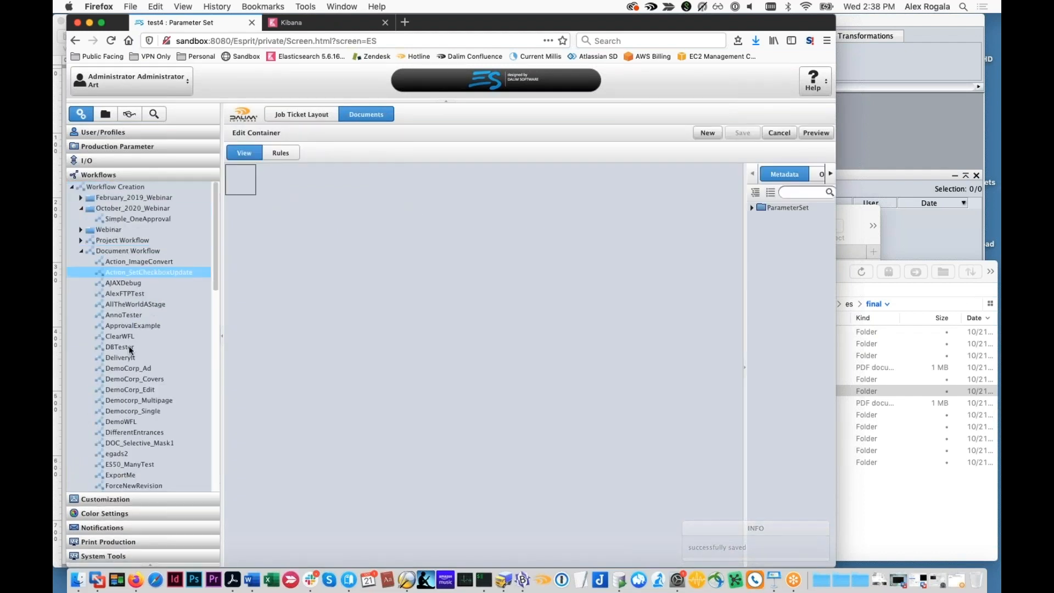
{"action": "scroll", "coordinate": [123, 391], "scroll_direction": "down", "scroll_amount": 10}
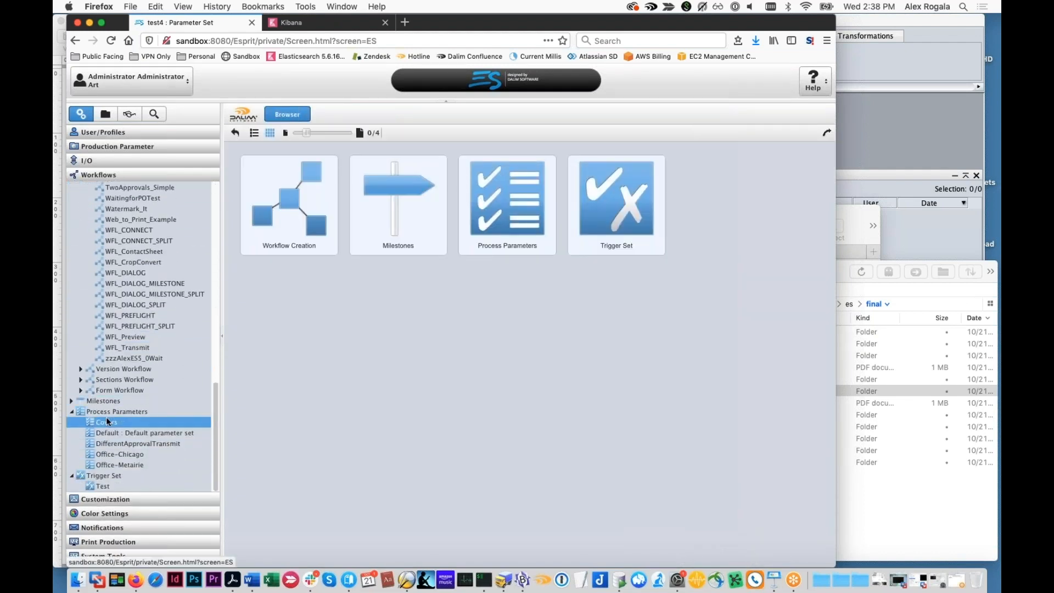
{"action": "left_click", "coordinate": [106, 420]}
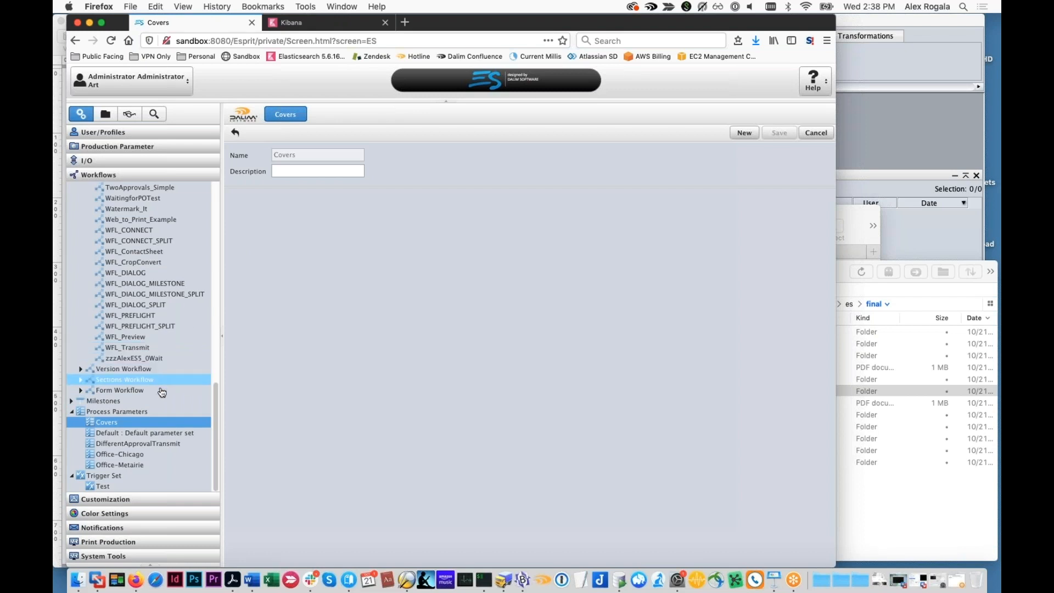
Delete the test4 job ticket layout
{"action": "scroll", "coordinate": [137, 439], "scroll_direction": "up", "scroll_amount": 1}
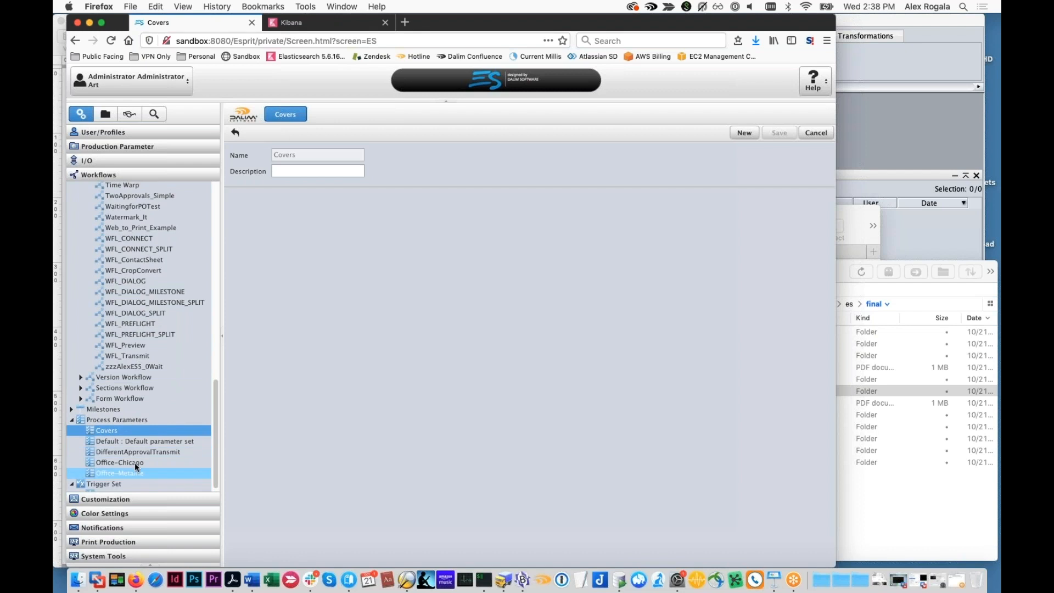
{"action": "left_click", "coordinate": [133, 499]}
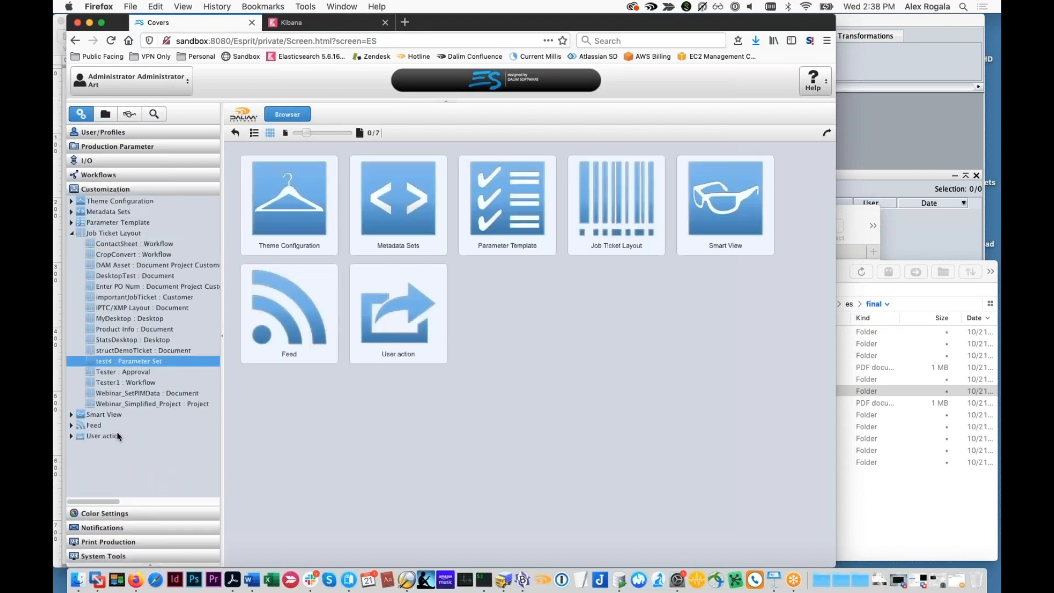
{"action": "right_click", "coordinate": [124, 361]}
{"action": "left_click", "coordinate": [142, 383]}
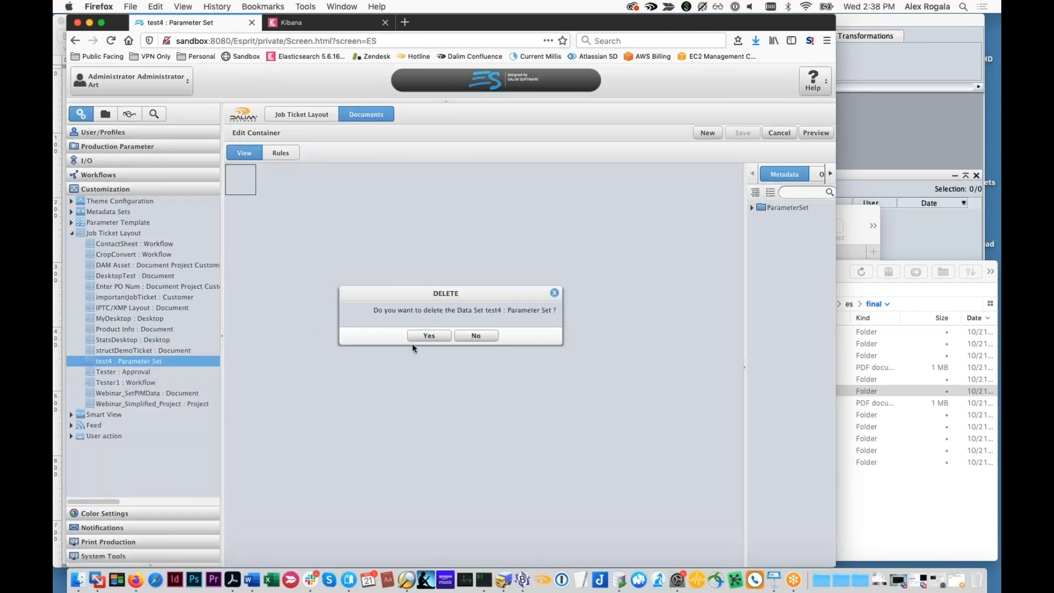
{"action": "left_click", "coordinate": [429, 336]}
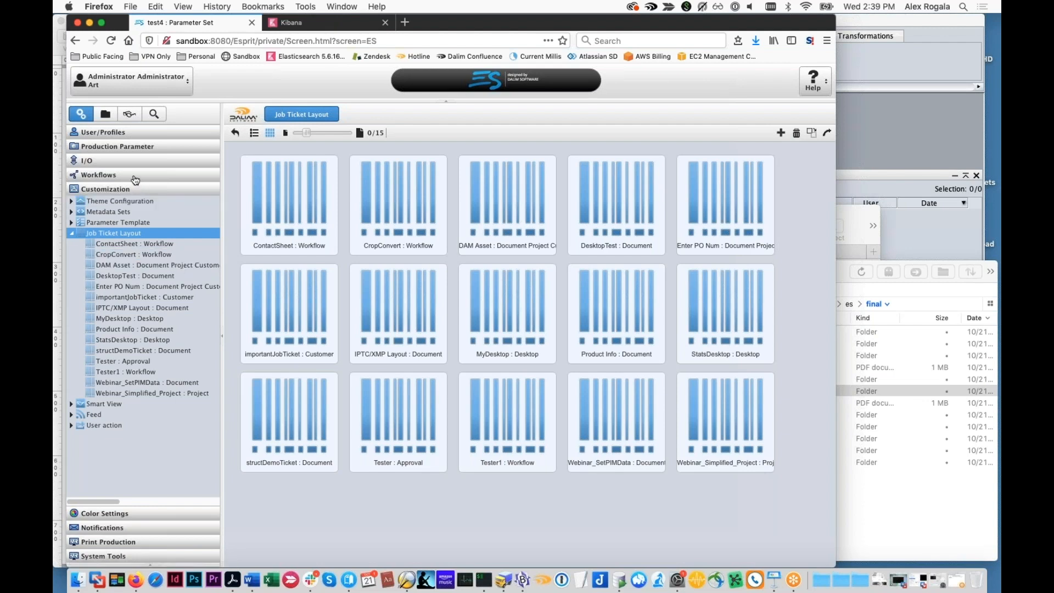
Import the Webinar_ParameterSet_JTLs.es data layout file through the system's data import
{"action": "left_click", "coordinate": [72, 223]}
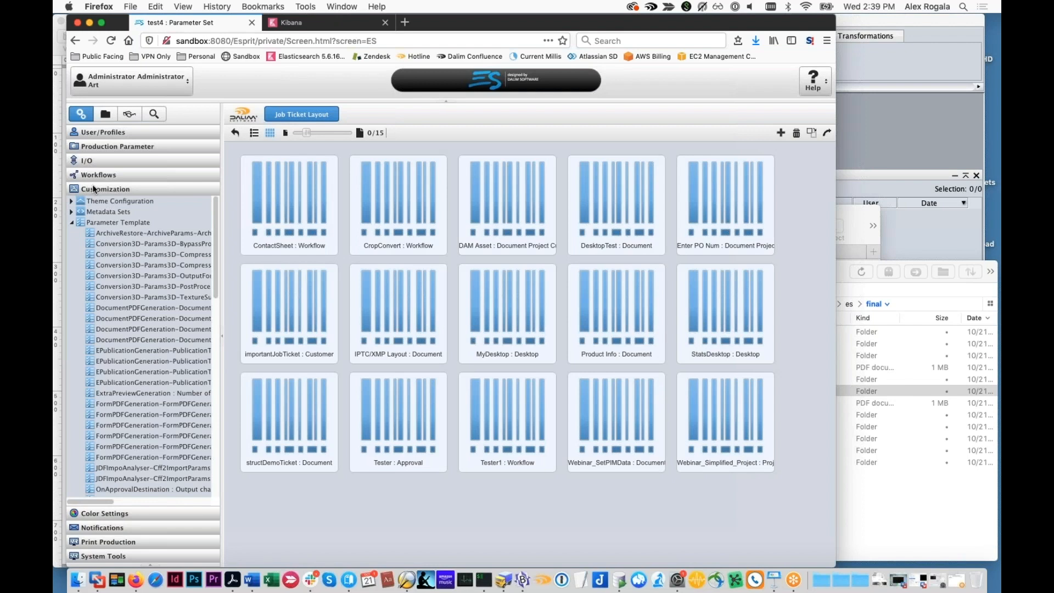
{"action": "left_click", "coordinate": [164, 556]}
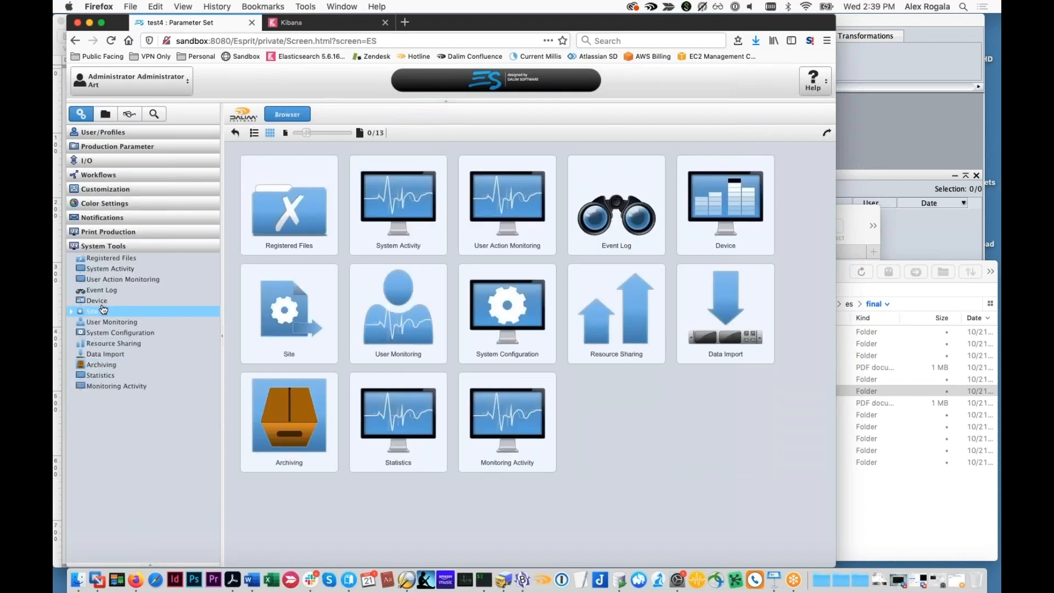
{"action": "left_click", "coordinate": [103, 354]}
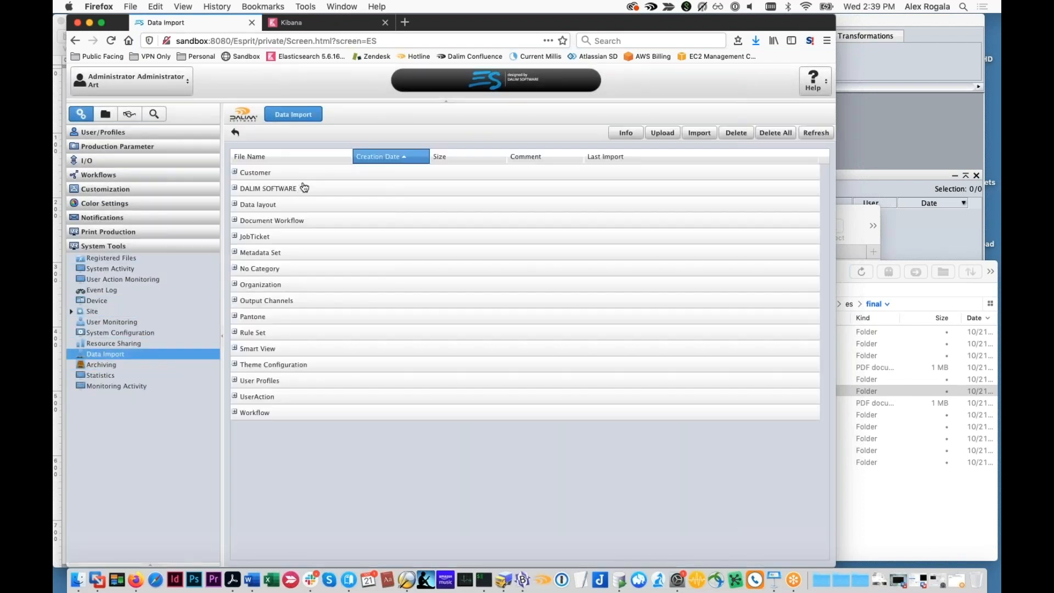
{"action": "left_click", "coordinate": [274, 205]}
{"action": "left_click", "coordinate": [273, 218]}
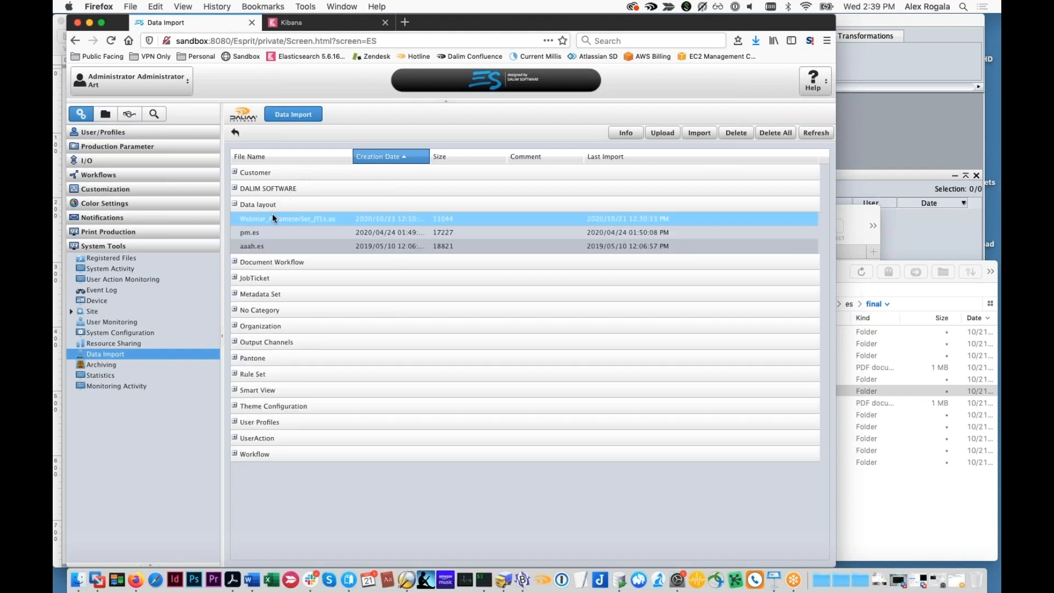
{"action": "left_click", "coordinate": [699, 133]}
{"action": "left_click", "coordinate": [514, 454]}
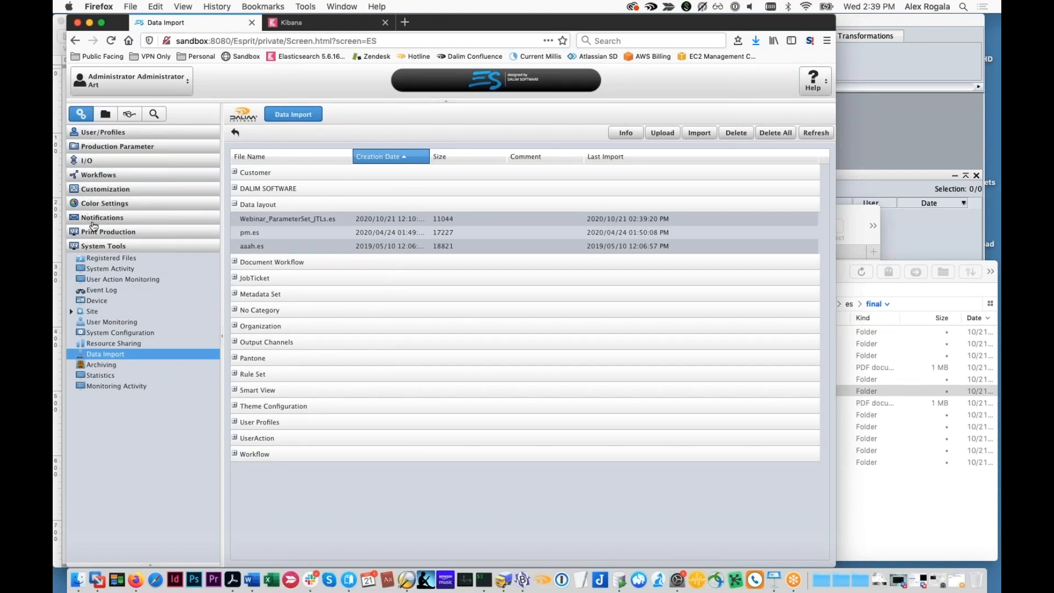
Open the DifferentApprovalTransmit process parameter set to check it against the imported layouts
{"action": "left_click", "coordinate": [102, 189]}
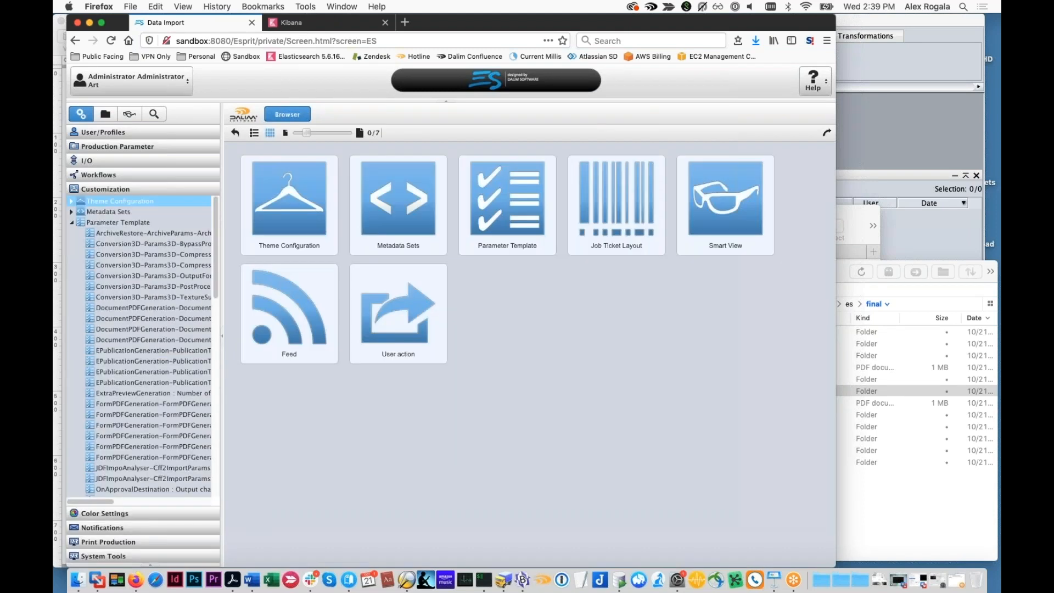
{"action": "left_click", "coordinate": [97, 177]}
{"action": "scroll", "coordinate": [101, 357], "scroll_direction": "down", "scroll_amount": 10}
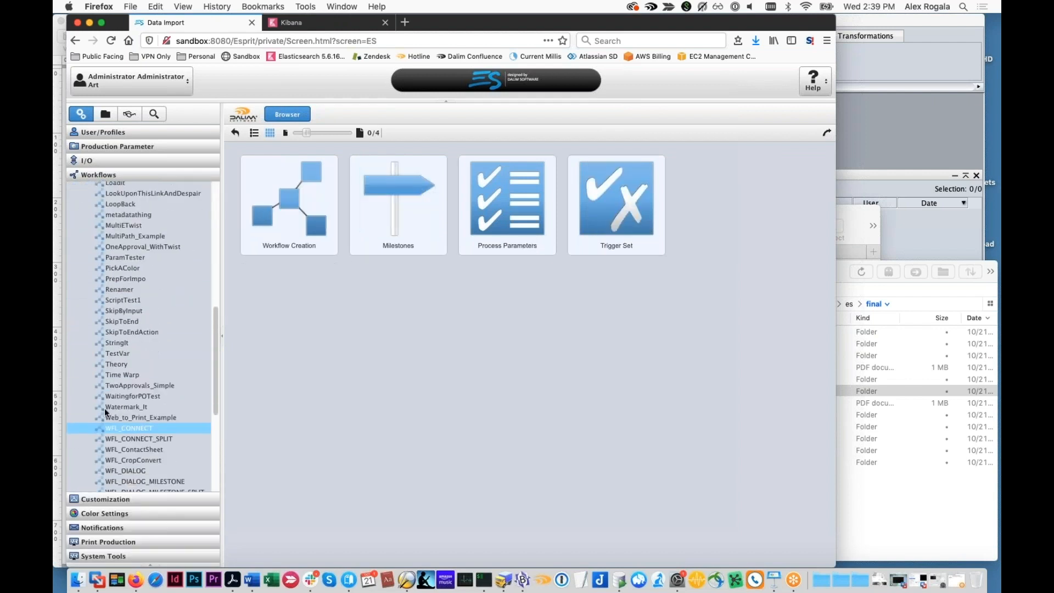
{"action": "scroll", "coordinate": [103, 409], "scroll_direction": "down", "scroll_amount": 8}
{"action": "left_click", "coordinate": [113, 410]}
{"action": "left_click", "coordinate": [120, 440]}
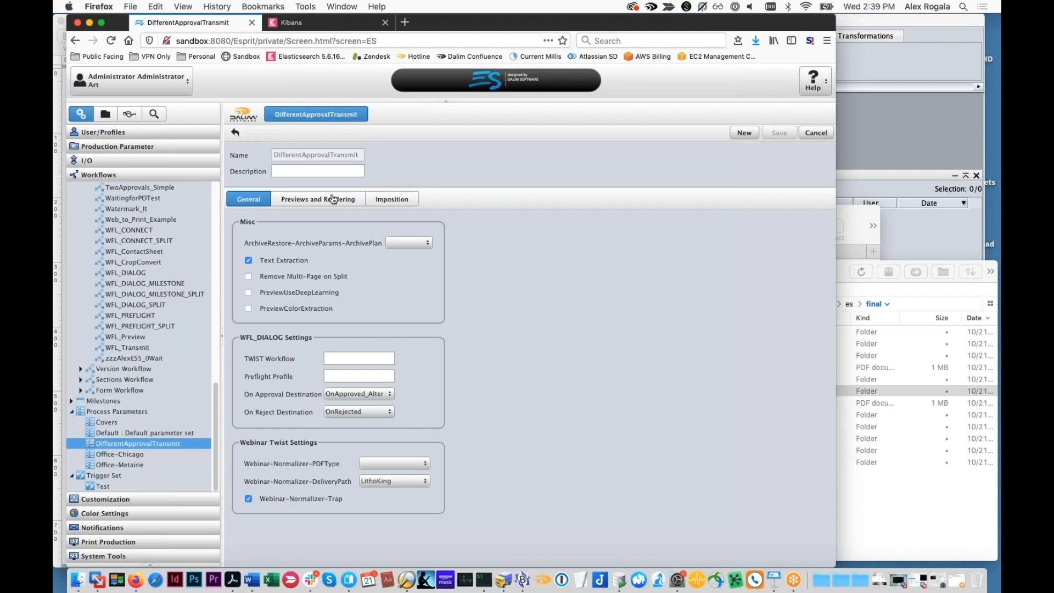
Examine the General, Previews and Rendering, and Imposition parameter groups of the DifferentApprovalTransmit set
{"action": "left_click", "coordinate": [385, 198]}
{"action": "left_click", "coordinate": [250, 199]}
{"action": "left_click", "coordinate": [299, 199]}
{"action": "left_click", "coordinate": [386, 197]}
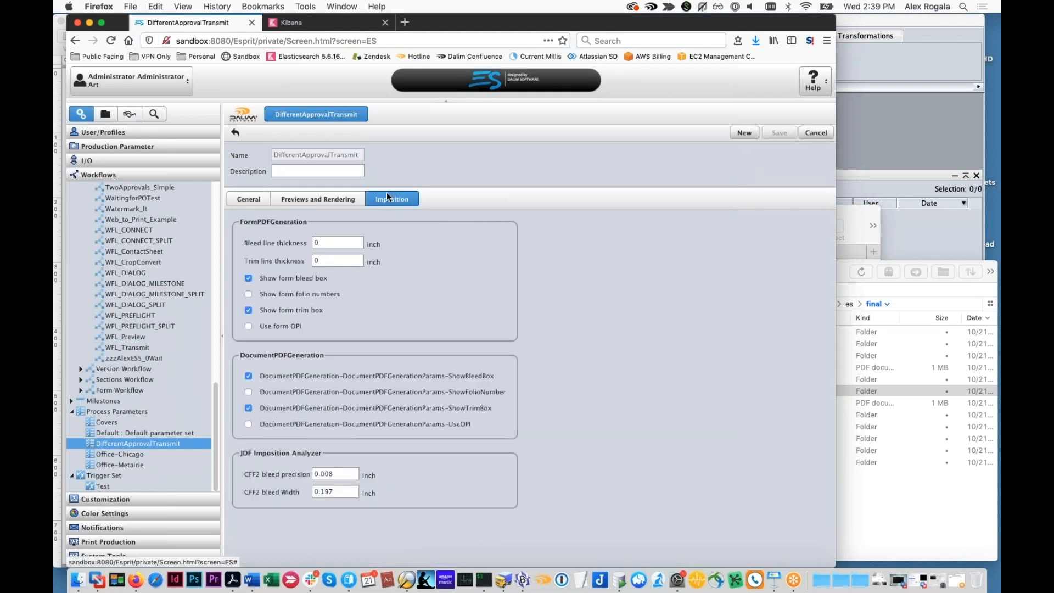
{"action": "left_click", "coordinate": [259, 201]}
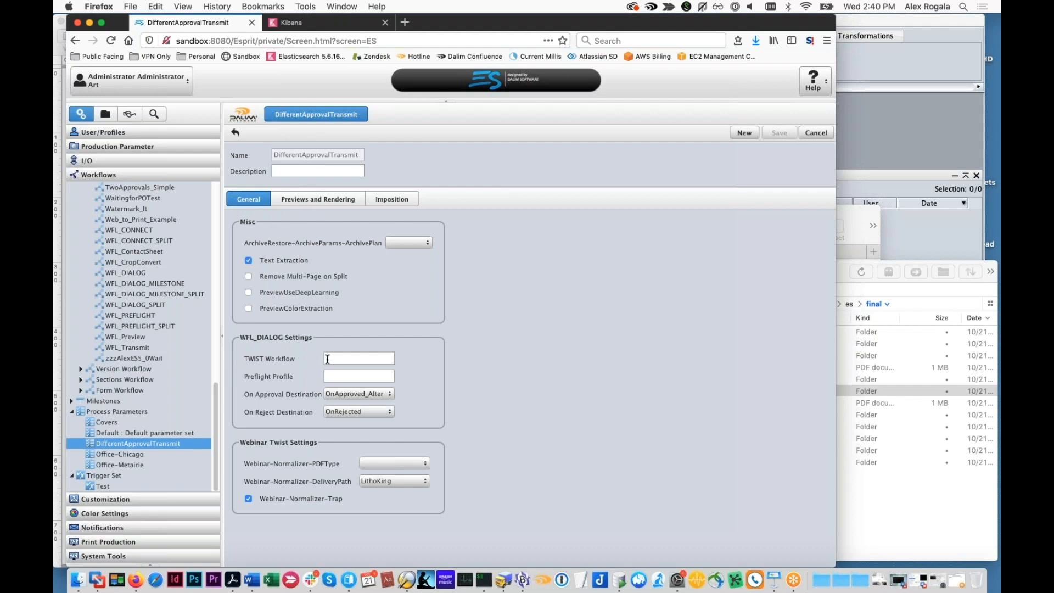
{"action": "left_click", "coordinate": [348, 200]}
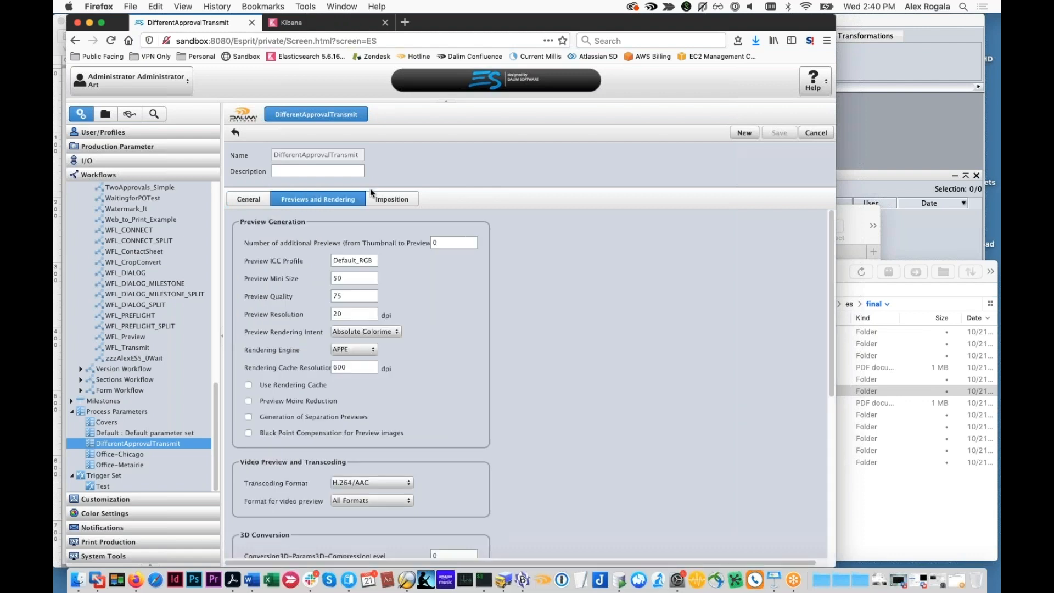
{"action": "left_click", "coordinate": [387, 200]}
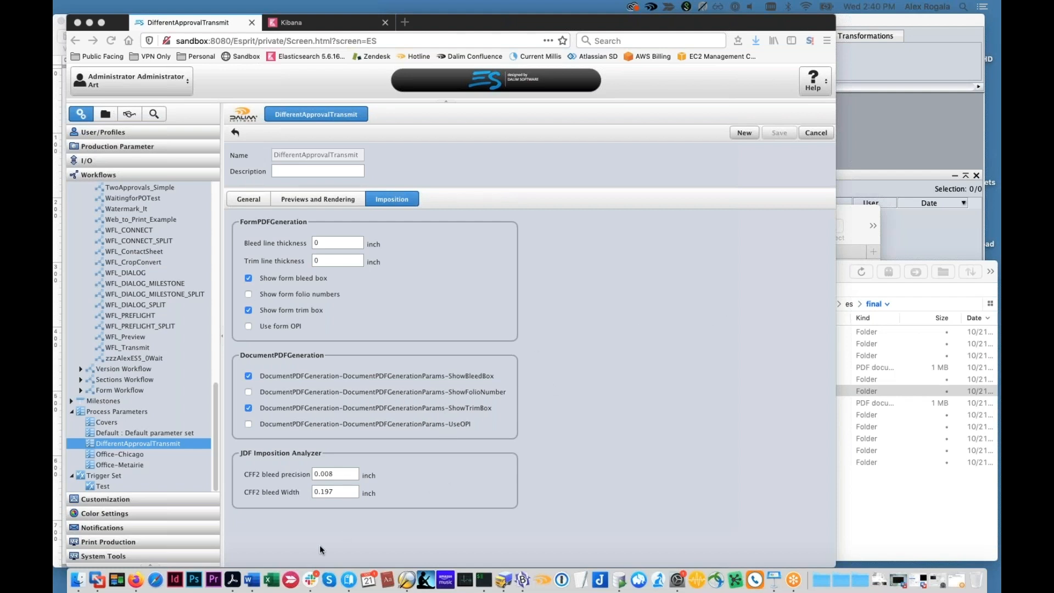
Switch to TWIST Editor and examine the variables in the Webinar_Normalizer workflow's configuration
{"action": "left_click", "coordinate": [407, 581]}
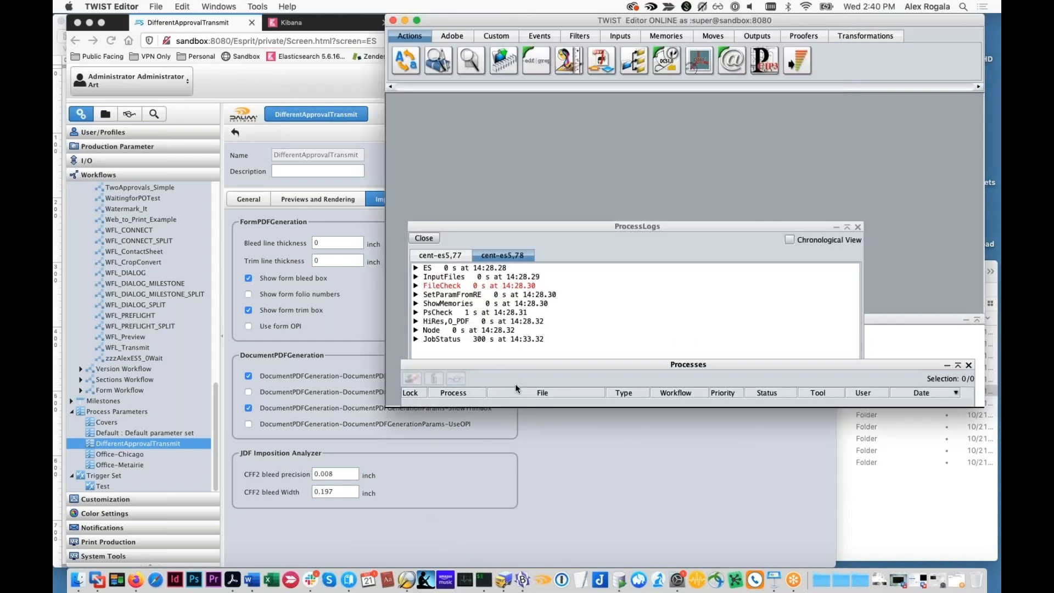
{"action": "right_click", "coordinate": [675, 315]}
{"action": "left_click", "coordinate": [580, 328]}
{"action": "right_click", "coordinate": [580, 328]}
{"action": "left_click", "coordinate": [599, 366]}
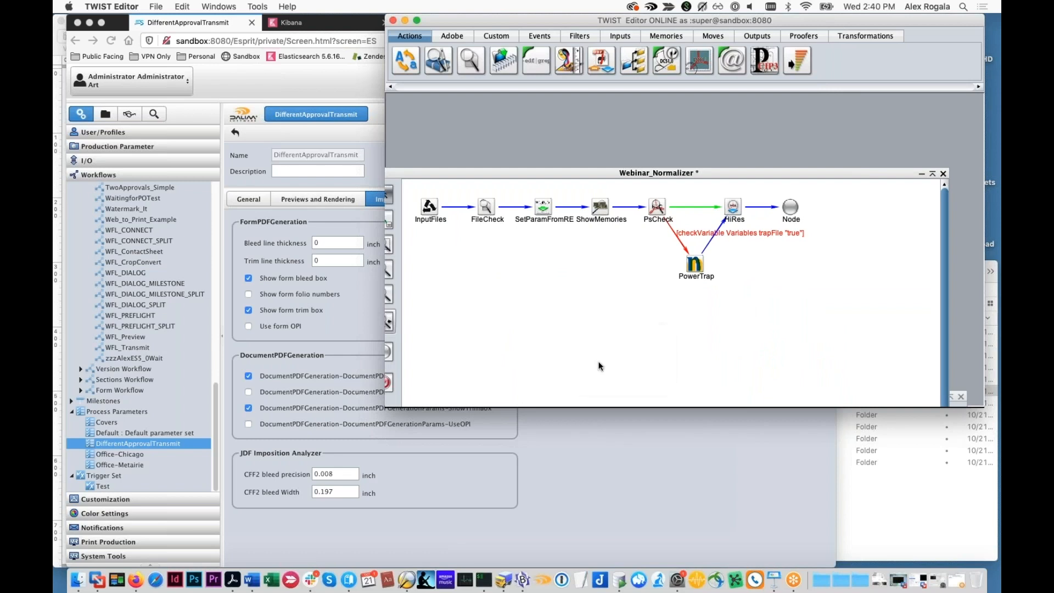
{"action": "left_click", "coordinate": [591, 267]}
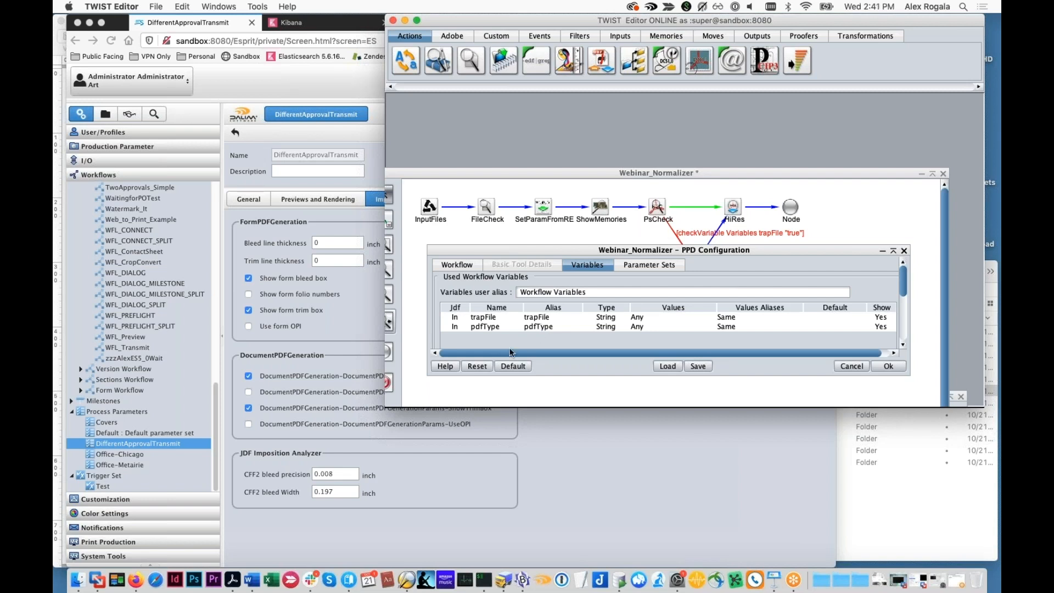
Switch back to Firefox and open the variables of the Webinar_Normalizer step in the Simple_OneApproval workflow
{"action": "left_click", "coordinate": [549, 453]}
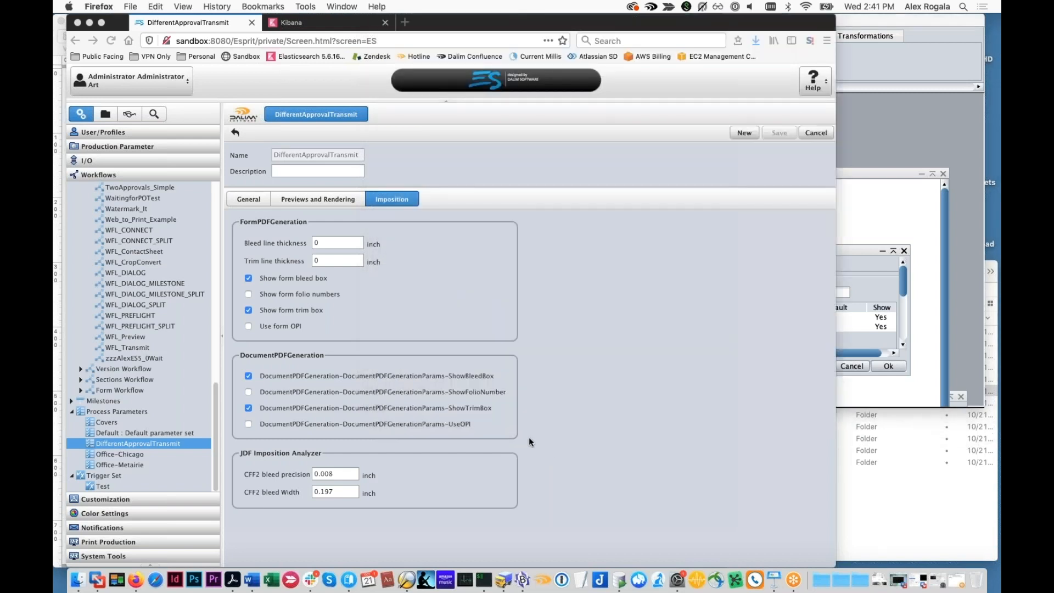
{"action": "scroll", "coordinate": [137, 330], "scroll_direction": "up", "scroll_amount": 15}
{"action": "left_click", "coordinate": [122, 218]}
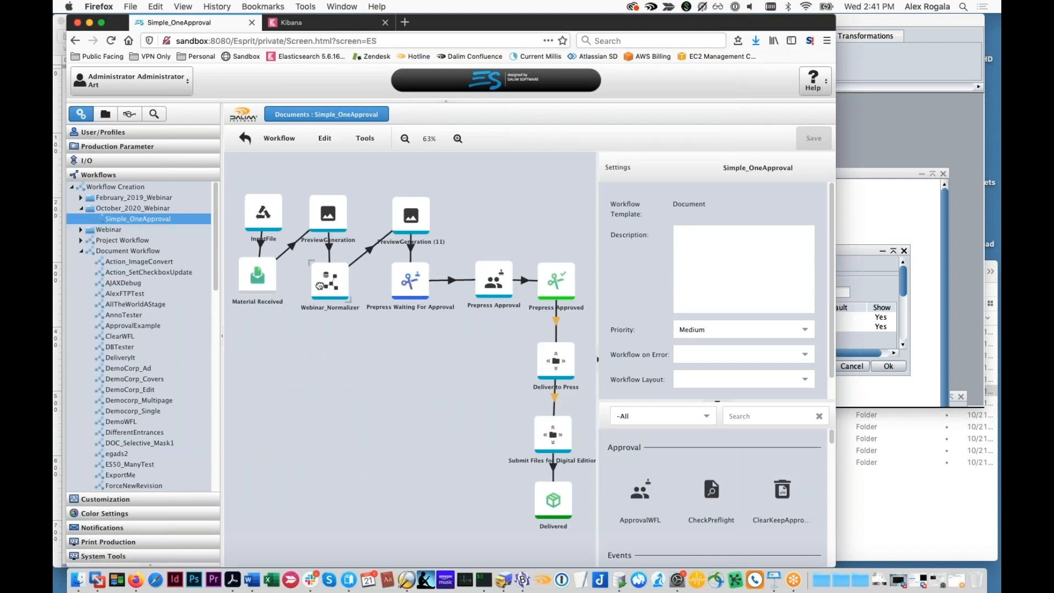
{"action": "left_click", "coordinate": [321, 289]}
{"action": "left_click", "coordinate": [714, 381]}
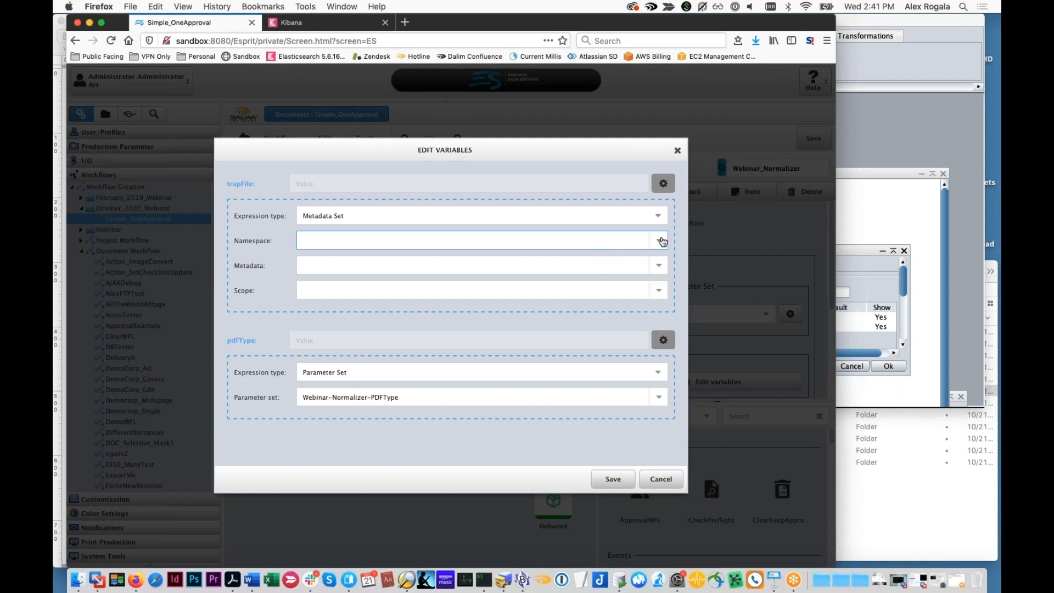
Try the Expression type and a fixed text value for the trapFile variable, and discard the changes
{"action": "left_click", "coordinate": [659, 216]}
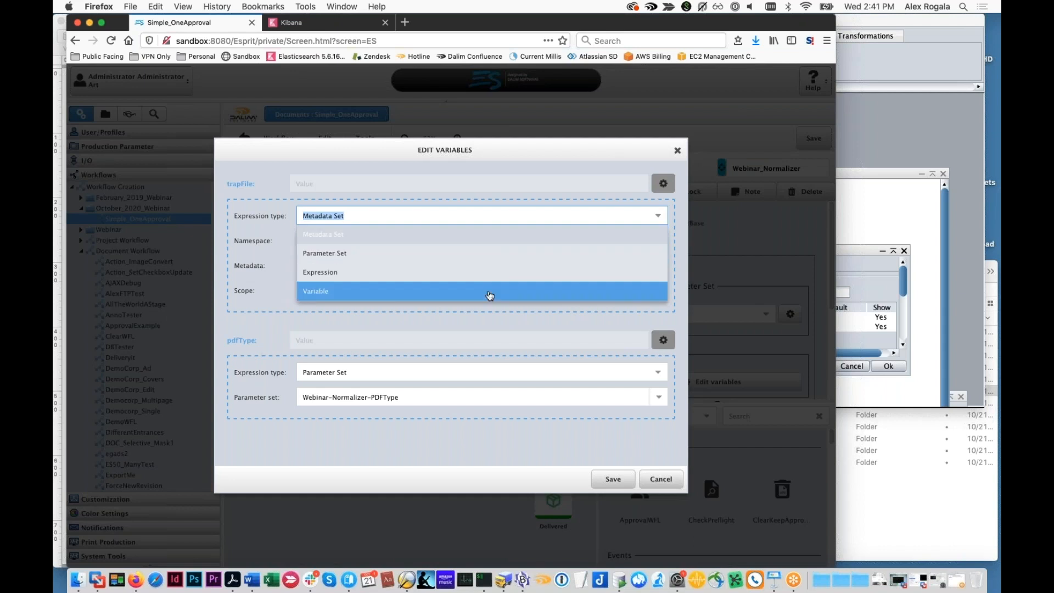
{"action": "left_click", "coordinate": [493, 284]}
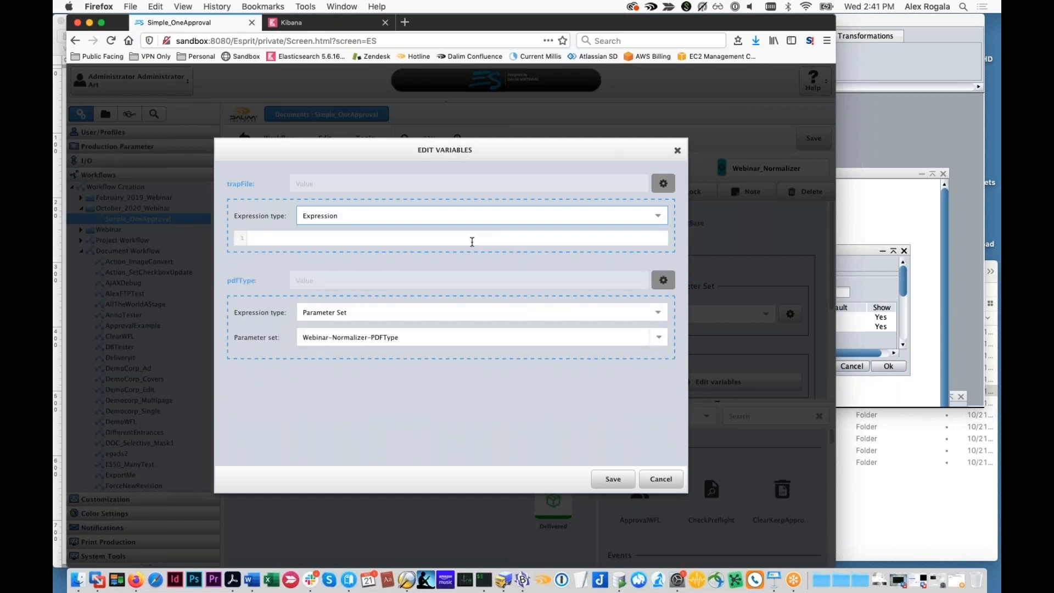
{"action": "left_click", "coordinate": [662, 186]}
{"action": "left_click", "coordinate": [510, 182]}
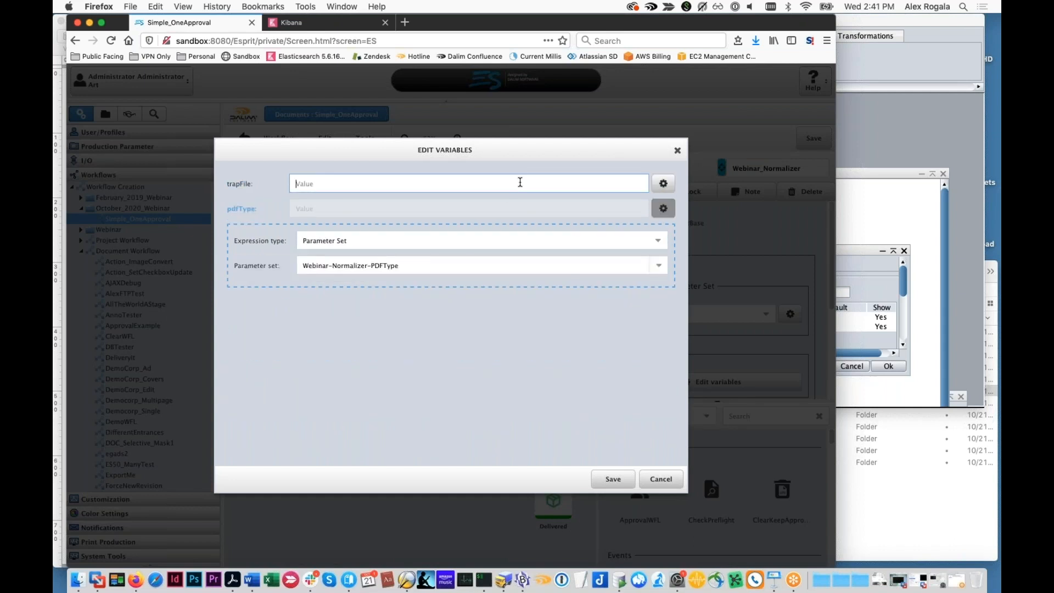
{"action": "type", "text": "xxx"}
{"action": "key", "text": "super+a"}
{"action": "type", "text": "x1a"}
{"action": "left_click", "coordinate": [675, 478]}
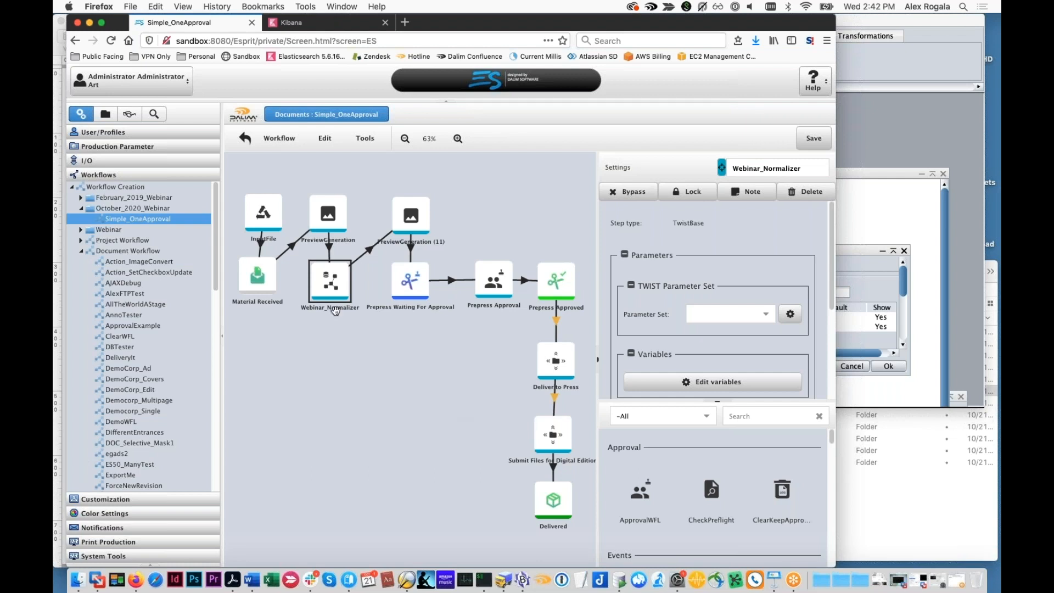
Leave the workflow editor and open the document workflow of DemoMailerR2.pdf in the Summer 2021 Brochure project
{"action": "left_click", "coordinate": [114, 114]}
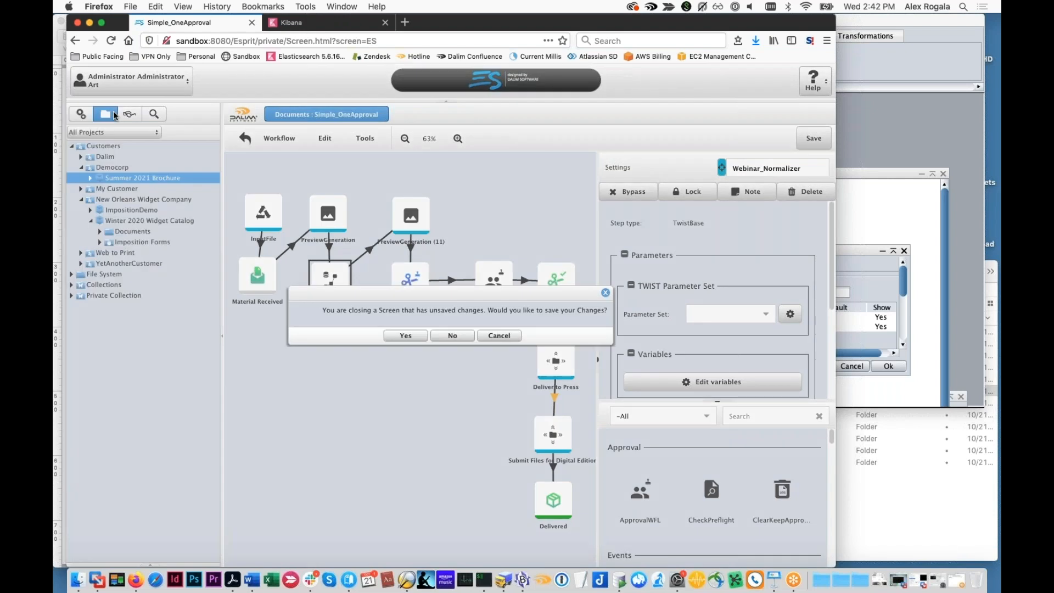
{"action": "key", "text": "Return"}
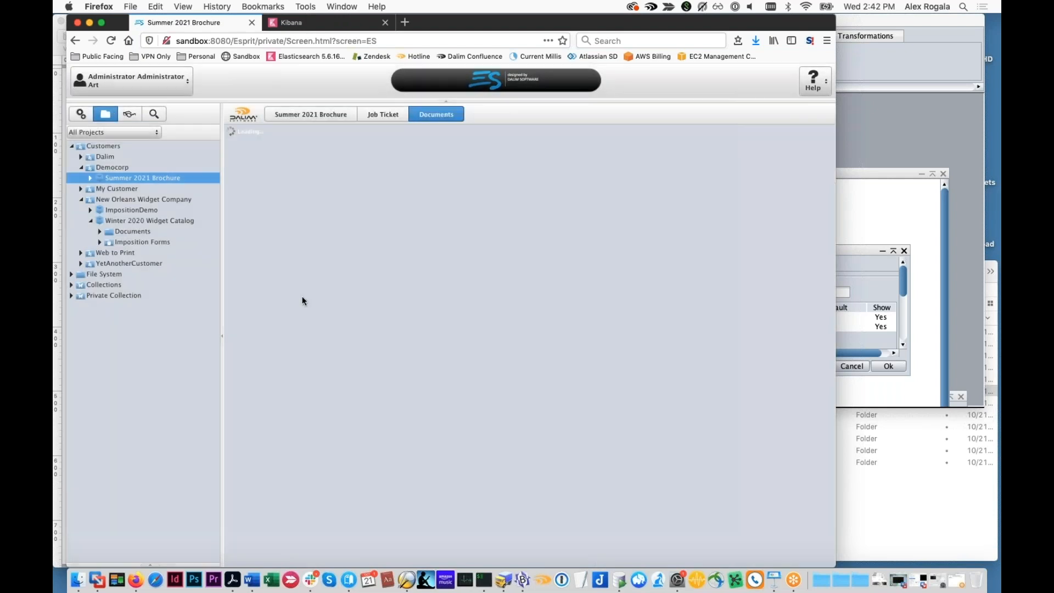
{"action": "left_click", "coordinate": [336, 199]}
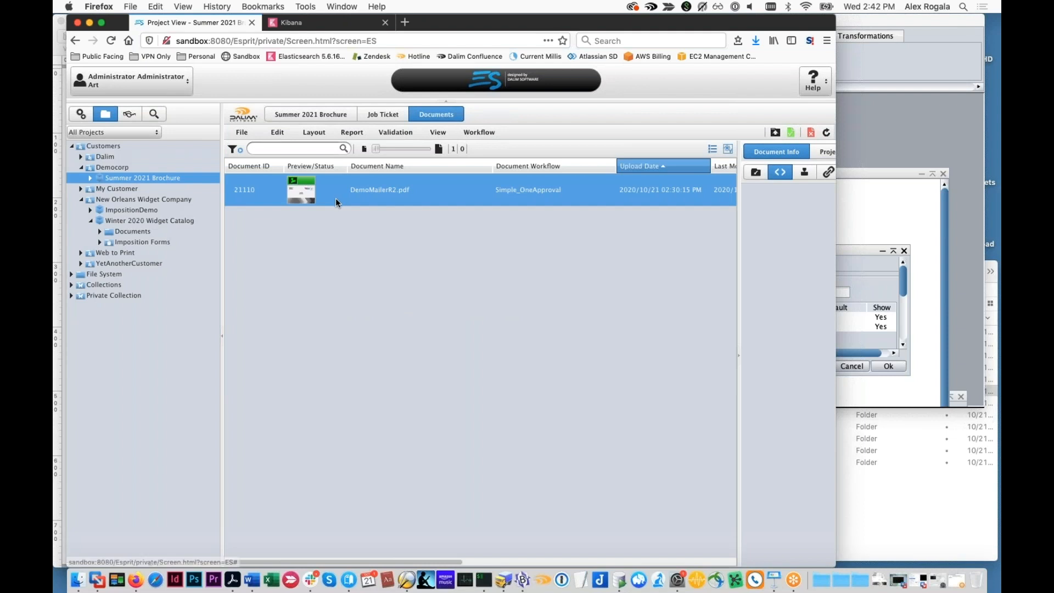
{"action": "left_click", "coordinate": [334, 208]}
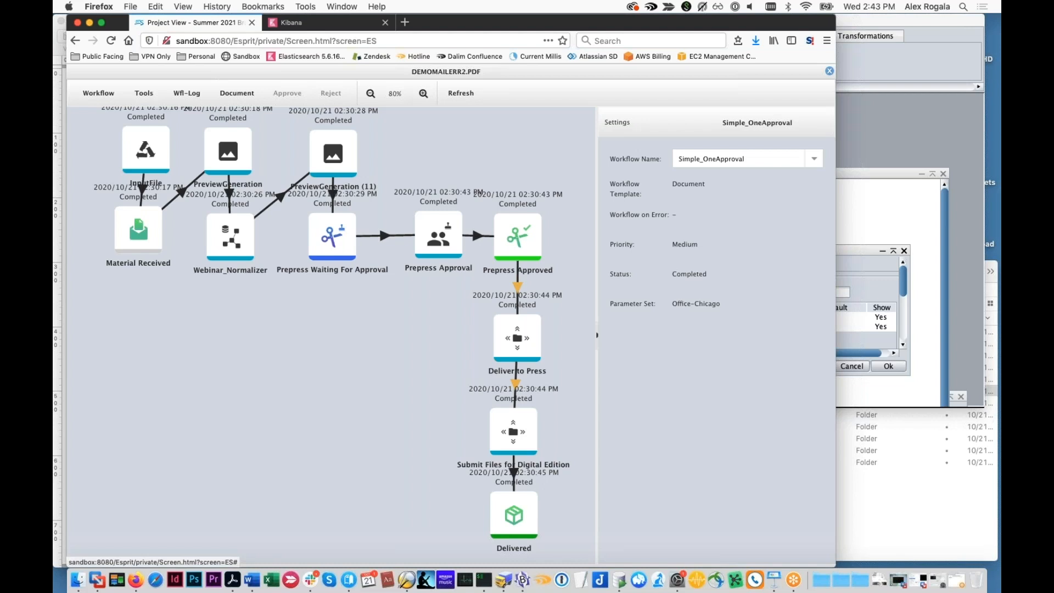
Open the workflow context of the Prepress Approval step and expand the ParameterSet (Office-Chicago) metadata
{"action": "left_click", "coordinate": [439, 236]}
{"action": "left_click", "coordinate": [186, 93]}
{"action": "left_click", "coordinate": [206, 134]}
{"action": "left_click", "coordinate": [107, 182]}
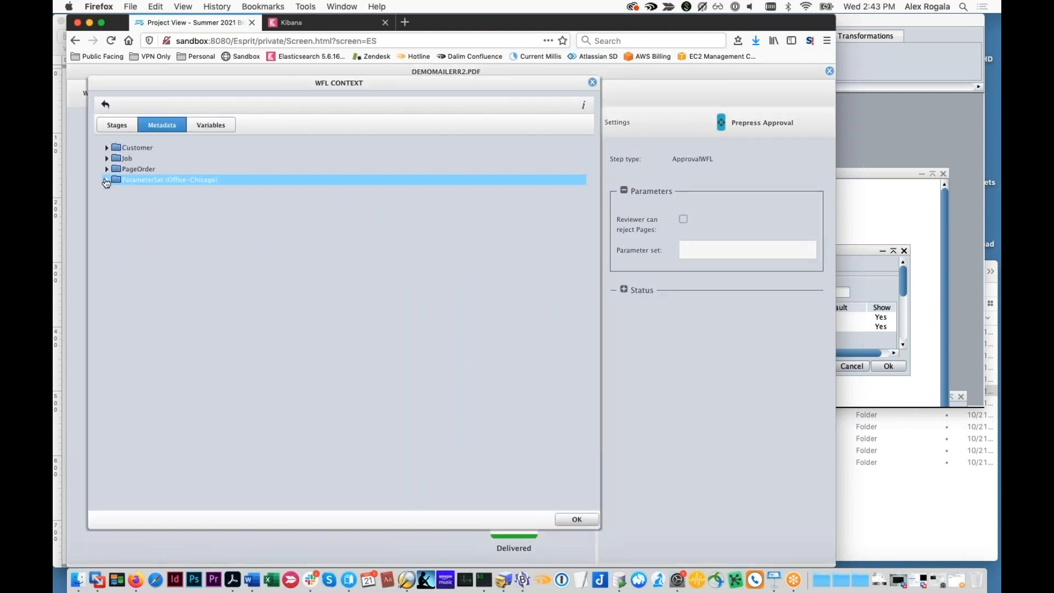
View the script code for reading the Webinar-Normalizer-DeliveryPath parameter, and close the code message
{"action": "left_click_drag", "start_coordinate": [199, 87], "coordinate": [257, 105]}
{"action": "left_click", "coordinate": [206, 217]}
{"action": "scroll", "coordinate": [206, 218], "scroll_direction": "down", "scroll_amount": 5}
{"action": "left_click", "coordinate": [214, 231]}
{"action": "scroll", "coordinate": [214, 231], "scroll_direction": "down", "scroll_amount": 4}
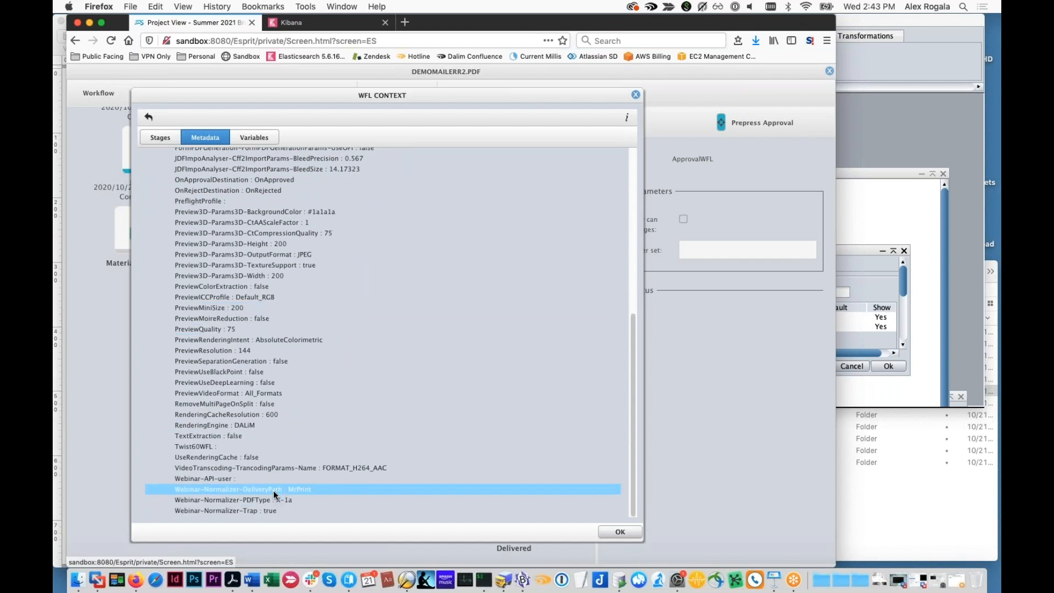
{"action": "left_click", "coordinate": [273, 490]}
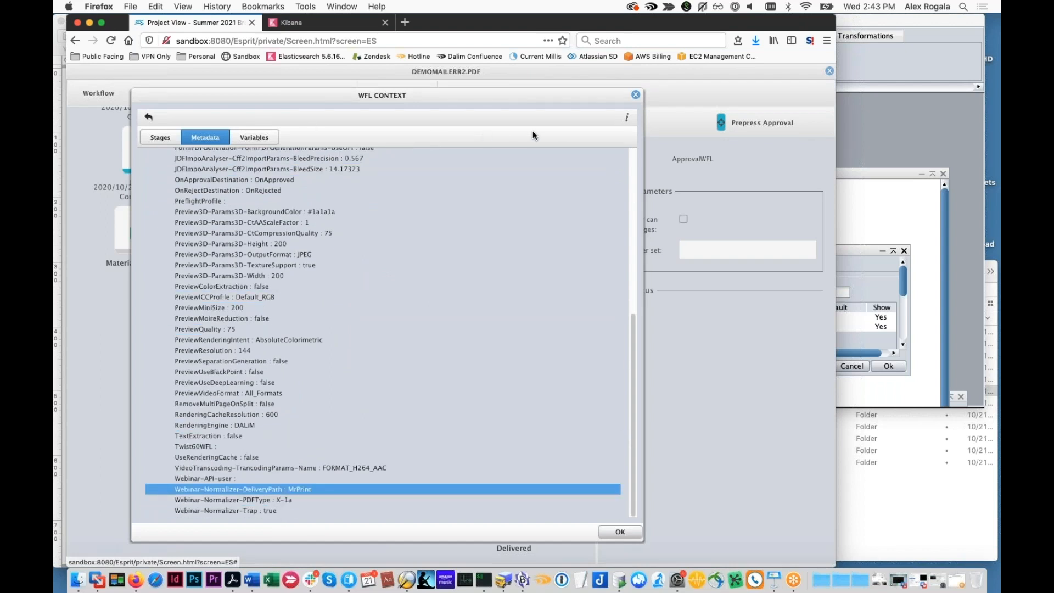
{"action": "left_click", "coordinate": [627, 119]}
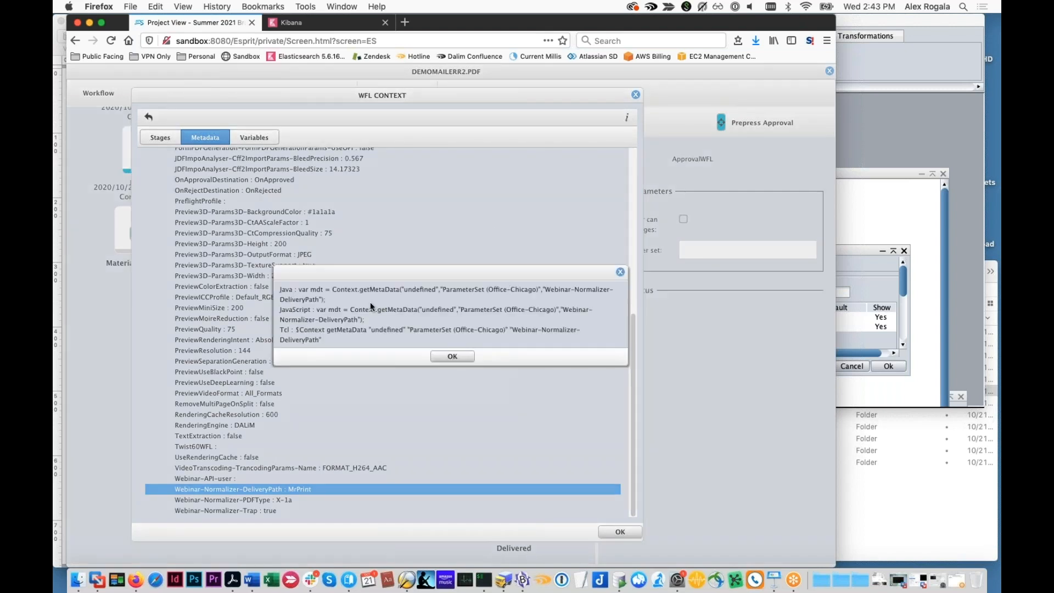
{"action": "left_click", "coordinate": [452, 357]}
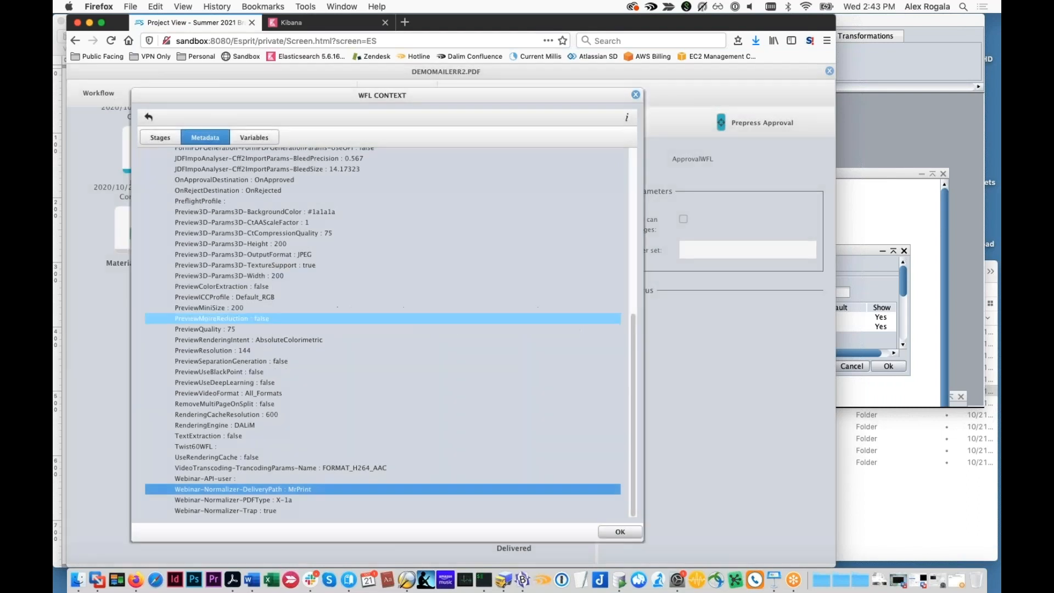
View the script code for reading the projectType metadata in the DUO group of PageOrder, and close the code message
{"action": "scroll", "coordinate": [192, 266], "scroll_direction": "up", "scroll_amount": 10}
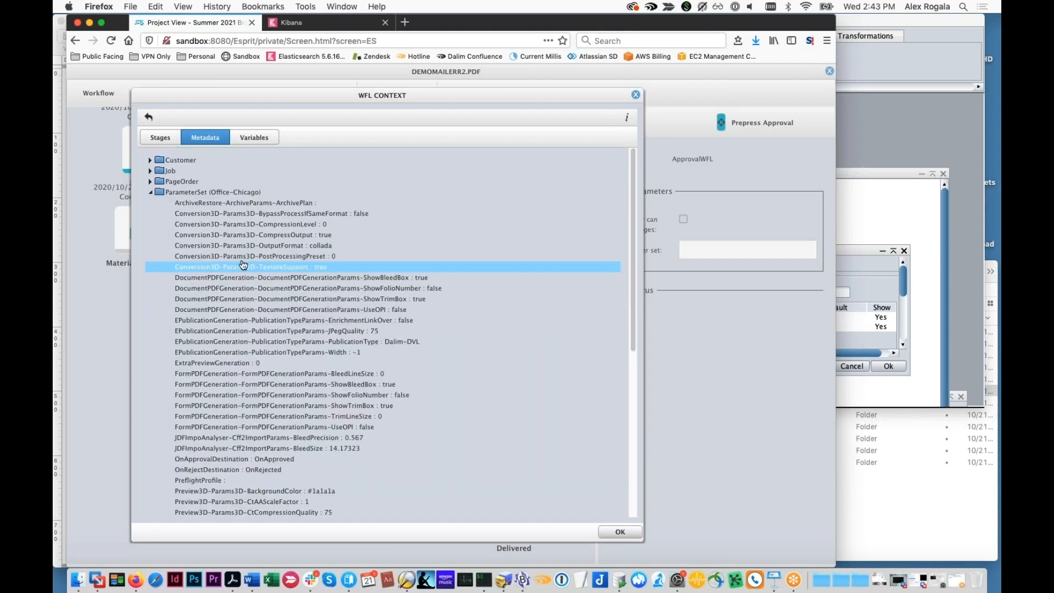
{"action": "left_click", "coordinate": [150, 181]}
{"action": "left_click", "coordinate": [160, 213]}
{"action": "left_click", "coordinate": [194, 225]}
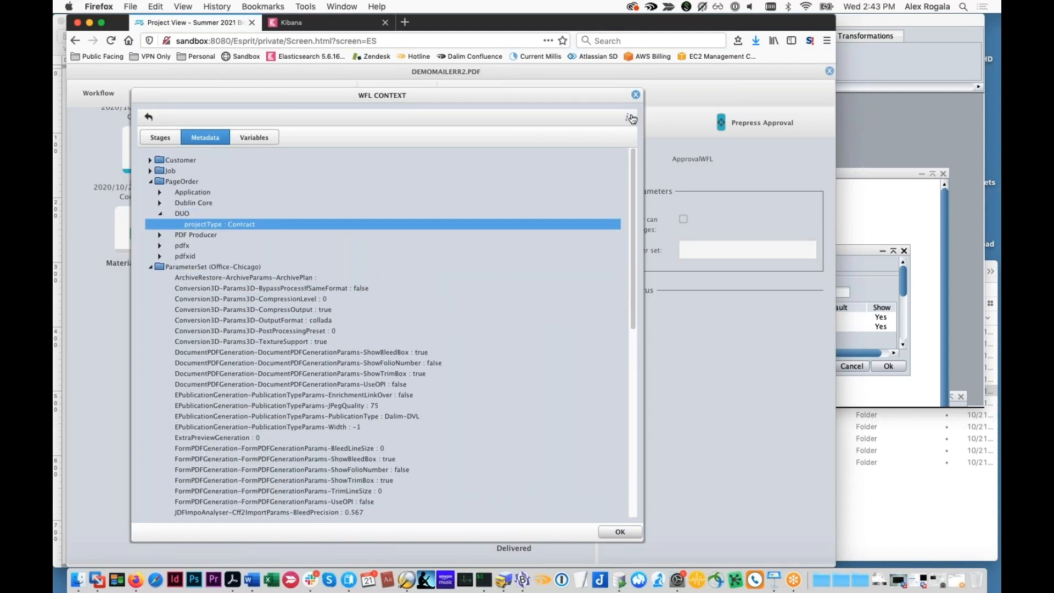
{"action": "left_click", "coordinate": [631, 118]}
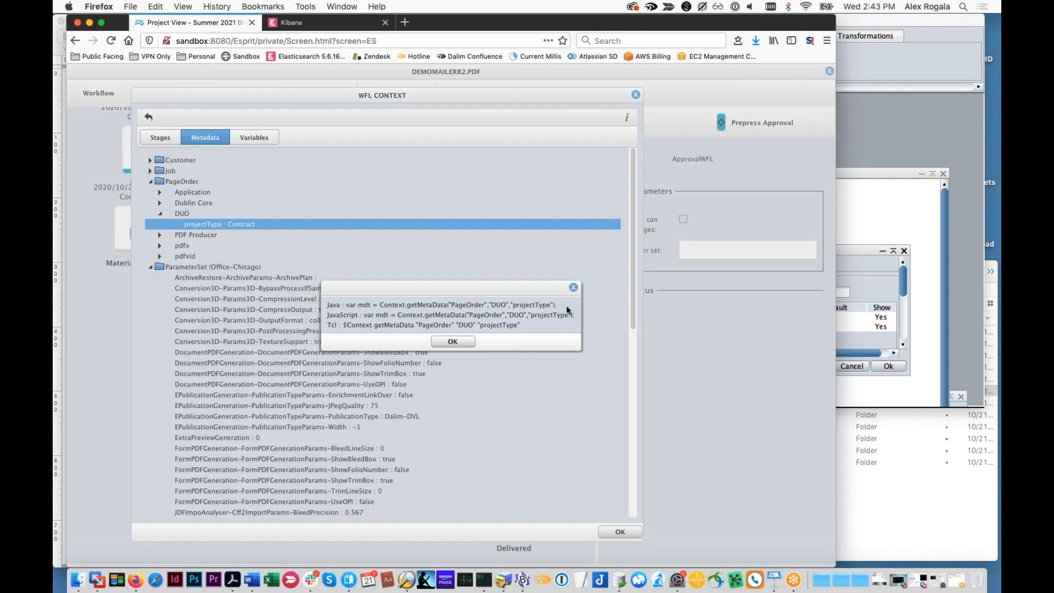
{"action": "left_click", "coordinate": [462, 343]}
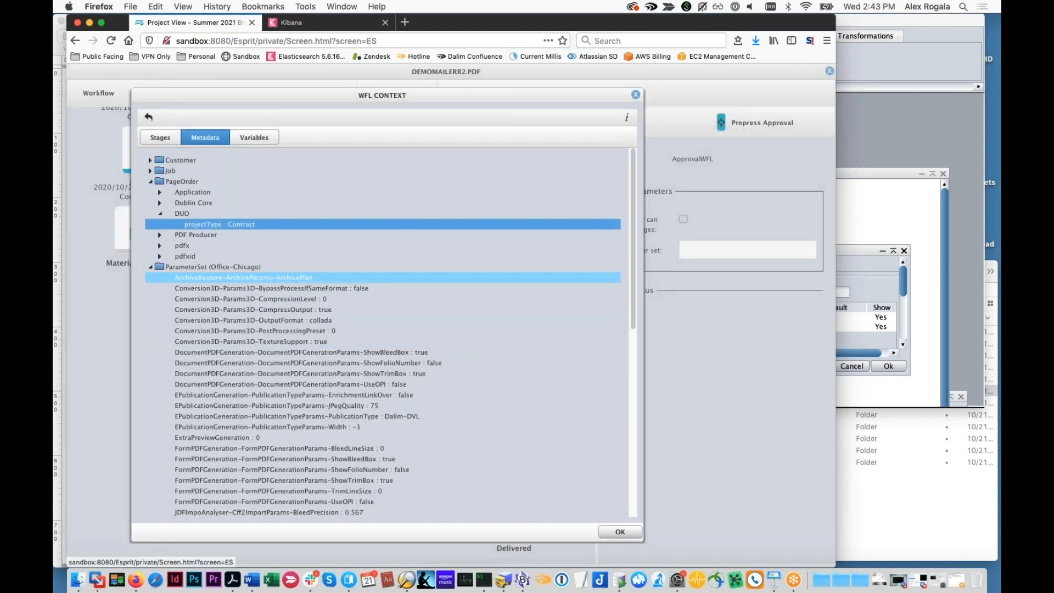
Look through the Office-Chicago parameters starting at the ArchivePlan entry, and close the workflow context
{"action": "left_click", "coordinate": [220, 277]}
{"action": "scroll", "coordinate": [219, 206], "scroll_direction": "down", "scroll_amount": 3}
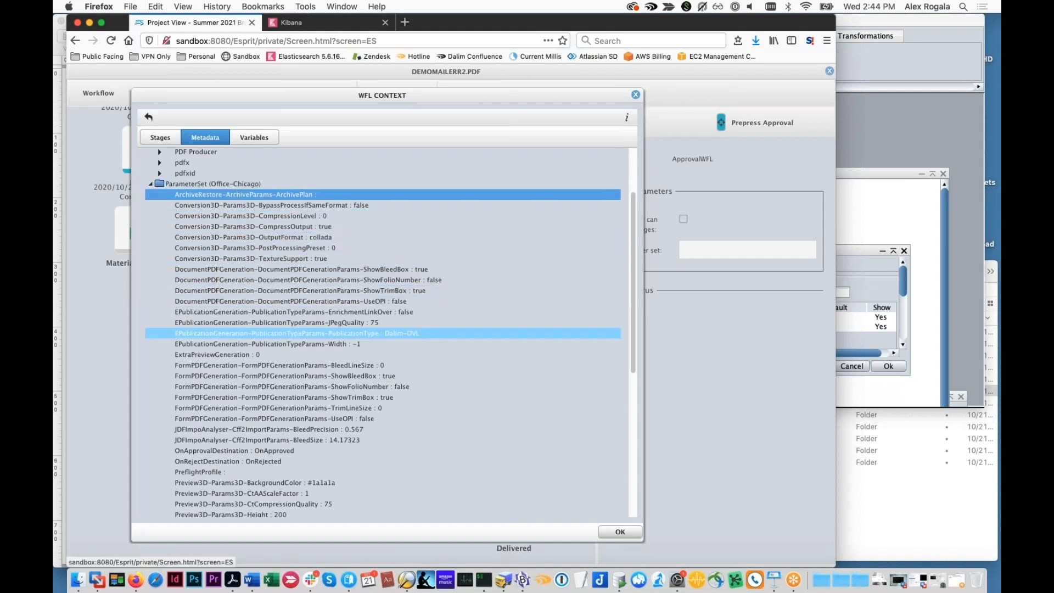
{"action": "scroll", "coordinate": [439, 429], "scroll_direction": "down", "scroll_amount": 1}
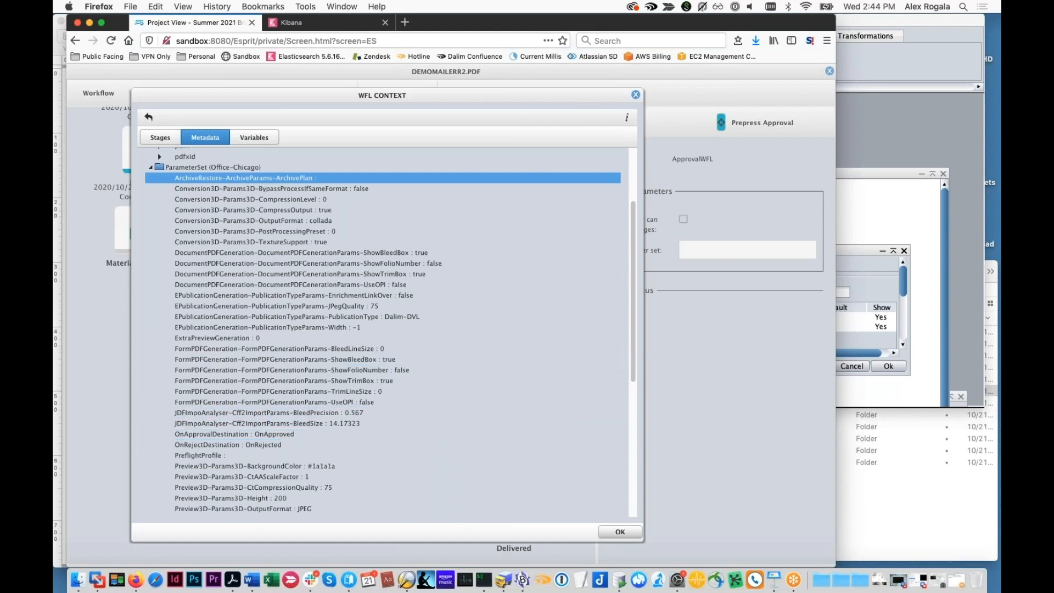
{"action": "key", "text": "super+Tab"}
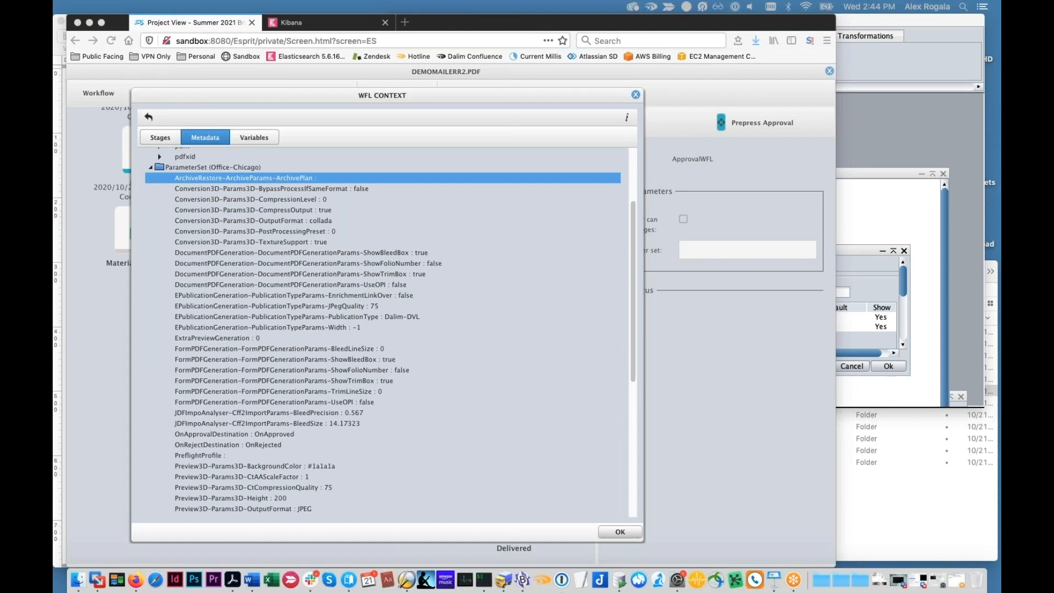
{"action": "left_click", "coordinate": [625, 530]}
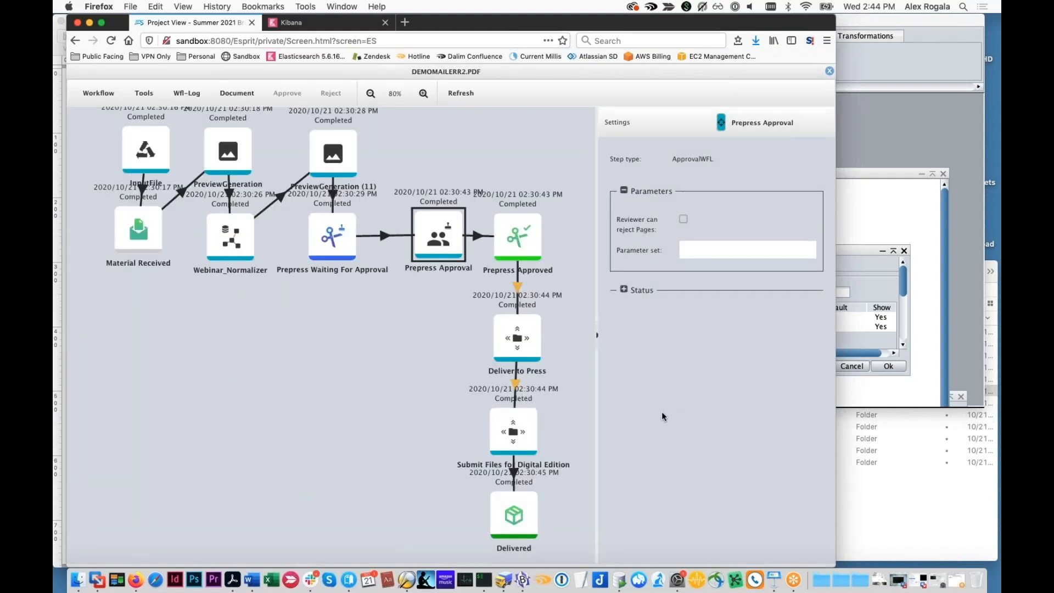
Reopen the Prepress Approval step's workflow context and examine the full list of Office-Chicago parameter set metadata
{"action": "left_click", "coordinate": [186, 93]}
{"action": "left_click", "coordinate": [207, 136]}
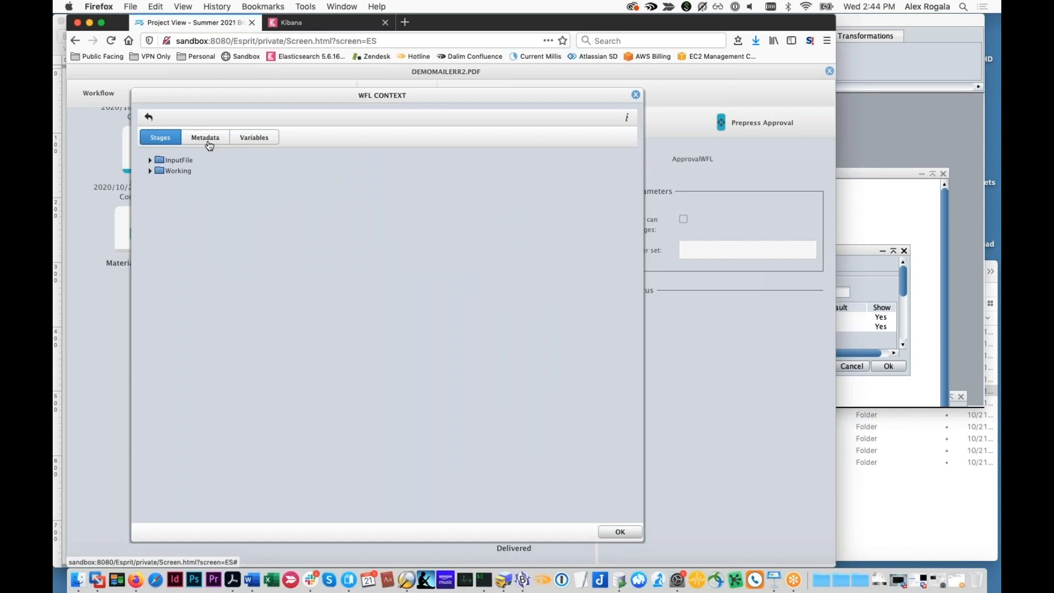
{"action": "left_click", "coordinate": [208, 140]}
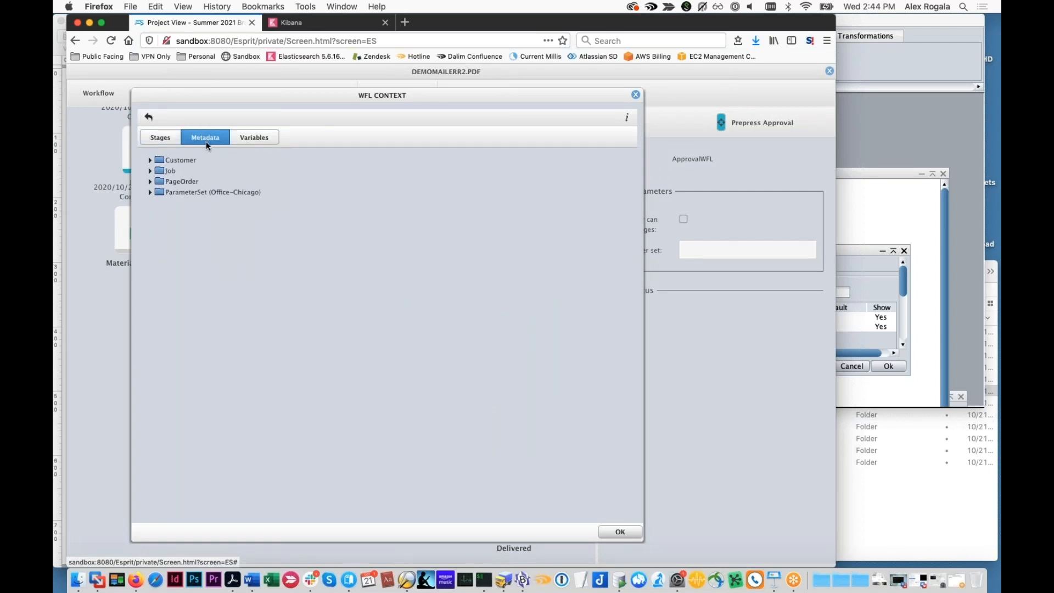
{"action": "left_click", "coordinate": [151, 193]}
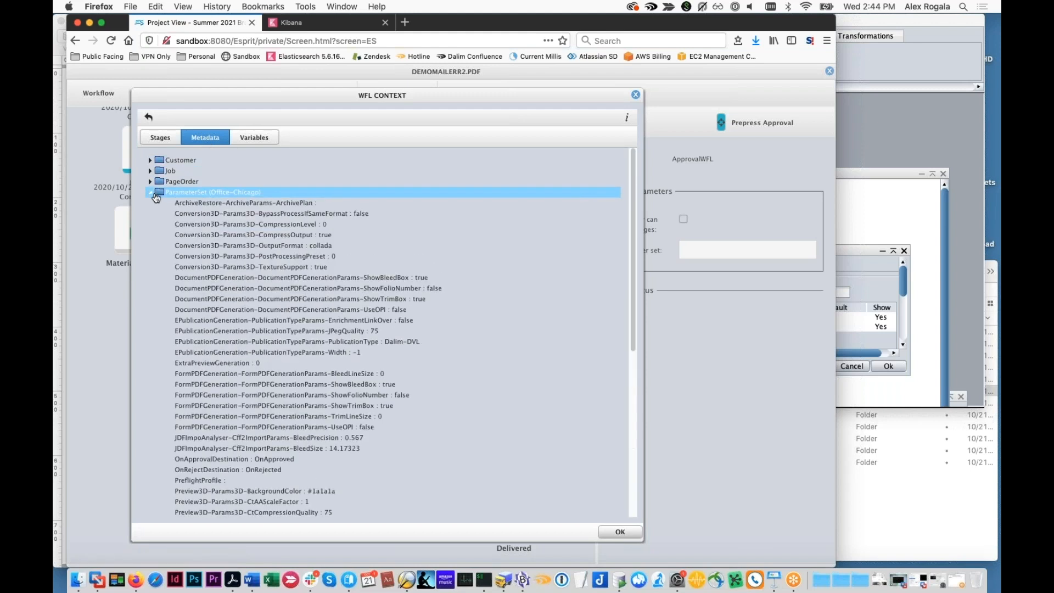
{"action": "scroll", "coordinate": [266, 357], "scroll_direction": "down", "scroll_amount": 6}
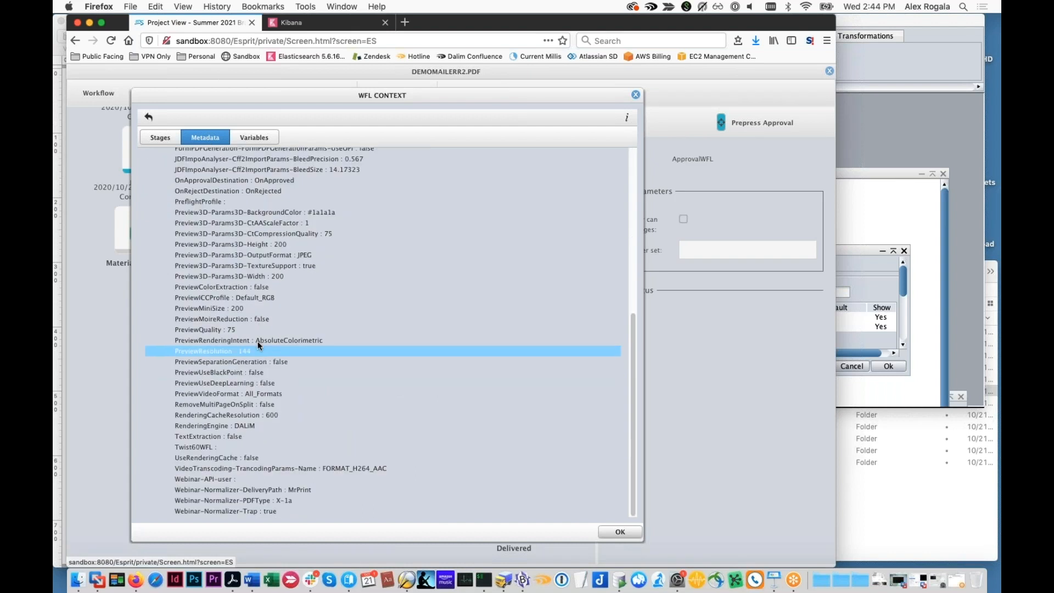
{"action": "scroll", "coordinate": [268, 344], "scroll_direction": "up", "scroll_amount": 6}
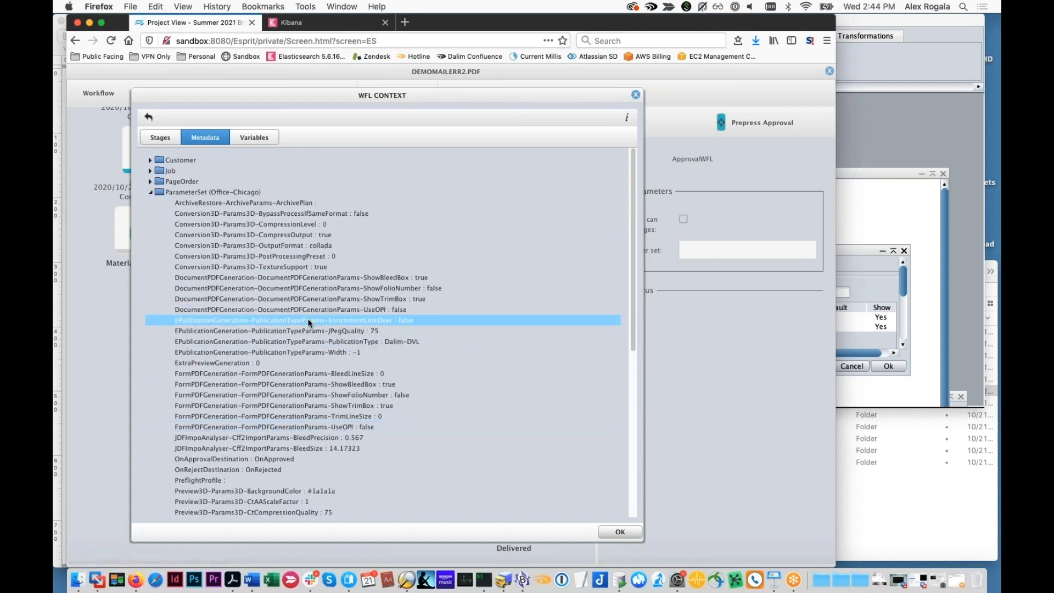